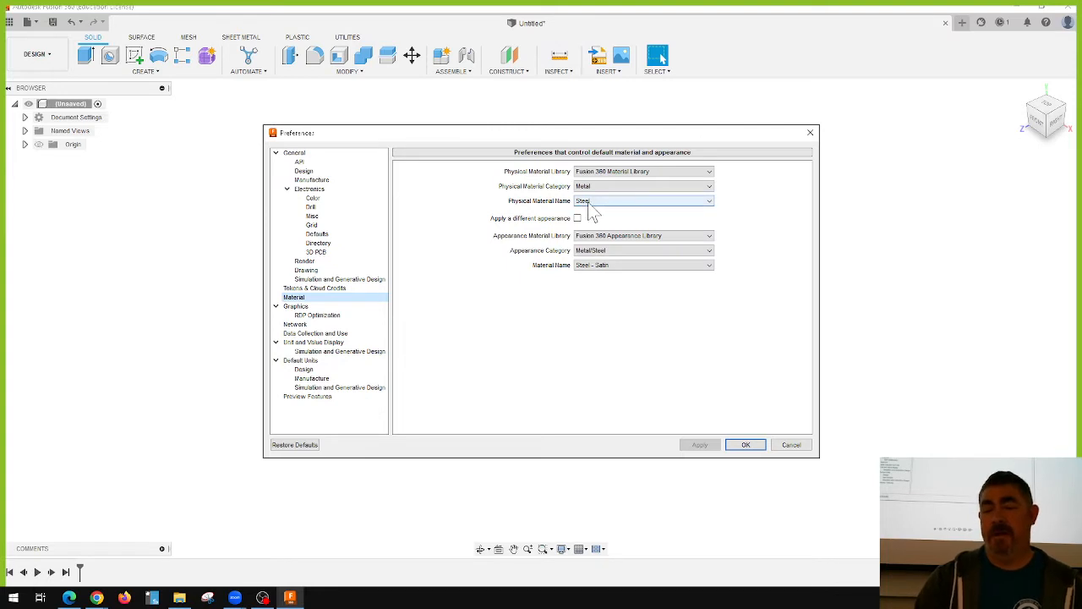
Step: Look through the steel grades offered as the default physical material for ASTM A36, and close the preferences without changes
{"action": "left_click", "coordinate": [603, 201]}
{"action": "scroll", "coordinate": [672, 243], "scroll_direction": "up", "scroll_amount": 3}
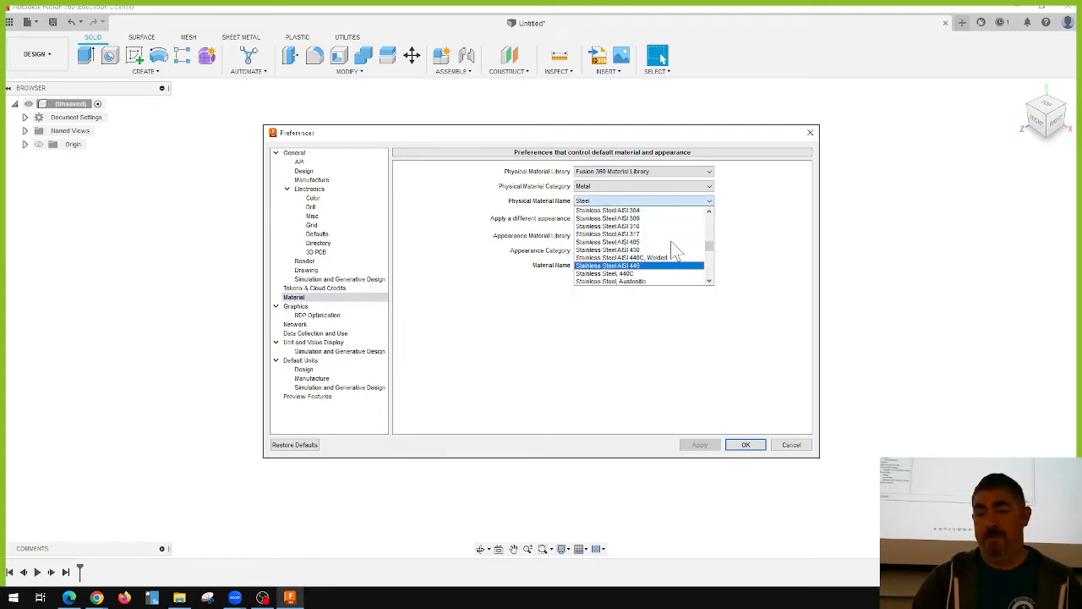
{"action": "scroll", "coordinate": [667, 246], "scroll_direction": "down", "scroll_amount": 4}
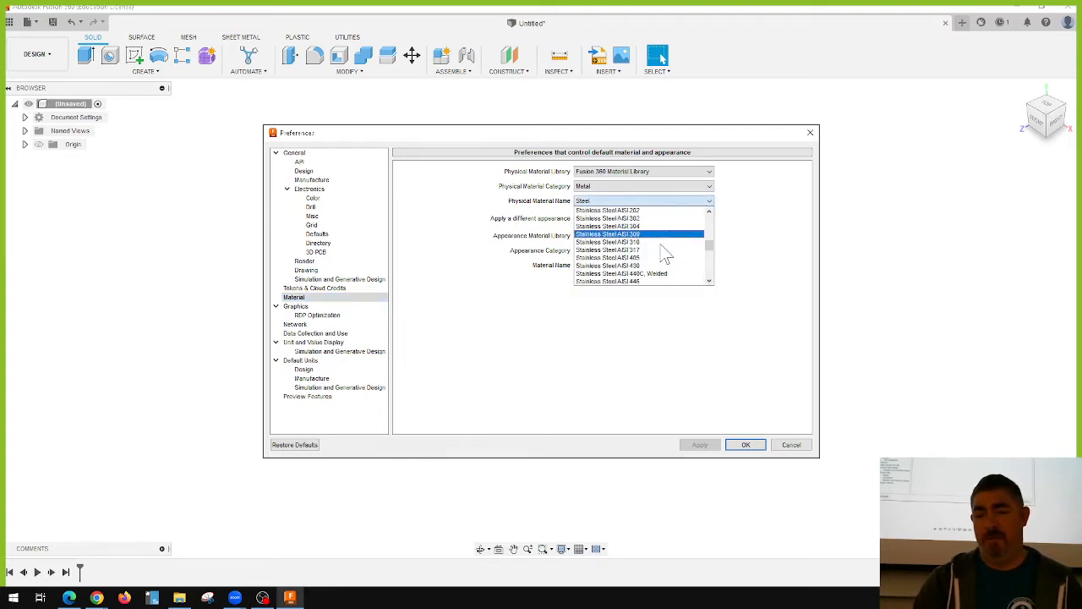
{"action": "scroll", "coordinate": [655, 260], "scroll_direction": "down", "scroll_amount": 6}
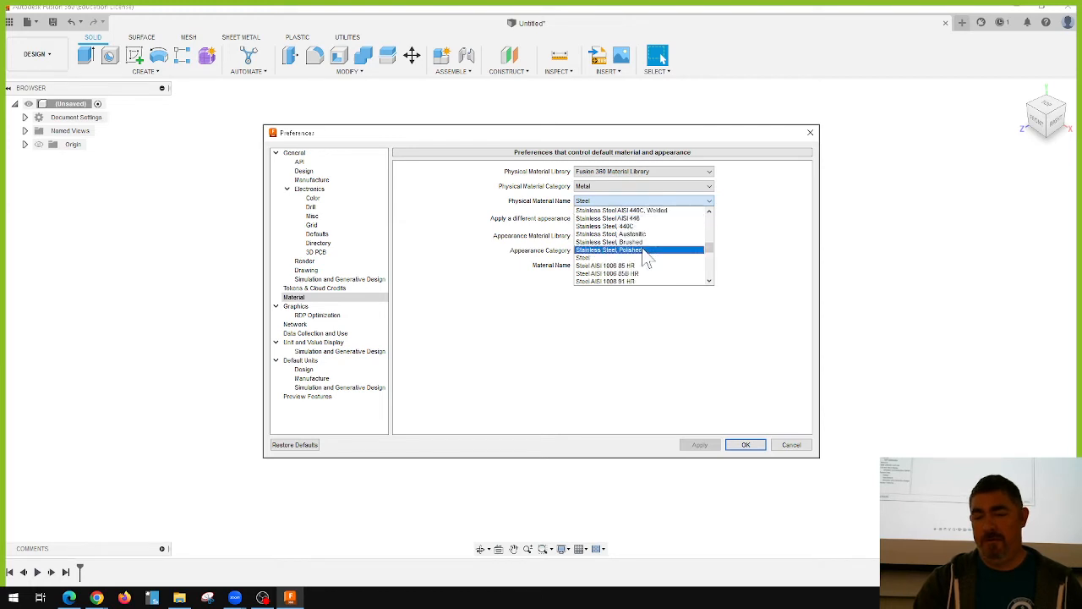
{"action": "scroll", "coordinate": [647, 265], "scroll_direction": "down", "scroll_amount": 5}
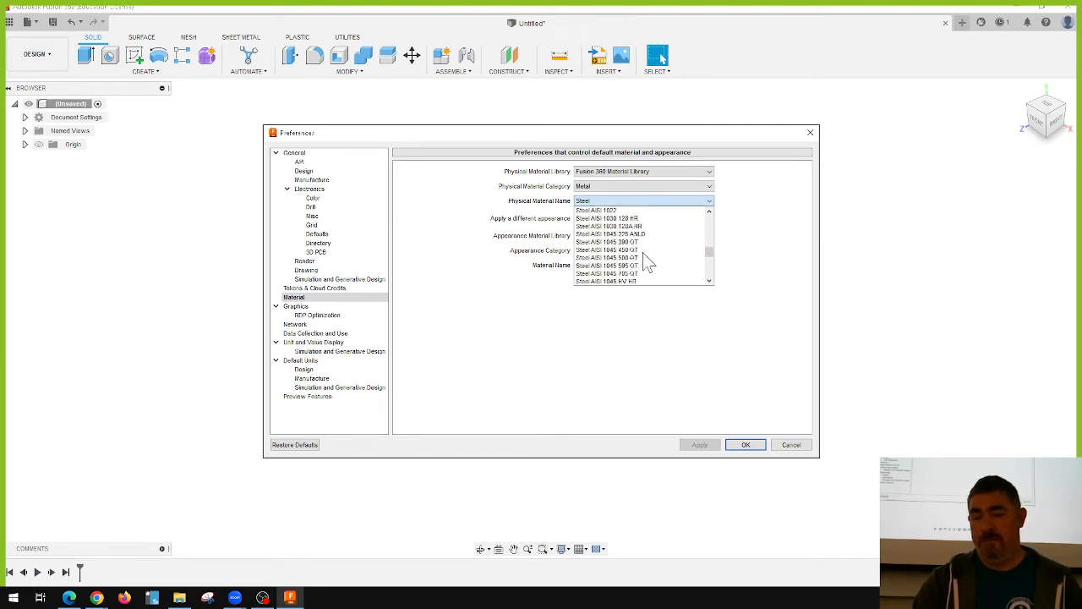
{"action": "scroll", "coordinate": [644, 254], "scroll_direction": "down", "scroll_amount": 8}
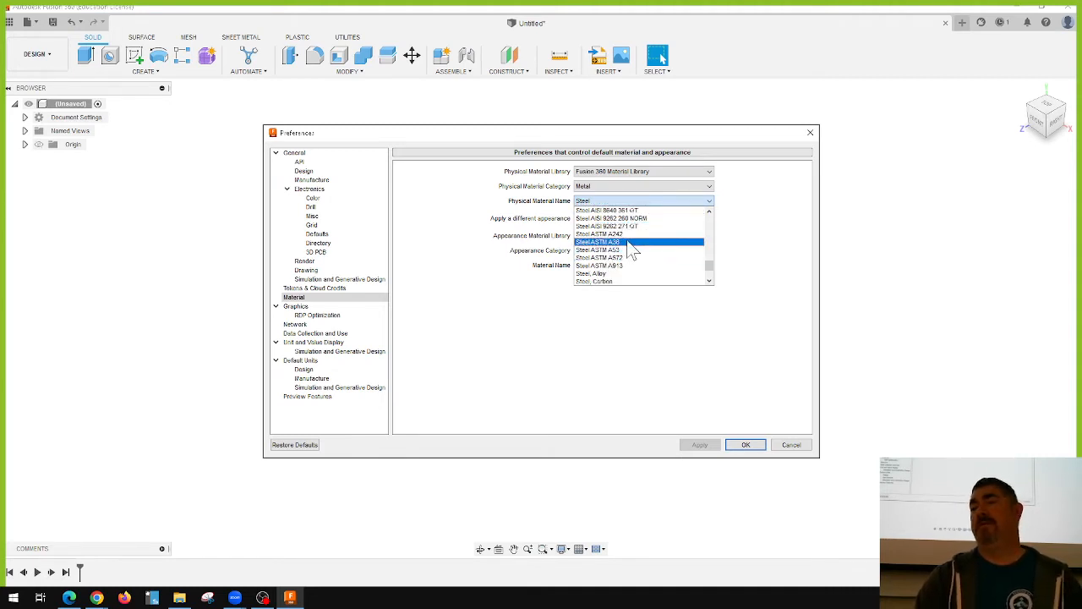
{"action": "left_click", "coordinate": [649, 354]}
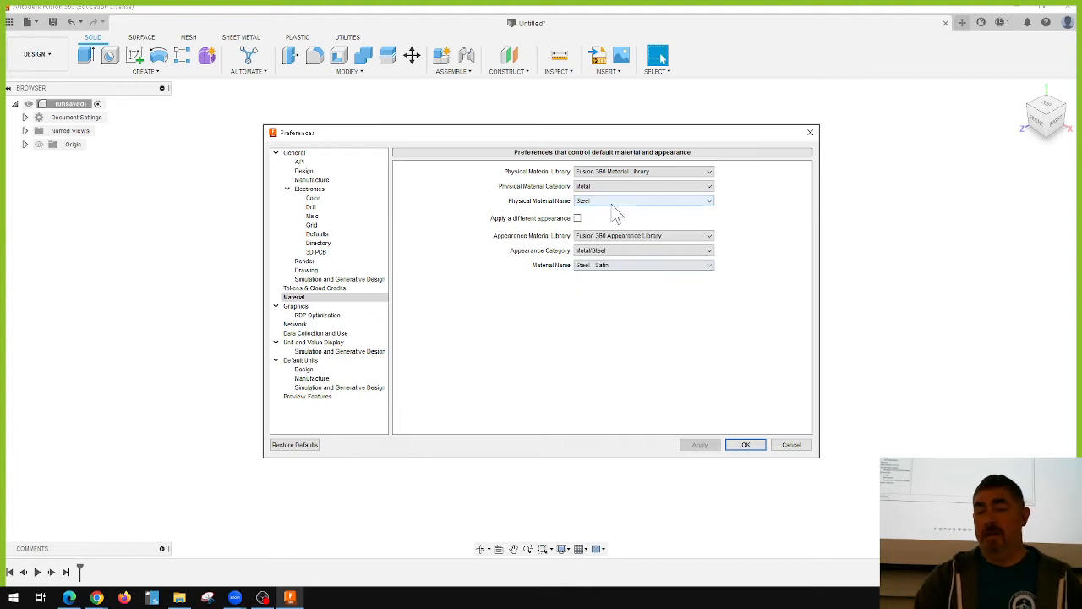
{"action": "left_click", "coordinate": [795, 446]}
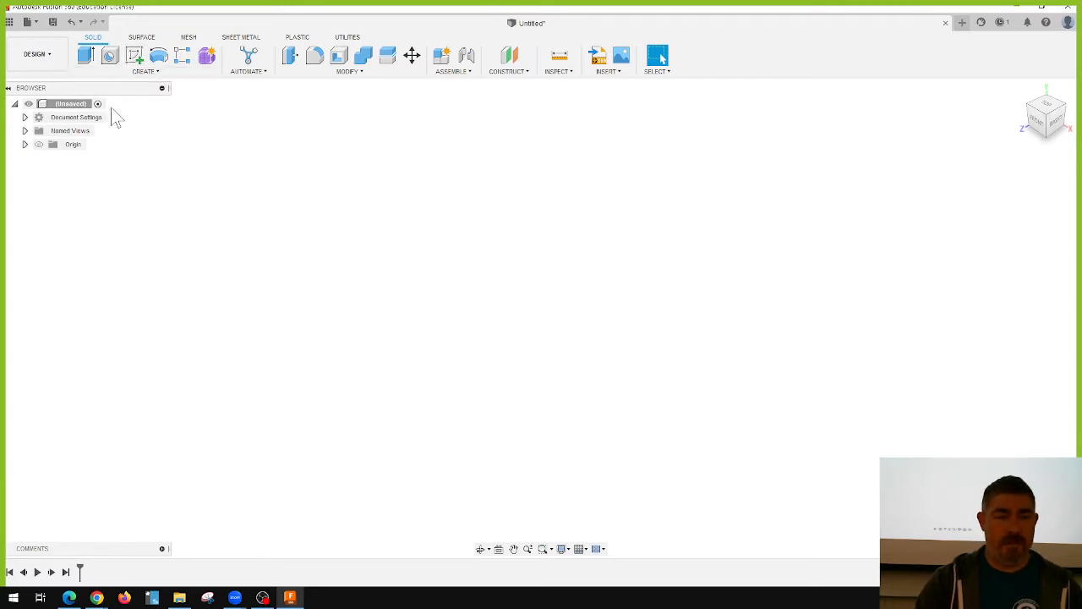
Step: Apply the physical material Steel ASTM A36 from the Fusion 360 Material Library's Metal category to the root component
{"action": "right_click", "coordinate": [55, 105]}
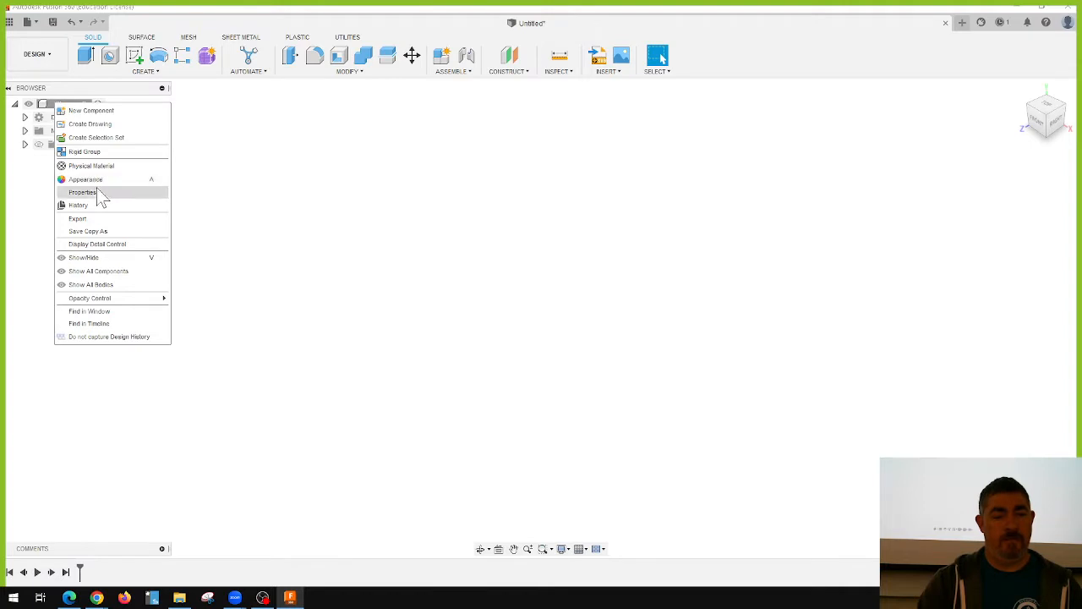
{"action": "left_click", "coordinate": [93, 167]}
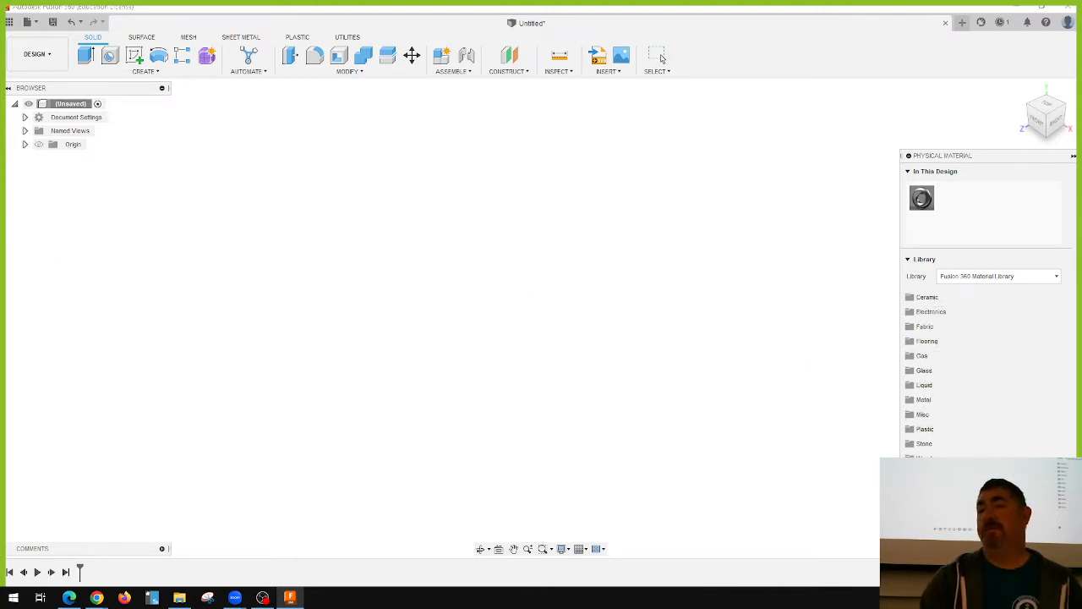
{"action": "left_click", "coordinate": [922, 400]}
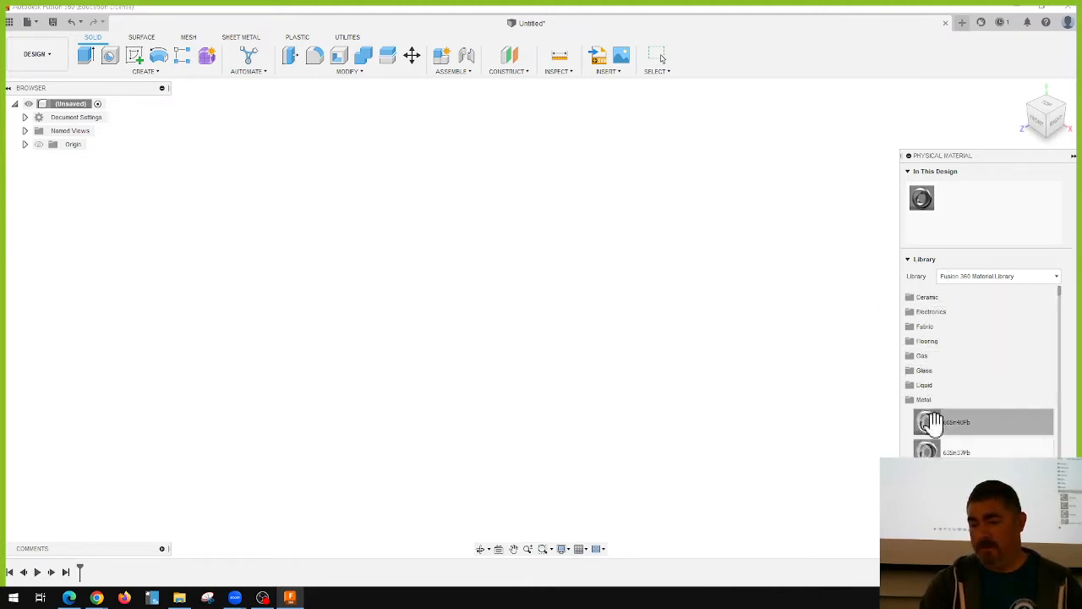
{"action": "scroll", "coordinate": [964, 406], "scroll_direction": "down", "scroll_amount": 10}
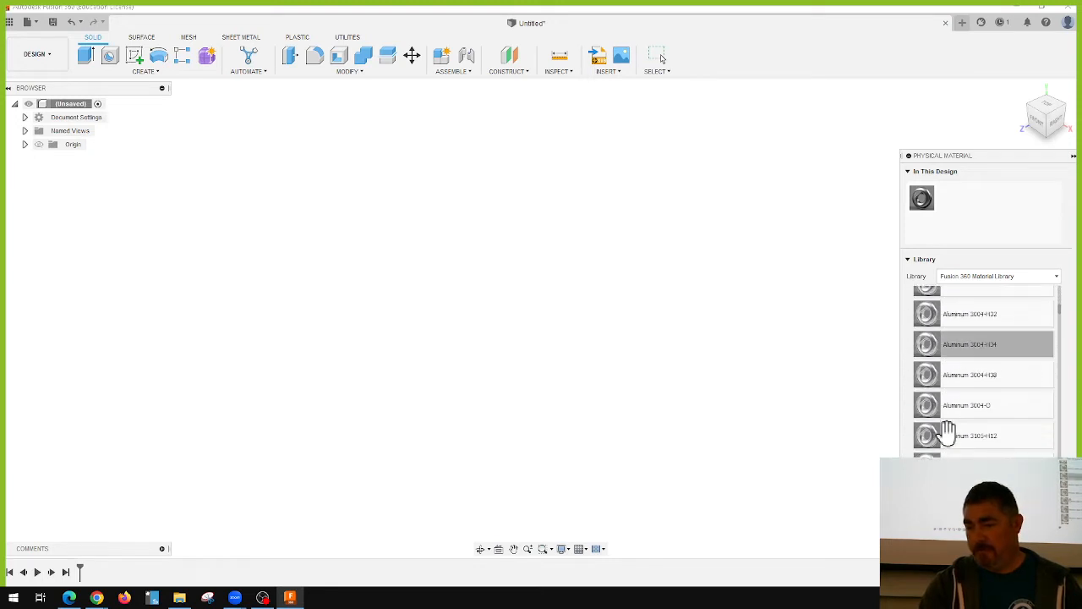
{"action": "scroll", "coordinate": [955, 431], "scroll_direction": "down", "scroll_amount": 10}
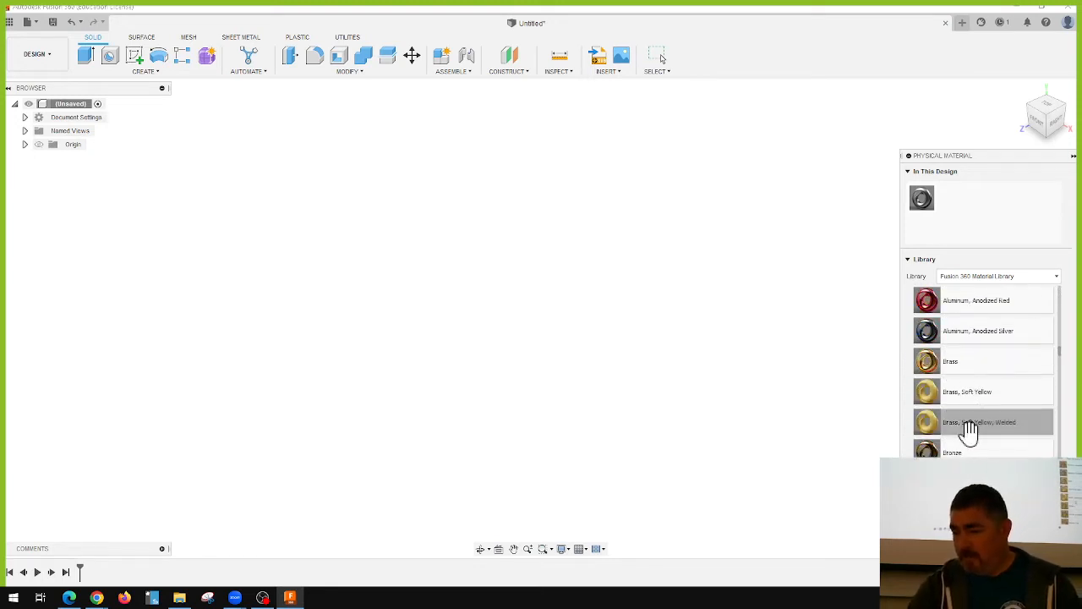
{"action": "scroll", "coordinate": [972, 431], "scroll_direction": "down", "scroll_amount": 10}
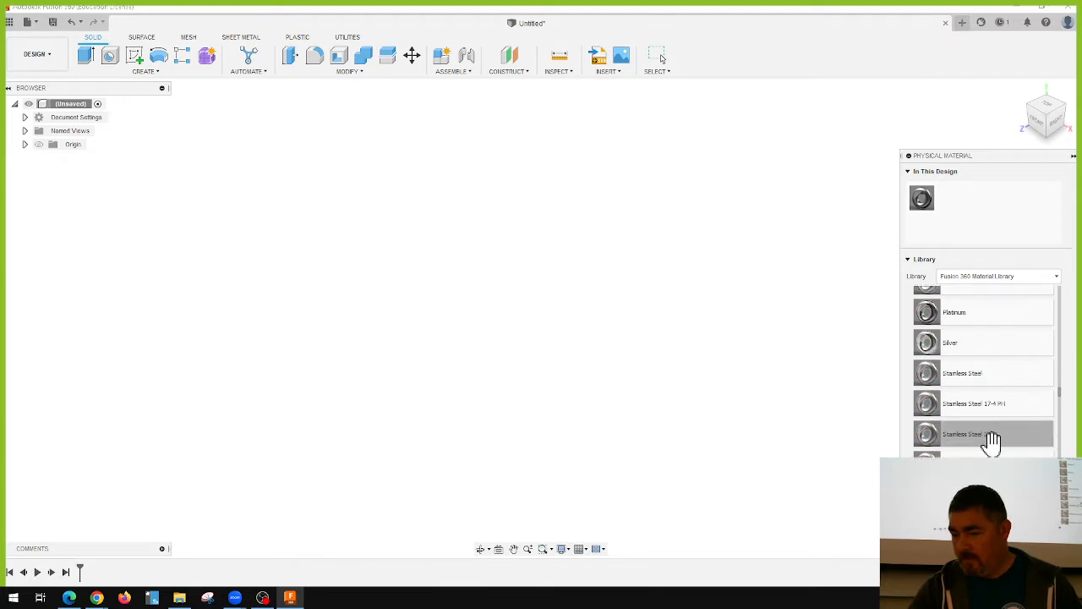
{"action": "scroll", "coordinate": [991, 443], "scroll_direction": "down", "scroll_amount": 10}
{"action": "scroll", "coordinate": [1003, 415], "scroll_direction": "down", "scroll_amount": 5}
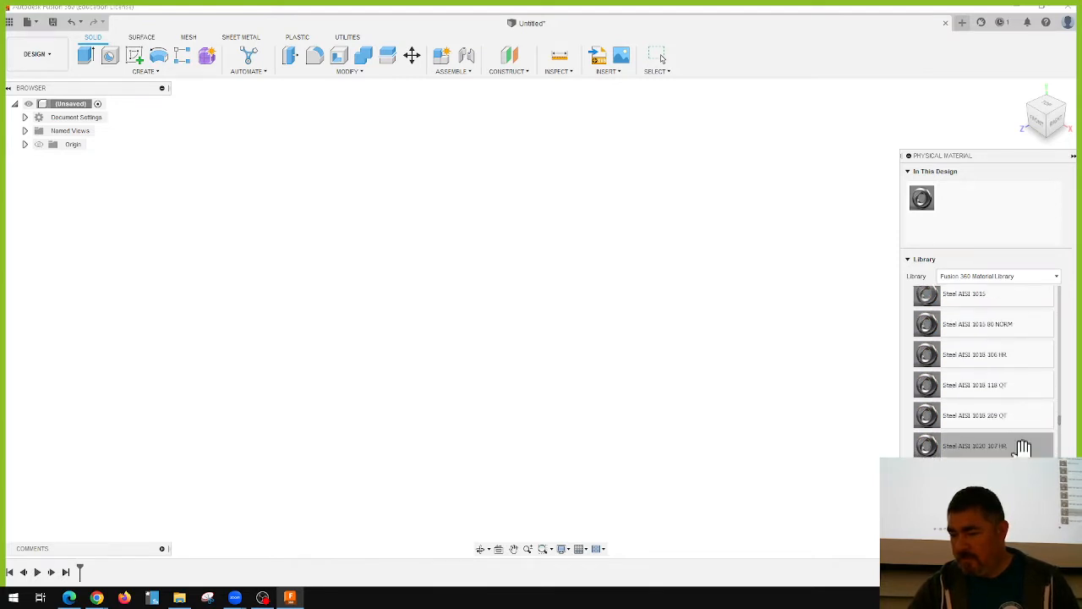
{"action": "scroll", "coordinate": [1022, 448], "scroll_direction": "down", "scroll_amount": 10}
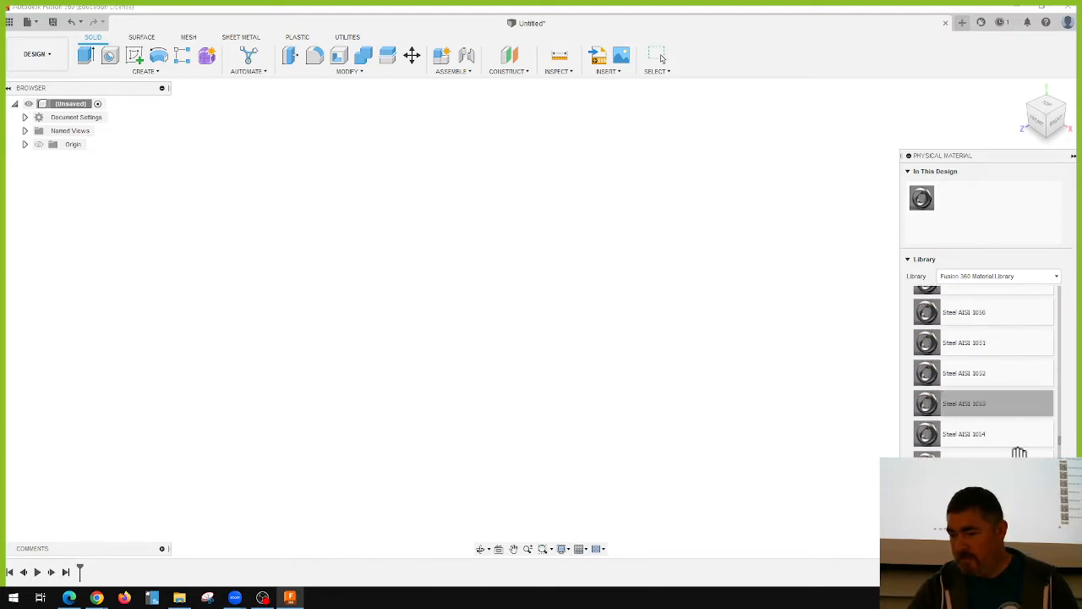
{"action": "scroll", "coordinate": [1019, 454], "scroll_direction": "down", "scroll_amount": 10}
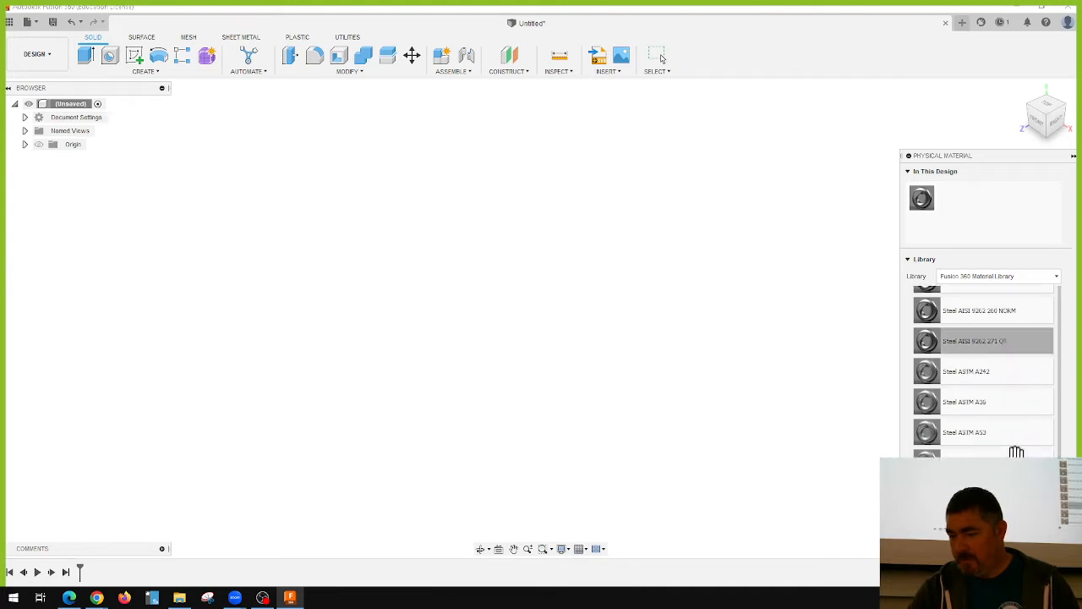
{"action": "scroll", "coordinate": [1017, 452], "scroll_direction": "down", "scroll_amount": 3}
{"action": "scroll", "coordinate": [1020, 392], "scroll_direction": "up", "scroll_amount": 3}
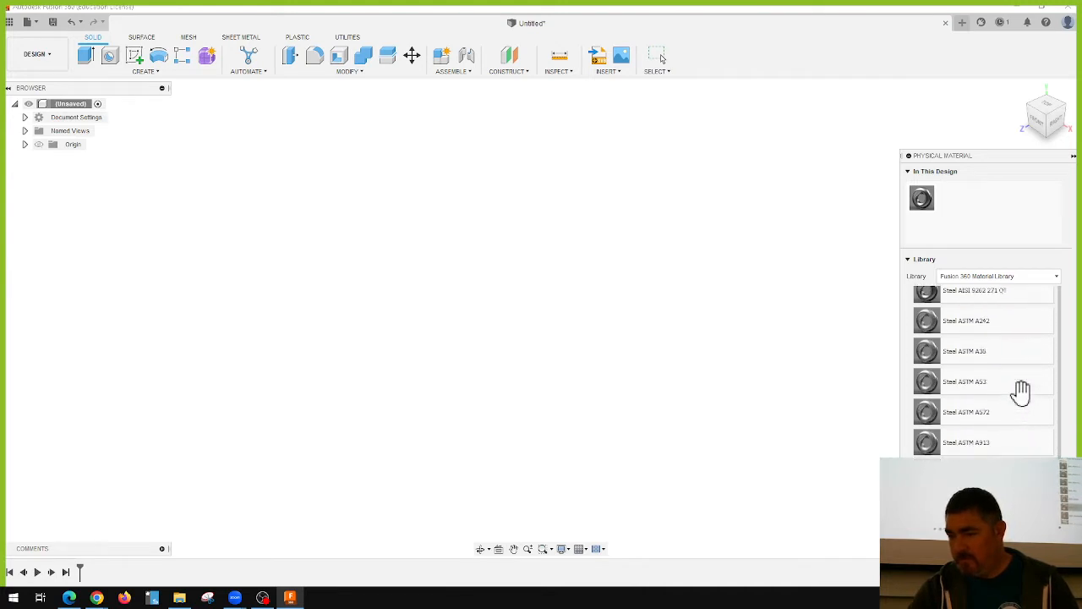
{"action": "left_click_drag", "start_coordinate": [991, 358], "coordinate": [71, 112]}
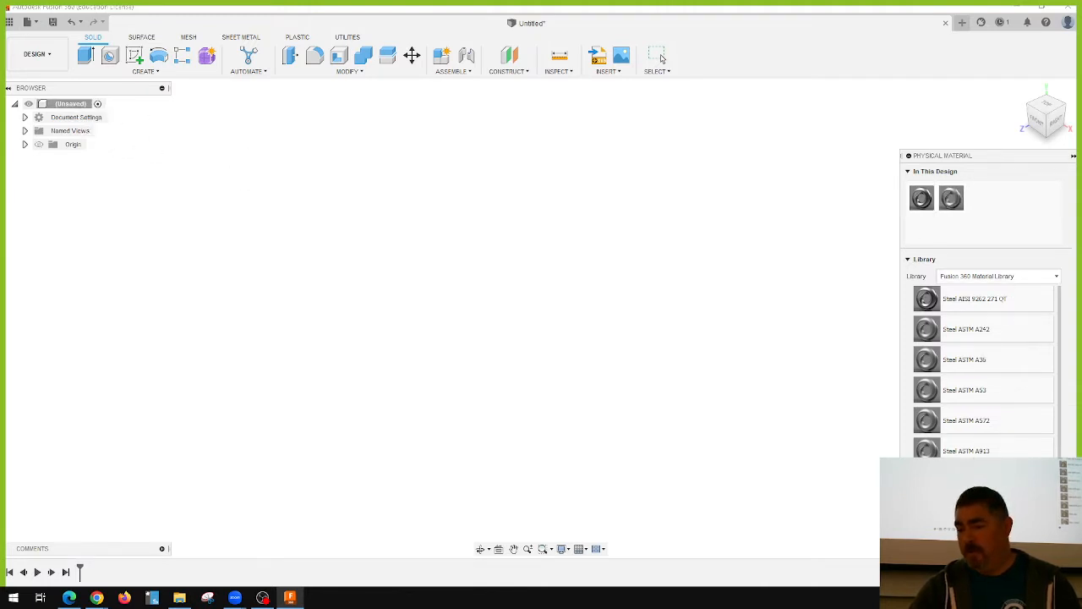
{"action": "left_click", "coordinate": [658, 56]}
Step: Check the material name in the root component's properties, and close the properties
{"action": "right_click", "coordinate": [78, 105]}
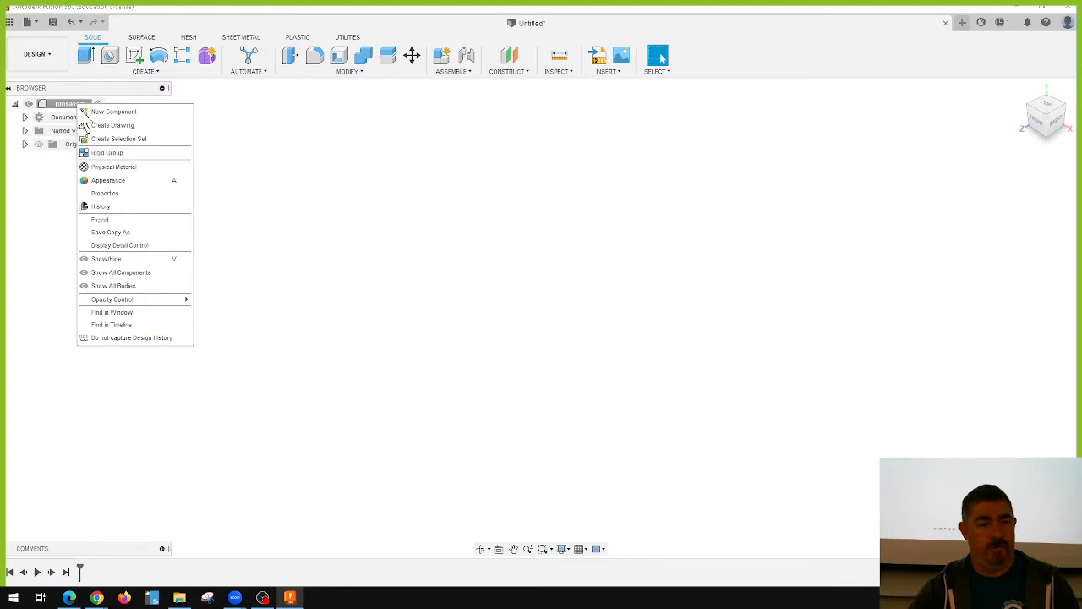
{"action": "left_click", "coordinate": [116, 193]}
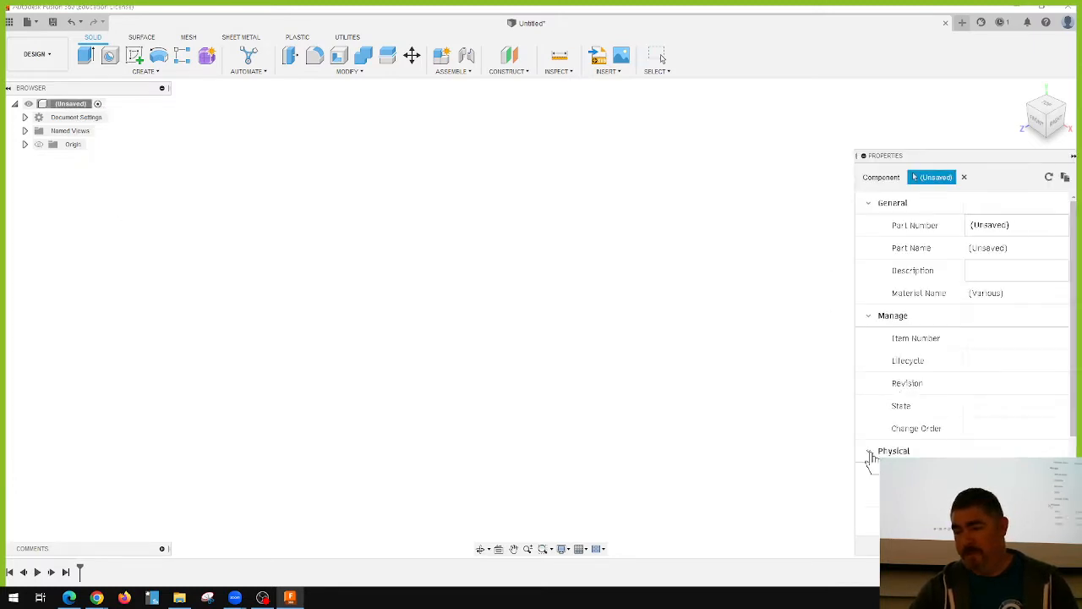
{"action": "scroll", "coordinate": [995, 431], "scroll_direction": "down", "scroll_amount": 2}
{"action": "scroll", "coordinate": [994, 430], "scroll_direction": "up", "scroll_amount": 2}
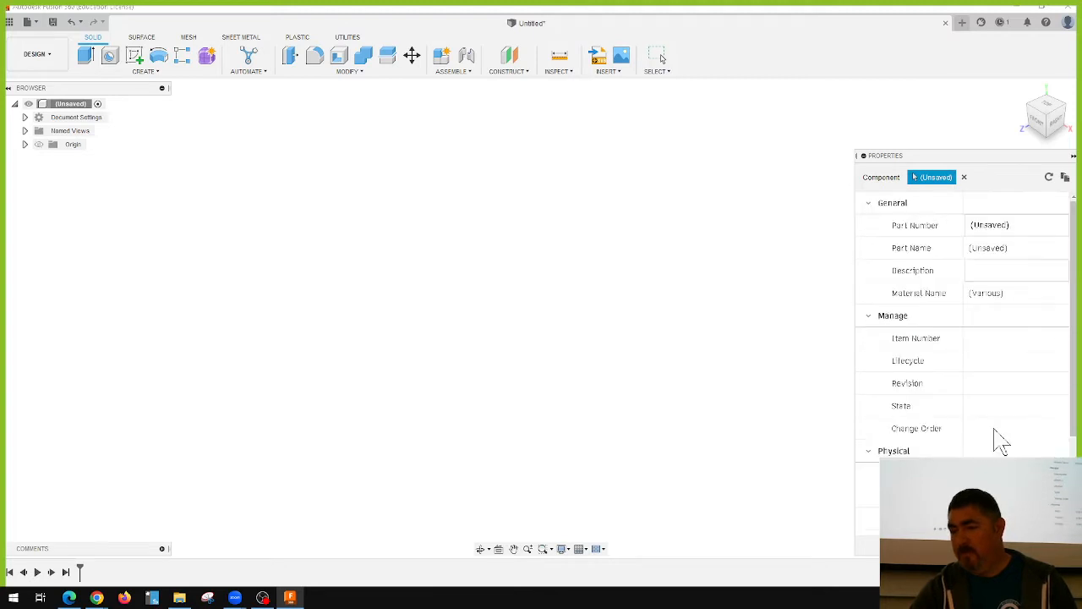
{"action": "left_click", "coordinate": [978, 298]}
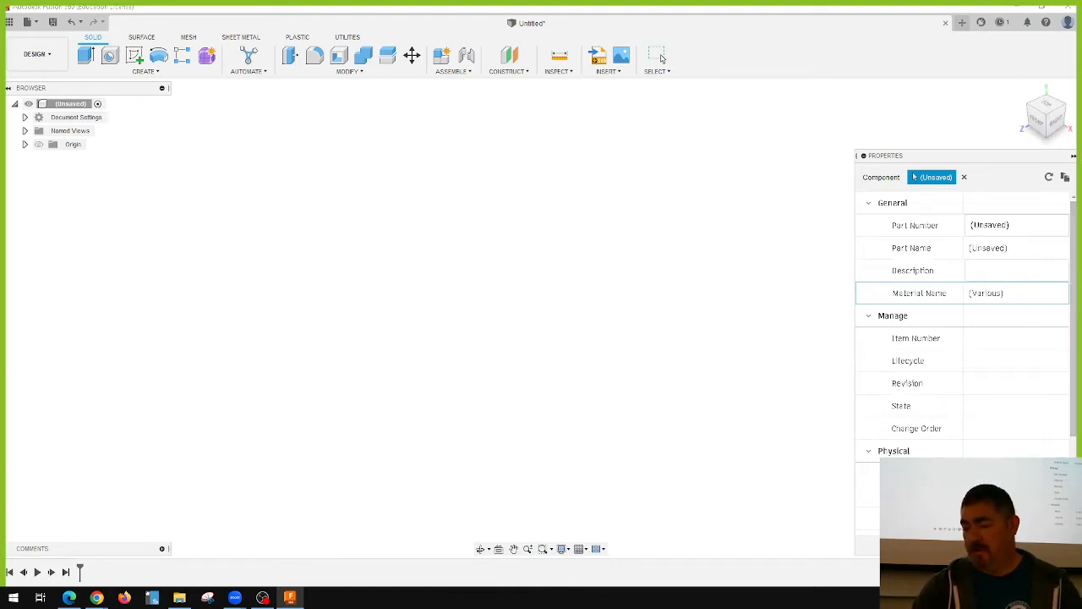
{"action": "left_click", "coordinate": [660, 57]}
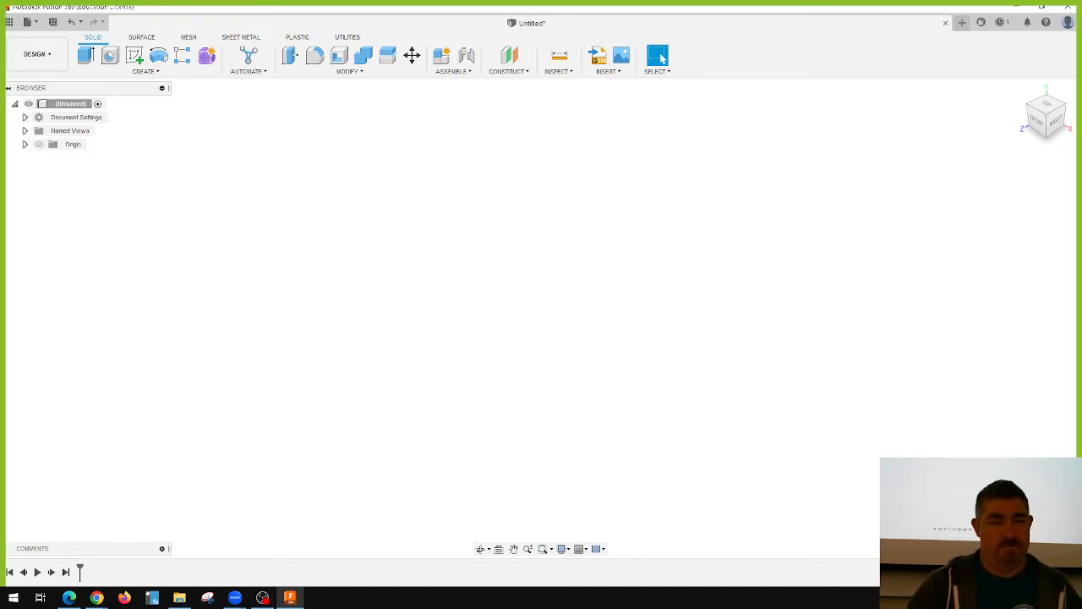
{"action": "left_click", "coordinate": [14, 103]}
{"action": "left_click", "coordinate": [15, 103]}
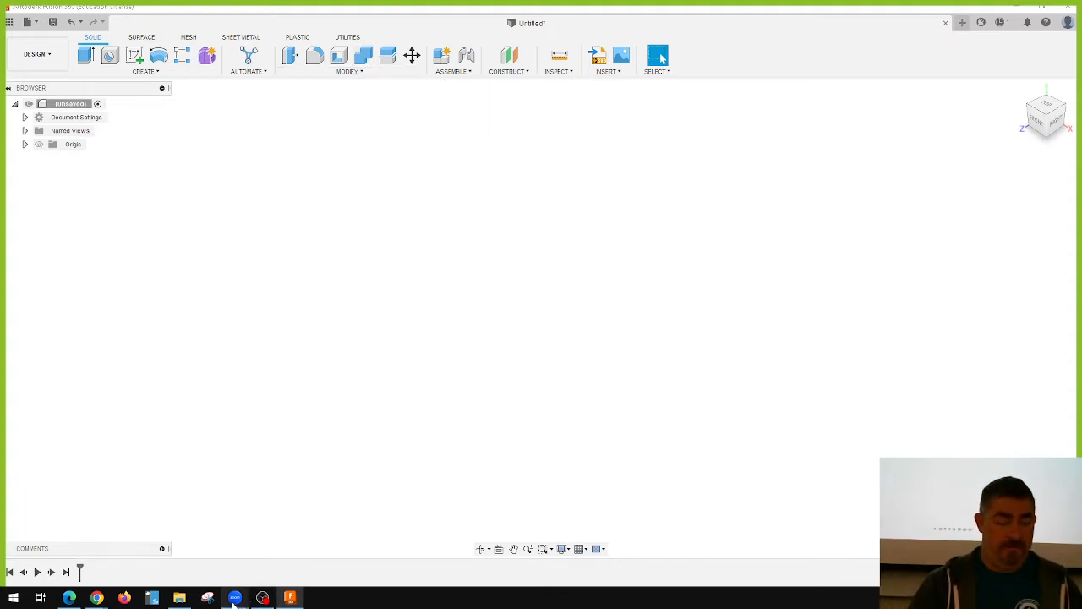
Step: Switch to the MetalsDepot steel channel page in Chrome and examine the A36 description and channel profile diagram, returning to Fusion 360
{"action": "mouse_move", "coordinate": [96, 597]}
{"action": "left_click", "coordinate": [145, 553]}
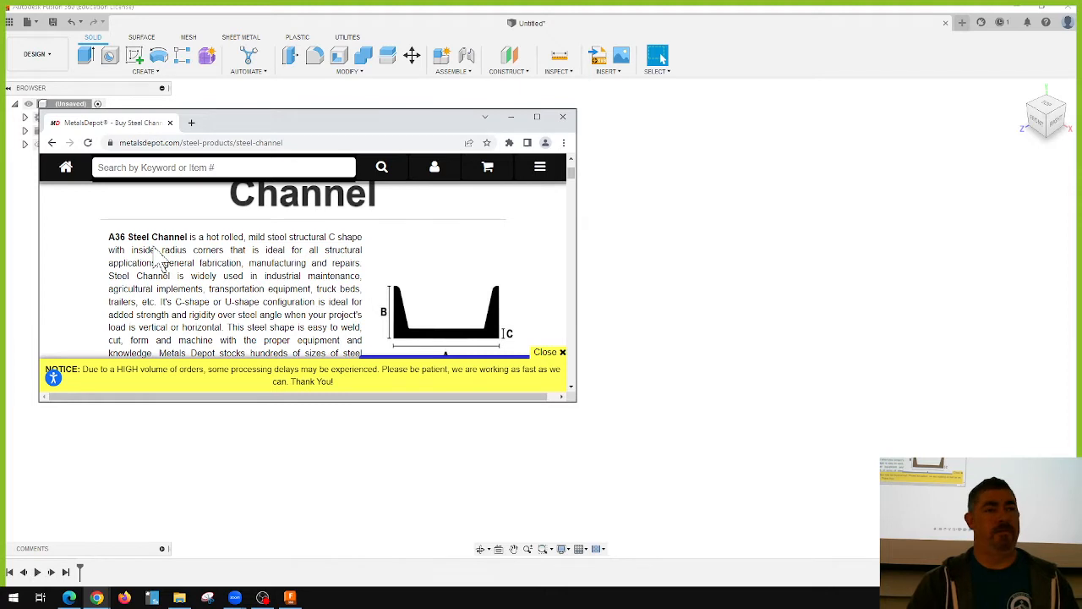
{"action": "scroll", "coordinate": [181, 273], "scroll_direction": "up", "scroll_amount": 2}
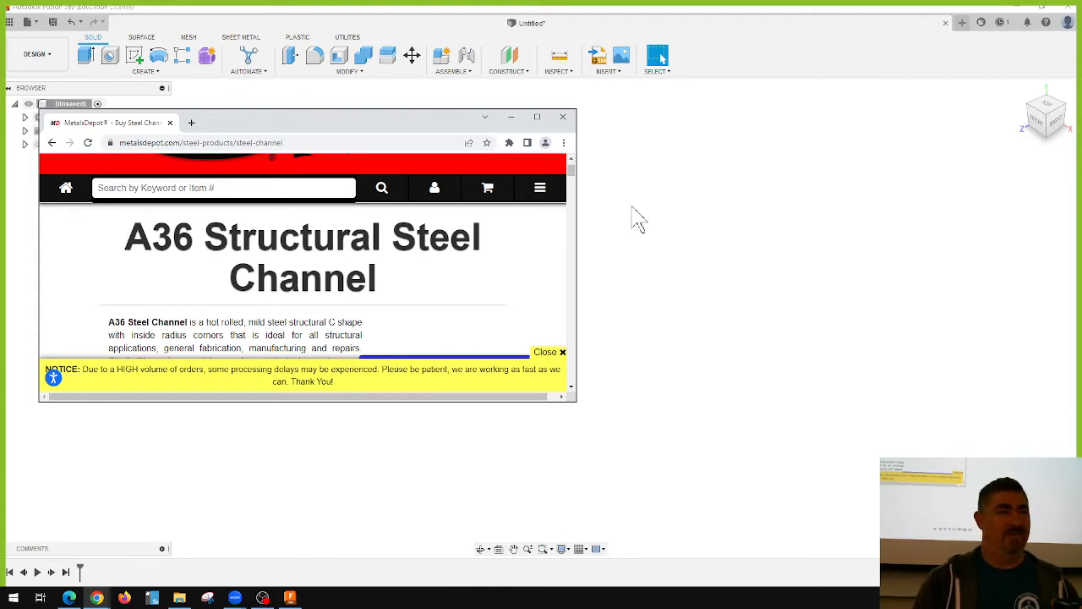
{"action": "left_click", "coordinate": [733, 243]}
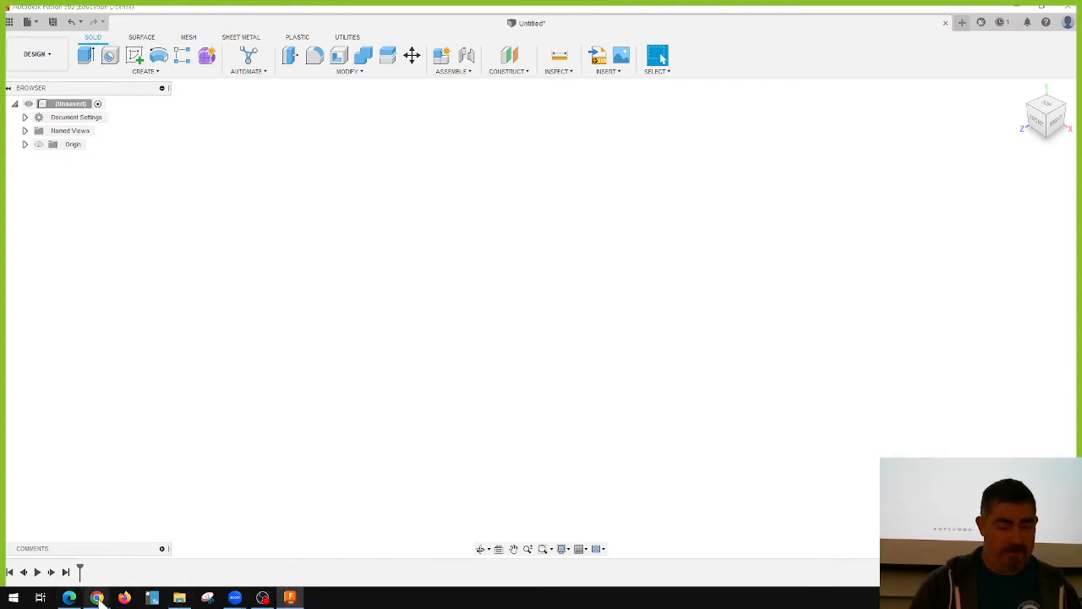
{"action": "mouse_move", "coordinate": [97, 599]}
{"action": "left_click", "coordinate": [181, 548]}
{"action": "scroll", "coordinate": [500, 290], "scroll_direction": "down", "scroll_amount": 1}
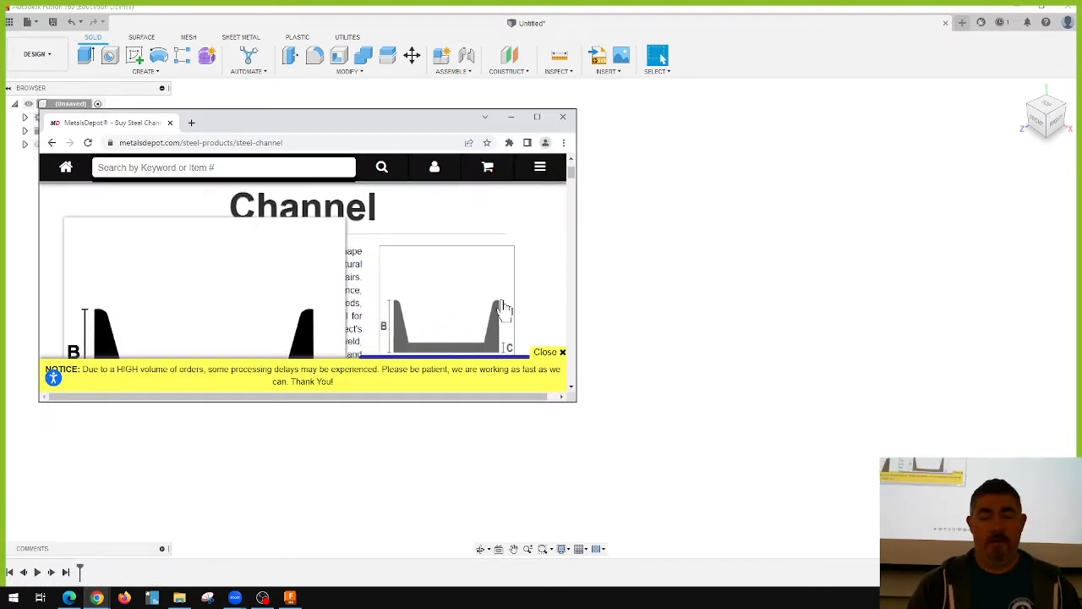
{"action": "left_click", "coordinate": [562, 351]}
{"action": "scroll", "coordinate": [389, 313], "scroll_direction": "down", "scroll_amount": 1}
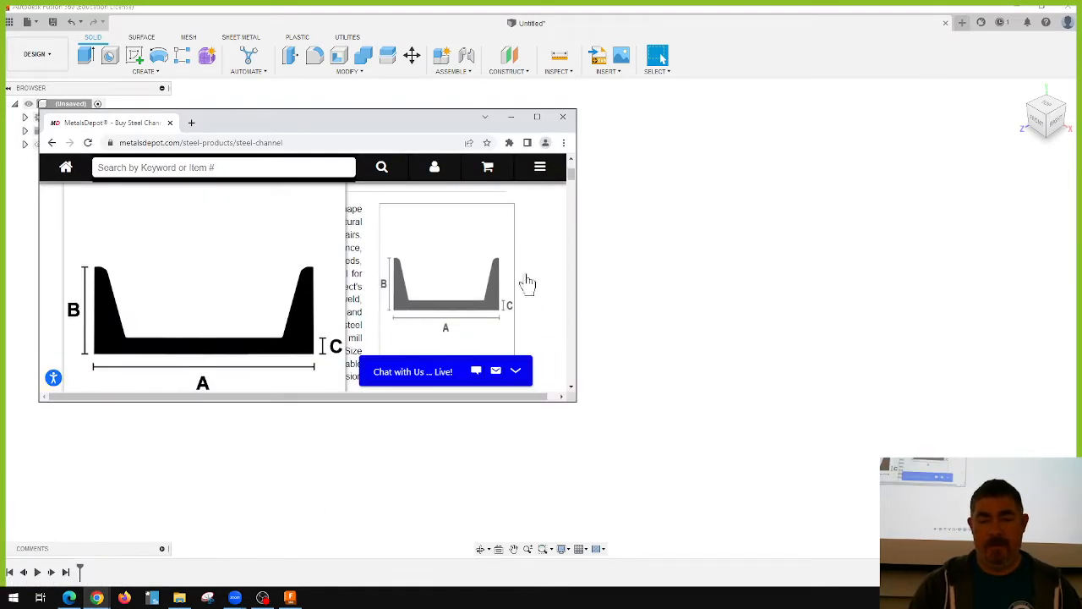
{"action": "left_click", "coordinate": [652, 346]}
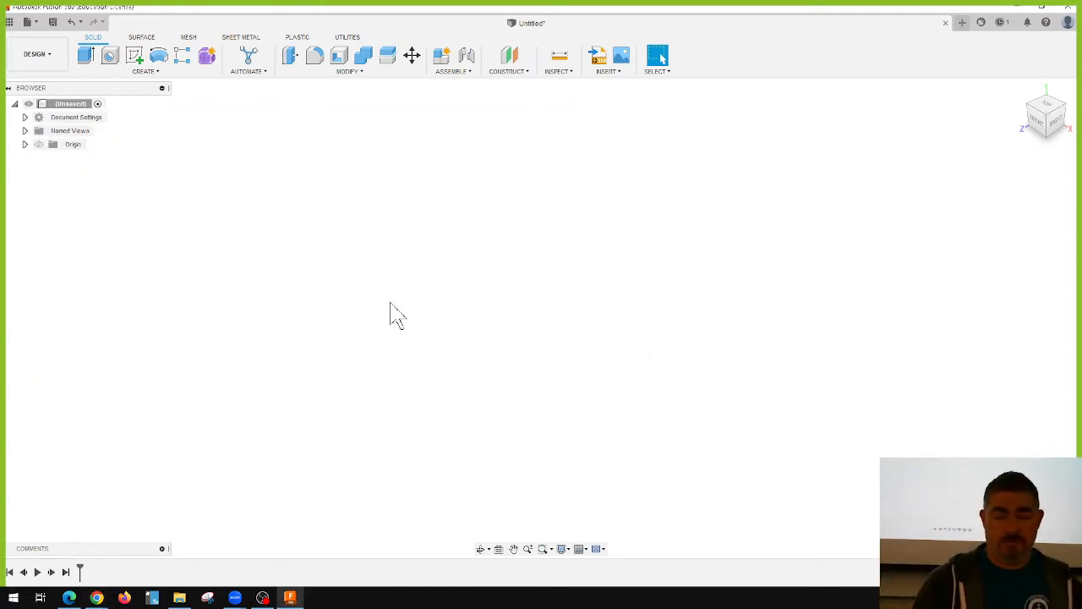
Step: Start a new sketch on the vertical YZ origin plane
{"action": "left_click", "coordinate": [135, 56]}
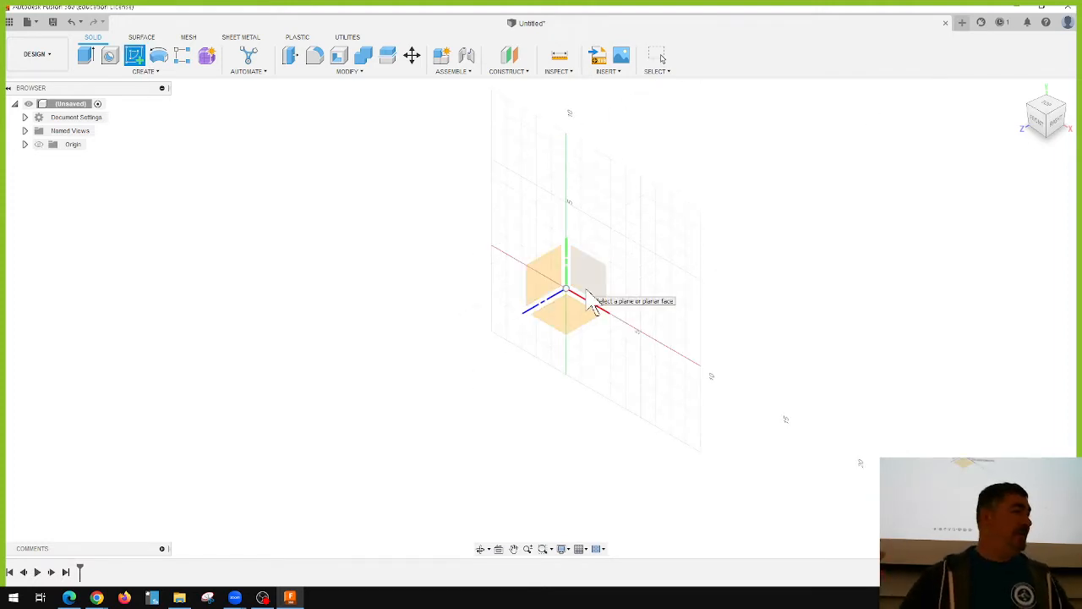
{"action": "left_click", "coordinate": [591, 303]}
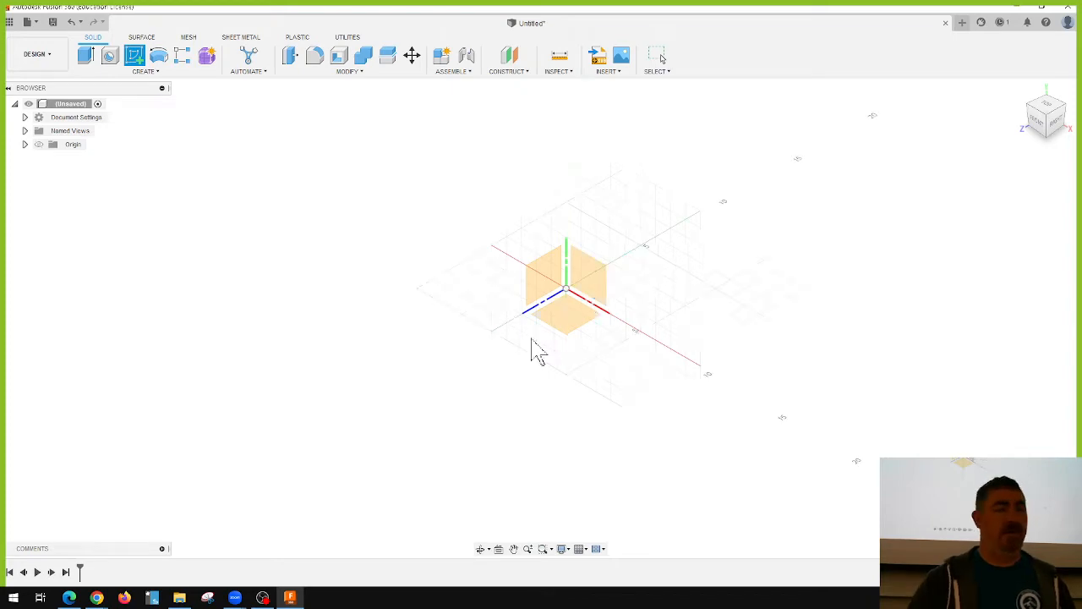
Step: Switch to the Trailer assignment in Chrome and examine its materials list and trailer frame photos
{"action": "mouse_move", "coordinate": [97, 598]}
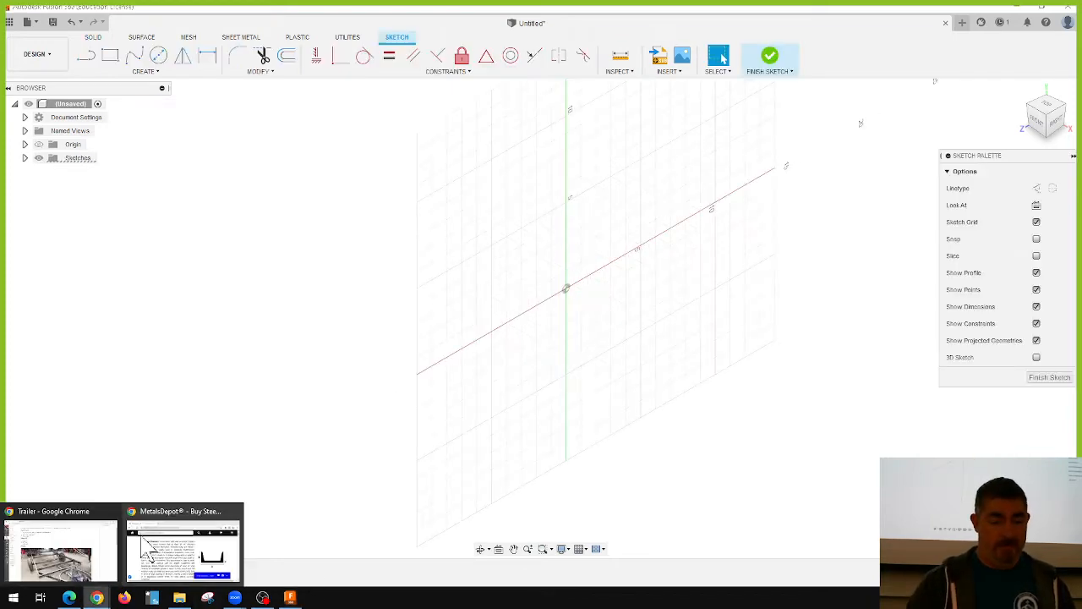
{"action": "left_click", "coordinate": [60, 556]}
{"action": "scroll", "coordinate": [854, 180], "scroll_direction": "down", "scroll_amount": 1}
{"action": "scroll", "coordinate": [854, 180], "scroll_direction": "up", "scroll_amount": 1}
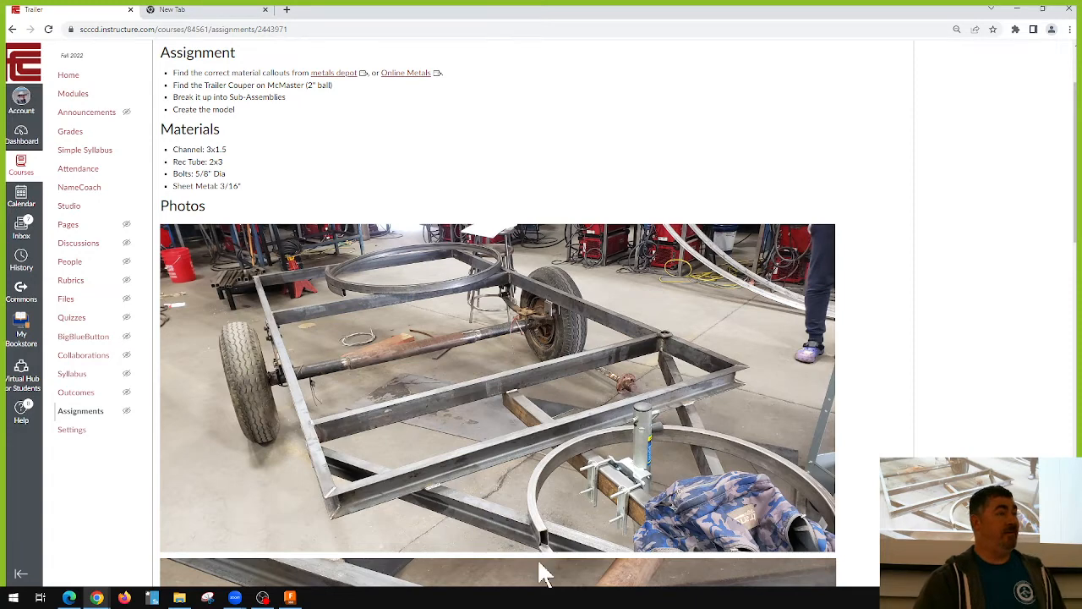
{"action": "scroll", "coordinate": [534, 532], "scroll_direction": "down", "scroll_amount": 3}
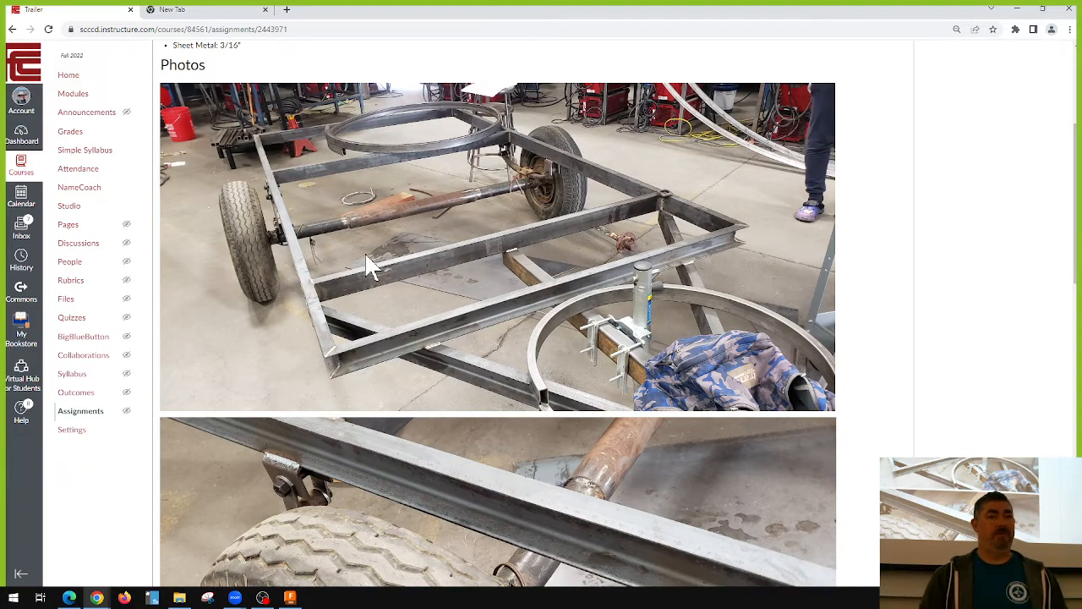
Step: Return from the assignment page to Fusion 360 and undo the empty sketch on the vertical YZ plane
{"action": "scroll", "coordinate": [372, 143], "scroll_direction": "up", "scroll_amount": 3}
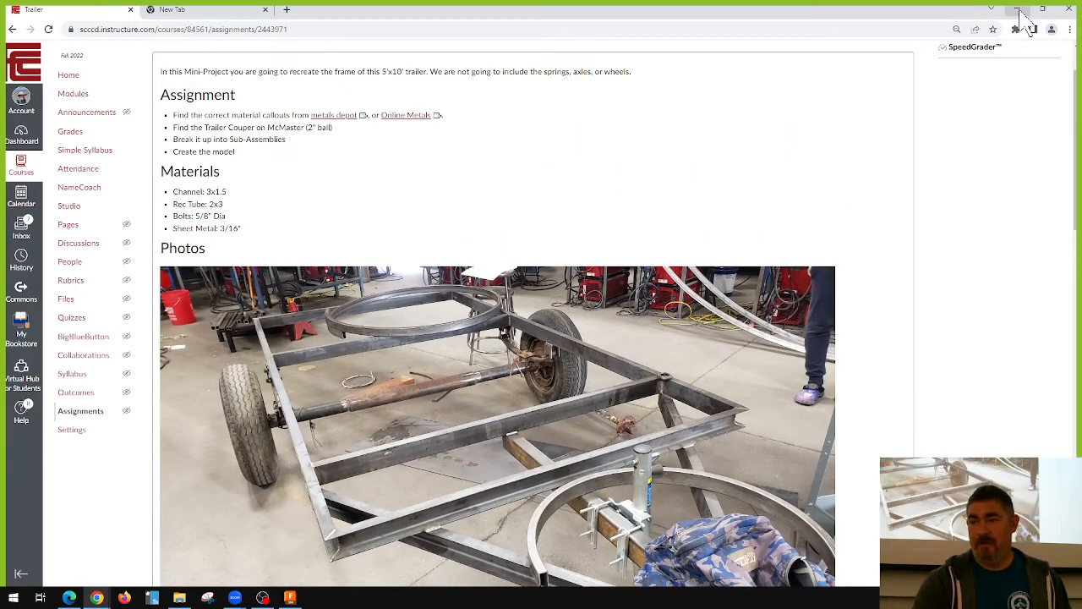
{"action": "left_click", "coordinate": [1019, 9]}
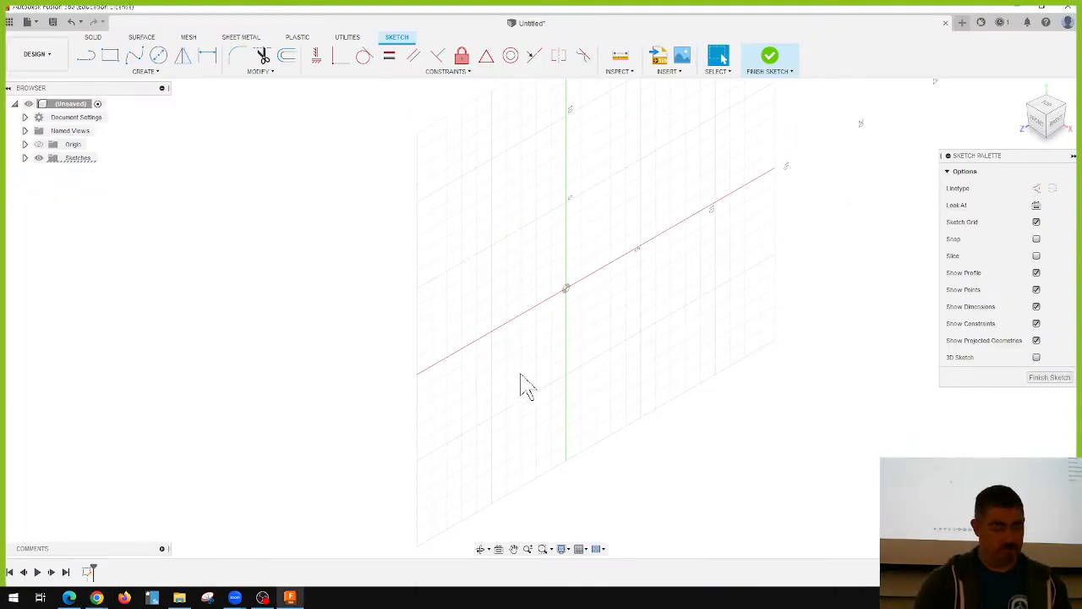
{"action": "key", "text": "ctrl+z"}
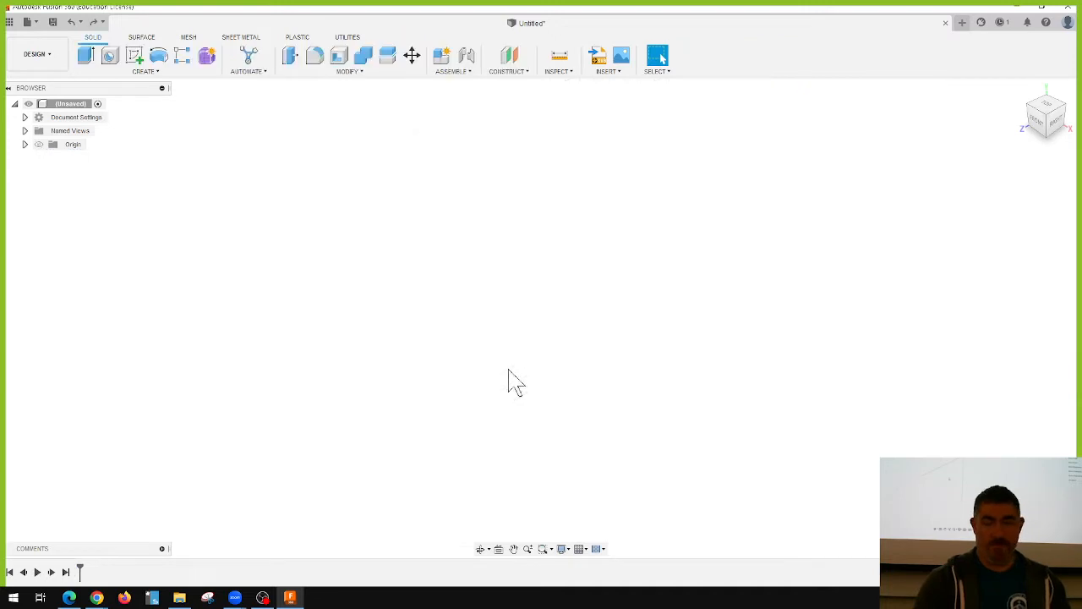
{"action": "left_click", "coordinate": [138, 59]}
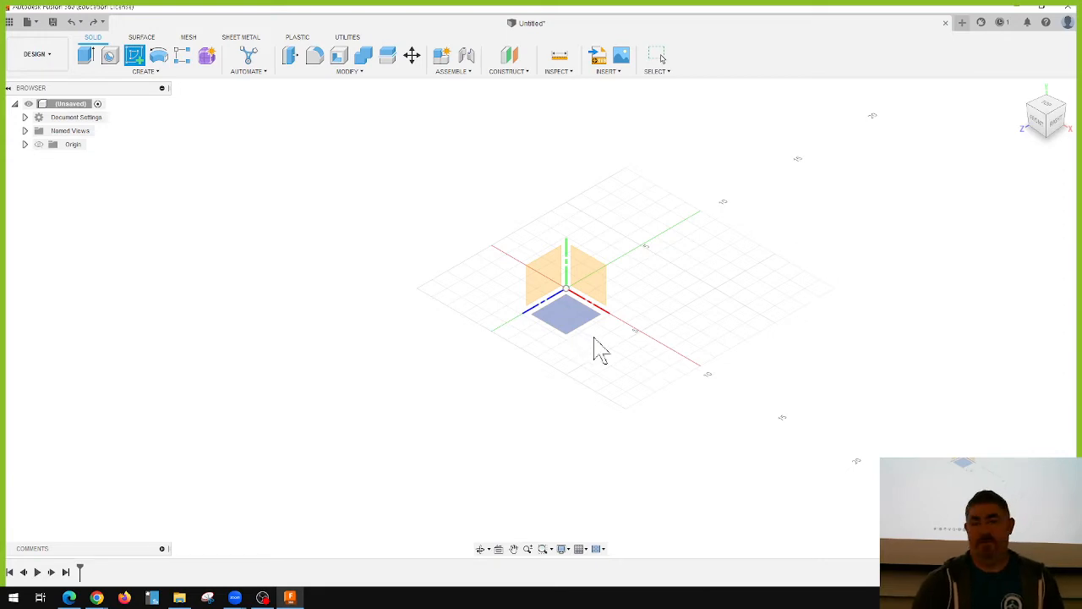
{"action": "left_click", "coordinate": [296, 601]}
{"action": "left_click", "coordinate": [291, 600]}
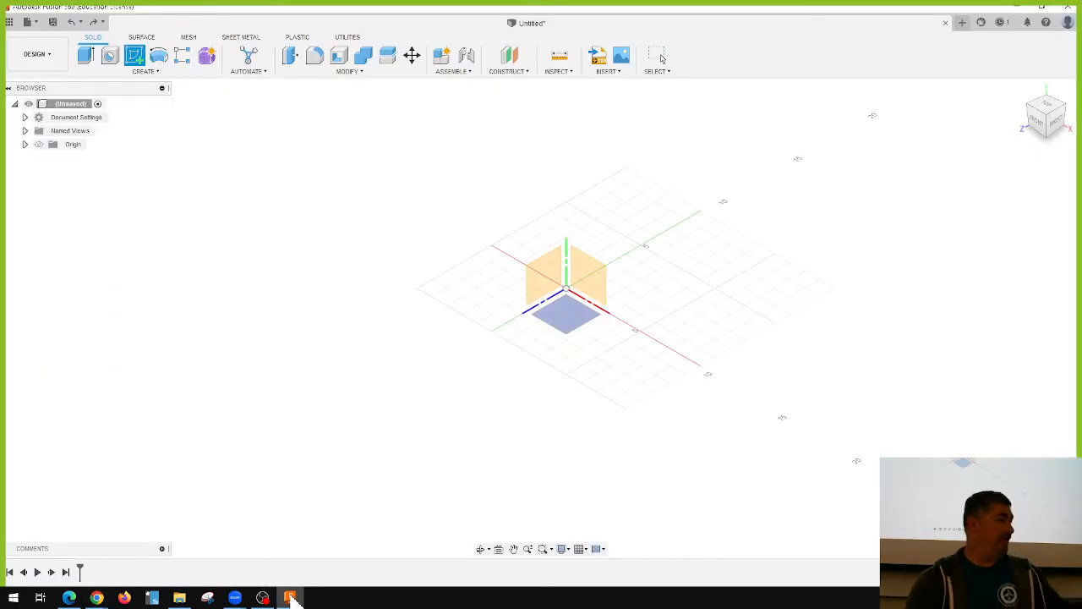
{"action": "key", "text": "Escape"}
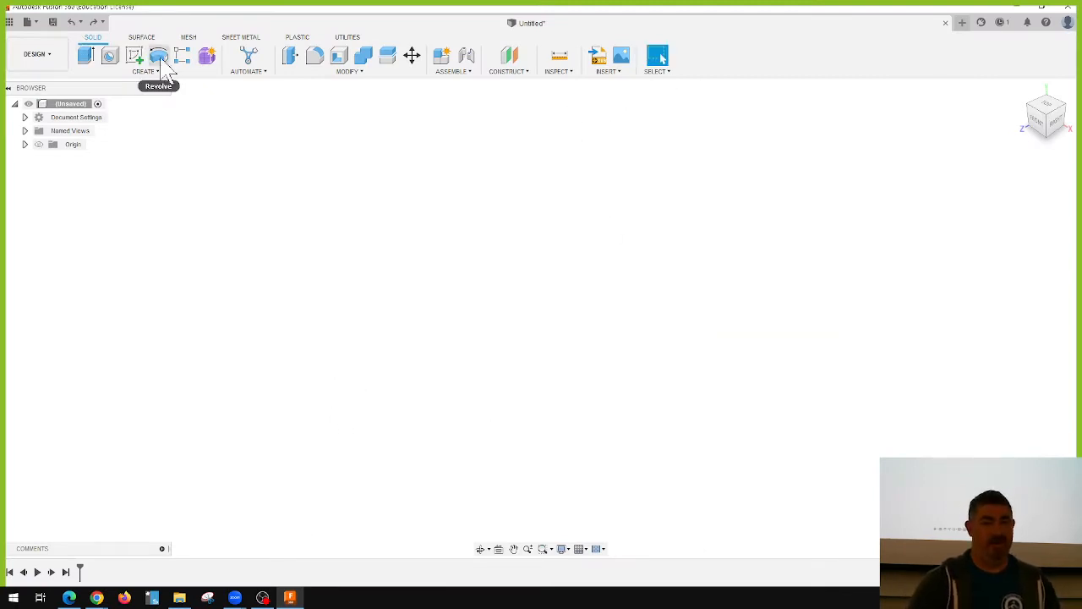
{"action": "left_click", "coordinate": [134, 56]}
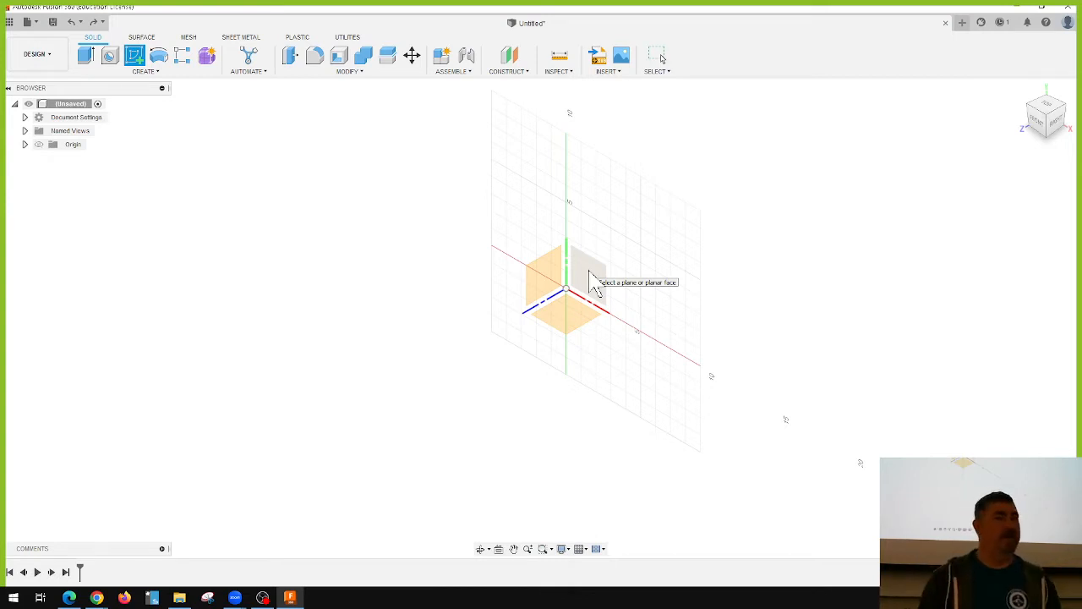
{"action": "key", "text": "Escape"}
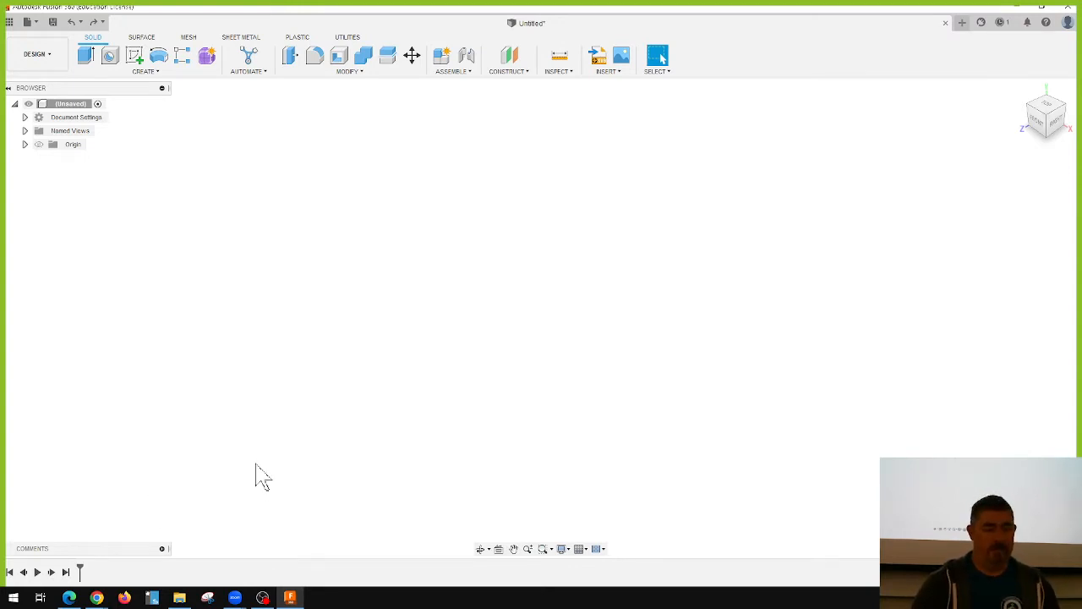
Step: Switch to the Trailer assignment in Chrome, examine the 5'x10' frame description and photo, and return to Fusion 360
{"action": "mouse_move", "coordinate": [97, 597]}
{"action": "left_click", "coordinate": [59, 545]}
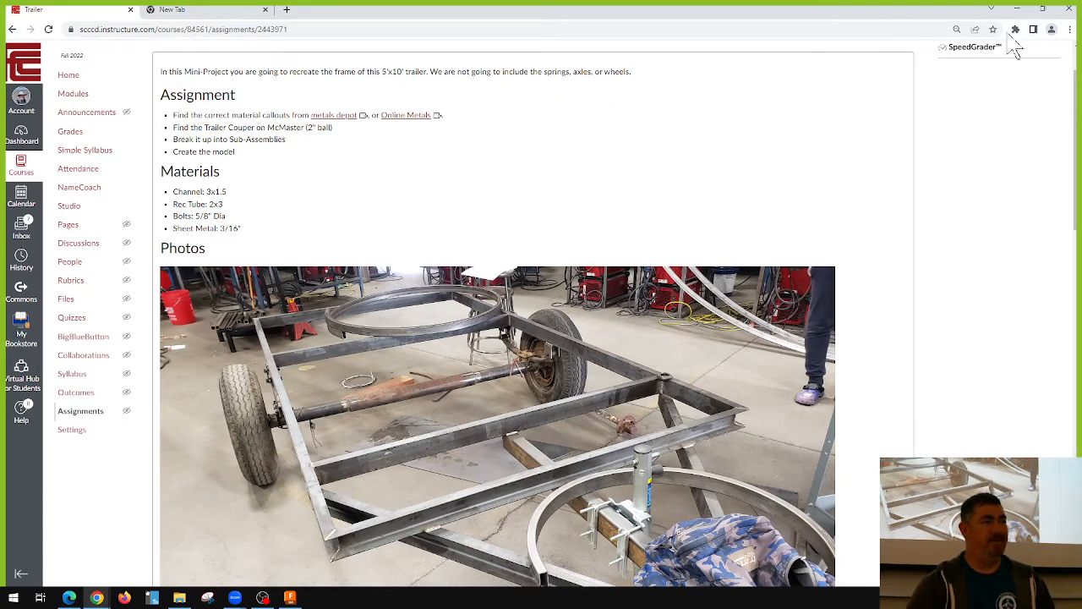
{"action": "left_click", "coordinate": [1018, 10]}
{"action": "left_click", "coordinate": [134, 55]}
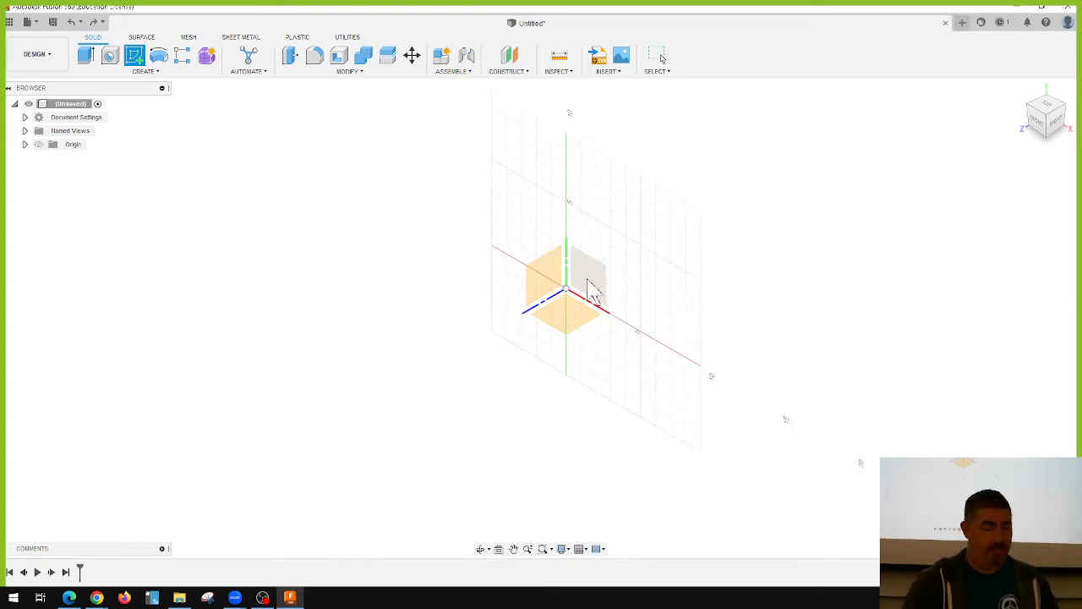
{"action": "key", "text": "Escape"}
{"action": "left_click", "coordinate": [290, 598]}
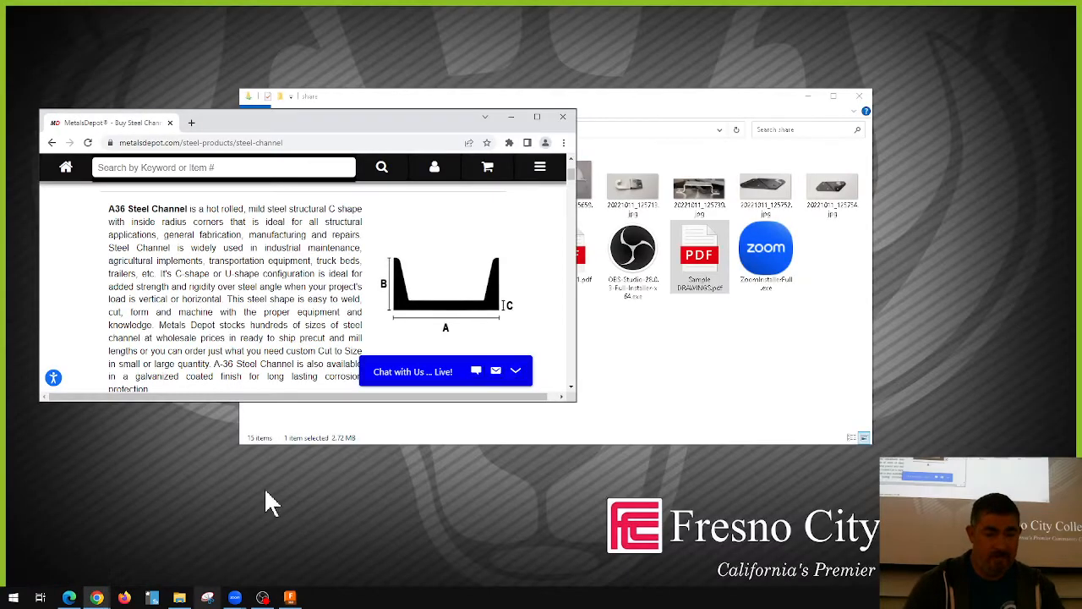
{"action": "left_click", "coordinate": [290, 597]}
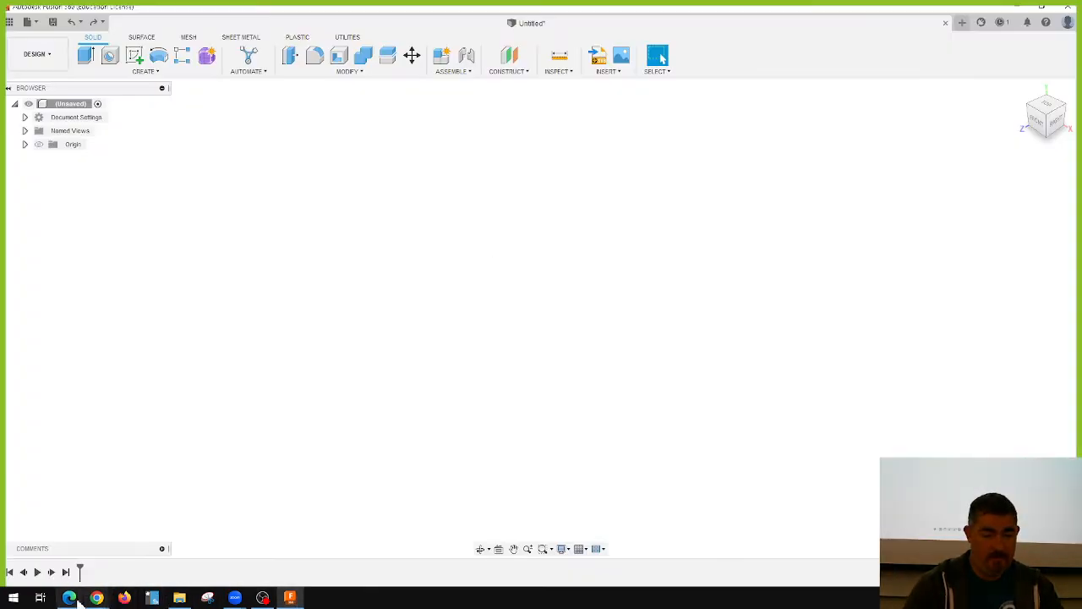
{"action": "left_click", "coordinate": [81, 555]}
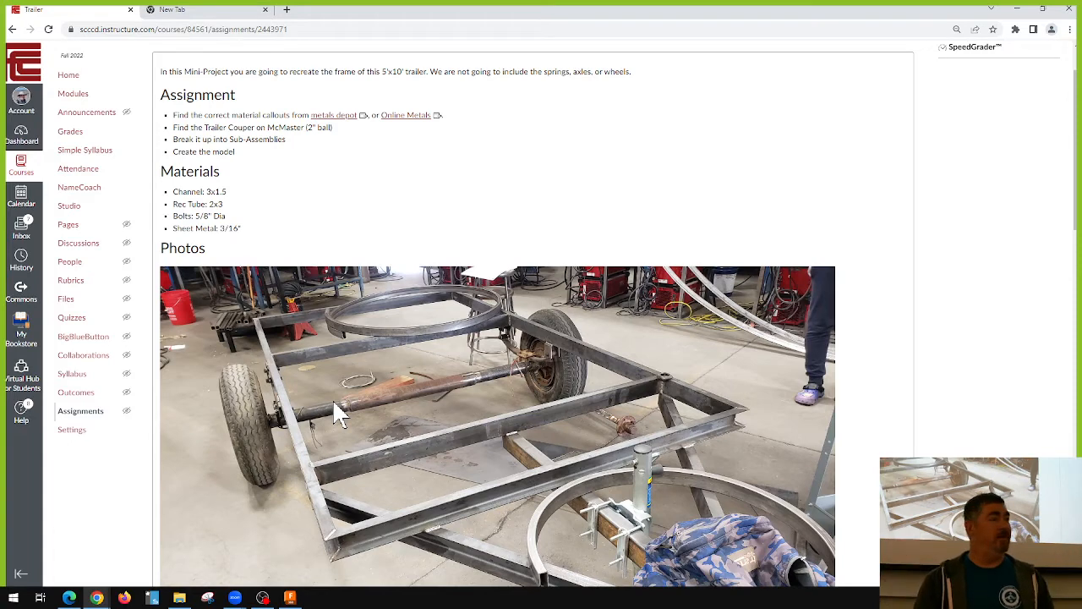
{"action": "left_click", "coordinate": [291, 600]}
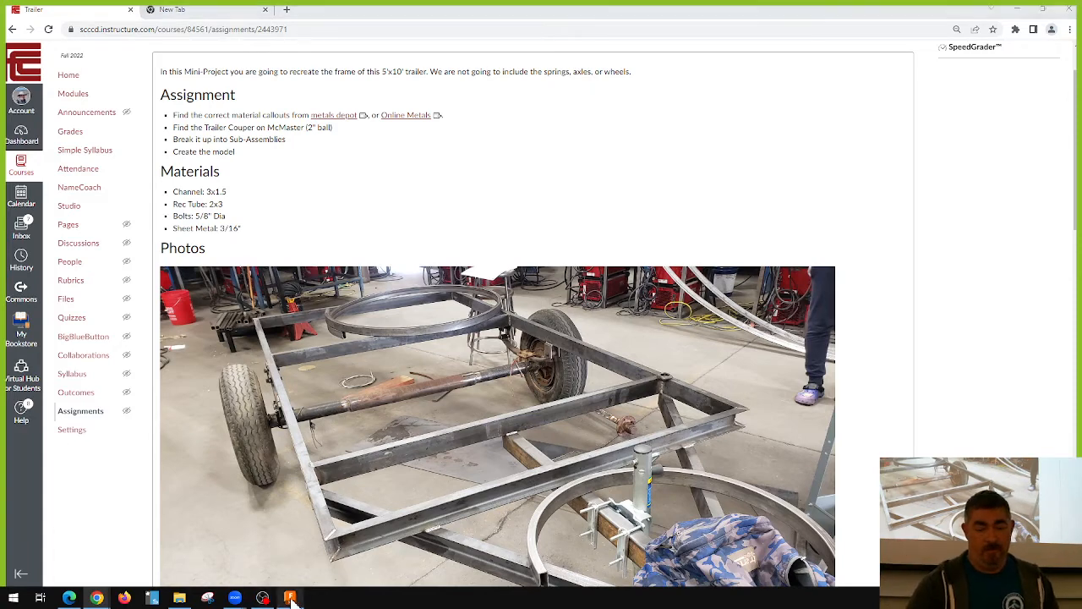
Step: Start a sketch on the horizontal origin plane and draw a center rectangle from the origin, longer along the red axis
{"action": "left_click", "coordinate": [134, 57]}
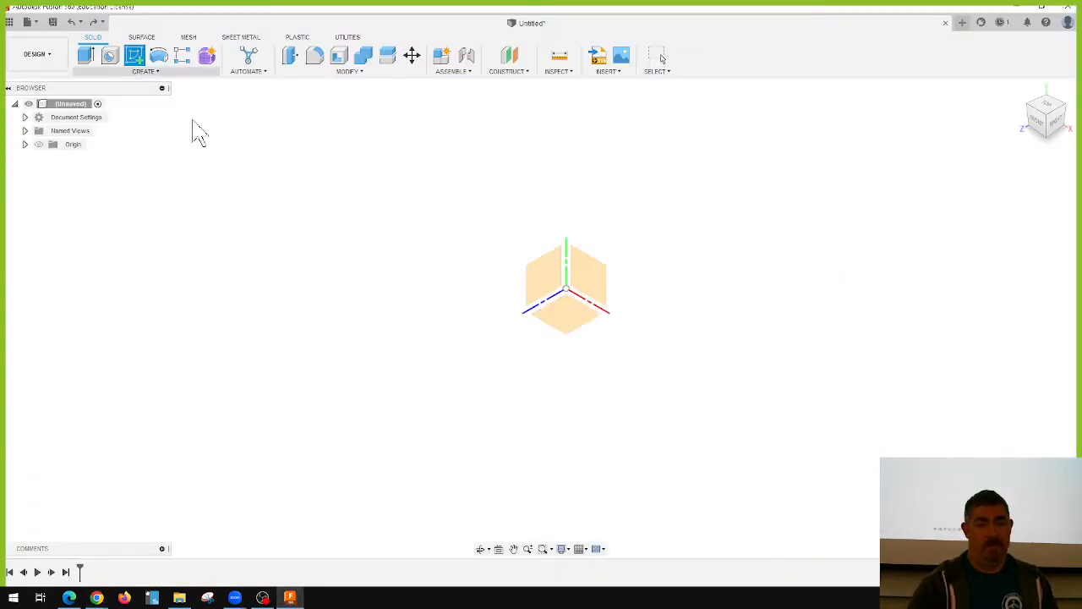
{"action": "left_click", "coordinate": [567, 314]}
{"action": "left_click", "coordinate": [120, 73]}
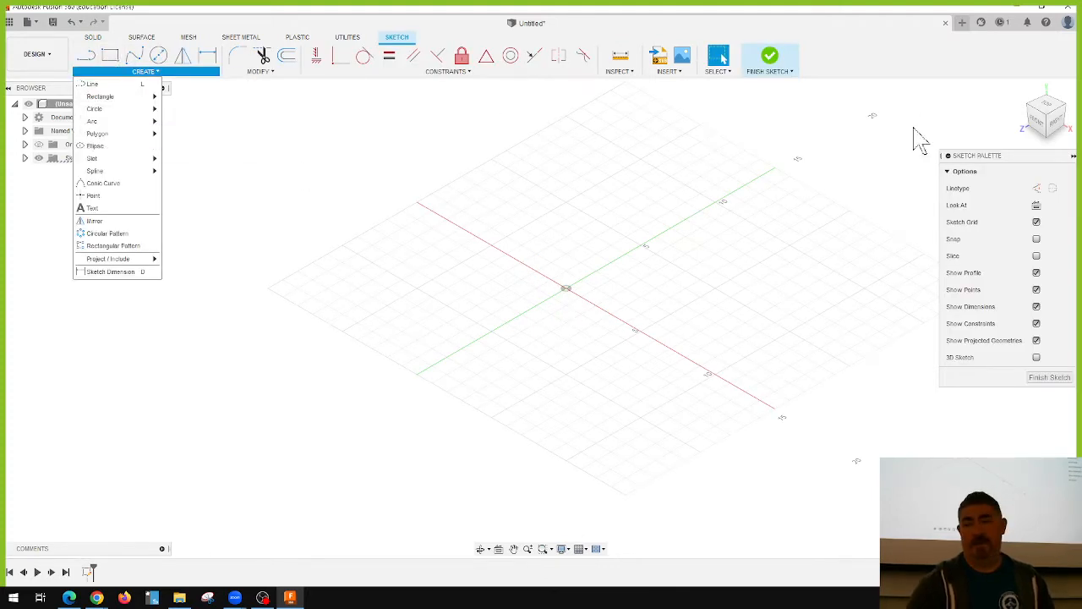
{"action": "left_click", "coordinate": [110, 55]}
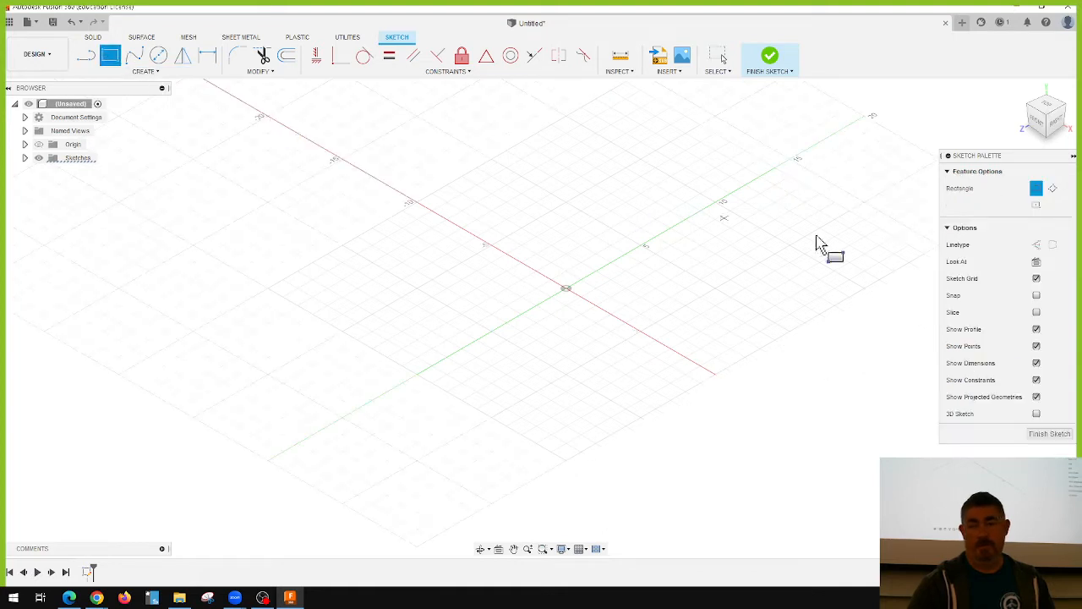
{"action": "left_click", "coordinate": [1037, 205]}
{"action": "left_click", "coordinate": [566, 288]}
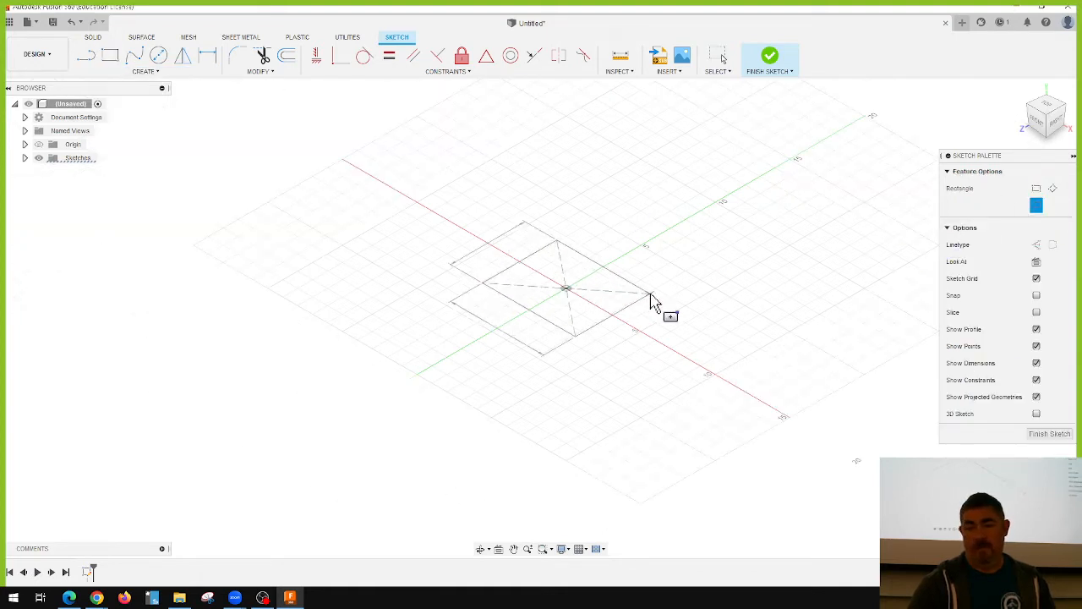
{"action": "left_click", "coordinate": [698, 310]}
Step: Dimension the rectangle's short side to 60 in and its long side to 120 in
{"action": "key", "text": "d"}
{"action": "left_click", "coordinate": [500, 221]}
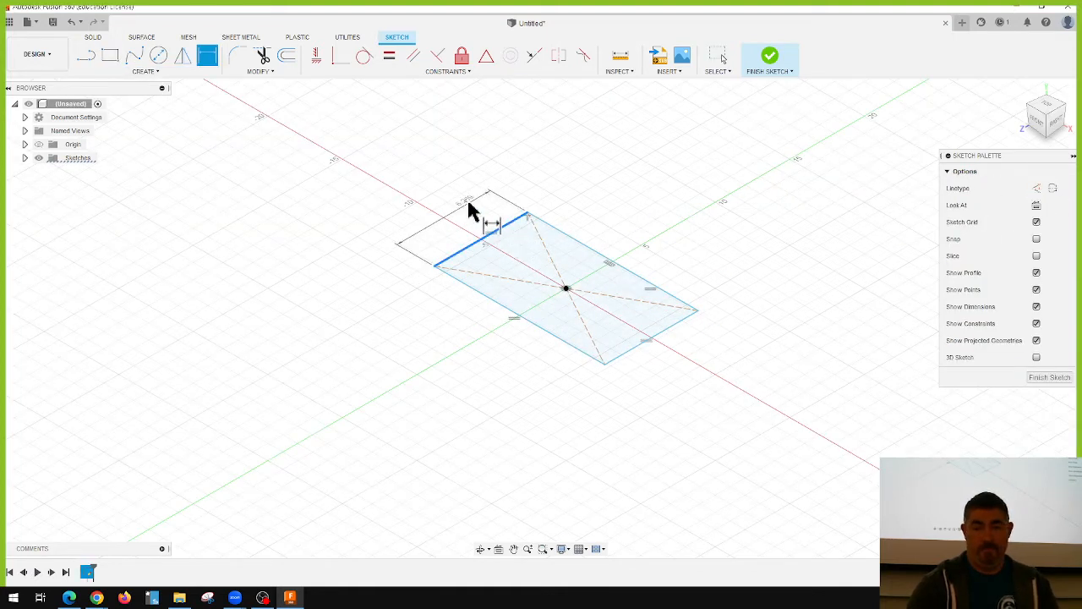
{"action": "left_click", "coordinate": [471, 208]}
{"action": "type", "text": "60"}
{"action": "key", "text": "Return"}
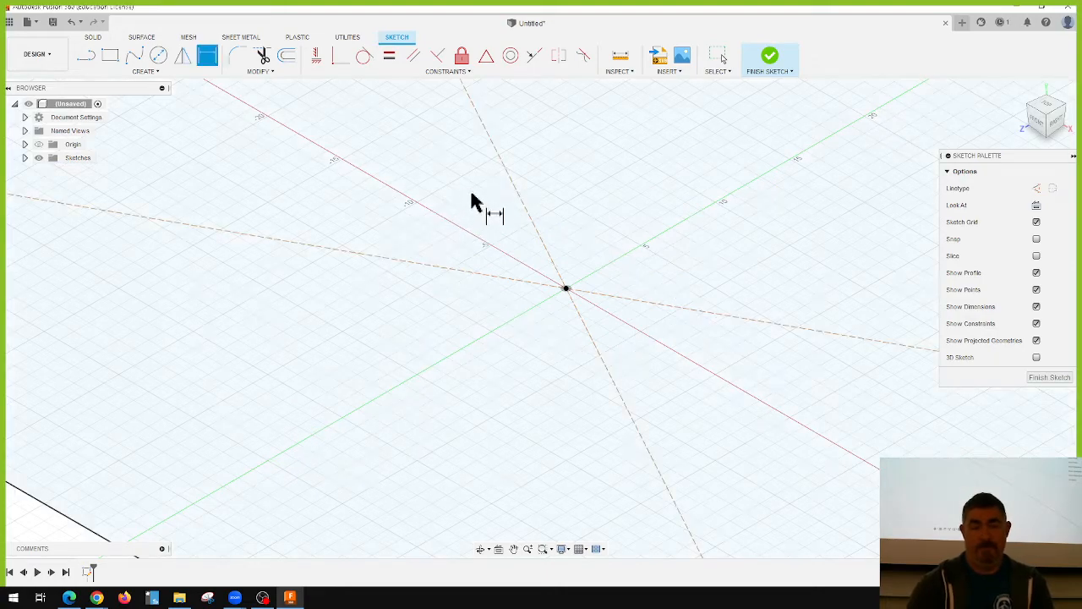
{"action": "scroll", "coordinate": [443, 264], "scroll_direction": "down", "scroll_amount": 3}
{"action": "left_click", "coordinate": [401, 412]}
{"action": "left_click", "coordinate": [384, 432]}
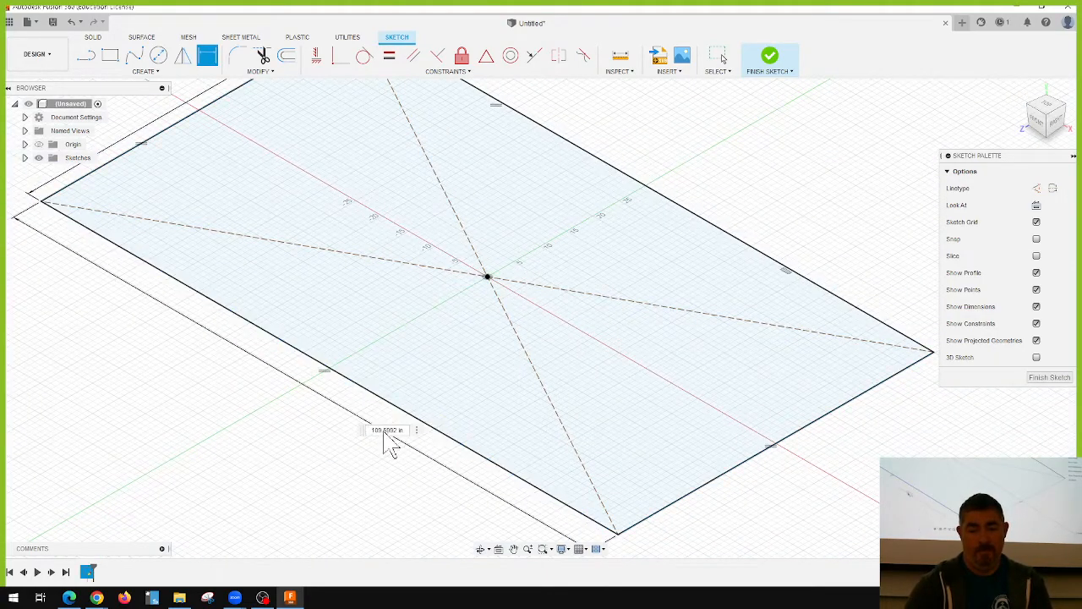
{"action": "type", "text": "120"}
{"action": "key", "text": "Return"}
{"action": "scroll", "coordinate": [384, 415], "scroll_direction": "down", "scroll_amount": 2}
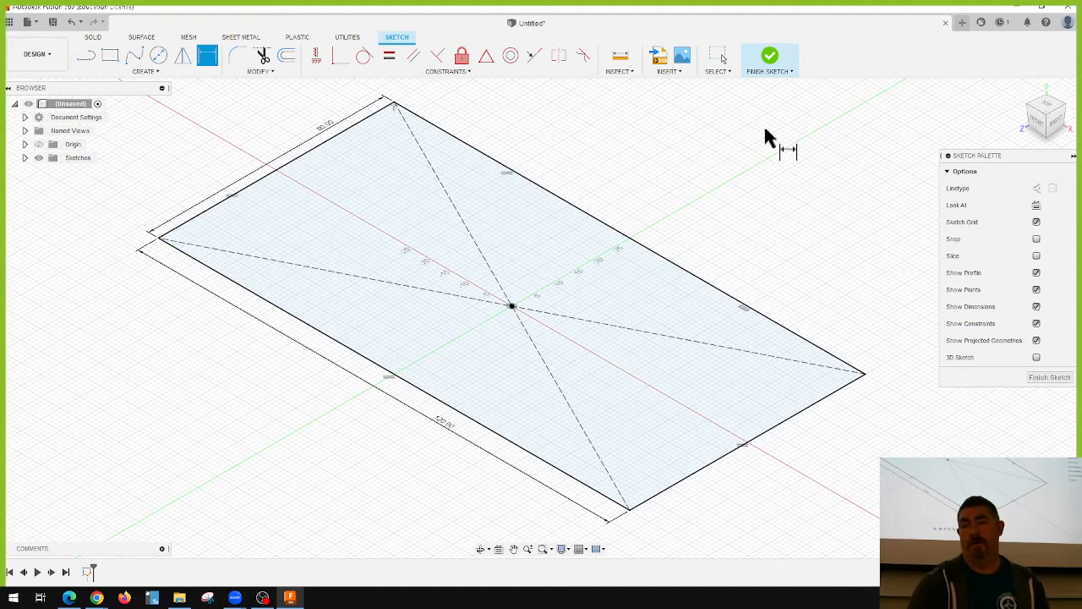
Step: Draw two crossmember lines spanning the rectangle's width, one in each half, and shift both along its length toward the positive red axis
{"action": "key", "text": "l"}
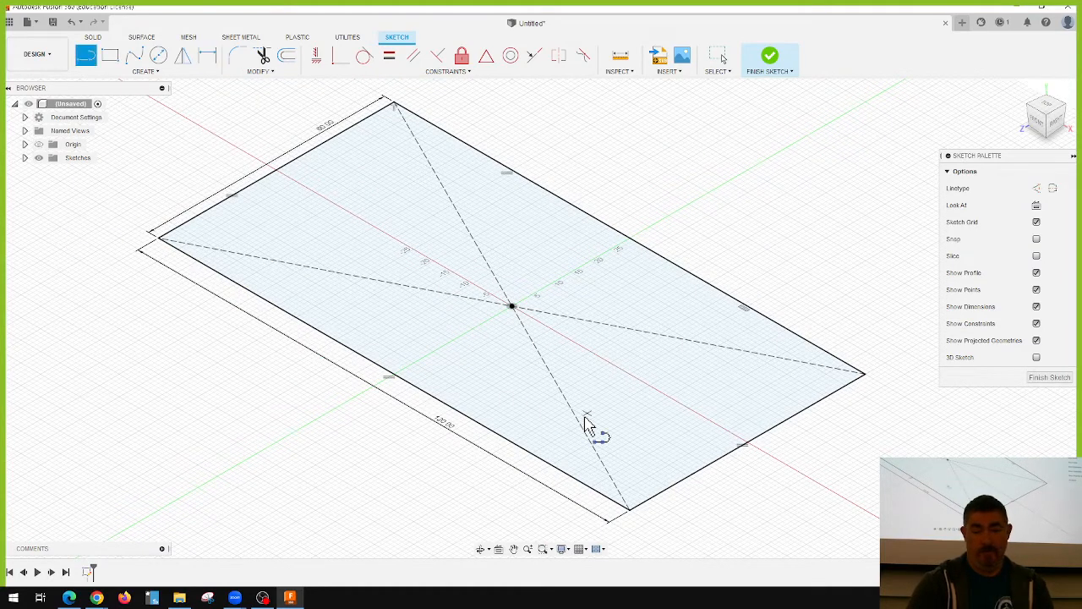
{"action": "left_click", "coordinate": [525, 449]}
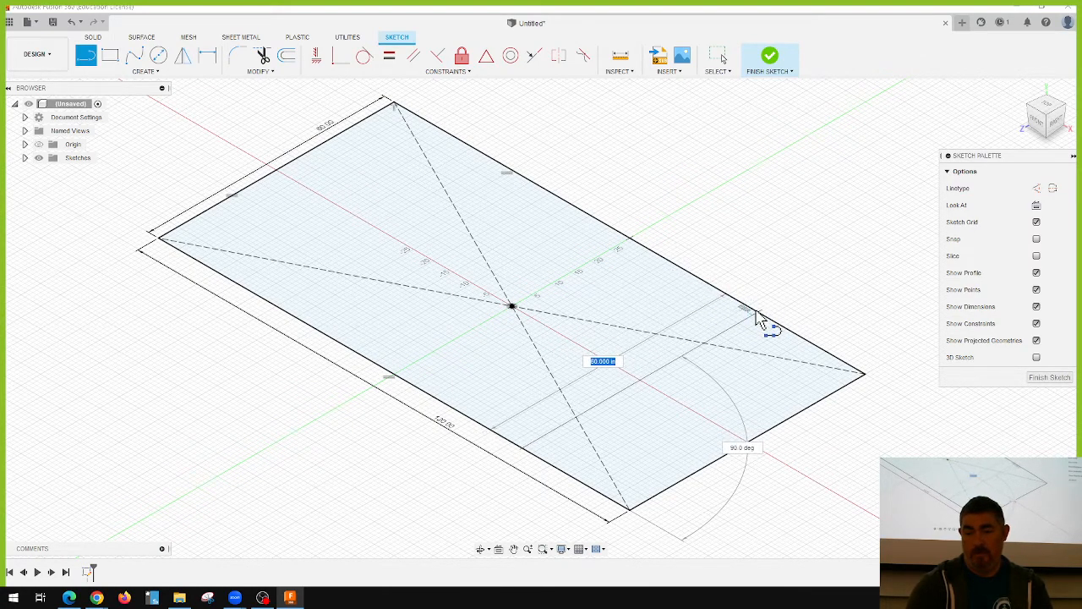
{"action": "left_click", "coordinate": [758, 313]}
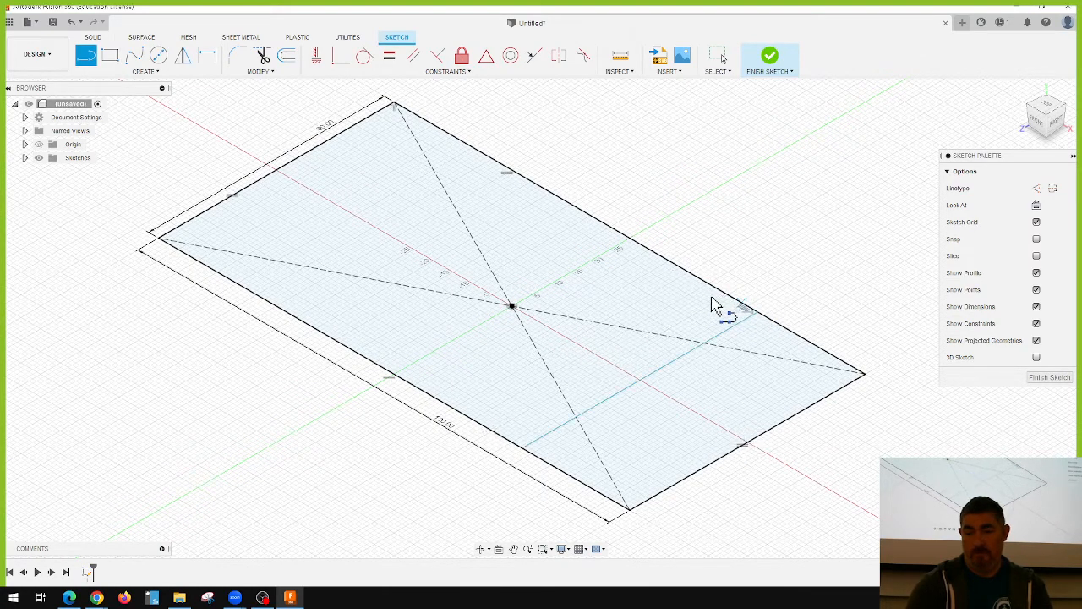
{"action": "left_click", "coordinate": [499, 166]}
{"action": "left_click", "coordinate": [258, 298]}
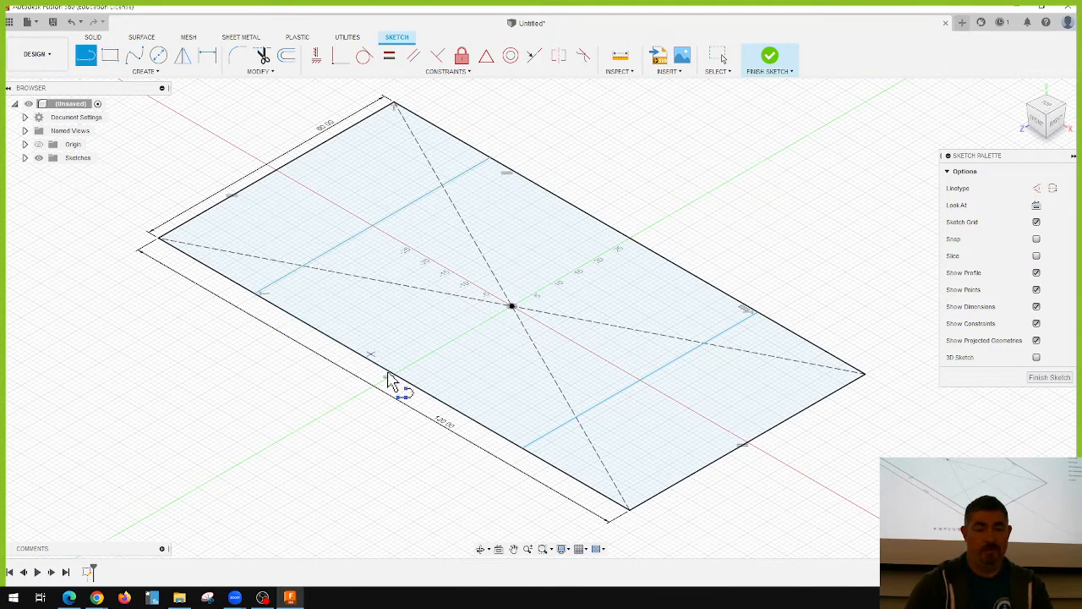
{"action": "key", "text": "Escape"}
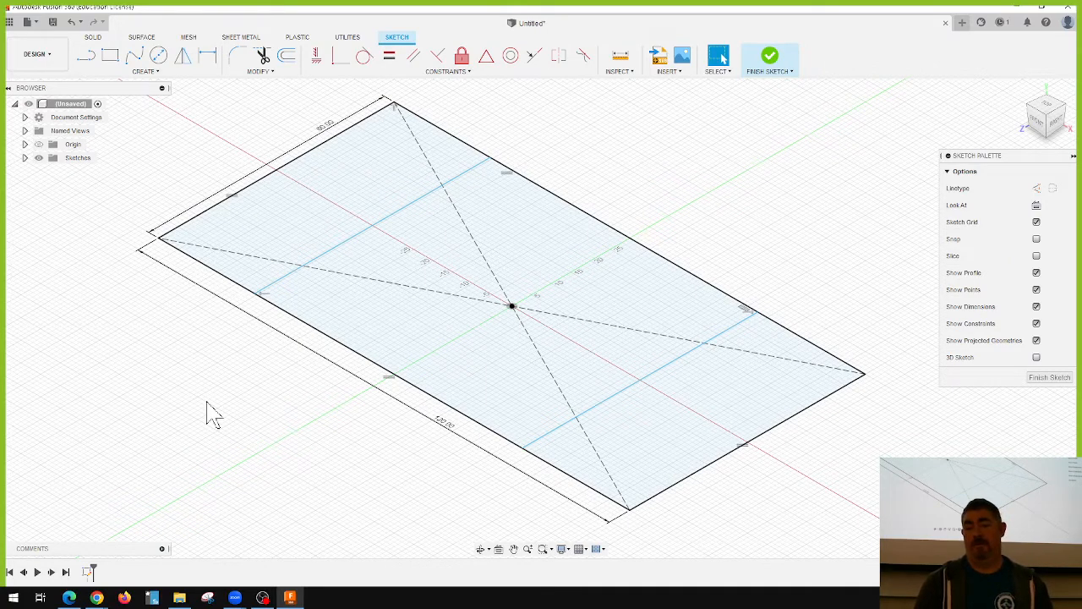
{"action": "left_click_drag", "start_coordinate": [642, 377], "coordinate": [658, 396]}
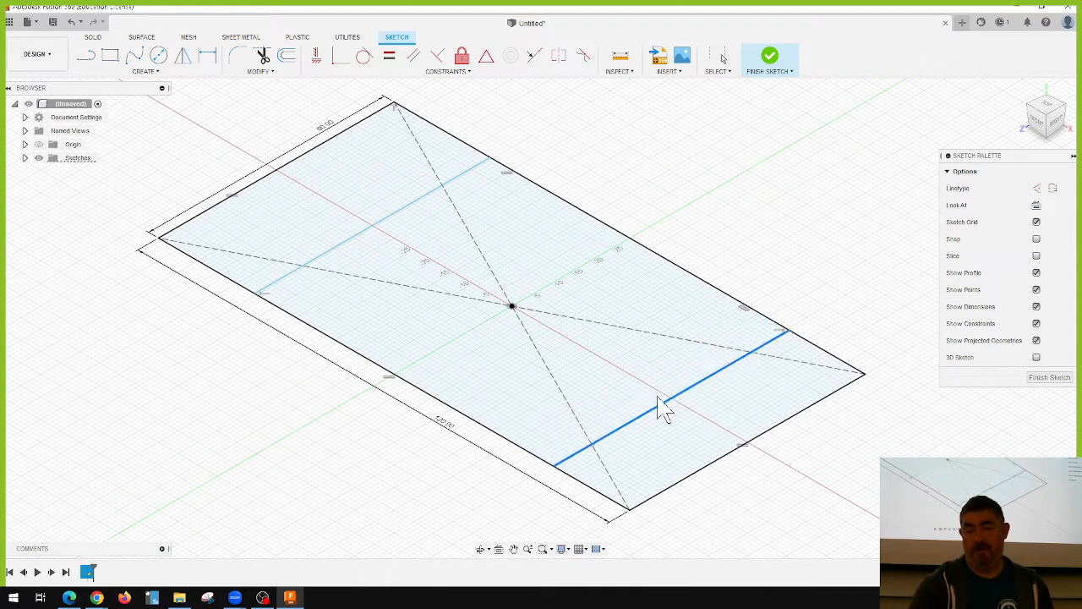
{"action": "left_click_drag", "start_coordinate": [398, 212], "coordinate": [424, 226]}
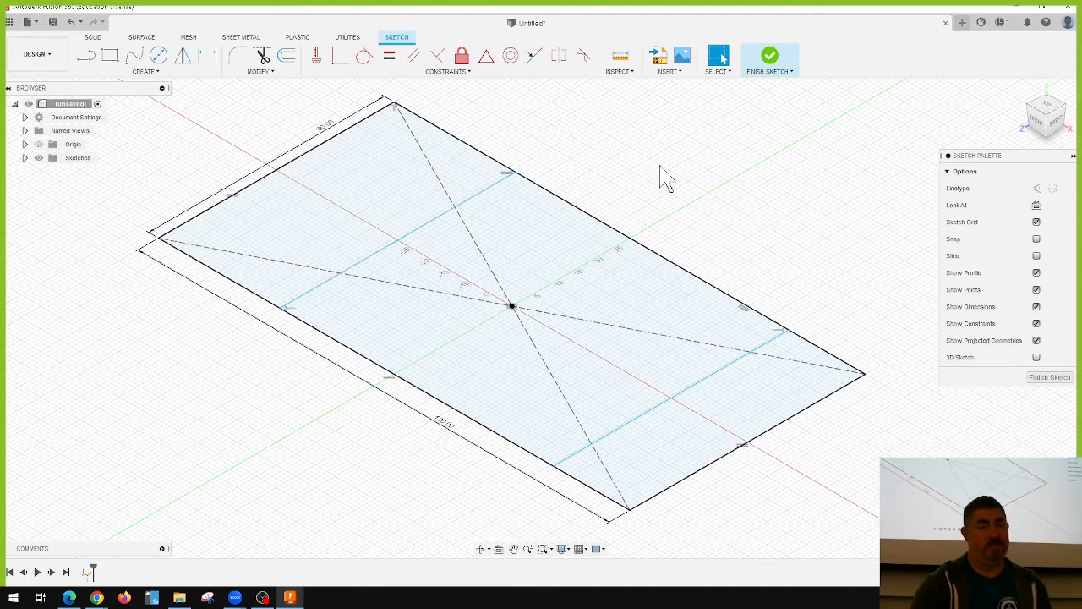
Step: Dimension the crossmember line on the negative red-axis half 36 in from the nearest short edge
{"action": "key", "text": "d"}
{"action": "left_click", "coordinate": [317, 146]}
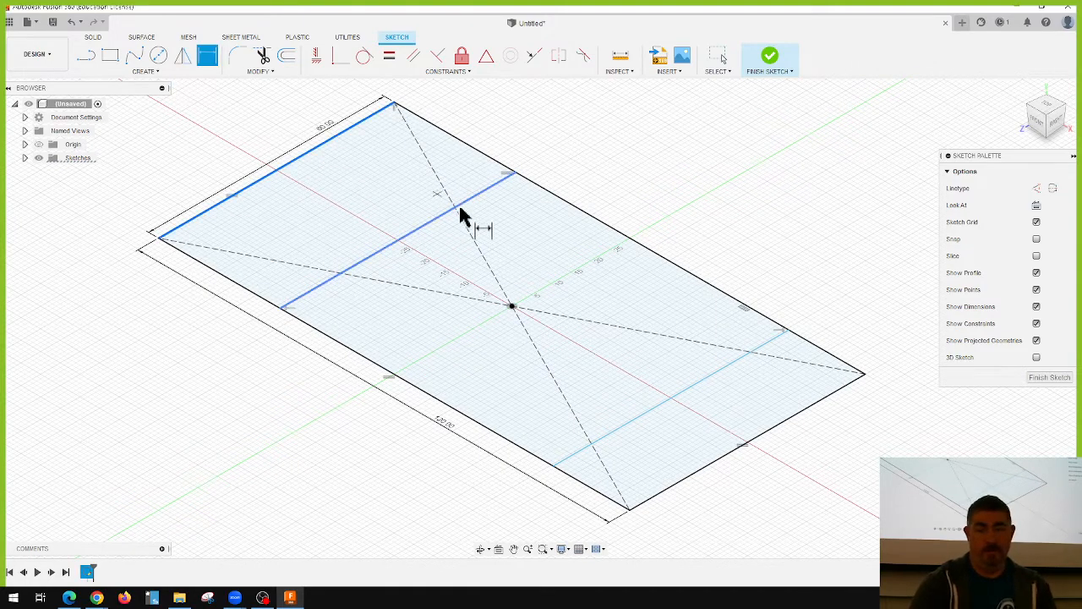
{"action": "left_click", "coordinate": [455, 210]}
{"action": "left_click", "coordinate": [490, 129]}
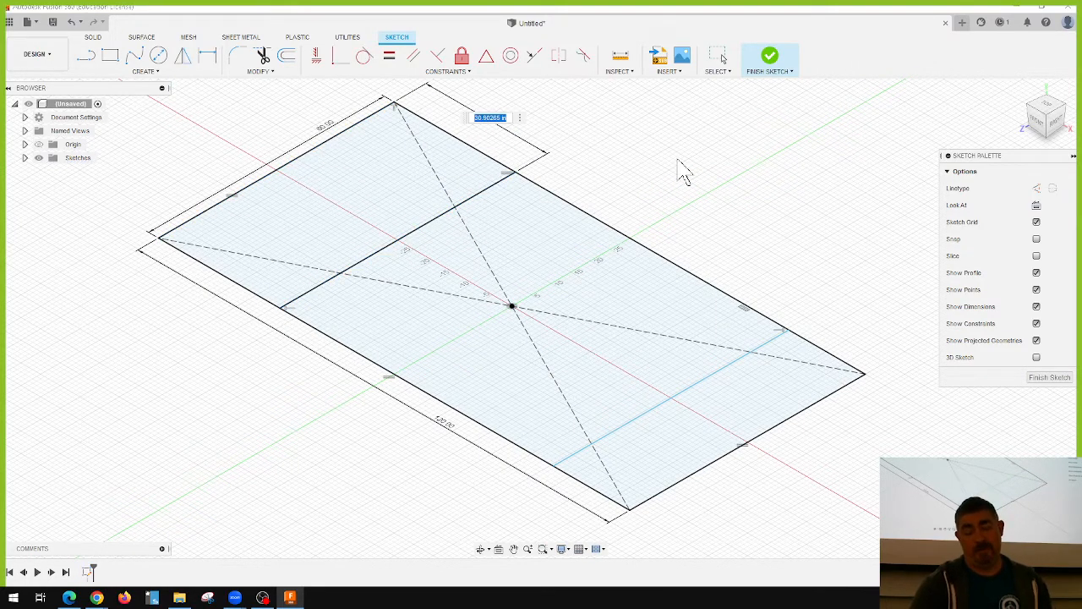
{"action": "type", "text": "36"}
{"action": "key", "text": "Return"}
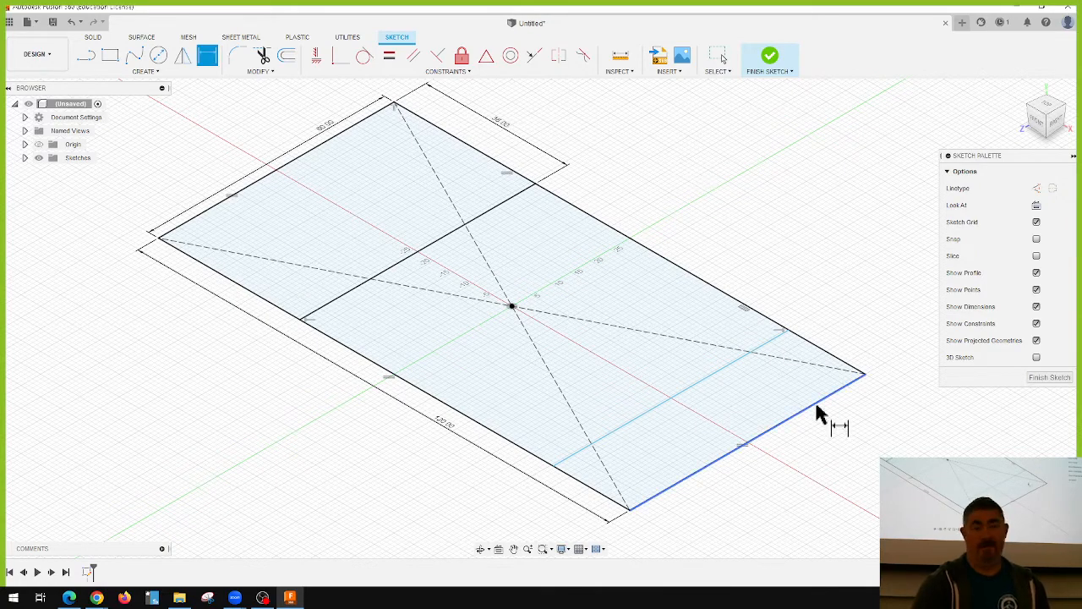
Step: Dimension the other crossmember line 18 in from the short edge at the positive red-axis end
{"action": "left_click", "coordinate": [797, 419]}
{"action": "left_click", "coordinate": [743, 354]}
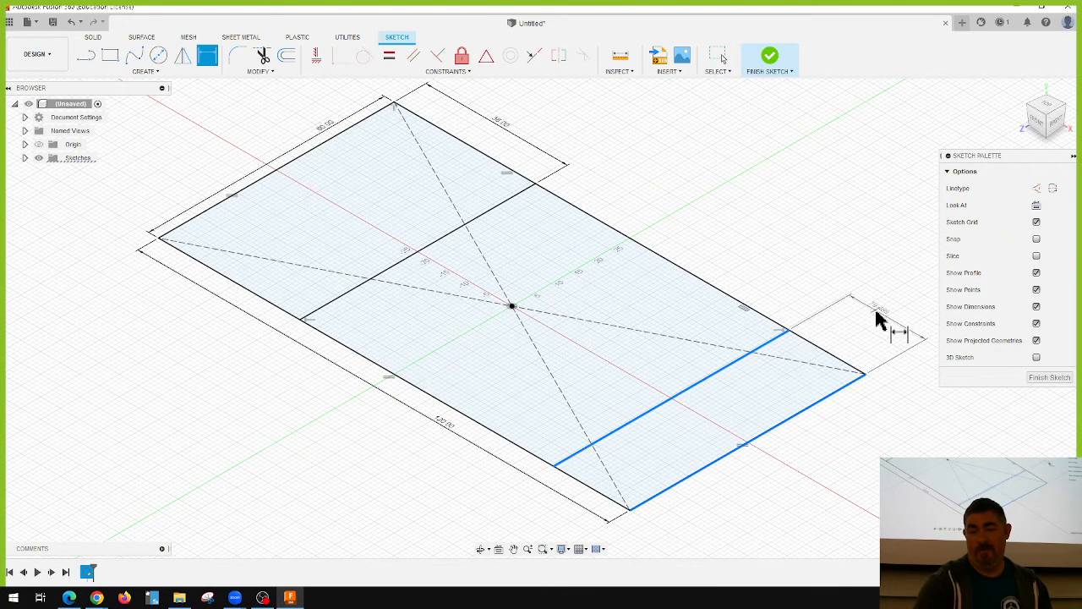
{"action": "left_click", "coordinate": [898, 351]}
{"action": "type", "text": "18"}
{"action": "key", "text": "Return"}
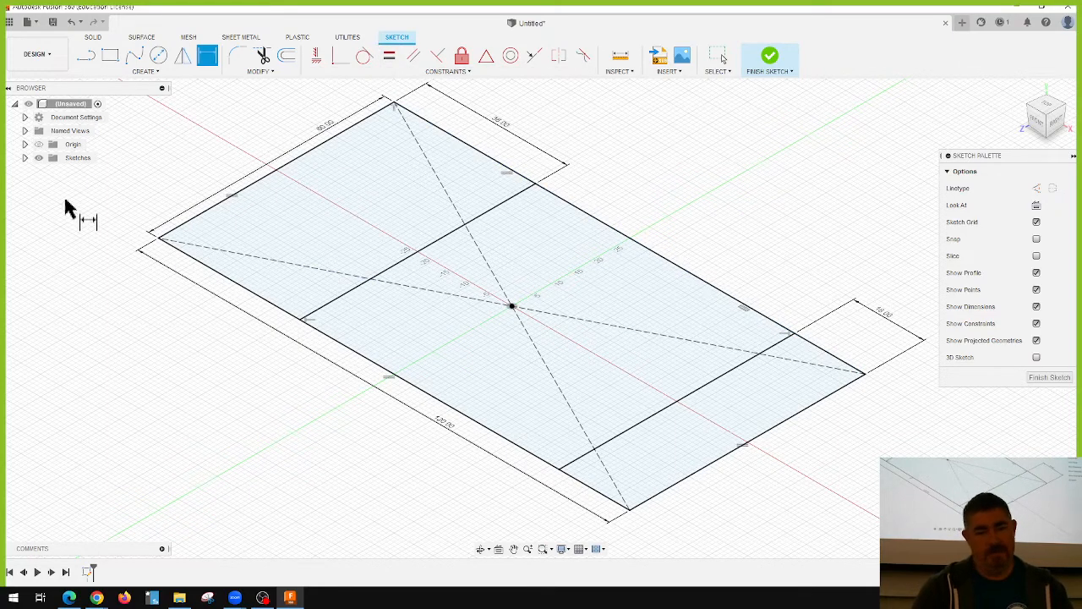
{"action": "key", "text": "Escape"}
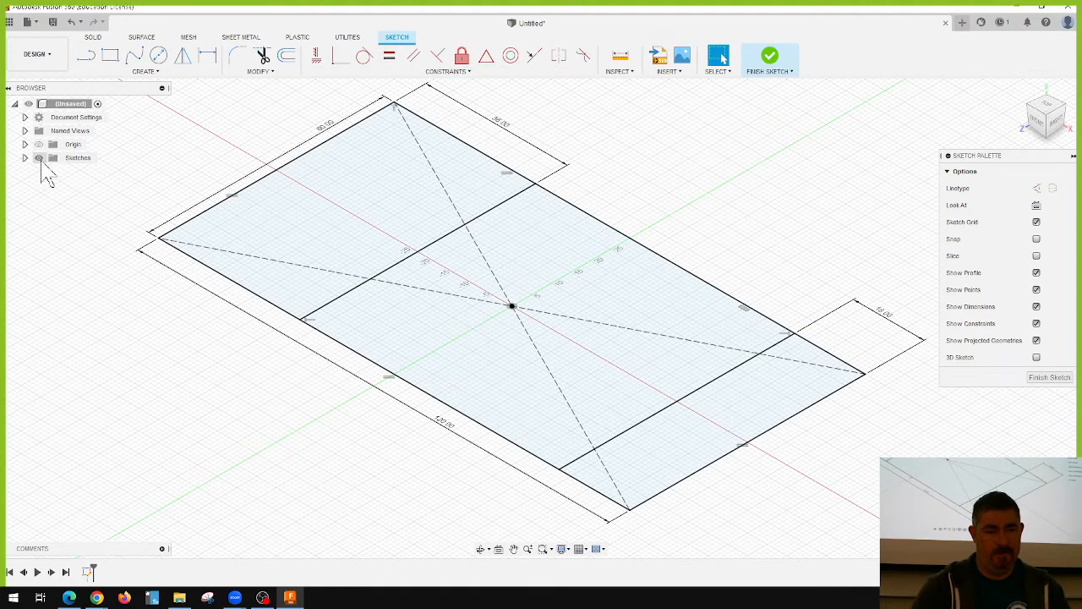
Step: Hide the layout sketch and show it again
{"action": "left_click", "coordinate": [25, 157]}
{"action": "left_click", "coordinate": [55, 172]}
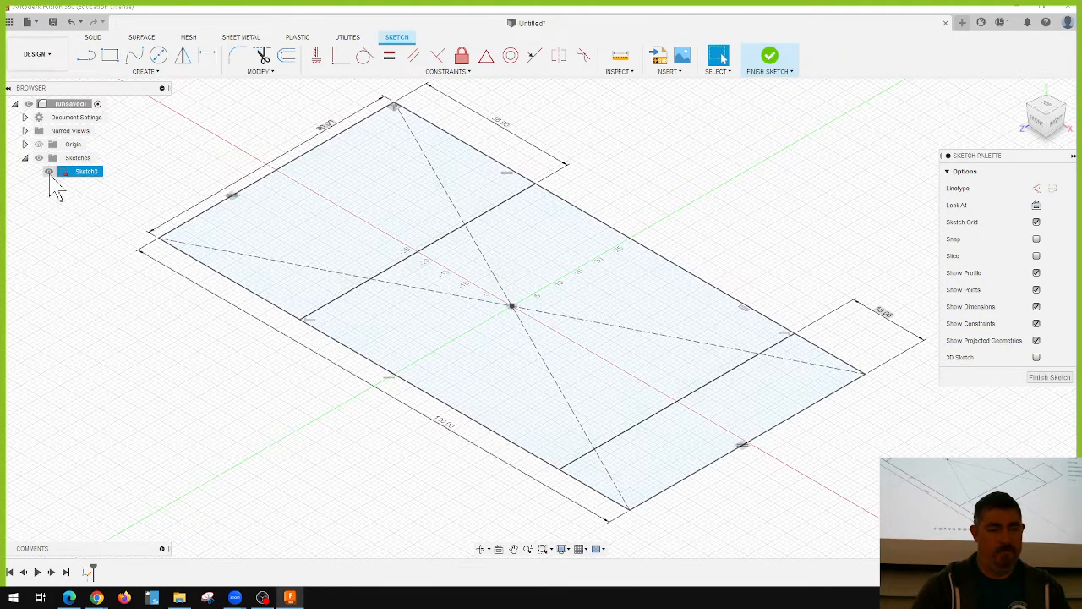
{"action": "left_click", "coordinate": [48, 172]}
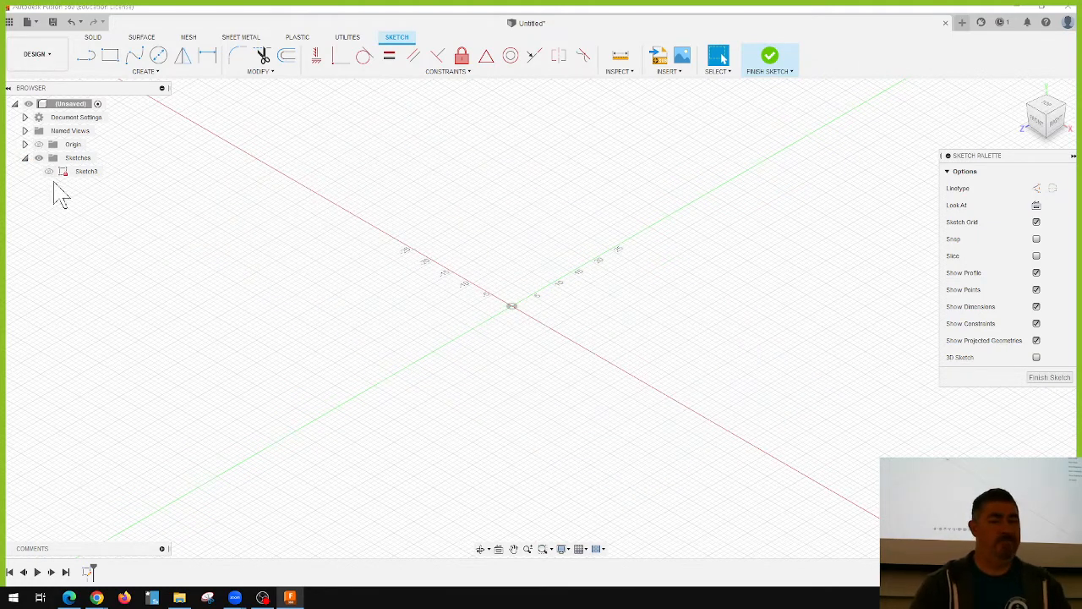
{"action": "left_click", "coordinate": [49, 172]}
{"action": "left_click", "coordinate": [49, 174]}
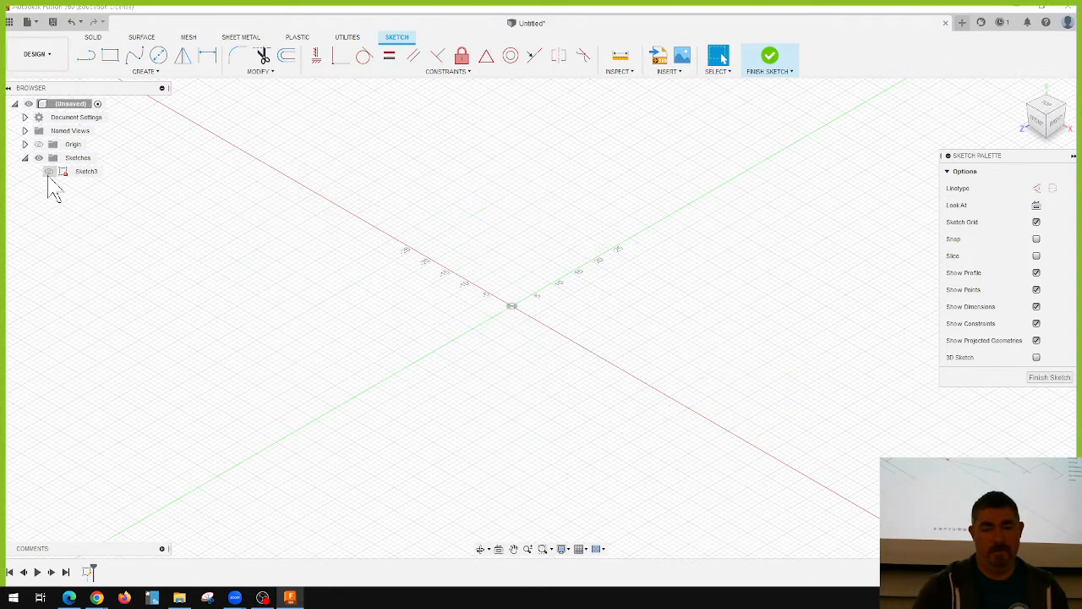
{"action": "left_click", "coordinate": [48, 173]}
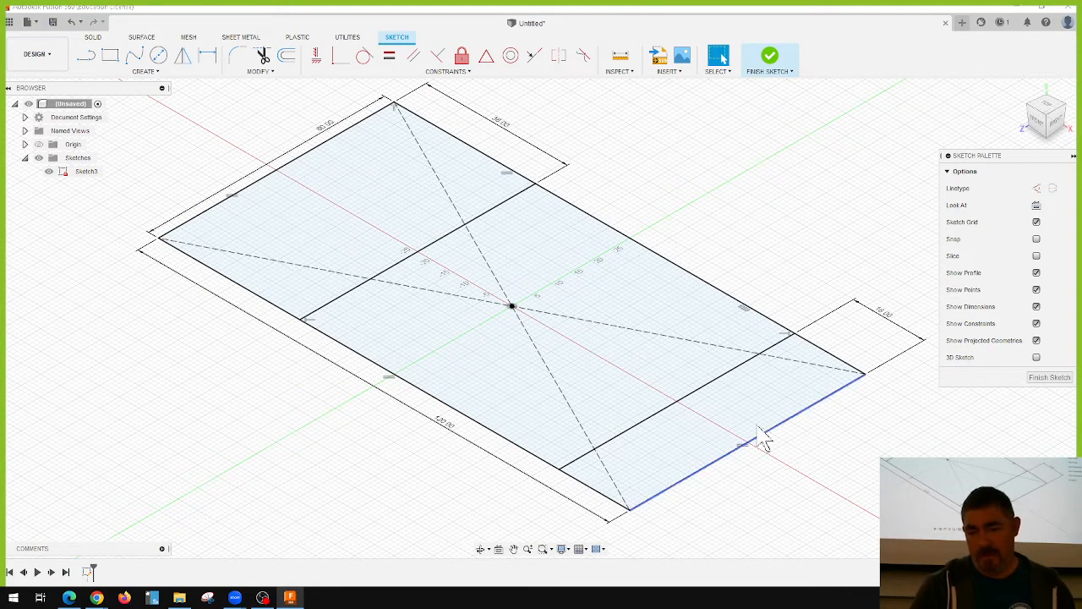
Step: Delete the rectangle's construction diagonals and shift the frame layout toward the negative red axis
{"action": "mouse_move", "coordinate": [527, 294]}
{"action": "left_mouse_down"}
{"action": "mouse_move", "coordinate": [488, 322]}
{"action": "mouse_move", "coordinate": [496, 333]}
{"action": "left_mouse_up"}
{"action": "key", "text": "Delete"}
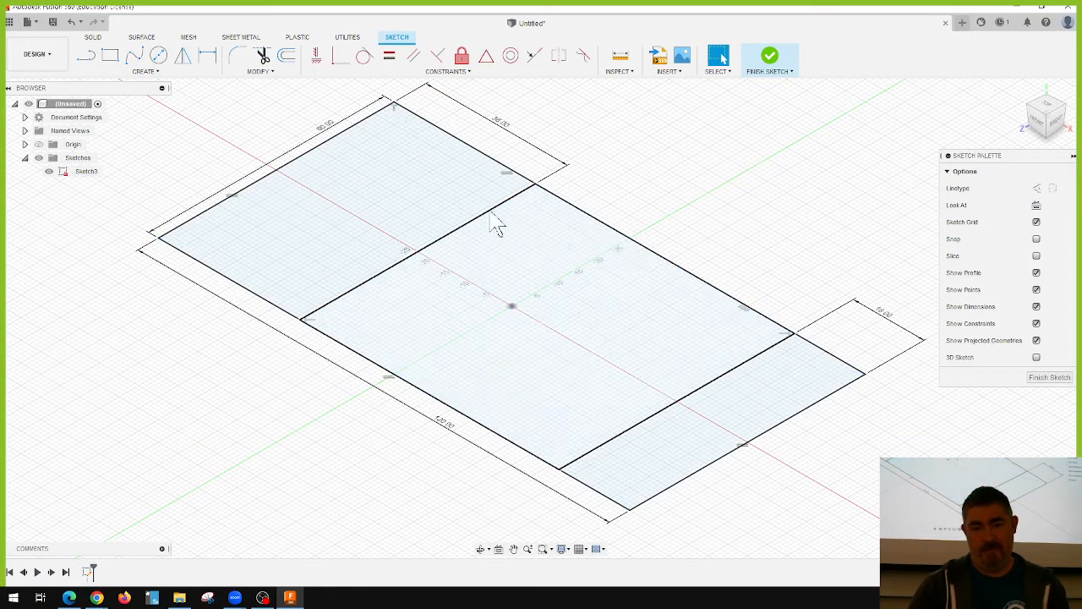
{"action": "mouse_move", "coordinate": [294, 159]}
{"action": "left_mouse_down"}
{"action": "mouse_move", "coordinate": [197, 102]}
{"action": "mouse_move", "coordinate": [217, 118]}
{"action": "left_mouse_up"}
{"action": "left_click", "coordinate": [575, 127]}
Step: Constrain the origin to the midpoint of the short edge at the positive red-axis end and finish the layout sketch
{"action": "left_click", "coordinate": [486, 56]}
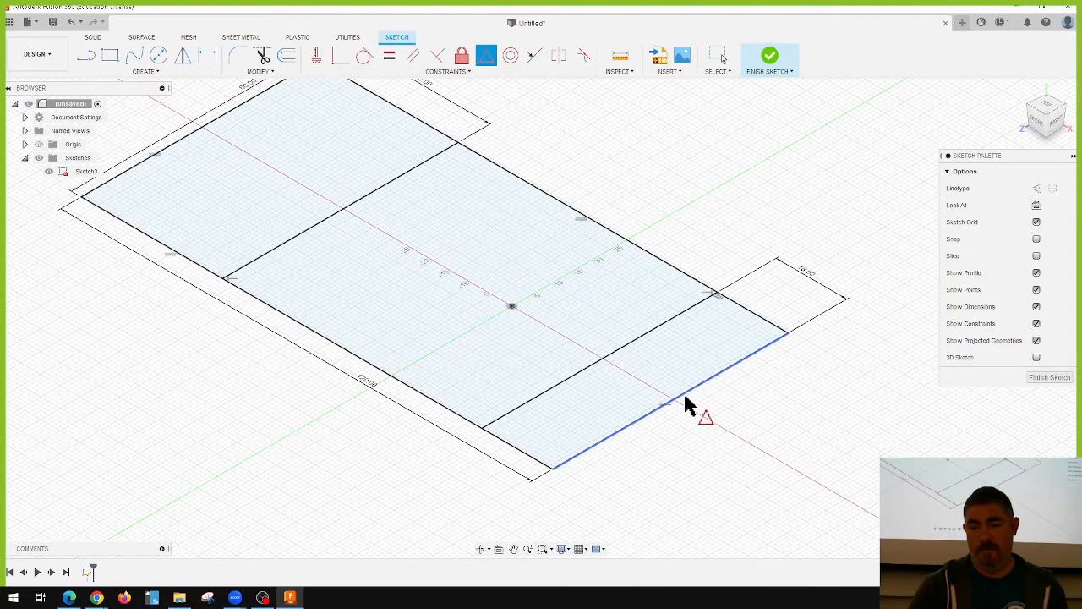
{"action": "left_click", "coordinate": [682, 395]}
{"action": "left_click", "coordinate": [513, 306]}
{"action": "scroll", "coordinate": [690, 431], "scroll_direction": "down", "scroll_amount": 3}
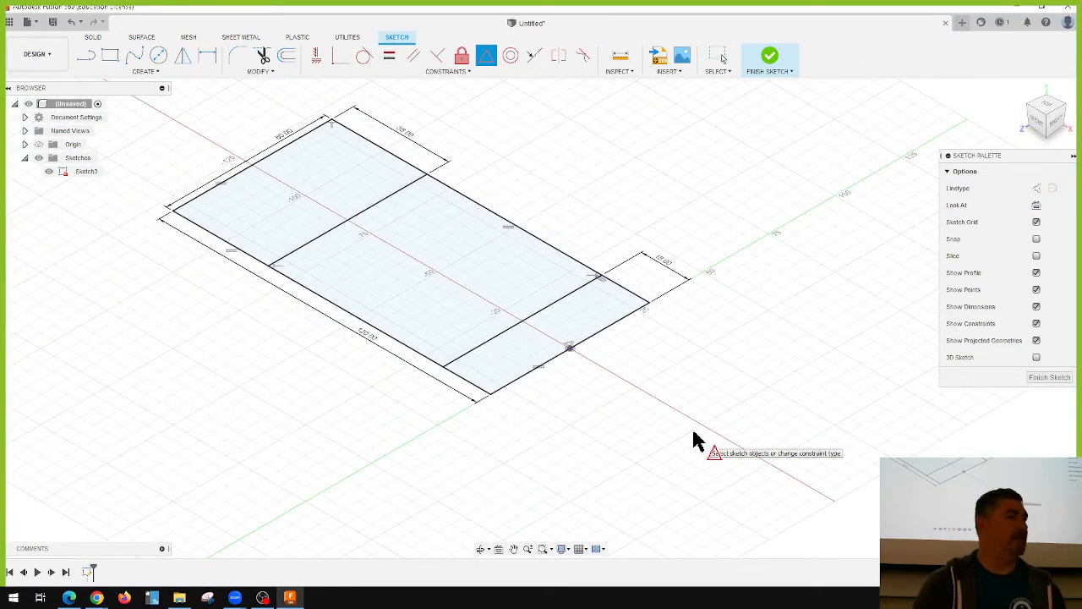
{"action": "scroll", "coordinate": [643, 363], "scroll_direction": "up", "scroll_amount": 3}
{"action": "scroll", "coordinate": [652, 375], "scroll_direction": "down", "scroll_amount": 4}
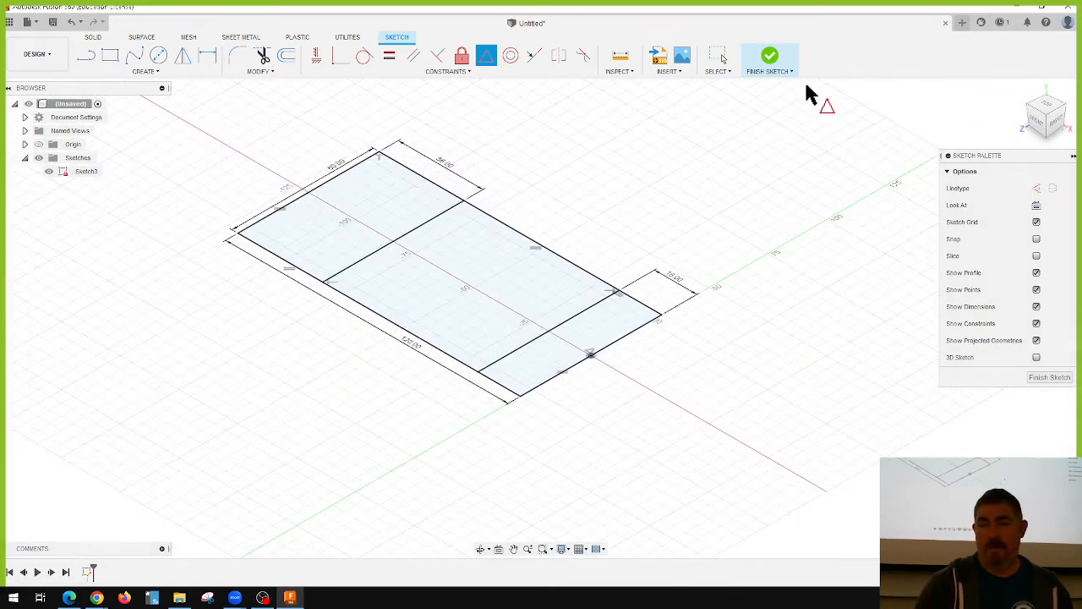
{"action": "left_click", "coordinate": [770, 57]}
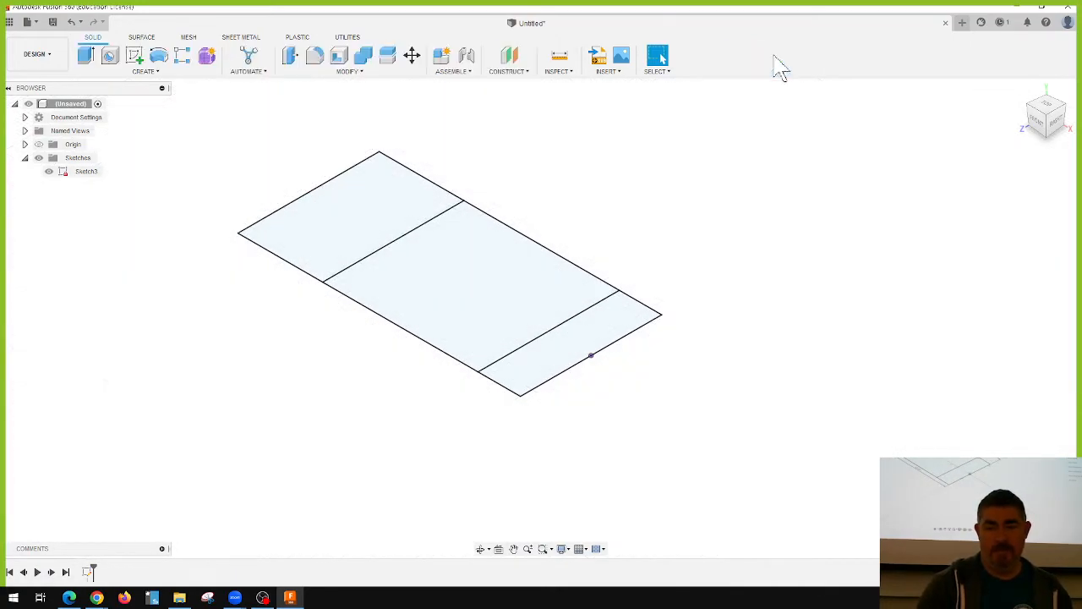
{"action": "scroll", "coordinate": [257, 148], "scroll_direction": "down", "scroll_amount": 1}
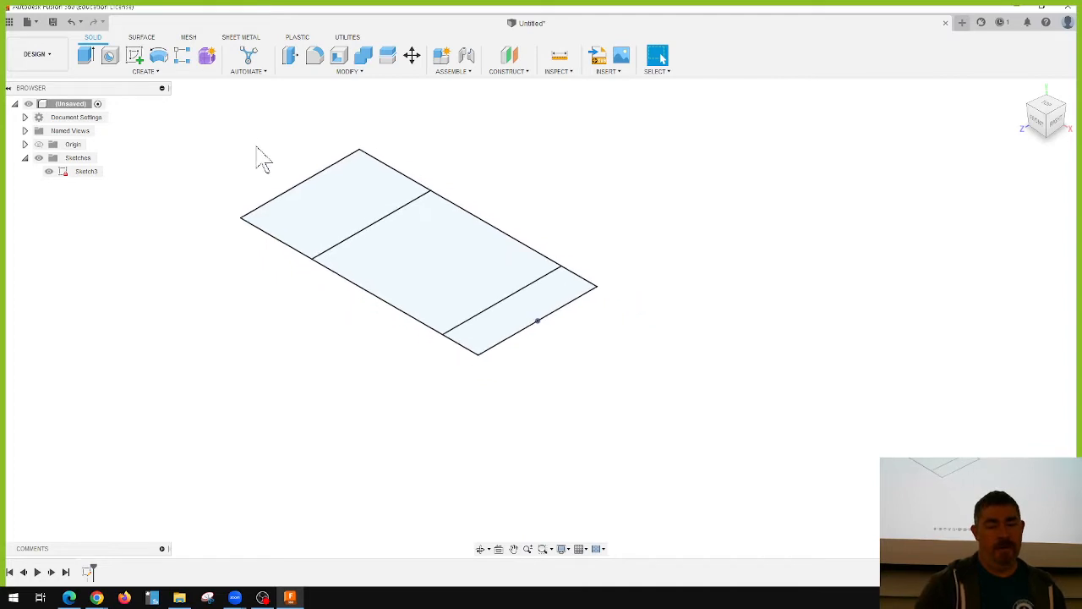
{"action": "scroll", "coordinate": [262, 161], "scroll_direction": "up", "scroll_amount": 2}
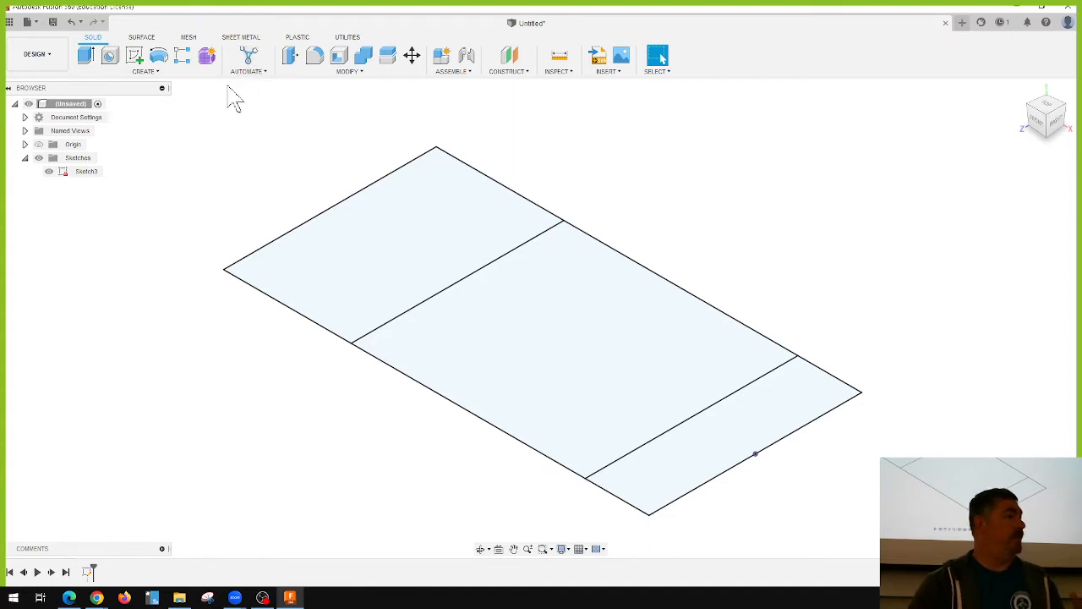
Step: Start a sketch on the vertical origin plane containing the red and green axes, along the frame's centerline
{"action": "left_click", "coordinate": [135, 56]}
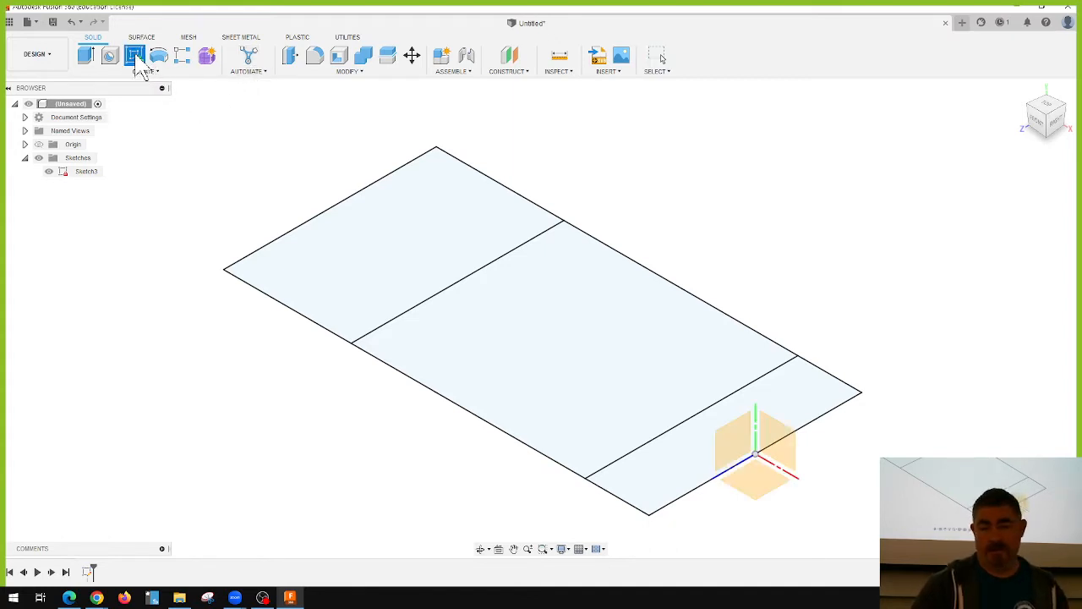
{"action": "left_click", "coordinate": [790, 457]}
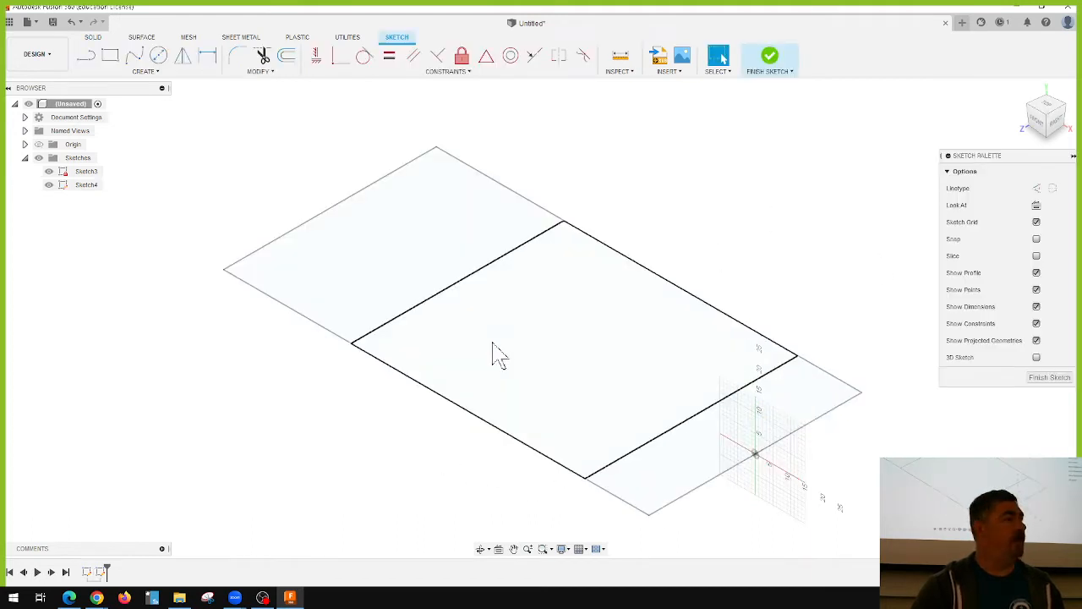
{"action": "scroll", "coordinate": [761, 461], "scroll_direction": "up", "scroll_amount": 5}
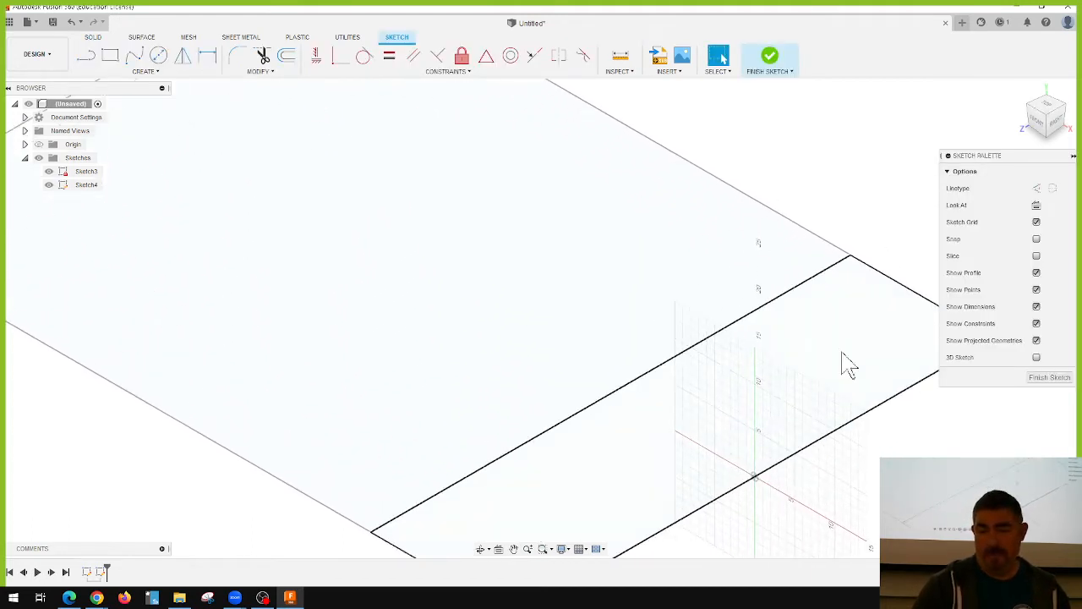
{"action": "scroll", "coordinate": [803, 363], "scroll_direction": "down", "scroll_amount": 3}
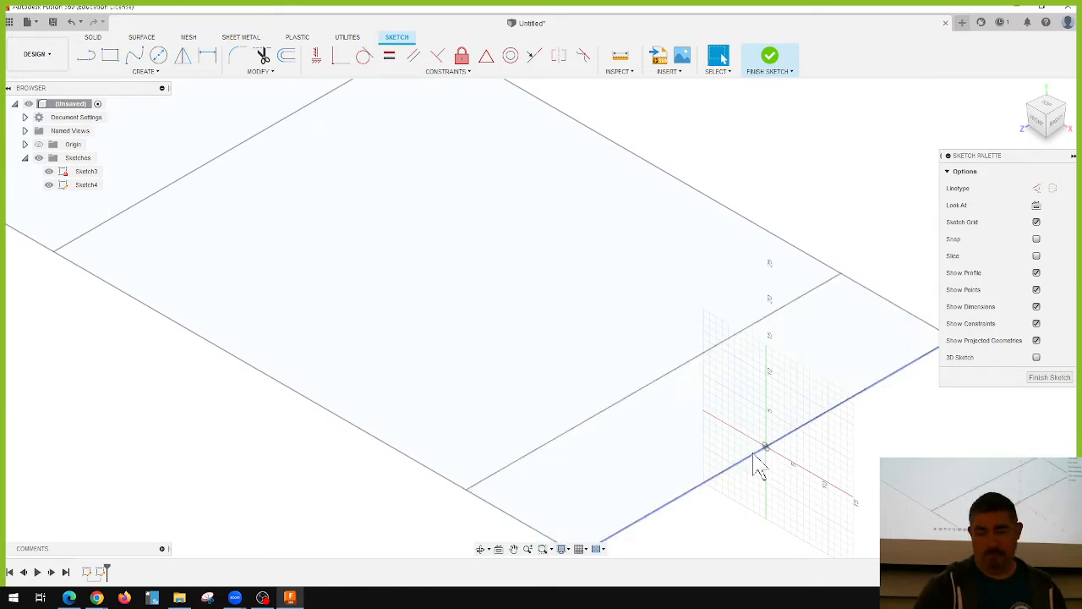
{"action": "scroll", "coordinate": [756, 465], "scroll_direction": "down", "scroll_amount": 3}
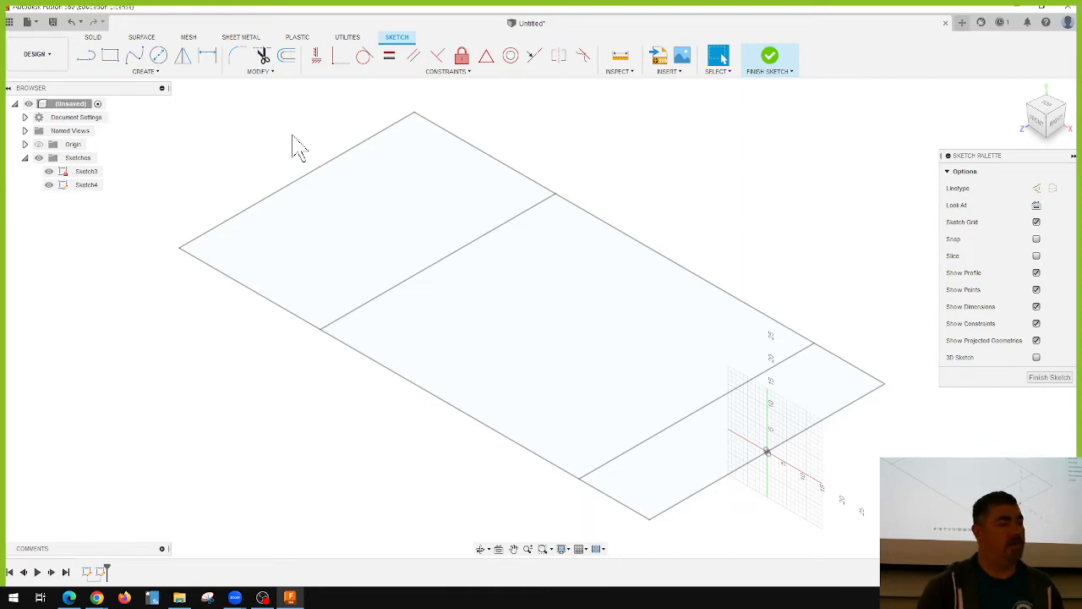
Step: Project the short edge at the frame's negative red-axis end into the vertical sketch
{"action": "left_click", "coordinate": [158, 73]}
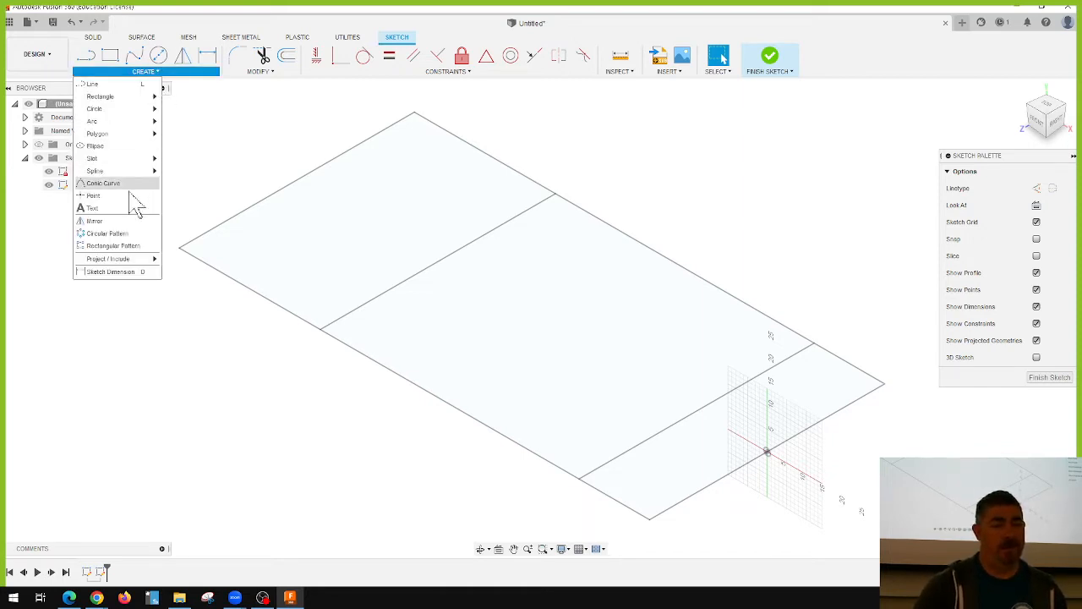
{"action": "mouse_move", "coordinate": [144, 258]}
{"action": "left_click", "coordinate": [203, 260]}
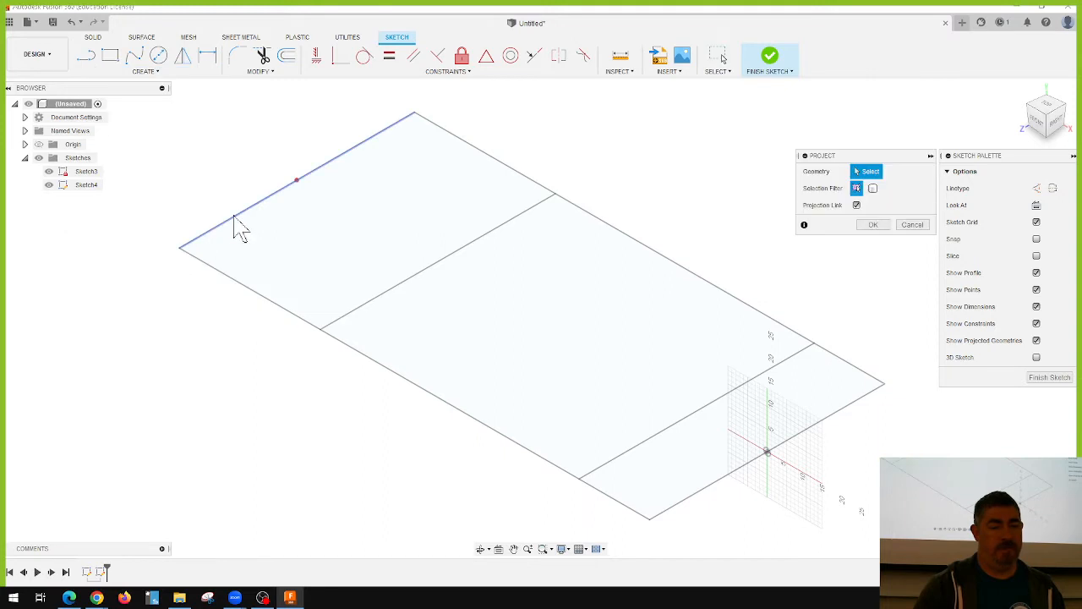
{"action": "left_click", "coordinate": [234, 217]}
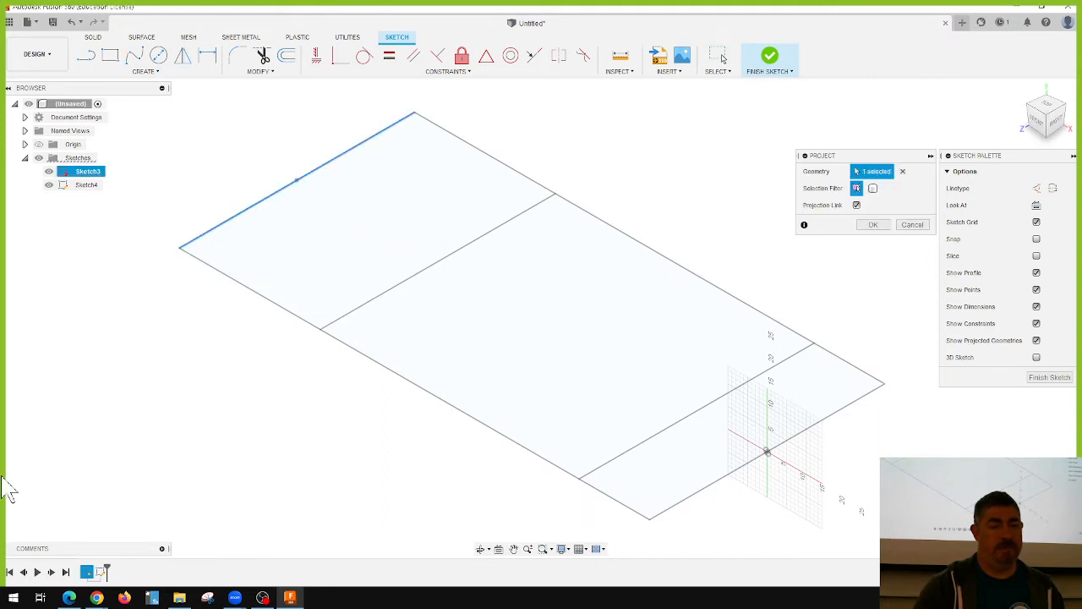
{"action": "left_click", "coordinate": [875, 226]}
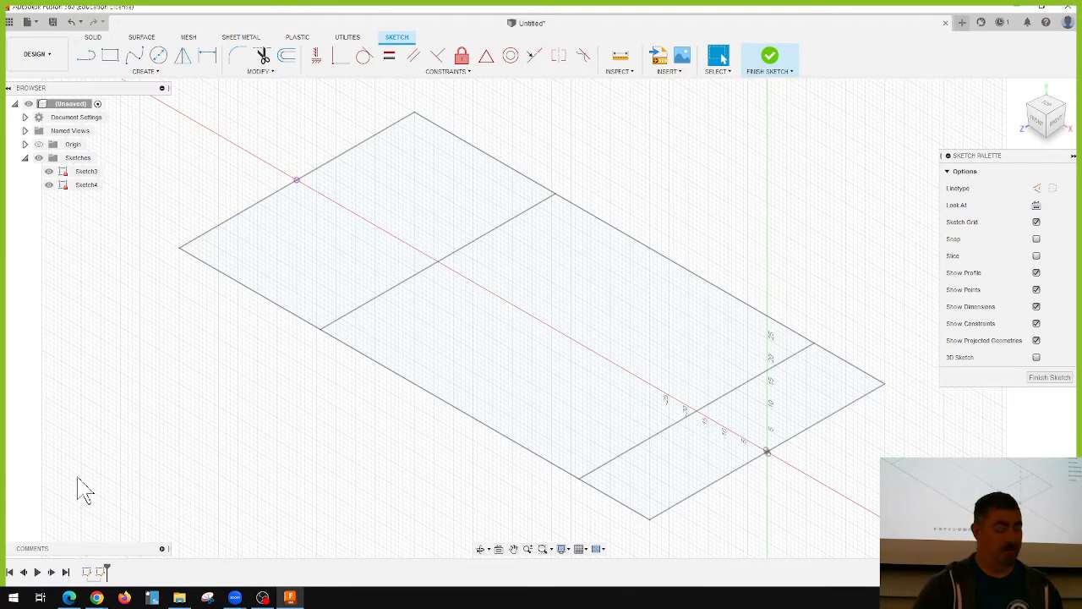
Step: Draw a narrow upright rectangle extending down and inward from the projected point of the far short edge
{"action": "key", "text": "r"}
{"action": "left_click", "coordinate": [296, 181]}
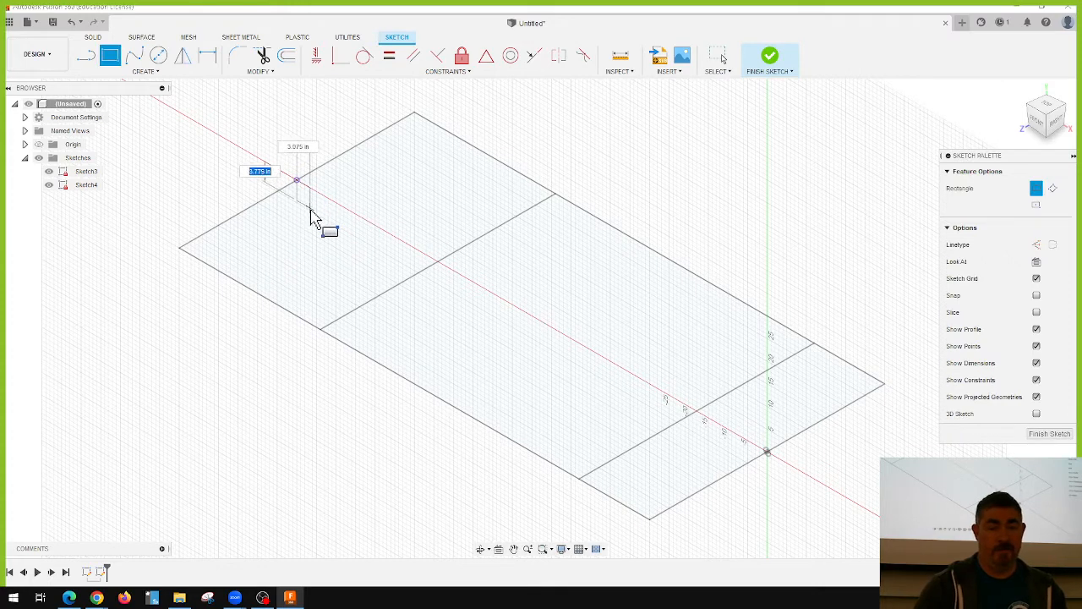
{"action": "left_click", "coordinate": [313, 229]}
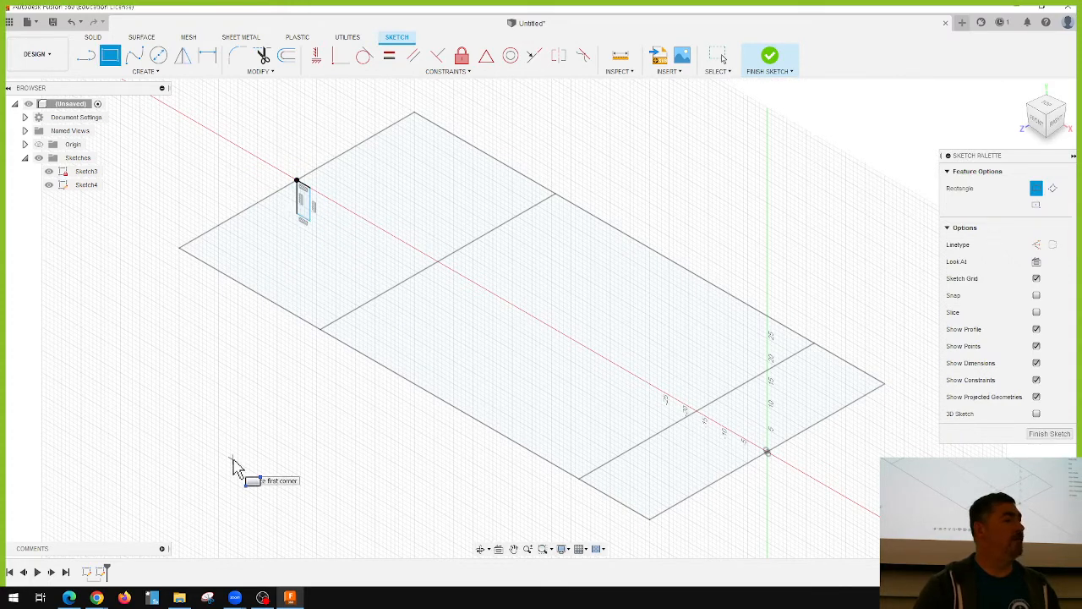
Step: Dimension the channel rectangle to 1.5 in wide and 3 in tall, and finish the sketch
{"action": "key", "text": "d"}
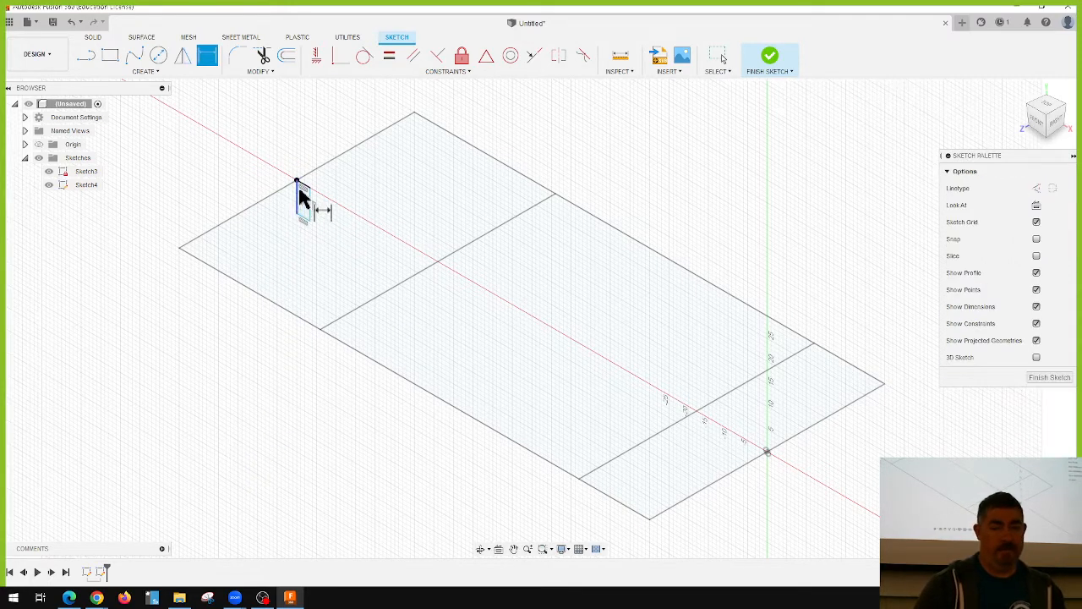
{"action": "left_click", "coordinate": [307, 189]}
{"action": "type", "text": "2"}
{"action": "key", "text": "Return"}
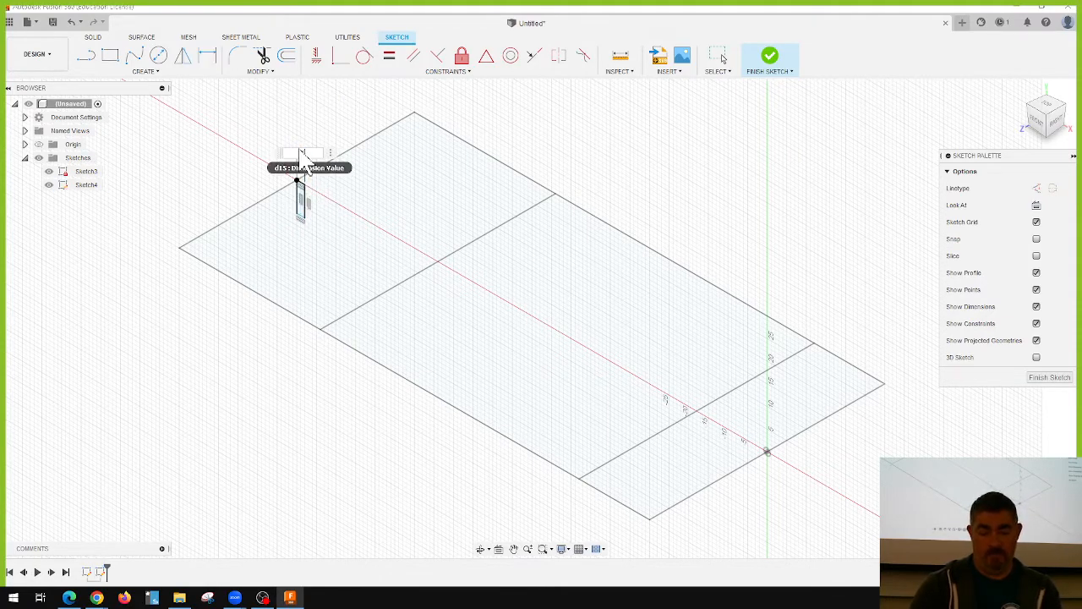
{"action": "left_click", "coordinate": [297, 198]}
{"action": "left_click", "coordinate": [240, 185]}
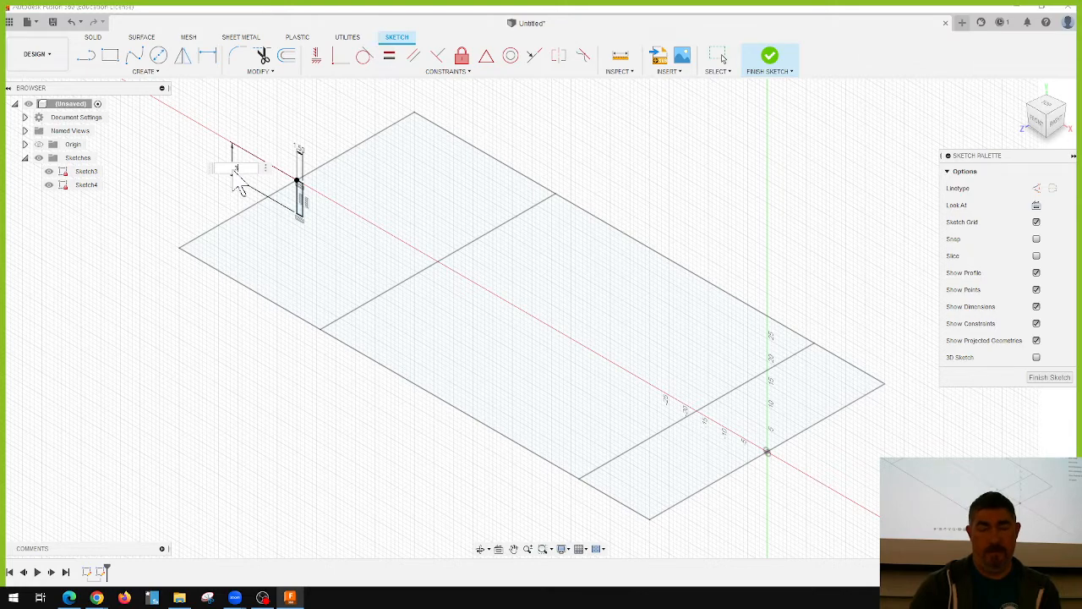
{"action": "scroll", "coordinate": [240, 184], "scroll_direction": "up", "scroll_amount": 5}
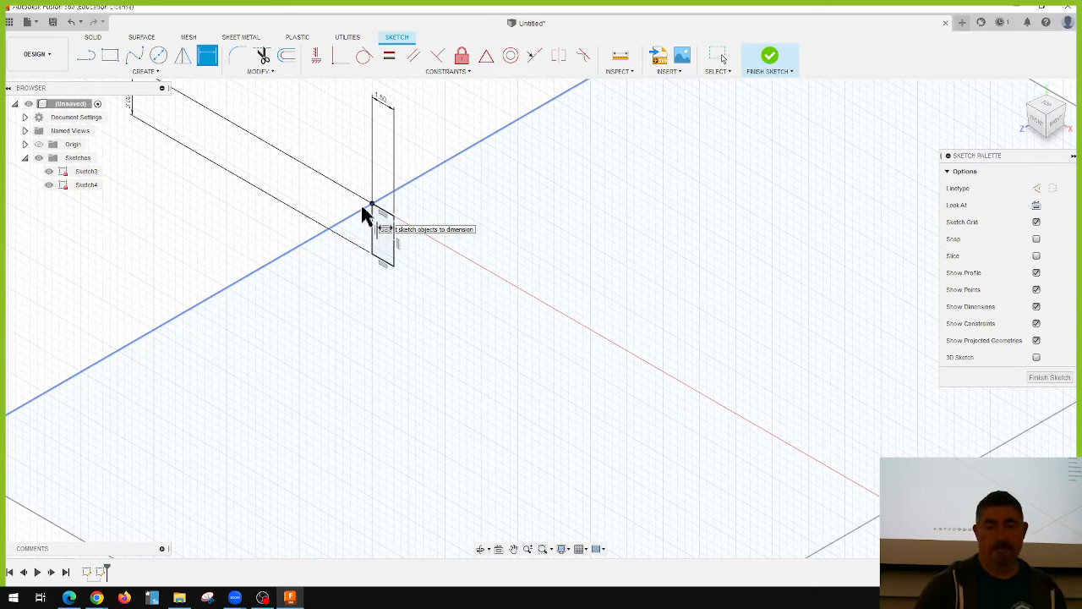
{"action": "scroll", "coordinate": [324, 200], "scroll_direction": "down", "scroll_amount": 5}
{"action": "left_click", "coordinate": [771, 61]}
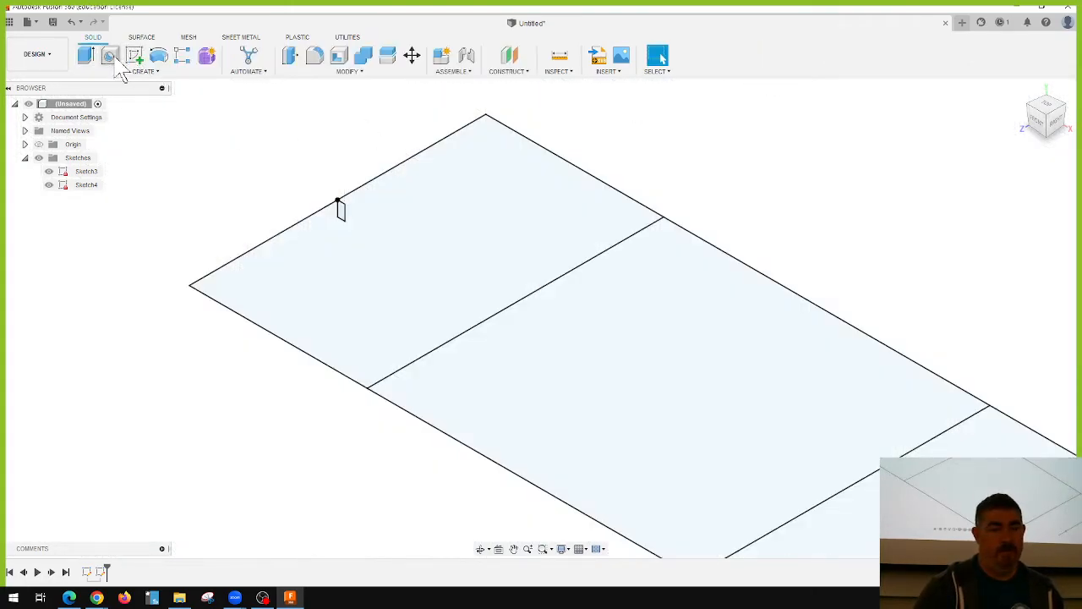
Step: Extrude the channel rectangle 15 in along the short edge, hiding the layout sketch to pick the profile
{"action": "left_click", "coordinate": [86, 57]}
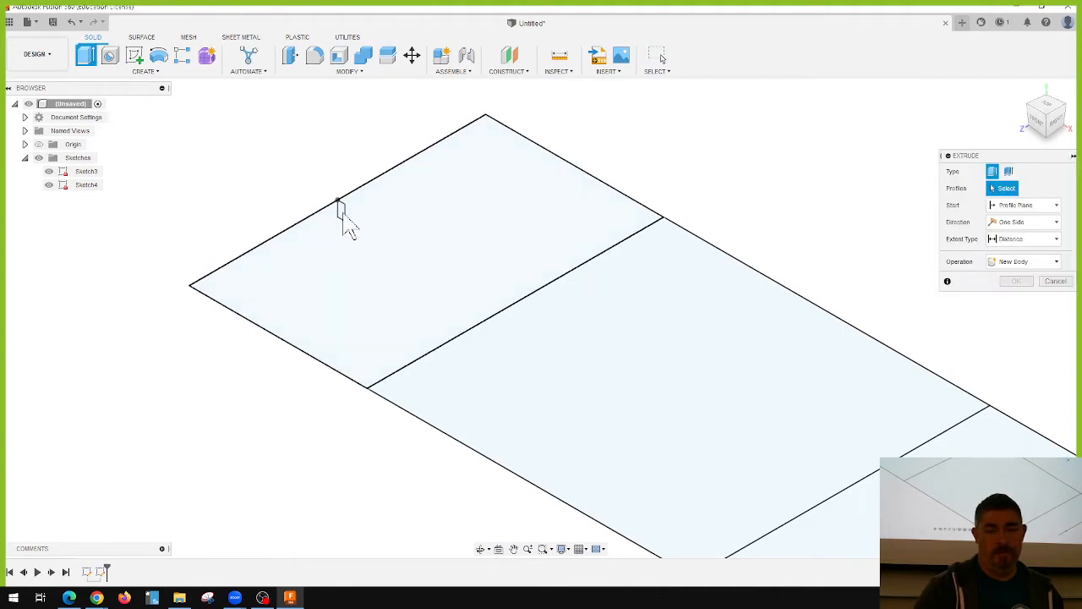
{"action": "left_click", "coordinate": [347, 226]}
{"action": "left_click", "coordinate": [353, 240]}
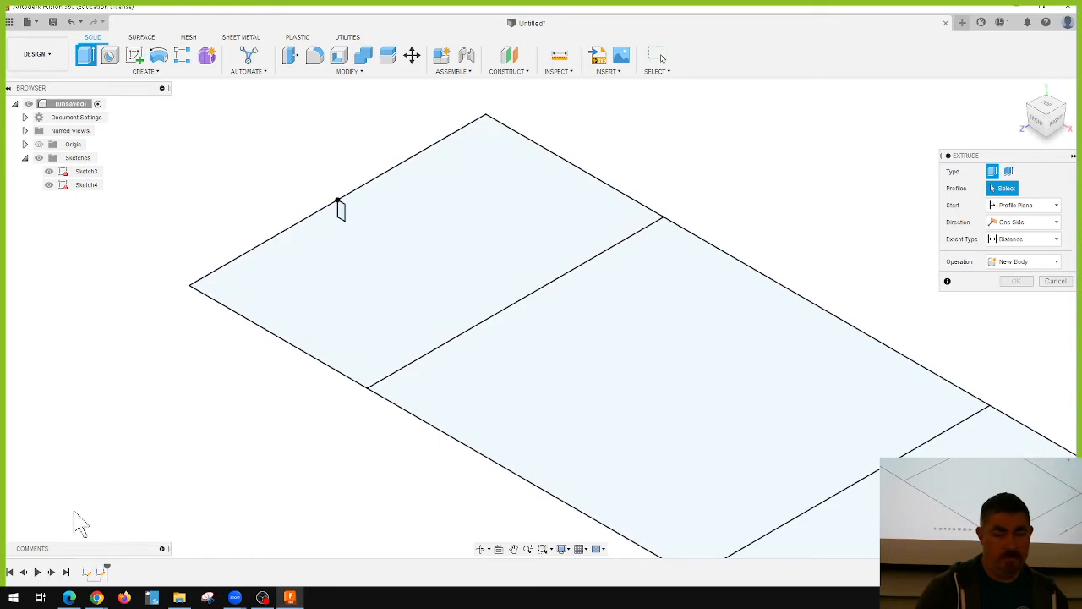
{"action": "left_click", "coordinate": [48, 171]}
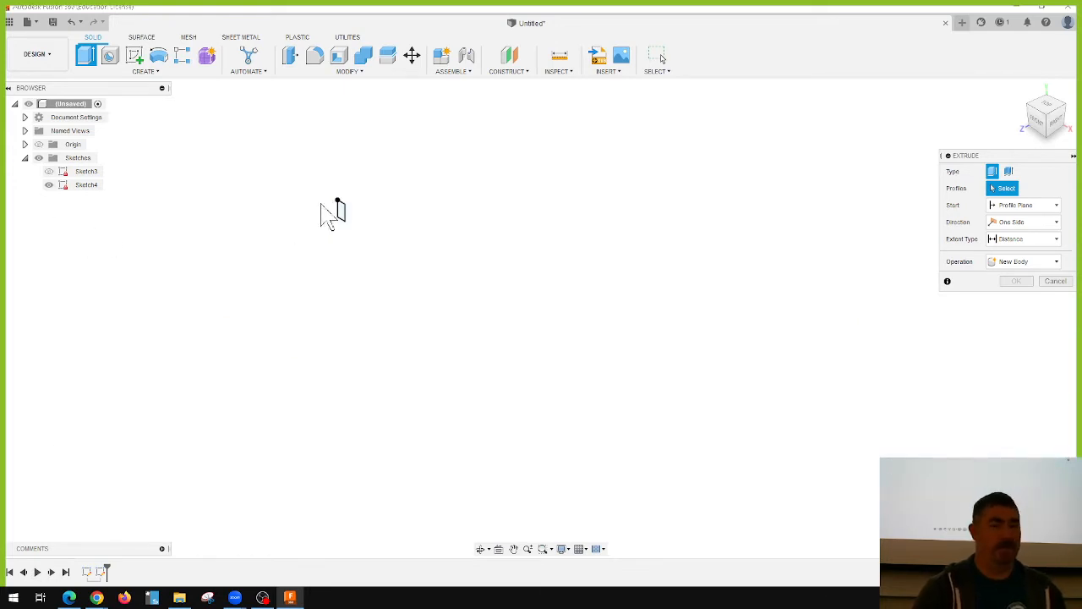
{"action": "left_click", "coordinate": [337, 207]}
{"action": "left_click_drag", "start_coordinate": [338, 208], "coordinate": [256, 262]}
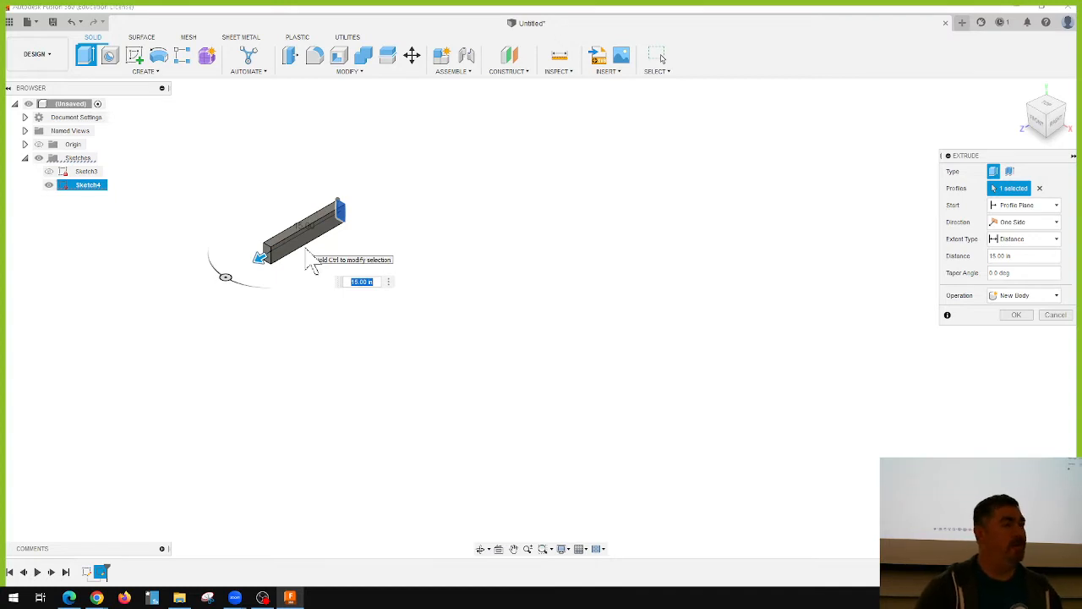
{"action": "left_click", "coordinate": [1025, 221]}
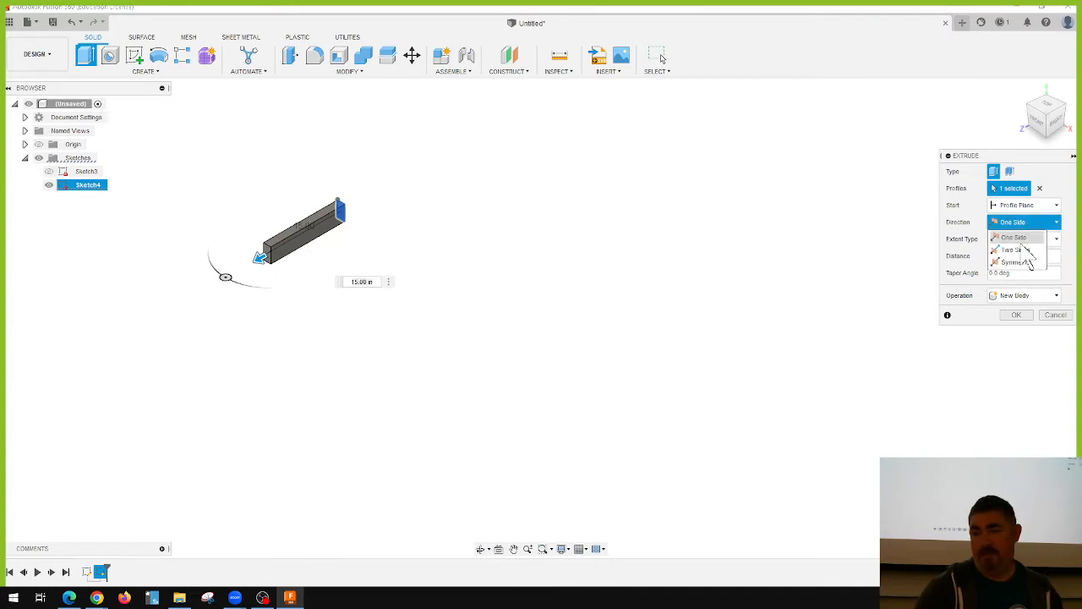
{"action": "left_click", "coordinate": [1019, 262]}
{"action": "left_click", "coordinate": [48, 172]}
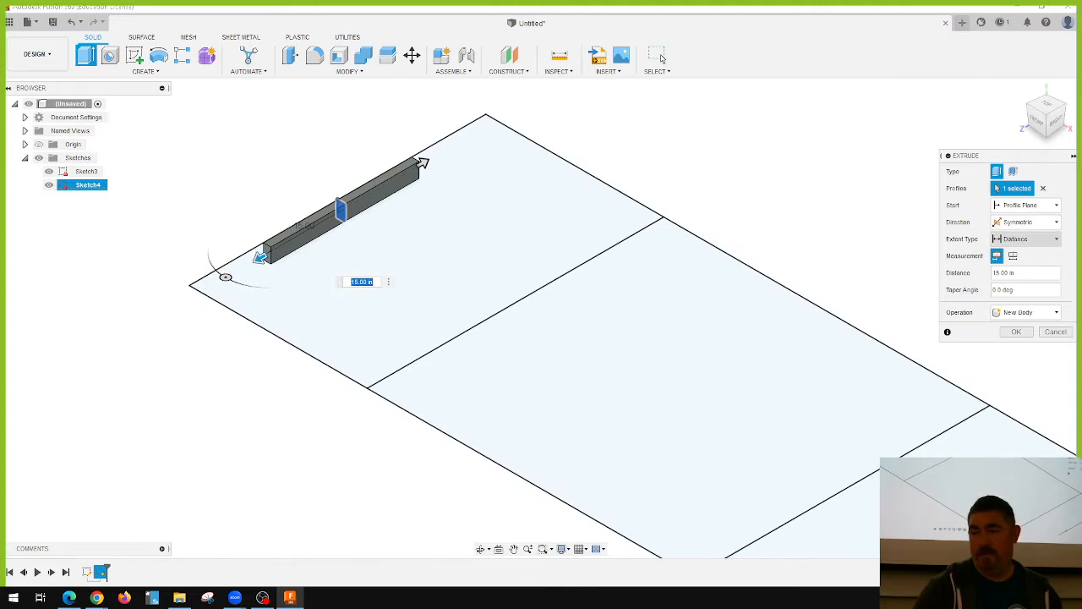
{"action": "left_click", "coordinate": [1025, 238]}
{"action": "left_click", "coordinate": [1025, 238]}
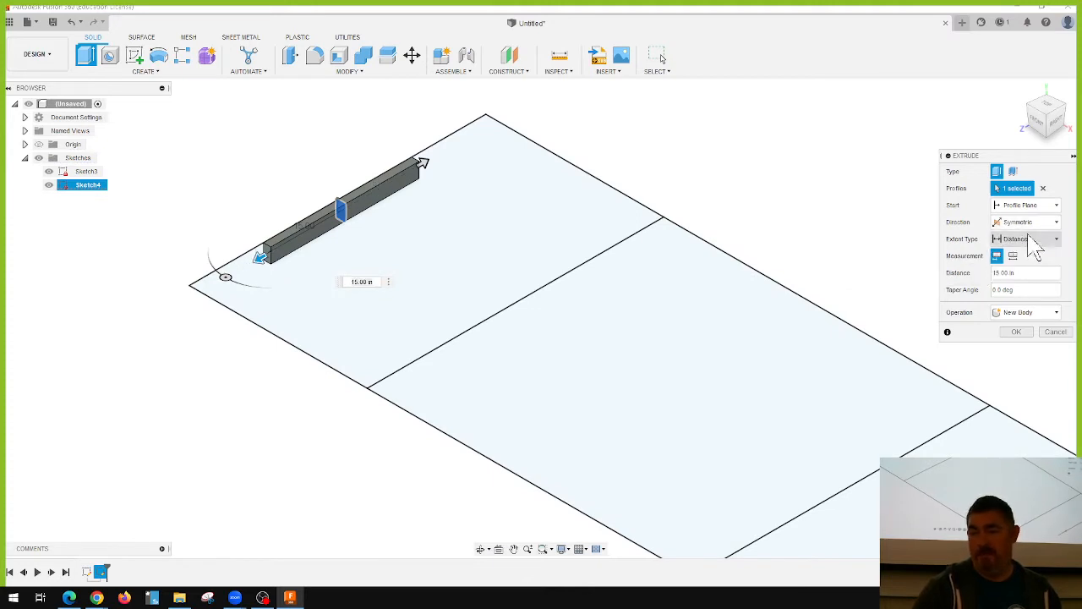
{"action": "left_click", "coordinate": [1030, 237]}
{"action": "left_click", "coordinate": [1029, 238]}
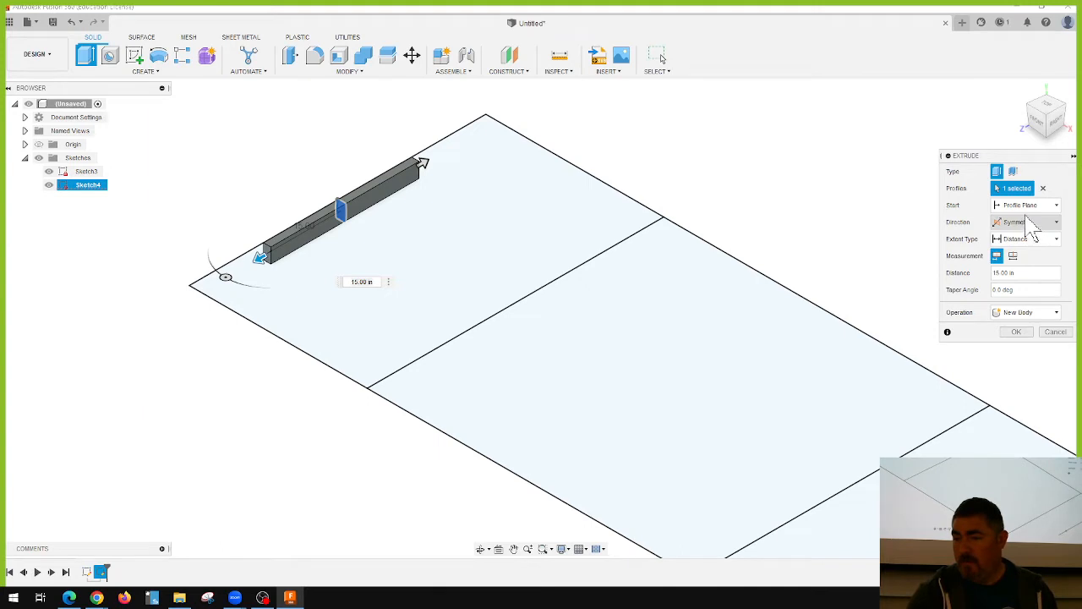
{"action": "left_click", "coordinate": [1030, 241]}
{"action": "left_click", "coordinate": [1052, 256]}
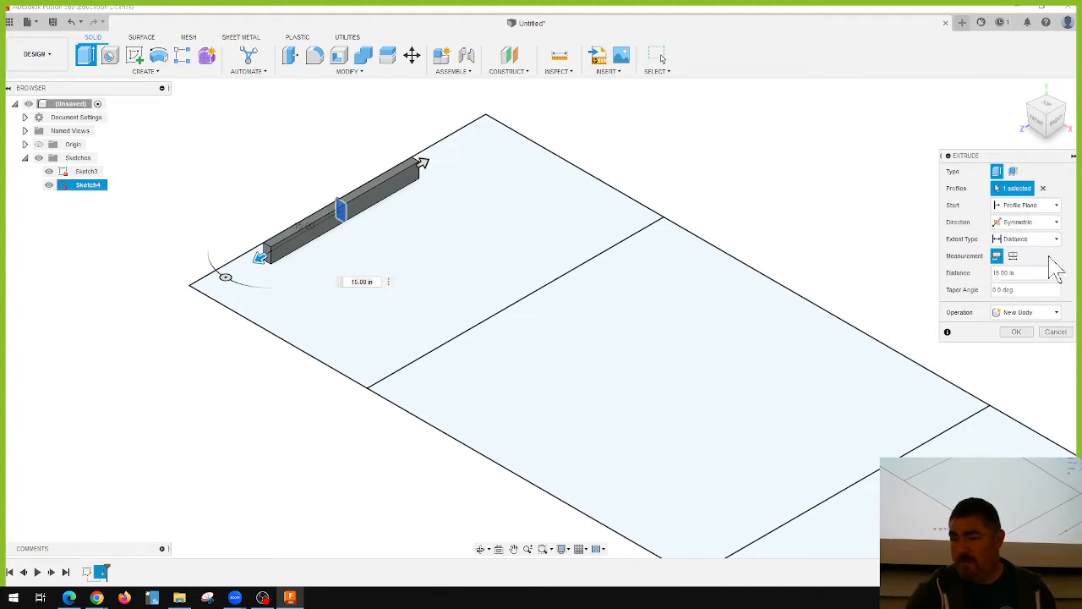
{"action": "left_click", "coordinate": [1014, 256]}
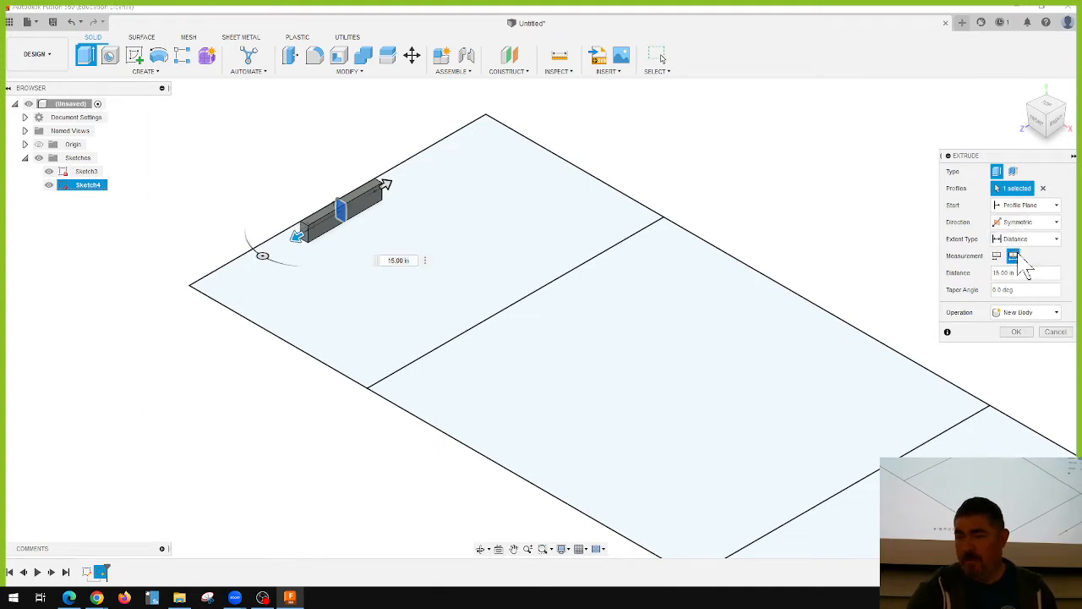
{"action": "left_click", "coordinate": [1017, 240]}
{"action": "left_click", "coordinate": [1053, 255]}
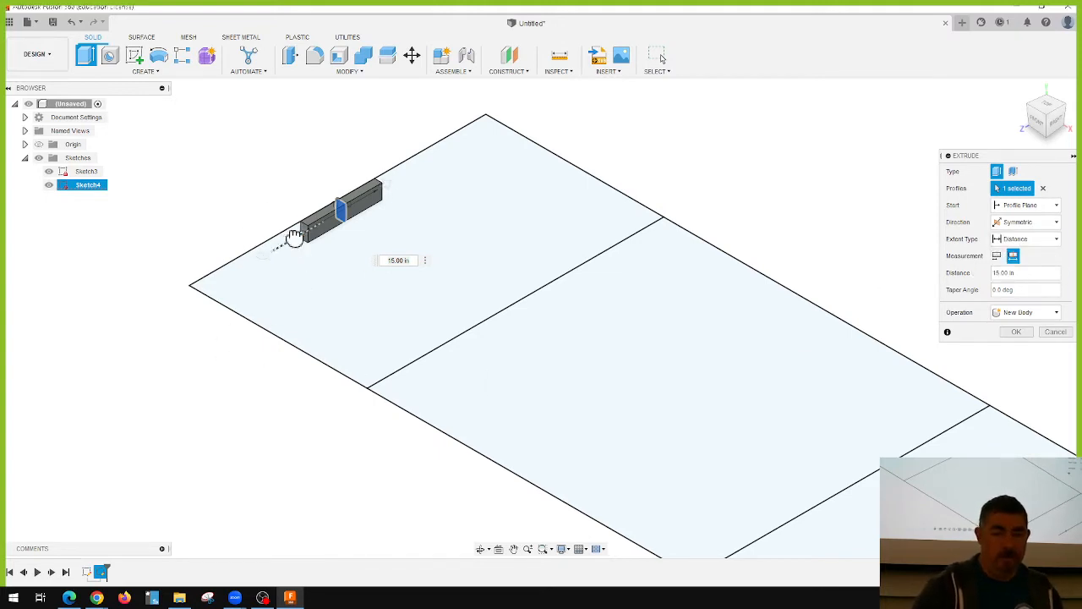
{"action": "left_click_drag", "start_coordinate": [294, 236], "coordinate": [188, 290]}
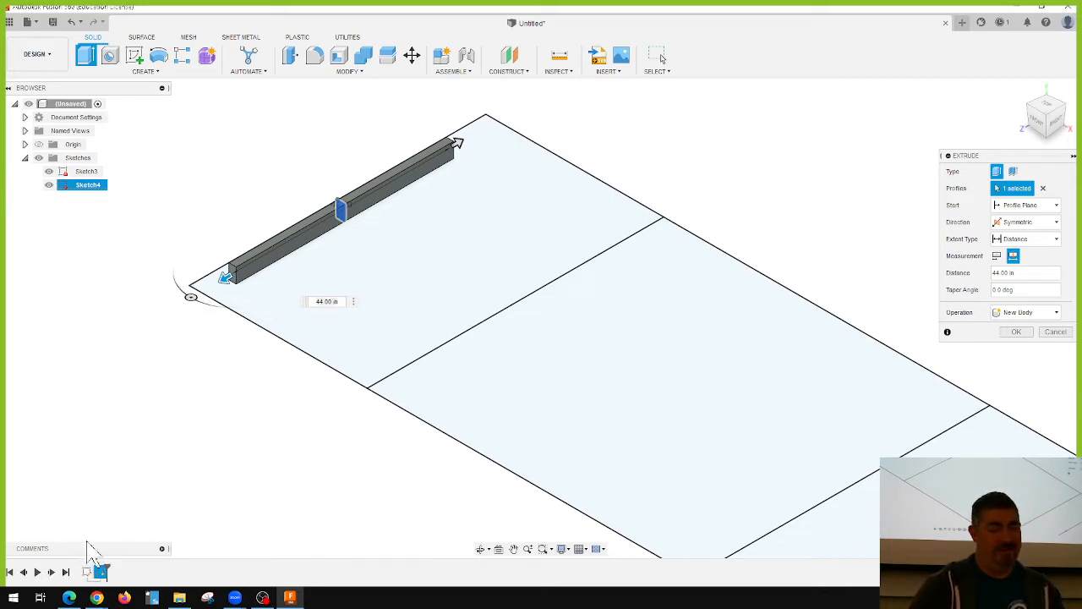
{"action": "key", "text": "Escape"}
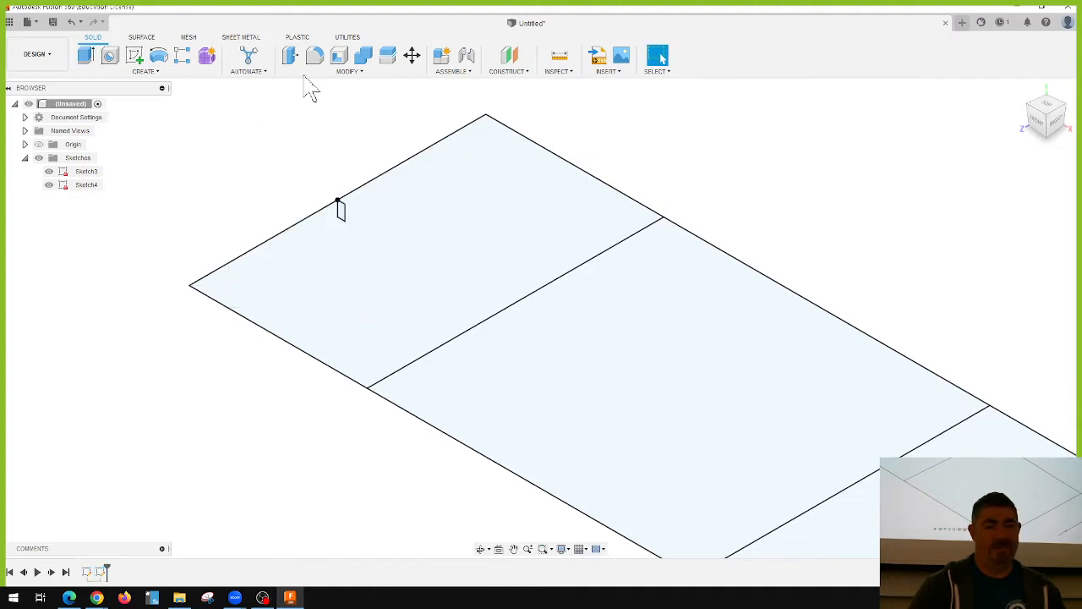
Step: Examine the layout sketch's model parameters in Change Parameters for the name of the 5'-0" dimension, and close the list
{"action": "left_click", "coordinate": [351, 73]}
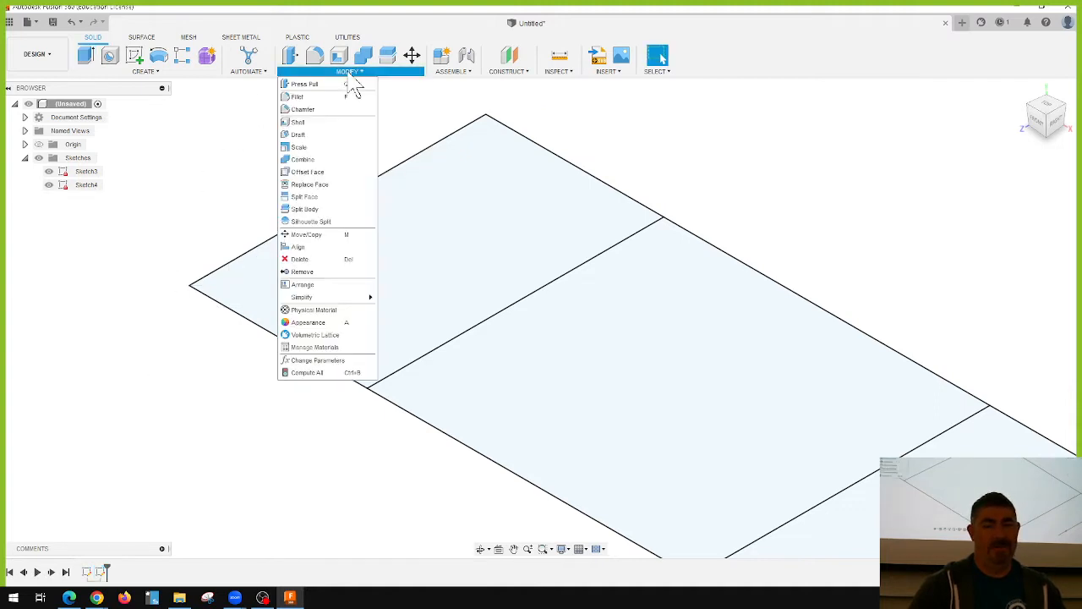
{"action": "left_click", "coordinate": [314, 364]}
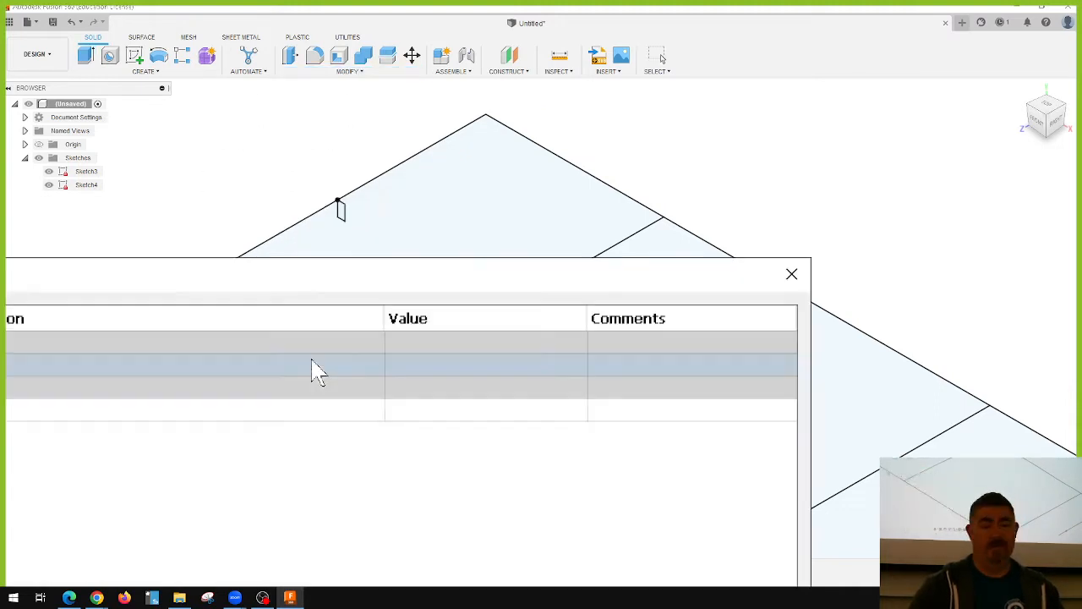
{"action": "left_click_drag", "start_coordinate": [344, 264], "coordinate": [937, 117]}
{"action": "left_click_drag", "start_coordinate": [475, 114], "coordinate": [634, 118]}
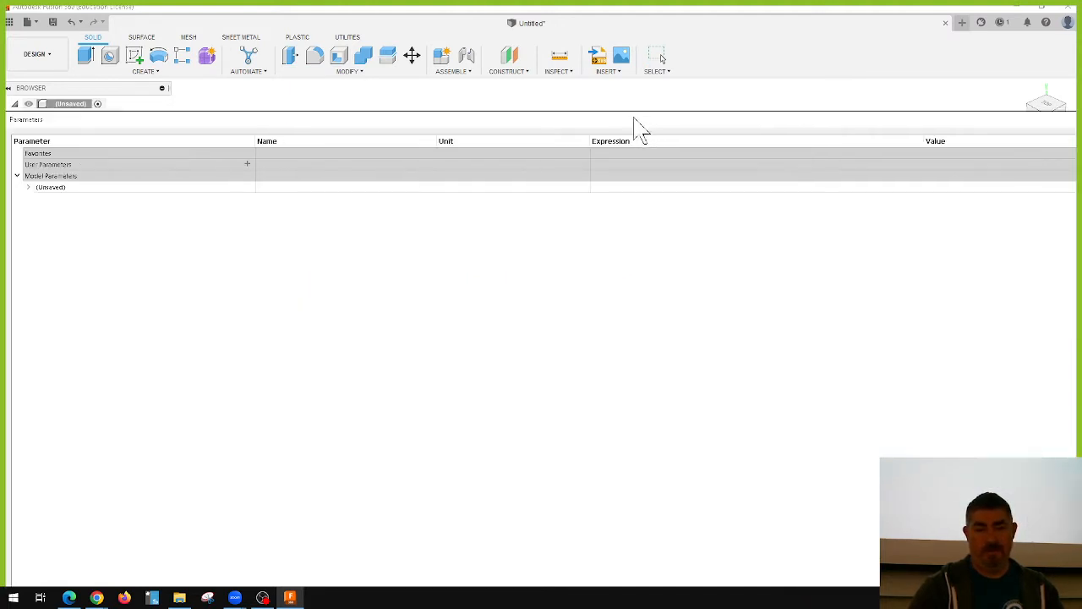
{"action": "left_click", "coordinate": [29, 188]}
{"action": "left_click", "coordinate": [39, 200]}
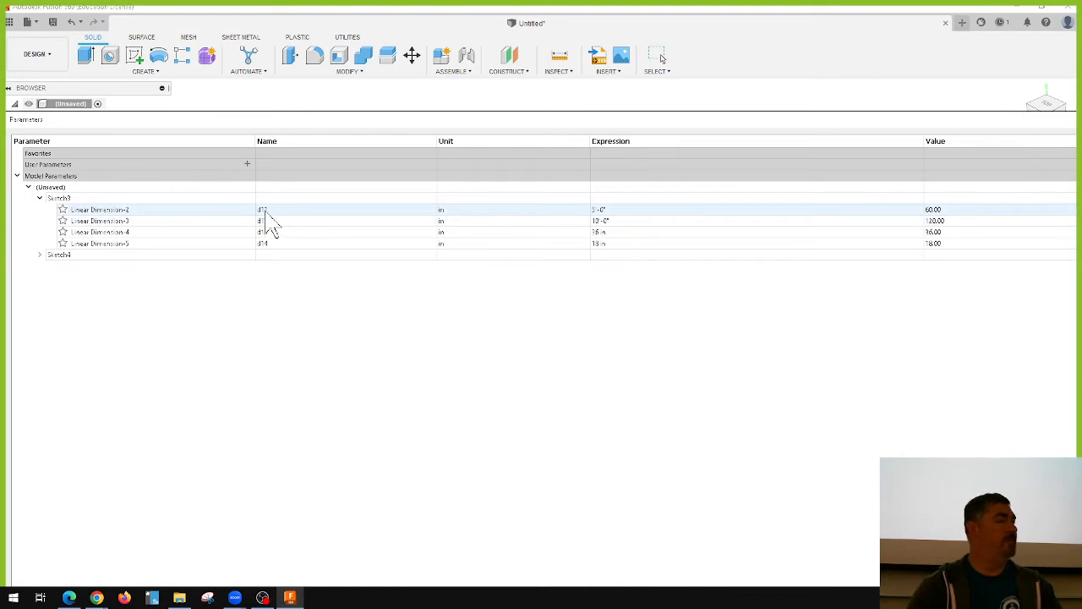
{"action": "left_click_drag", "start_coordinate": [1019, 123], "coordinate": [739, 167]}
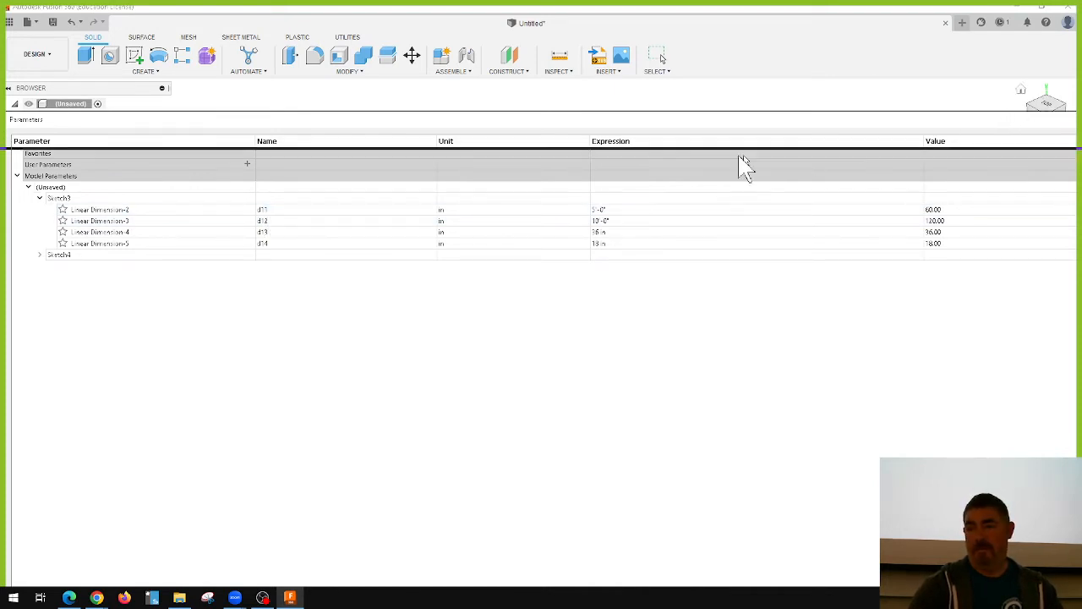
{"action": "left_click_drag", "start_coordinate": [1045, 170], "coordinate": [972, 177]}
{"action": "left_click", "coordinate": [992, 166]}
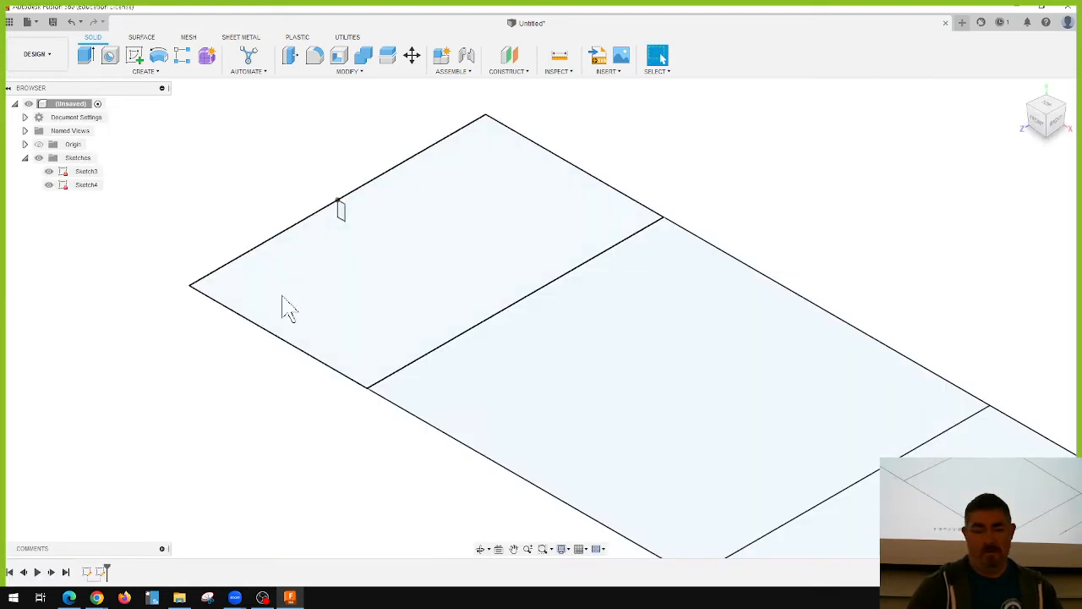
Step: Extrude the channel rectangle symmetrically with whole-length measurement and distance d11, hiding the layout sketch to pick the profile and showing it again
{"action": "double_click", "coordinate": [101, 573]}
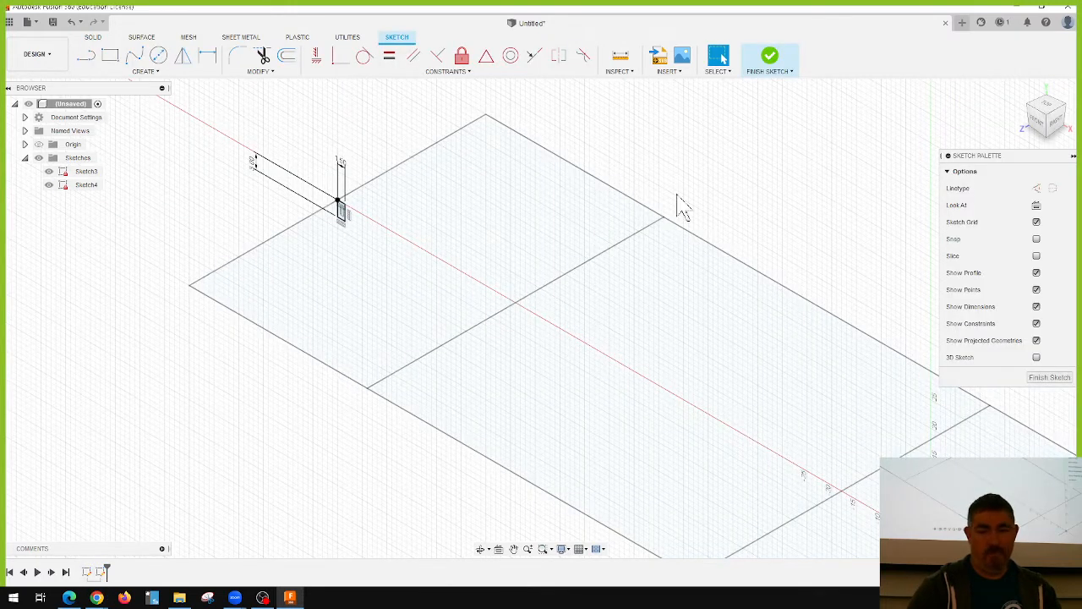
{"action": "left_click", "coordinate": [770, 56]}
{"action": "left_click", "coordinate": [49, 174]}
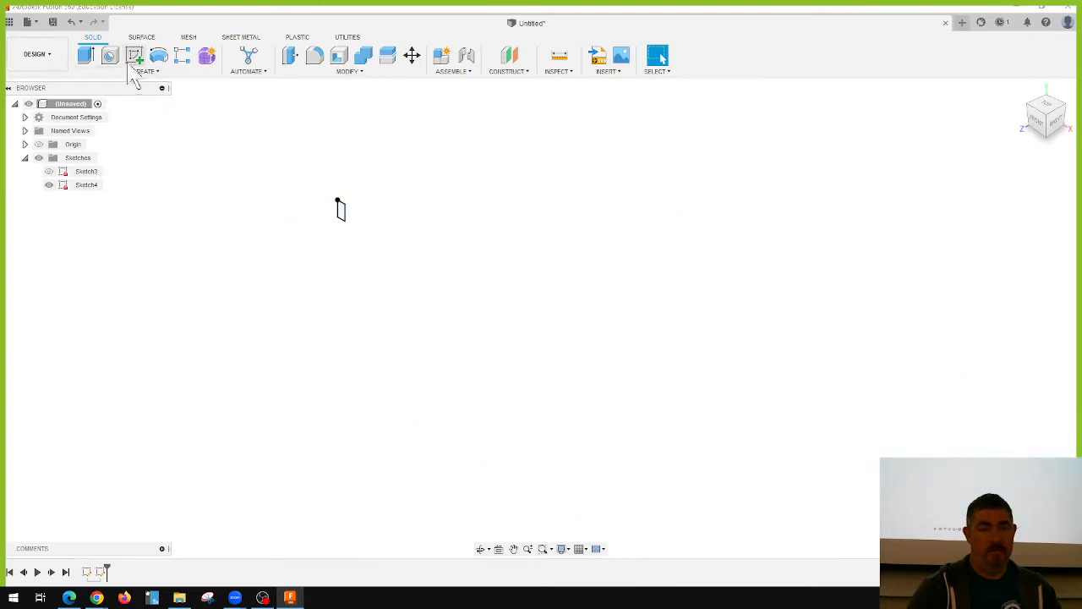
{"action": "left_click", "coordinate": [88, 59]}
{"action": "left_click", "coordinate": [1055, 222]}
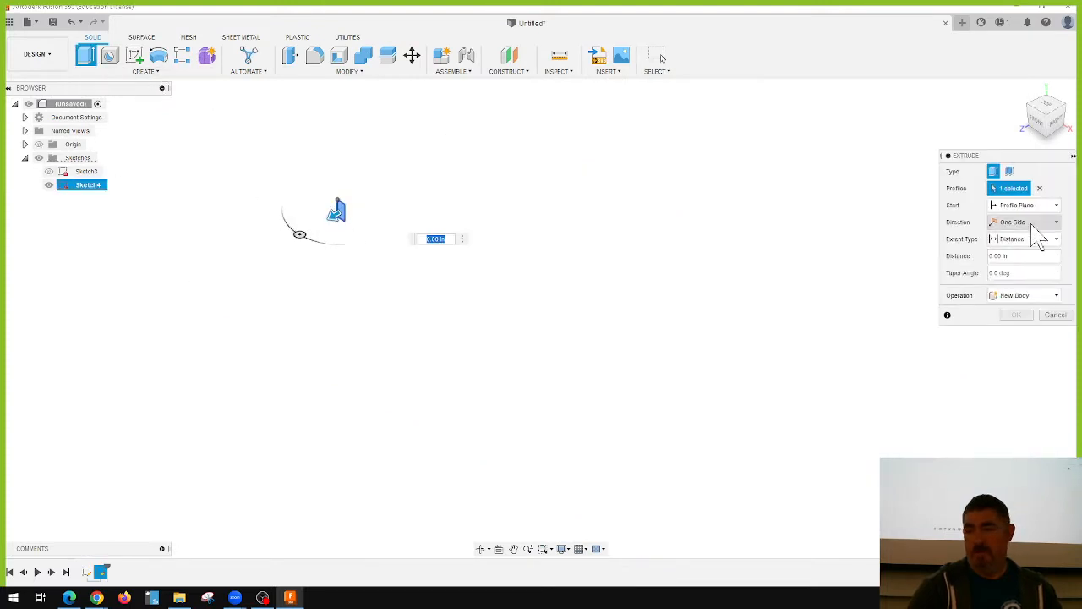
{"action": "left_click", "coordinate": [1019, 261]}
{"action": "left_click", "coordinate": [1014, 258]}
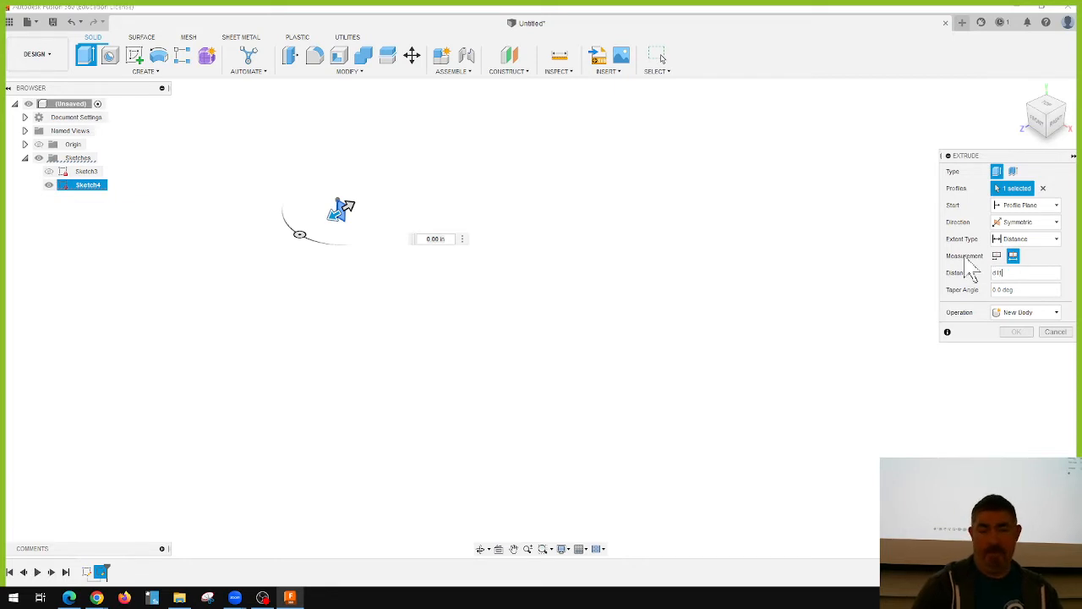
{"action": "left_click", "coordinate": [49, 172]}
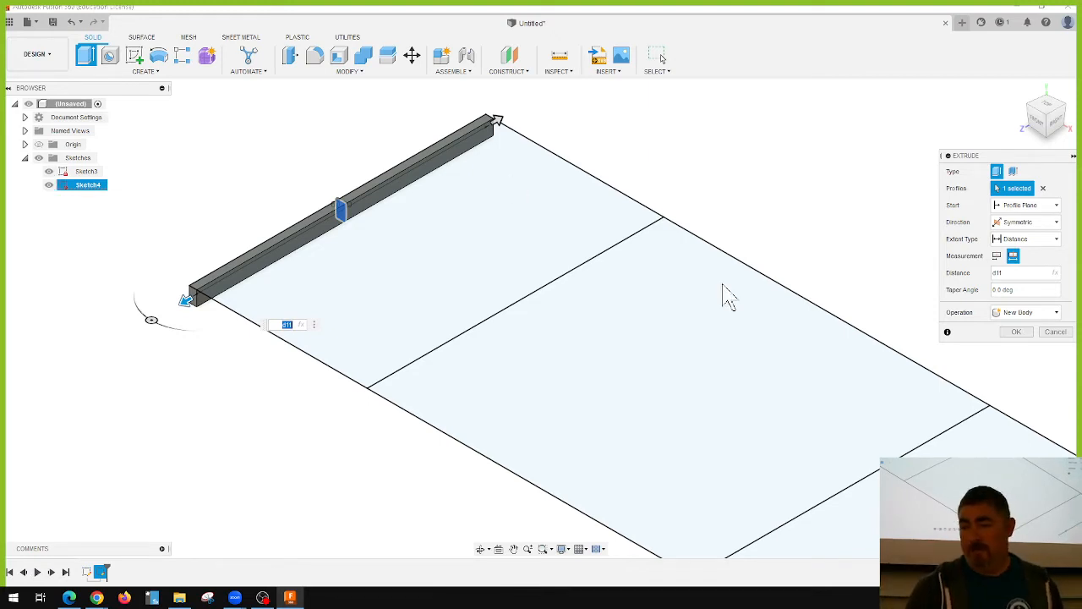
Step: Set the extrusion's operation to New Component, replace its distance with a much shorter length, and confirm it
{"action": "left_click", "coordinate": [1025, 313]}
{"action": "left_click", "coordinate": [1025, 377]}
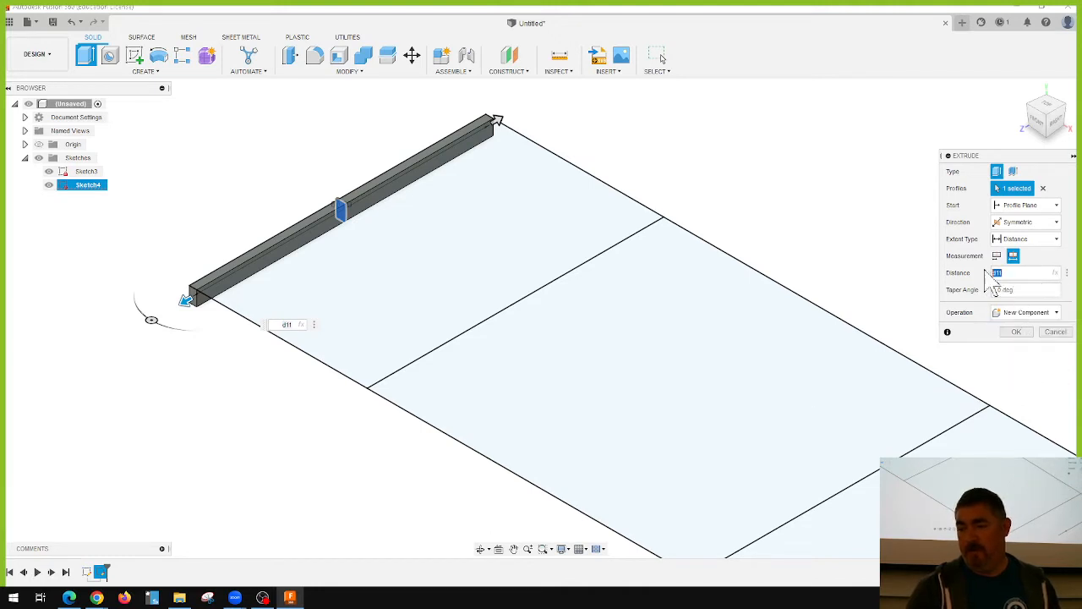
{"action": "key", "text": "Return"}
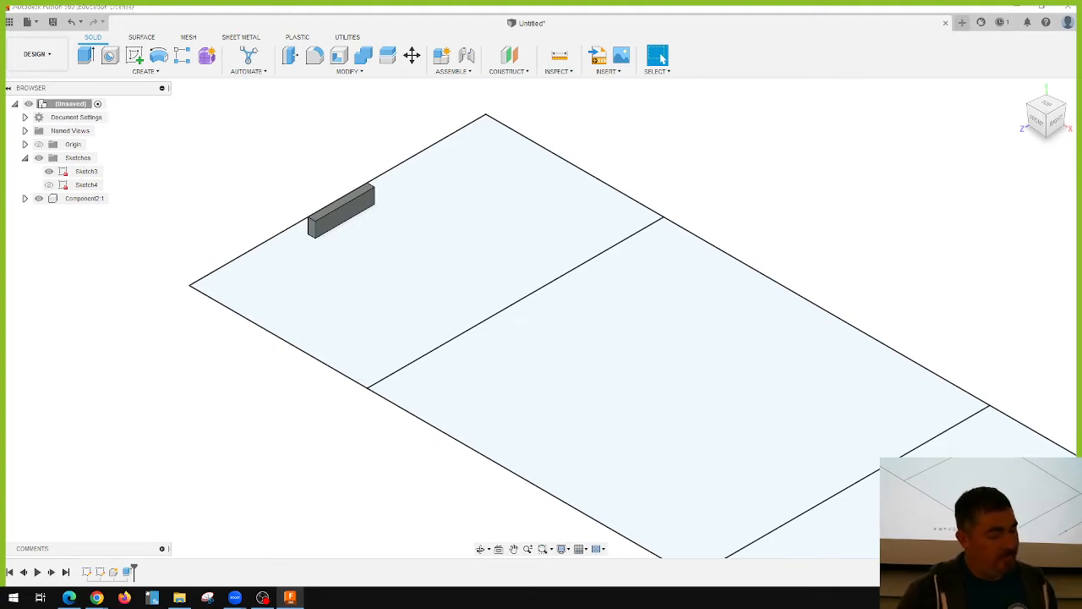
Step: Switch to the Metals Depot page in Chrome, examine the A36 channel cross-section diagram, and return to Fusion 360
{"action": "key", "text": "alt+Tab"}
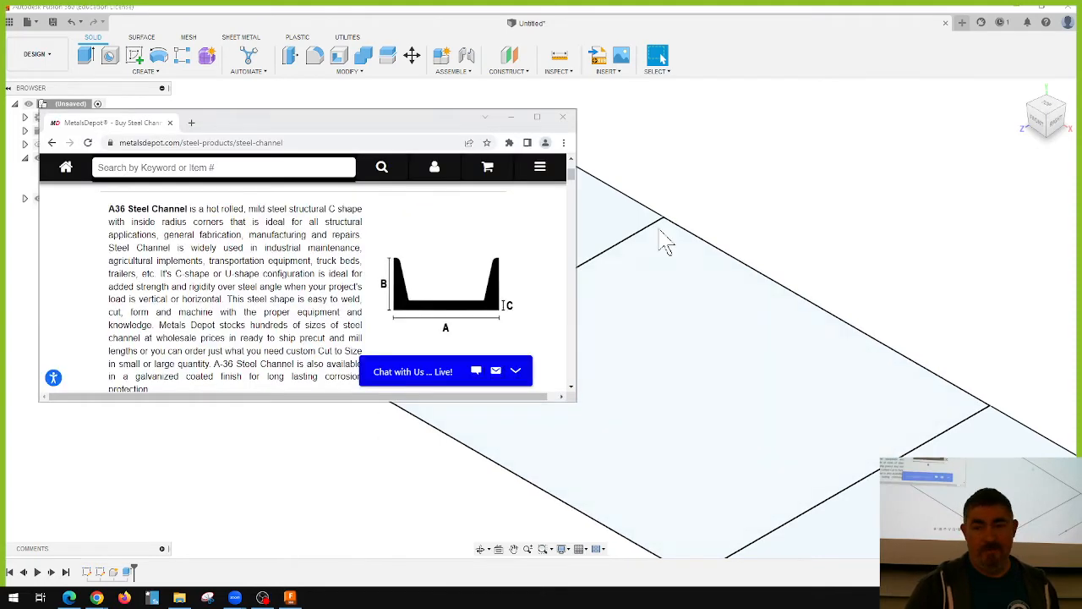
{"action": "left_click", "coordinate": [538, 117]}
{"action": "scroll", "coordinate": [816, 290], "scroll_direction": "up", "scroll_amount": 1}
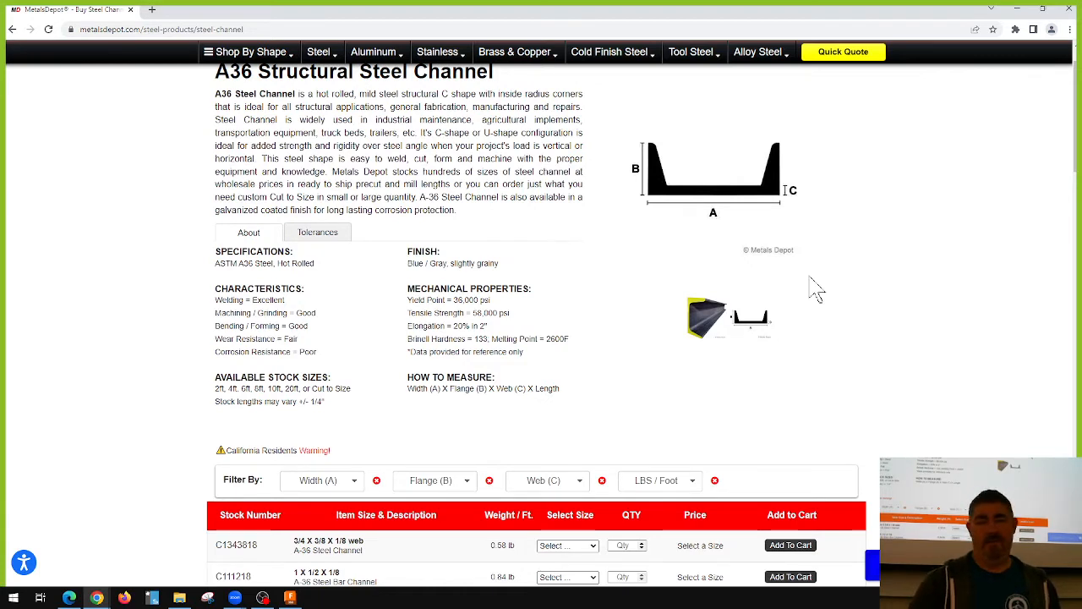
{"action": "mouse_move", "coordinate": [771, 169]}
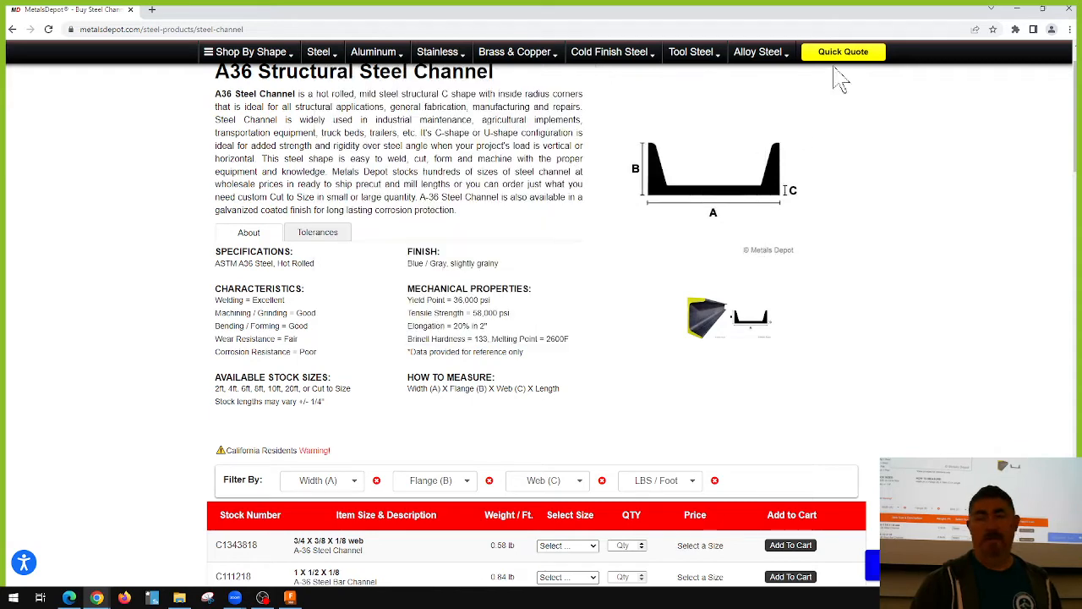
{"action": "left_click", "coordinate": [1017, 9]}
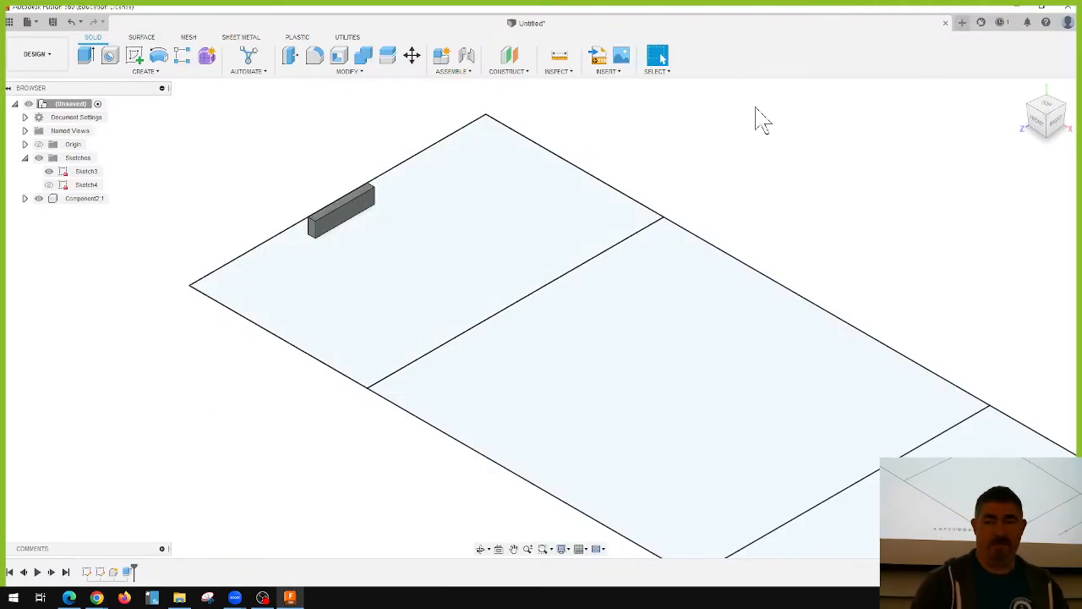
Step: Hide the layout sketch and start a new sketch on the near end face of the extruded bar
{"action": "left_click", "coordinate": [48, 171]}
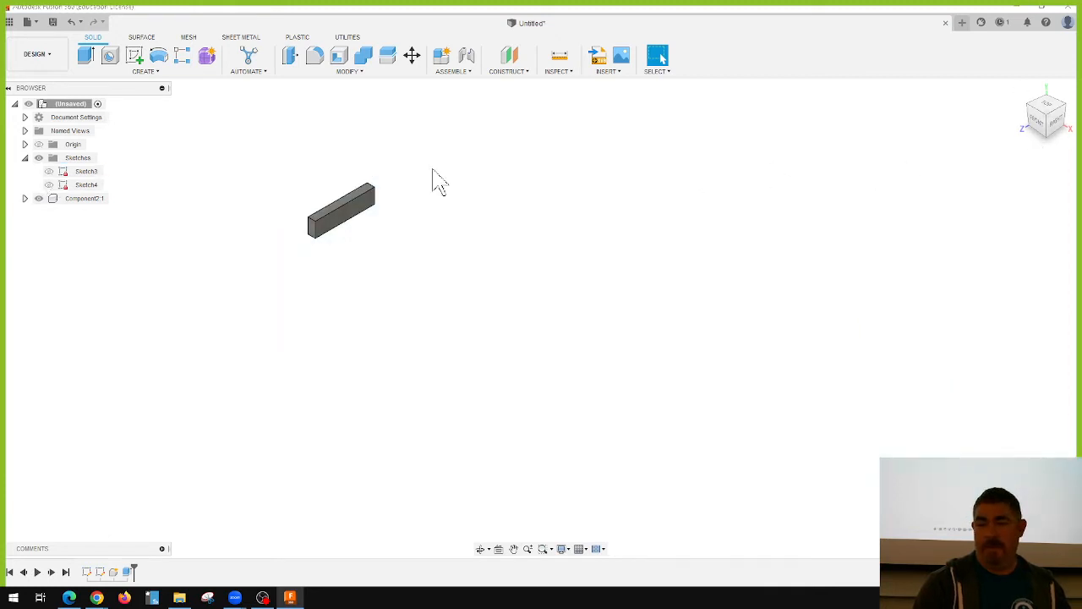
{"action": "scroll", "coordinate": [331, 279], "scroll_direction": "up", "scroll_amount": 5}
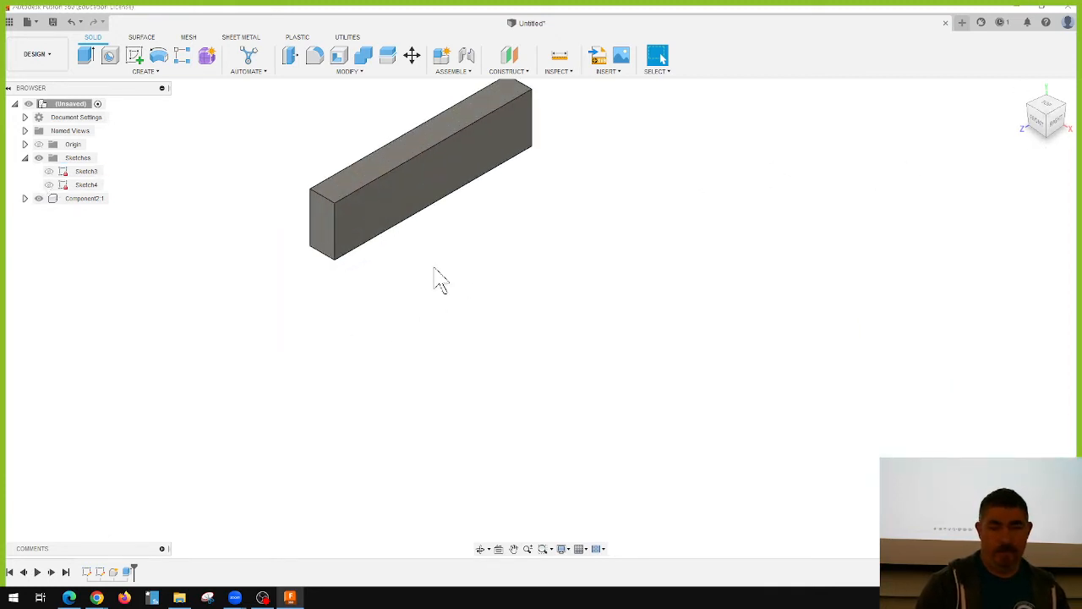
{"action": "scroll", "coordinate": [304, 225], "scroll_direction": "up", "scroll_amount": 3}
{"action": "left_click", "coordinate": [135, 56]}
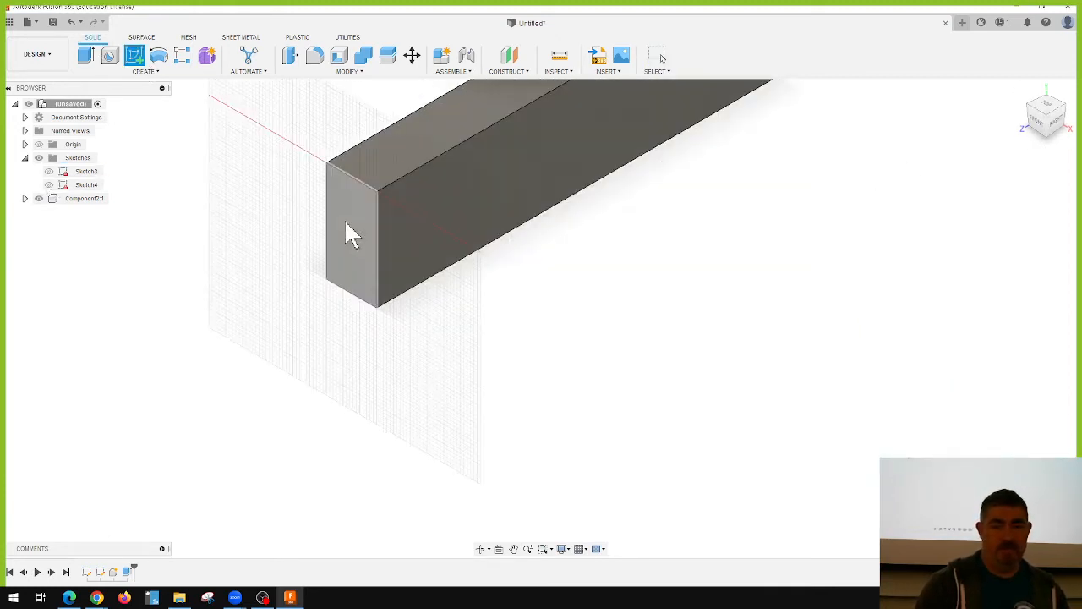
{"action": "left_click", "coordinate": [345, 219]}
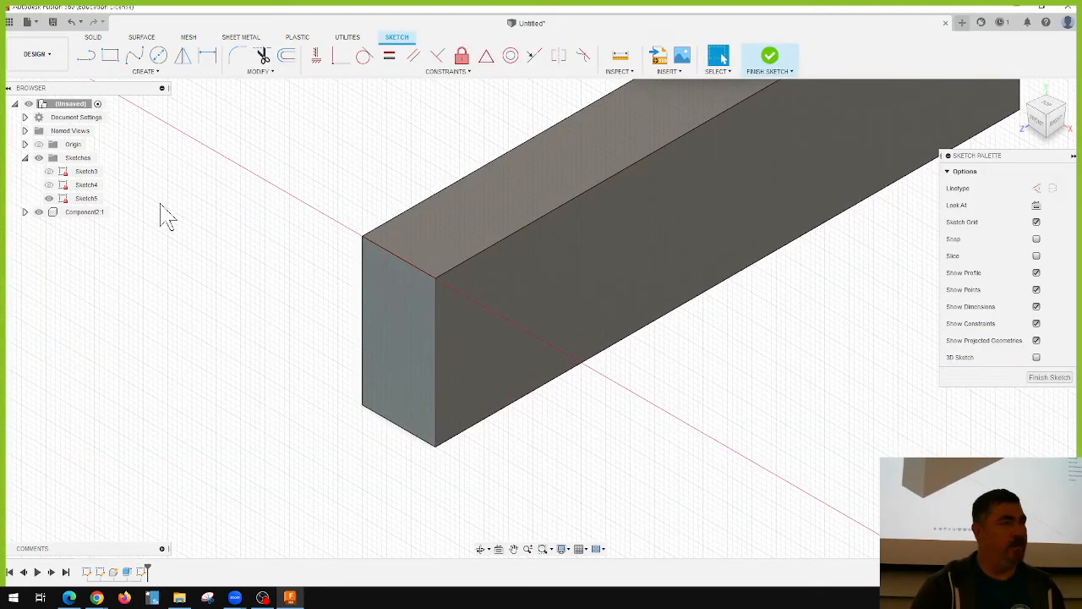
Step: Look up the web thickness of the 3 x 5.0 lb A-36 channel on the Metals Depot page in Chrome, and return to Fusion 360
{"action": "left_click", "coordinate": [290, 598]}
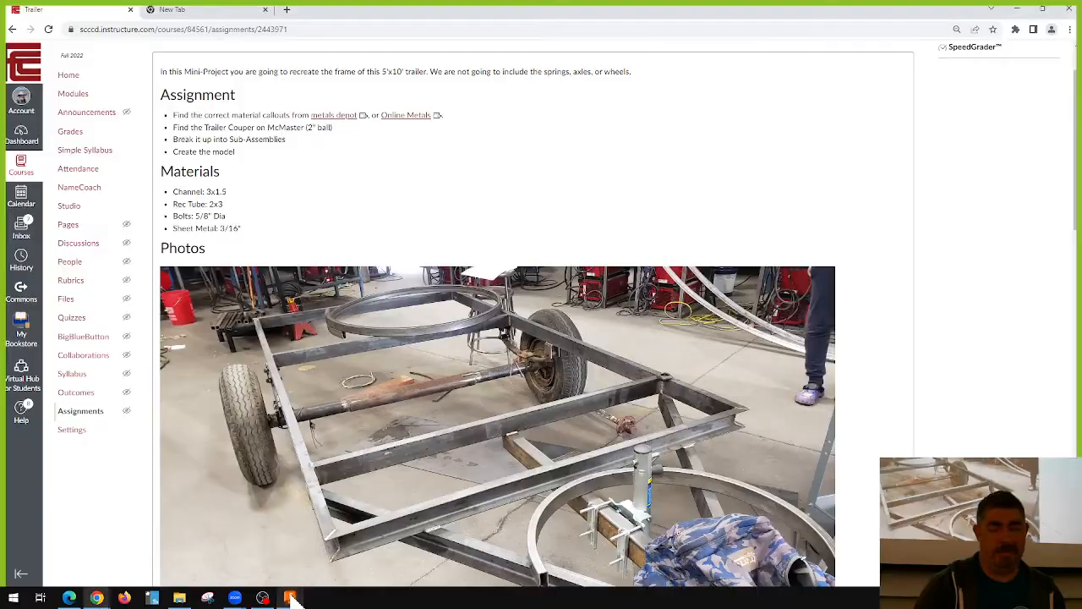
{"action": "left_click", "coordinate": [290, 598]}
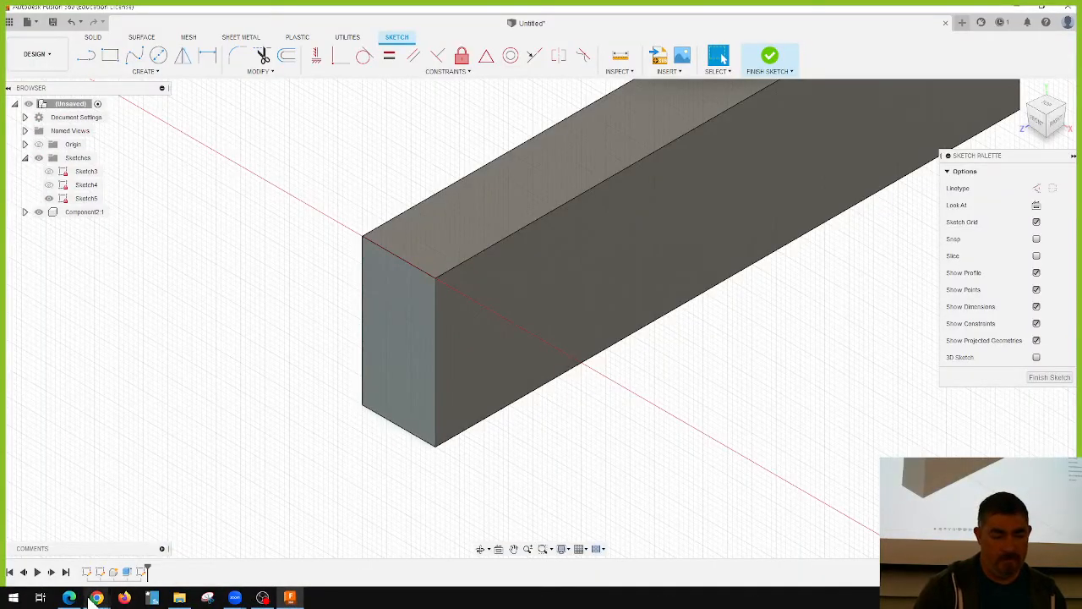
{"action": "mouse_move", "coordinate": [97, 596]}
{"action": "left_click", "coordinate": [177, 555]}
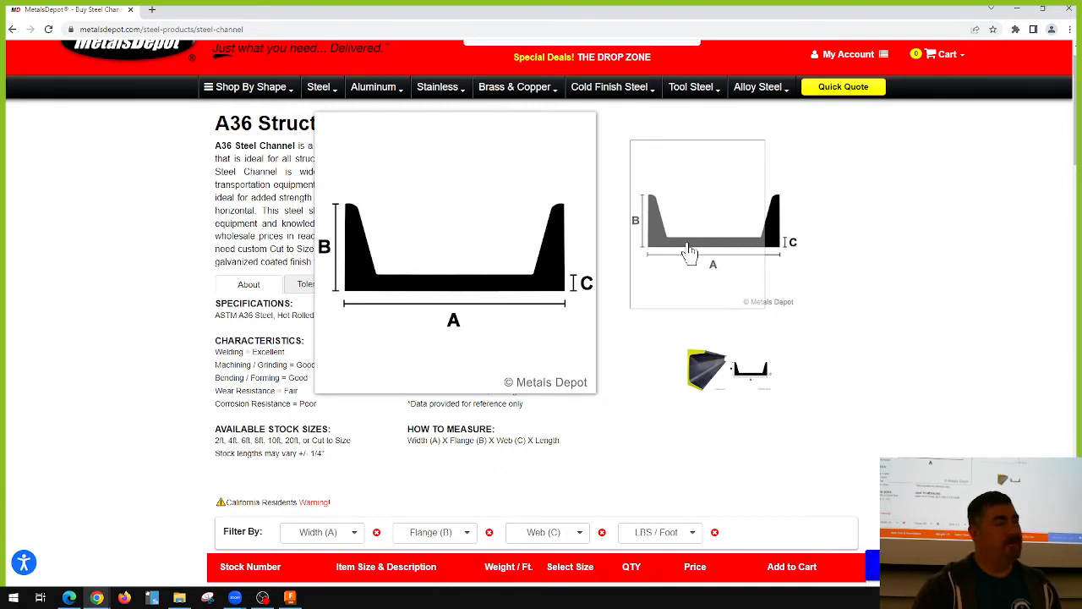
{"action": "scroll", "coordinate": [229, 452], "scroll_direction": "down", "scroll_amount": 8}
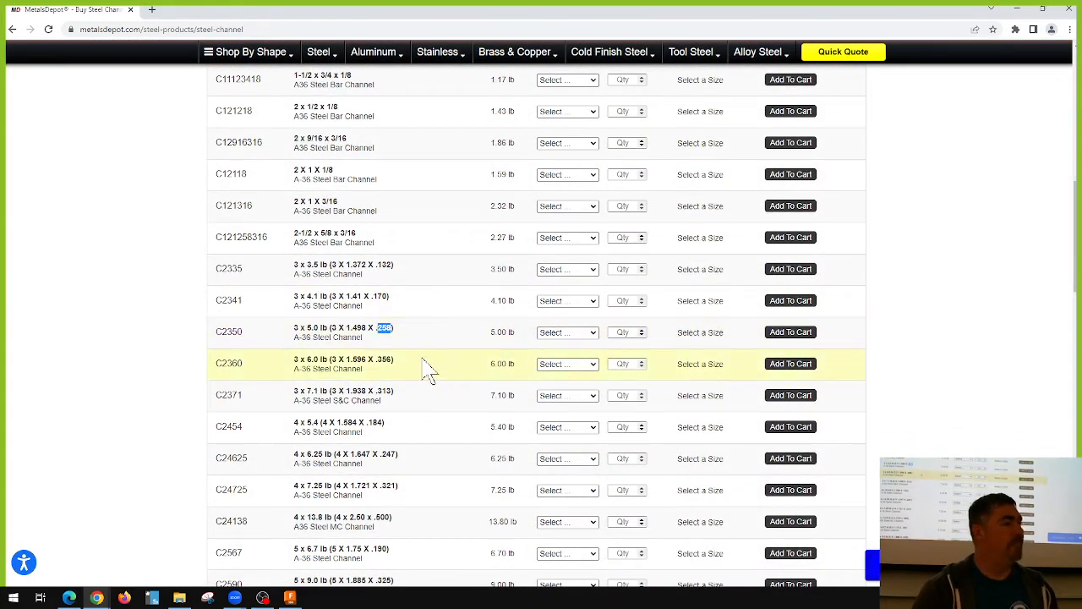
{"action": "left_click", "coordinate": [1017, 9]}
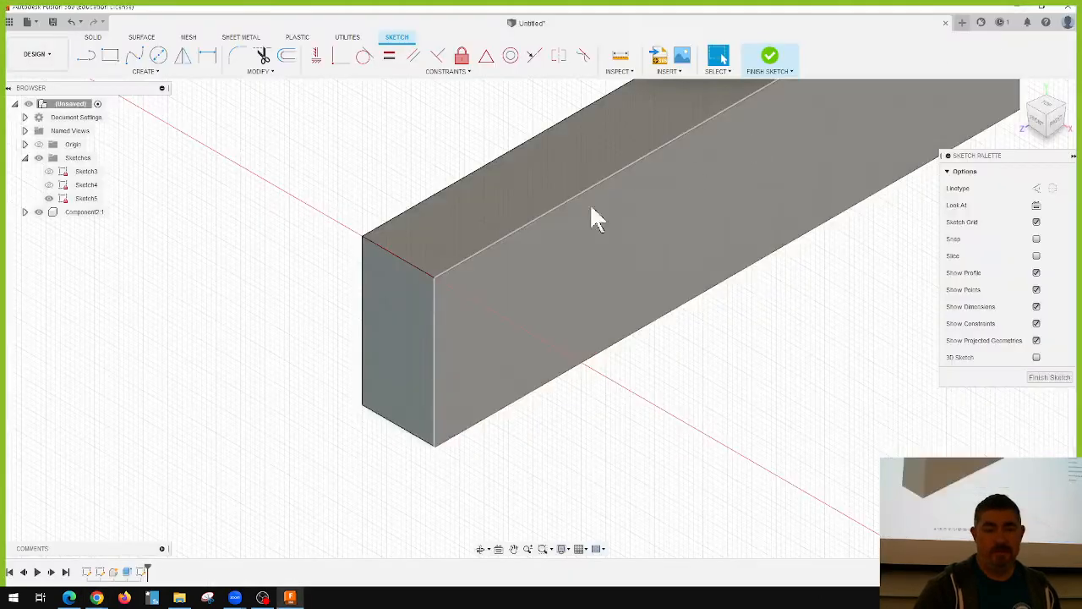
Step: Sketch the channel's inner outline on the bar's end face: a slanted upper flange line, a vertical web line and a slanted lower flange line
{"action": "key", "text": "l"}
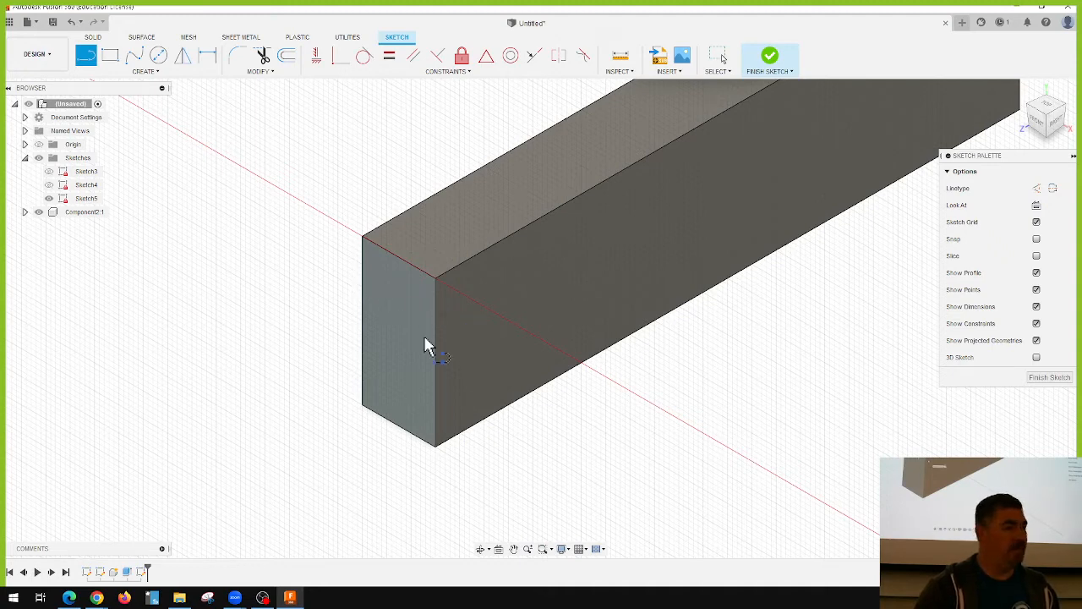
{"action": "mouse_move", "coordinate": [97, 598]}
{"action": "left_click", "coordinate": [59, 541]}
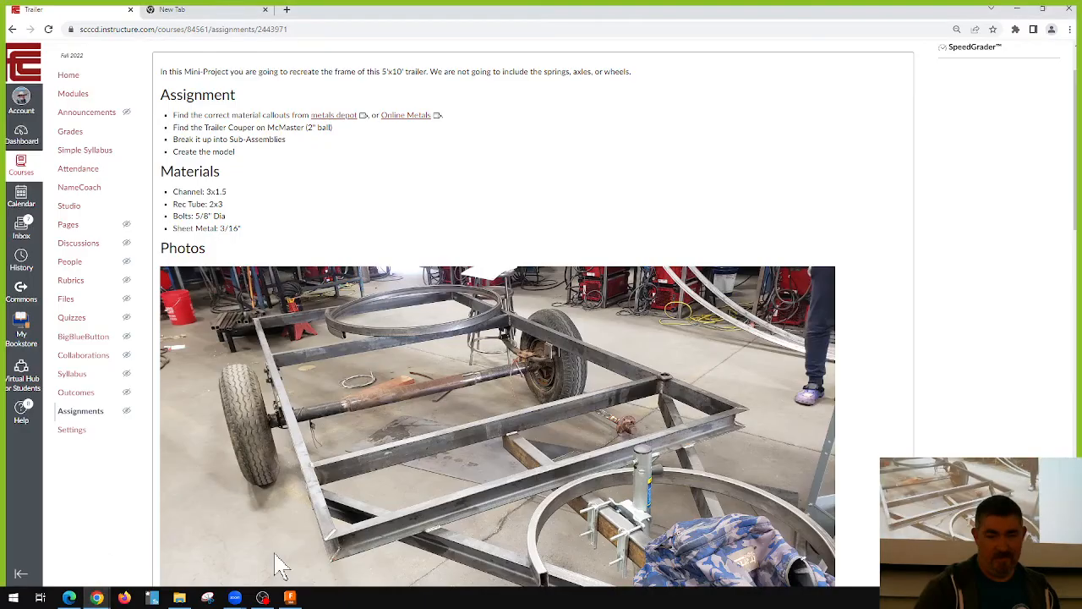
{"action": "left_click", "coordinate": [290, 598]}
{"action": "left_click", "coordinate": [364, 259]}
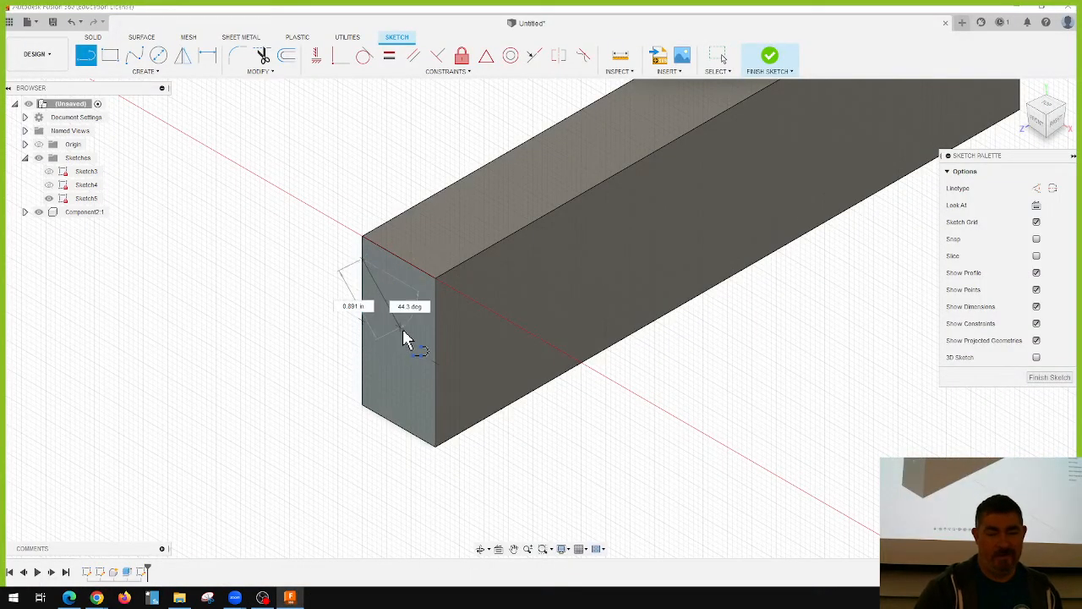
{"action": "left_click", "coordinate": [411, 335]}
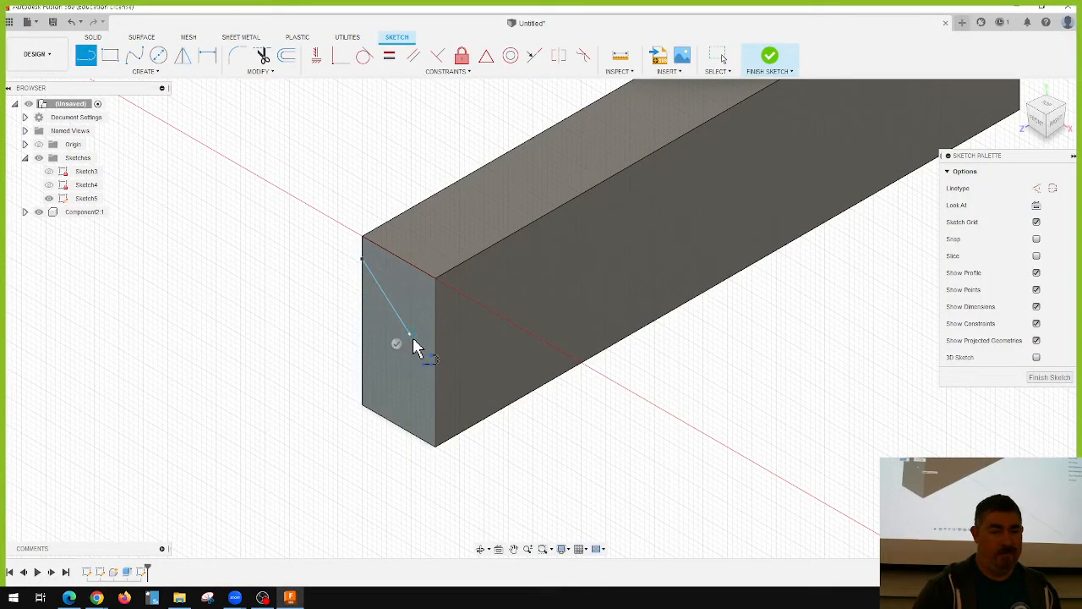
{"action": "left_click", "coordinate": [409, 403]}
{"action": "left_click", "coordinate": [364, 399]}
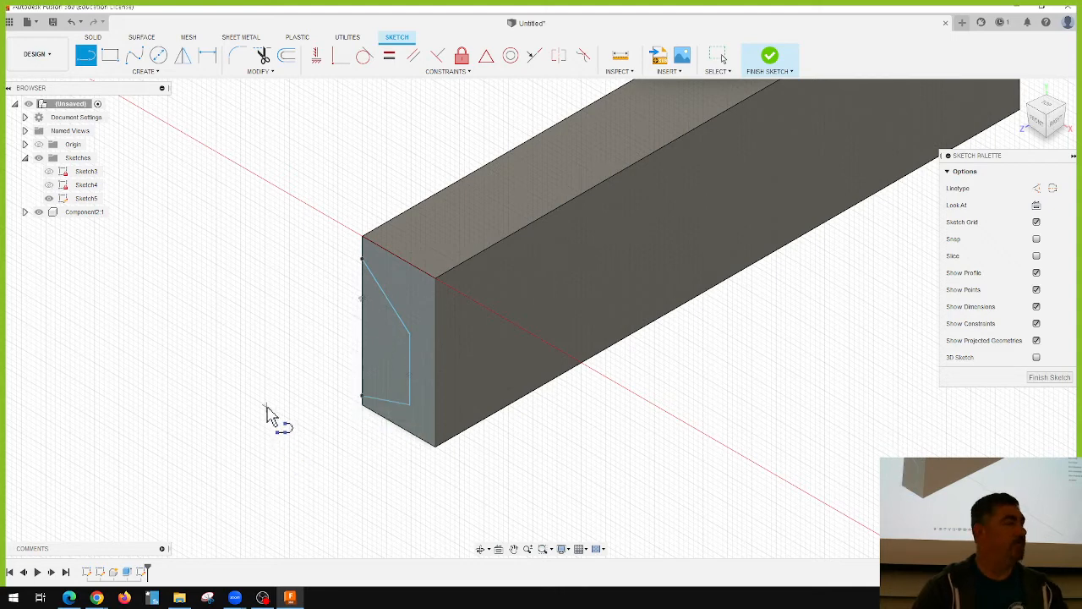
{"action": "key", "text": "Escape"}
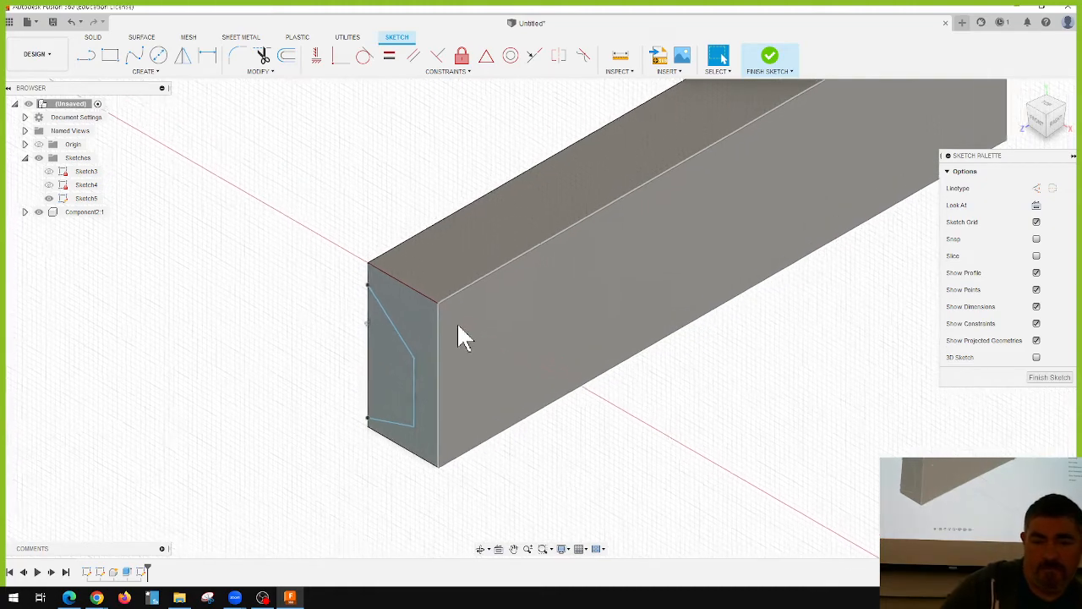
Step: Connect the midpoint of the vertical web line to the midpoint of the face's outer edge with a short line and constrain it horizontal
{"action": "middle_click_drag", "start_coordinate": [457, 322], "coordinate": [218, 449], "text": "shift"}
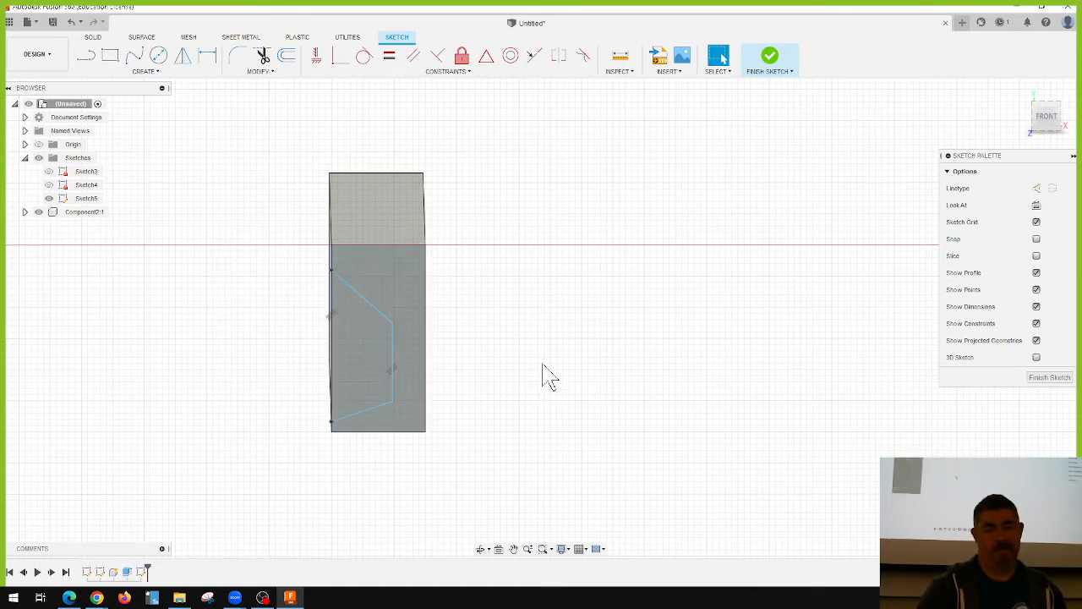
{"action": "middle_click_drag", "start_coordinate": [536, 363], "coordinate": [287, 387], "text": "shift"}
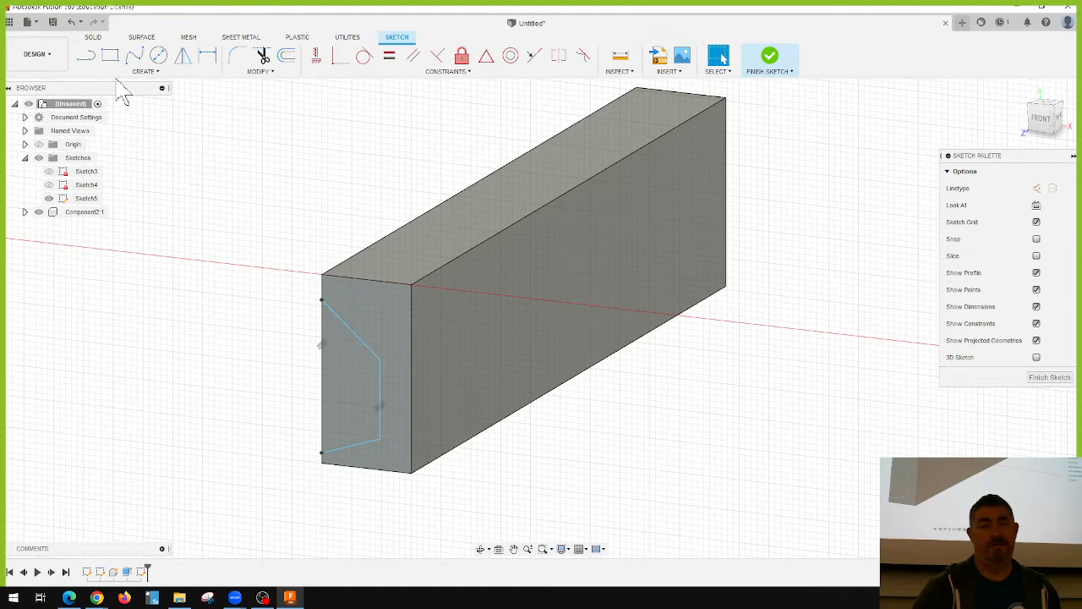
{"action": "left_click", "coordinate": [86, 56]}
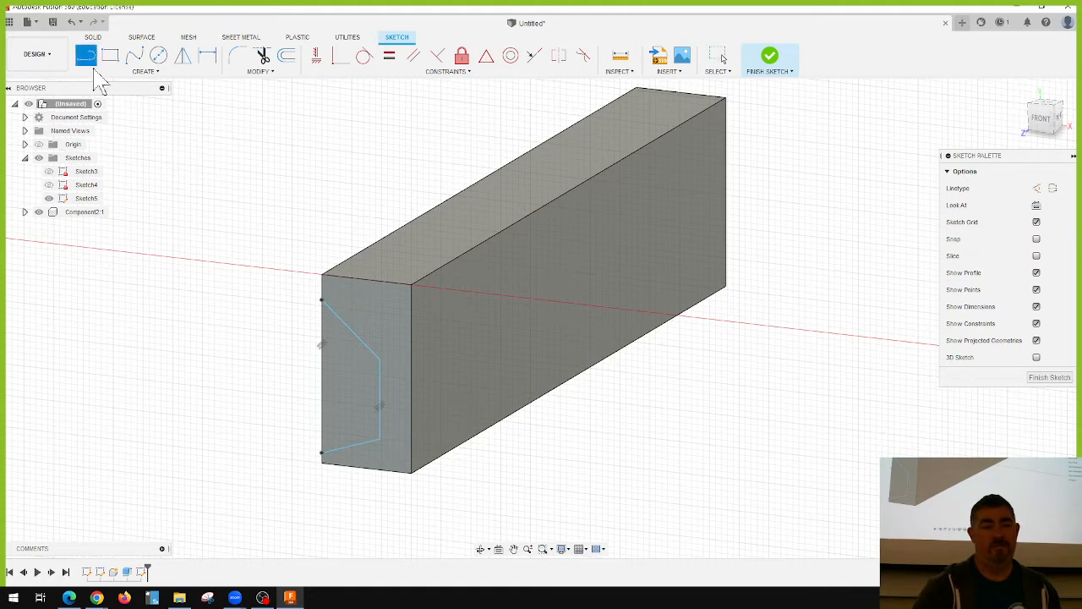
{"action": "left_click", "coordinate": [379, 401]}
{"action": "double_click", "coordinate": [414, 379]}
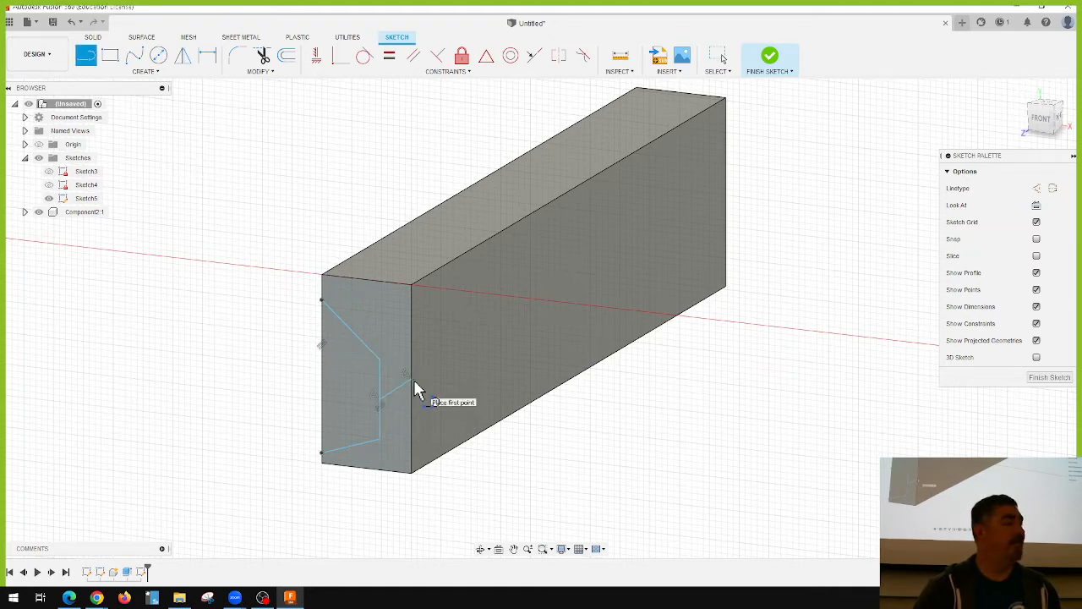
{"action": "key", "text": "Escape"}
{"action": "left_click", "coordinate": [400, 386]}
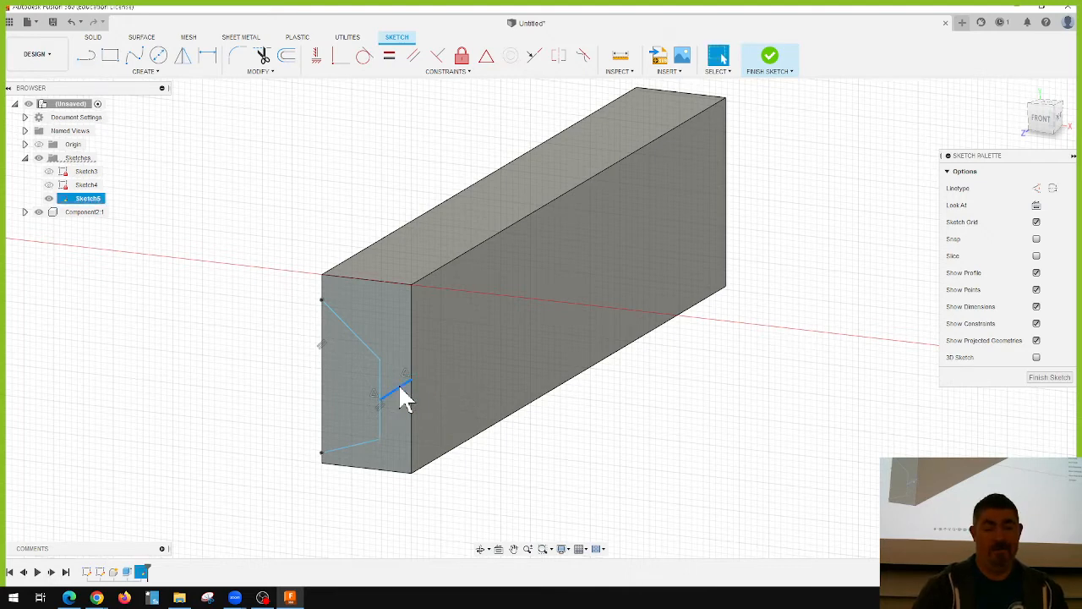
{"action": "left_click", "coordinate": [316, 56]}
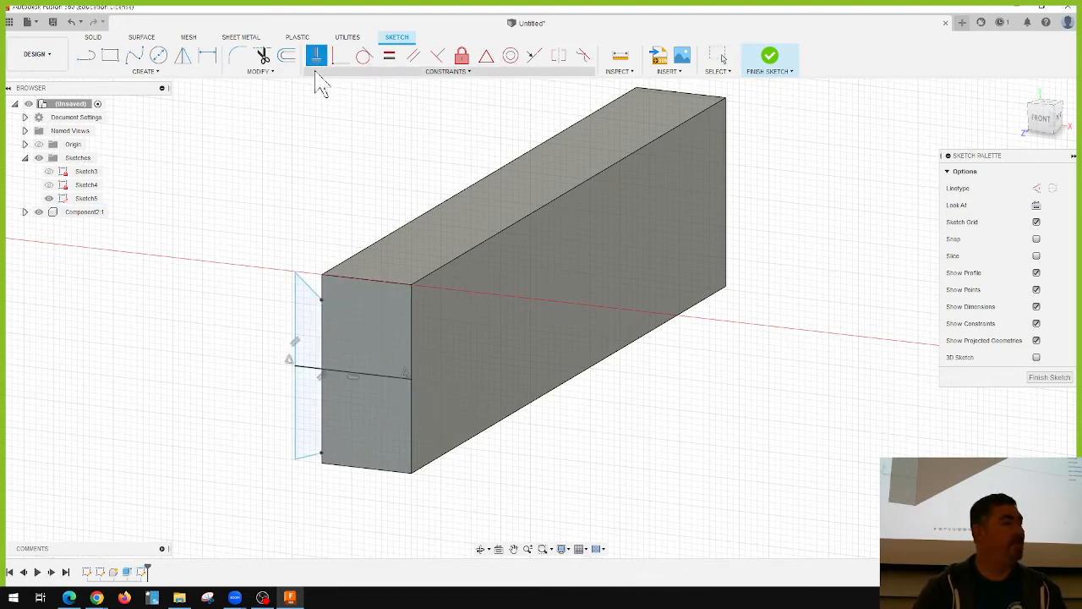
{"action": "key", "text": "Escape"}
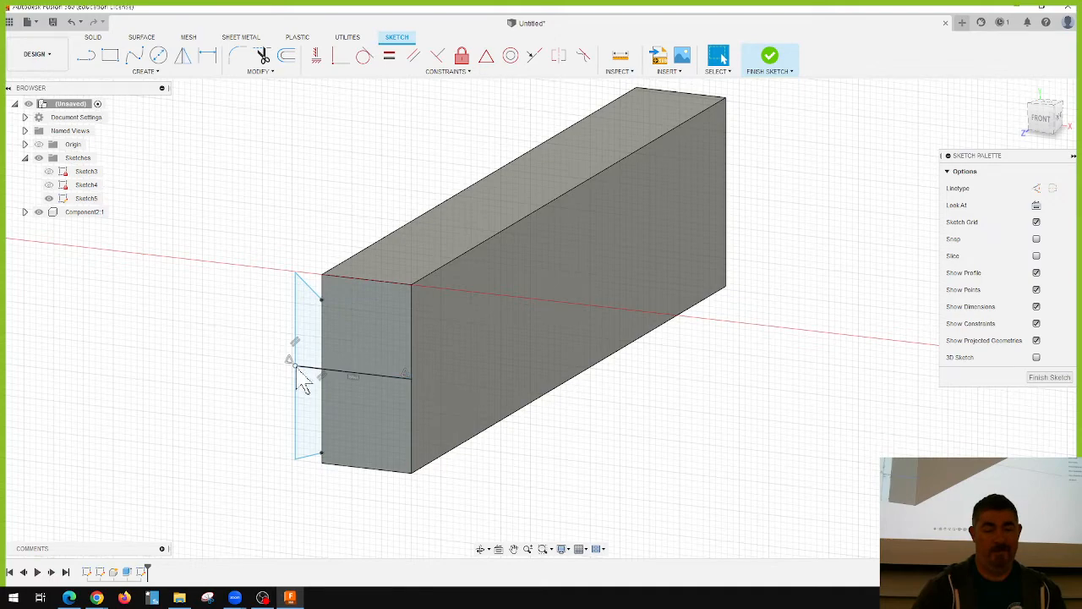
Step: Move the displaced web line back within the end face and bring its upper end down so the outline fits inside the channel profile
{"action": "left_click_drag", "start_coordinate": [296, 367], "coordinate": [379, 377]}
{"action": "scroll", "coordinate": [374, 377], "scroll_direction": "up", "scroll_amount": 2}
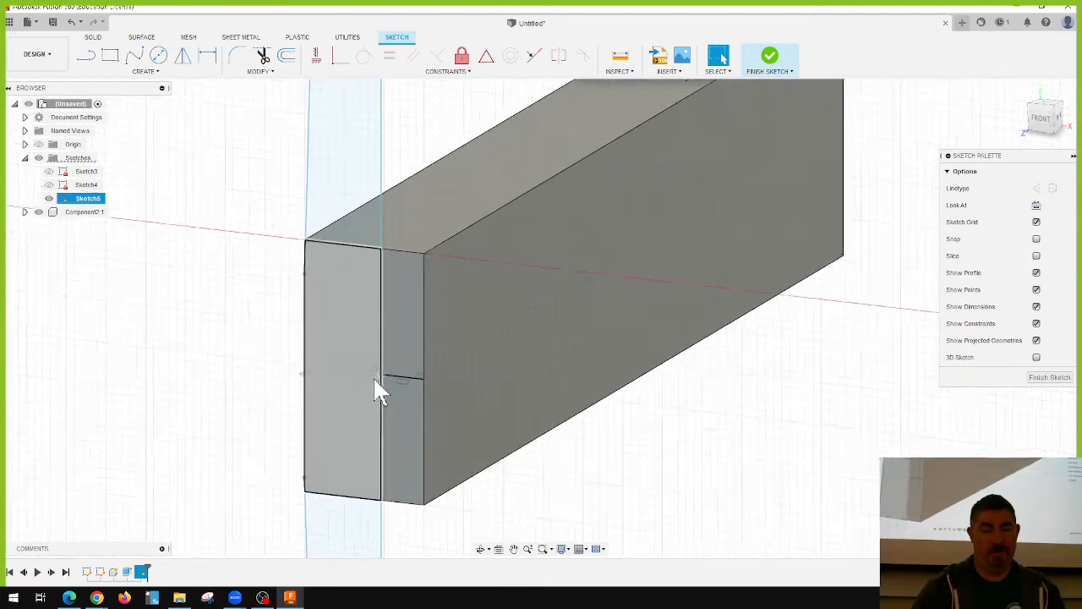
{"action": "scroll", "coordinate": [373, 377], "scroll_direction": "down", "scroll_amount": 5}
{"action": "scroll", "coordinate": [374, 377], "scroll_direction": "down", "scroll_amount": 5}
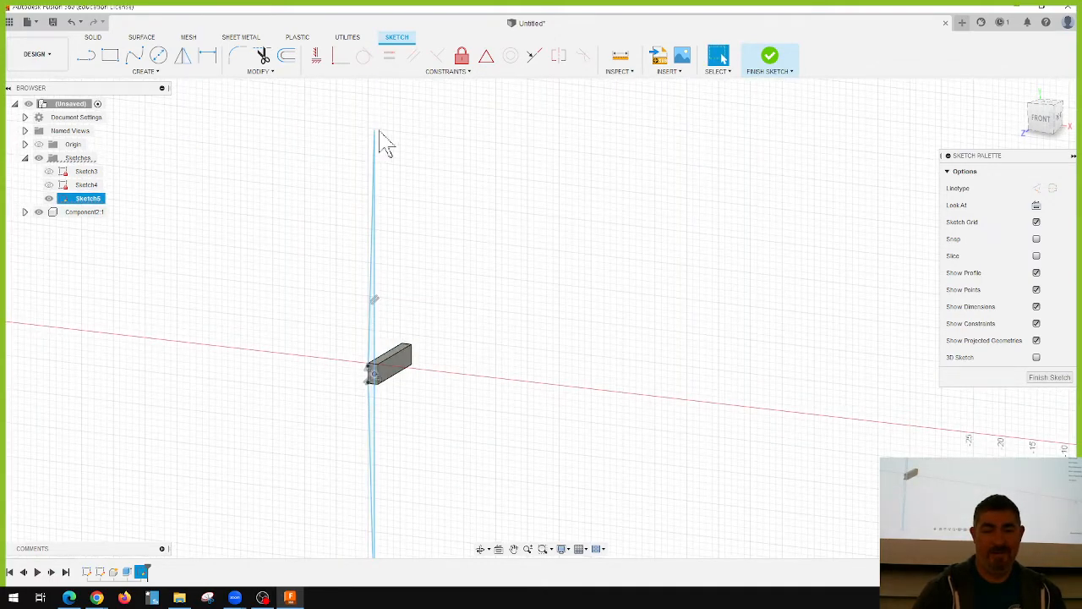
{"action": "left_click_drag", "start_coordinate": [374, 129], "coordinate": [374, 364]}
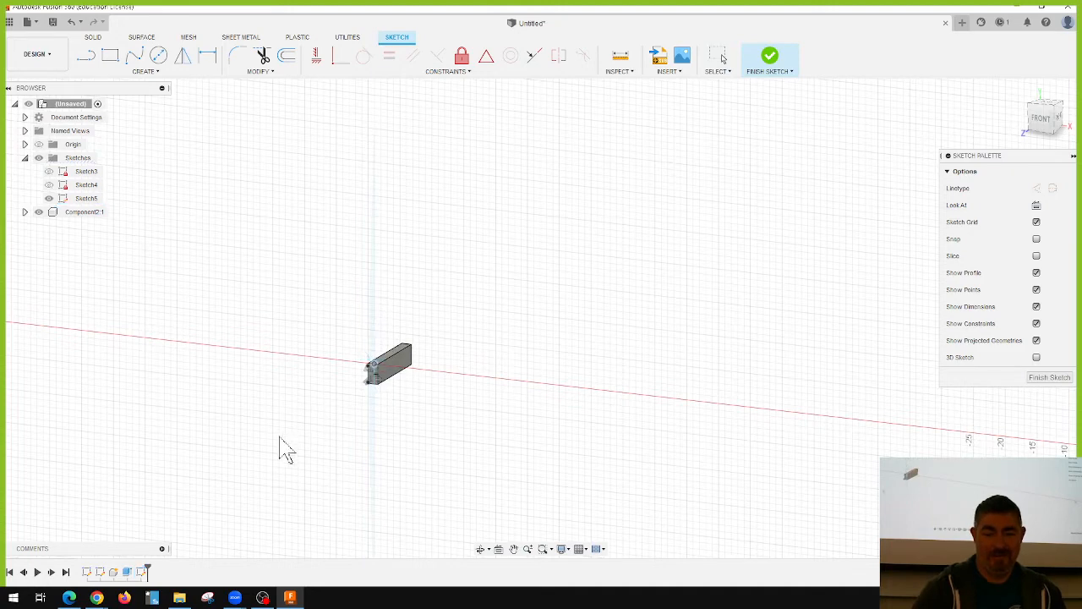
{"action": "key", "text": "Escape"}
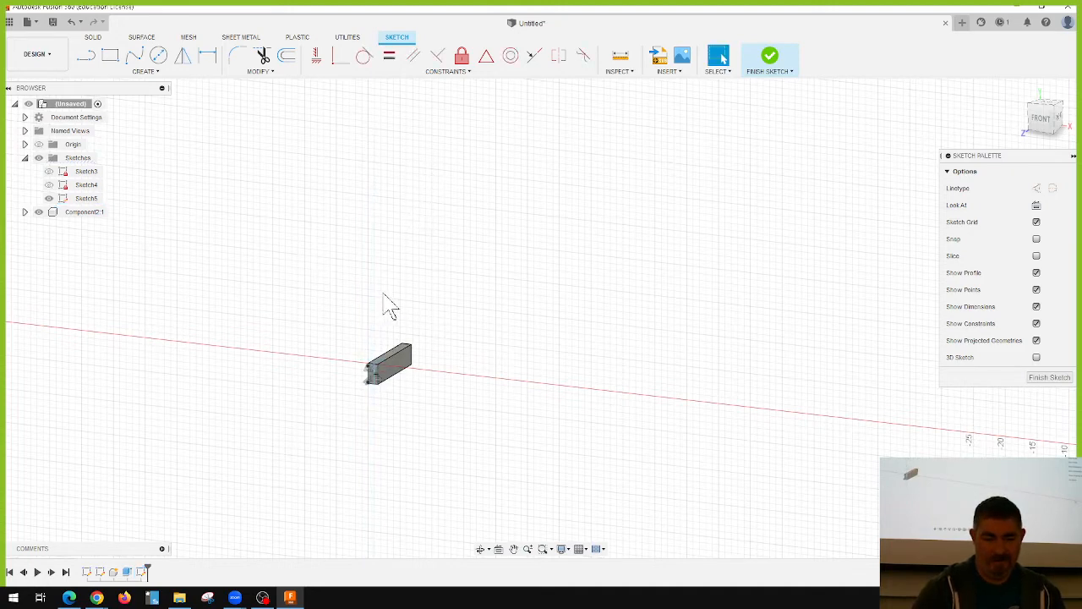
{"action": "left_click_drag", "start_coordinate": [380, 140], "coordinate": [382, 326]}
{"action": "key", "text": "Escape"}
{"action": "scroll", "coordinate": [378, 356], "scroll_direction": "up", "scroll_amount": 5}
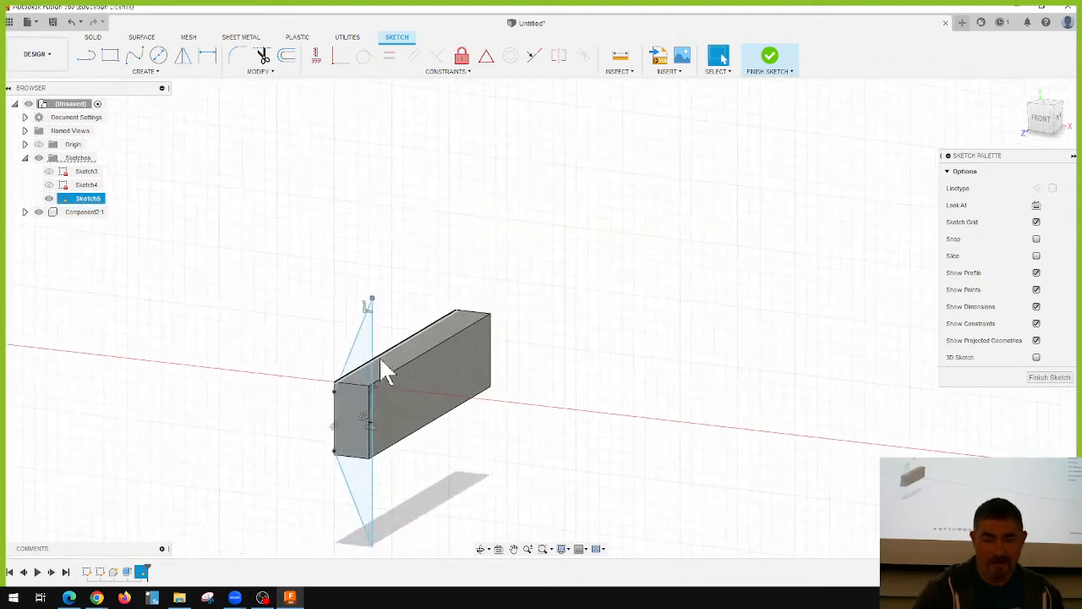
{"action": "scroll", "coordinate": [687, 369], "scroll_direction": "down", "scroll_amount": 3}
{"action": "scroll", "coordinate": [474, 419], "scroll_direction": "up", "scroll_amount": 3}
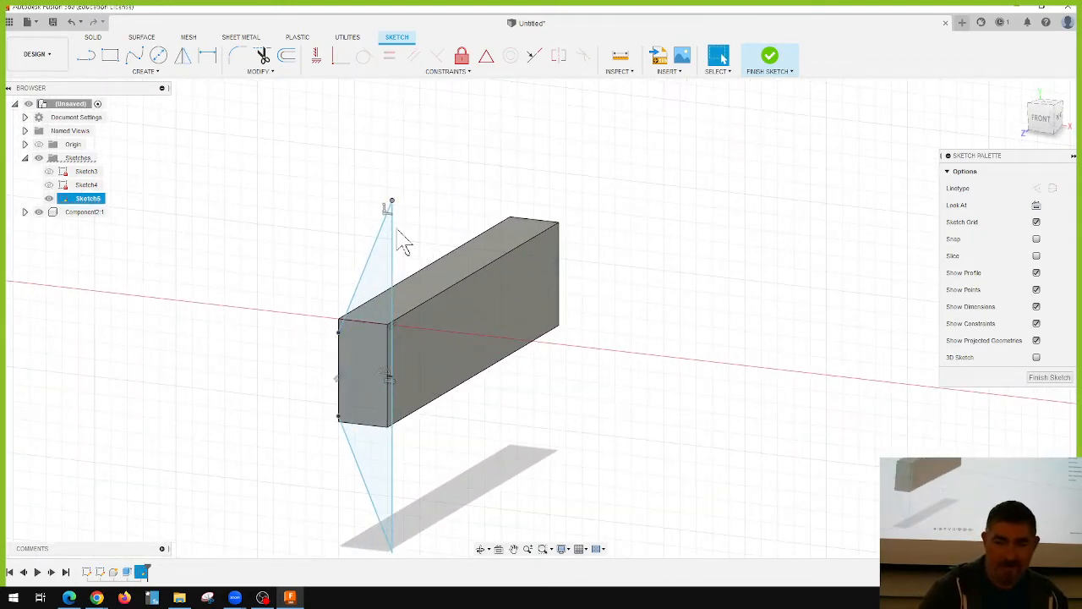
{"action": "mouse_move", "coordinate": [392, 203]}
{"action": "left_mouse_down"}
{"action": "mouse_move", "coordinate": [356, 358]}
{"action": "mouse_move", "coordinate": [376, 349]}
{"action": "left_mouse_up"}
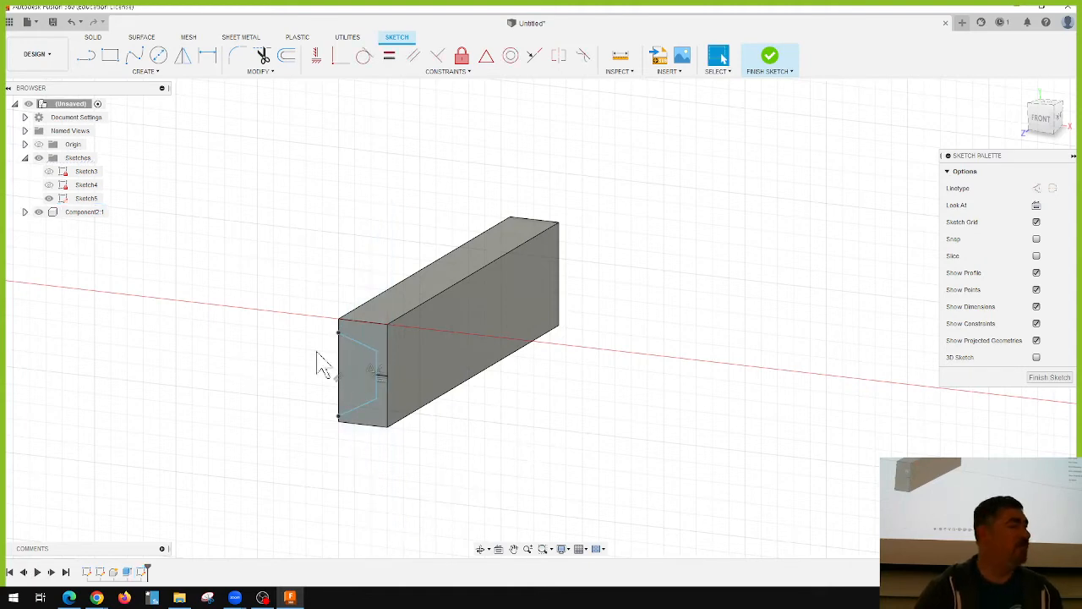
{"action": "scroll", "coordinate": [386, 356], "scroll_direction": "up", "scroll_amount": 3}
{"action": "scroll", "coordinate": [225, 406], "scroll_direction": "up", "scroll_amount": 3}
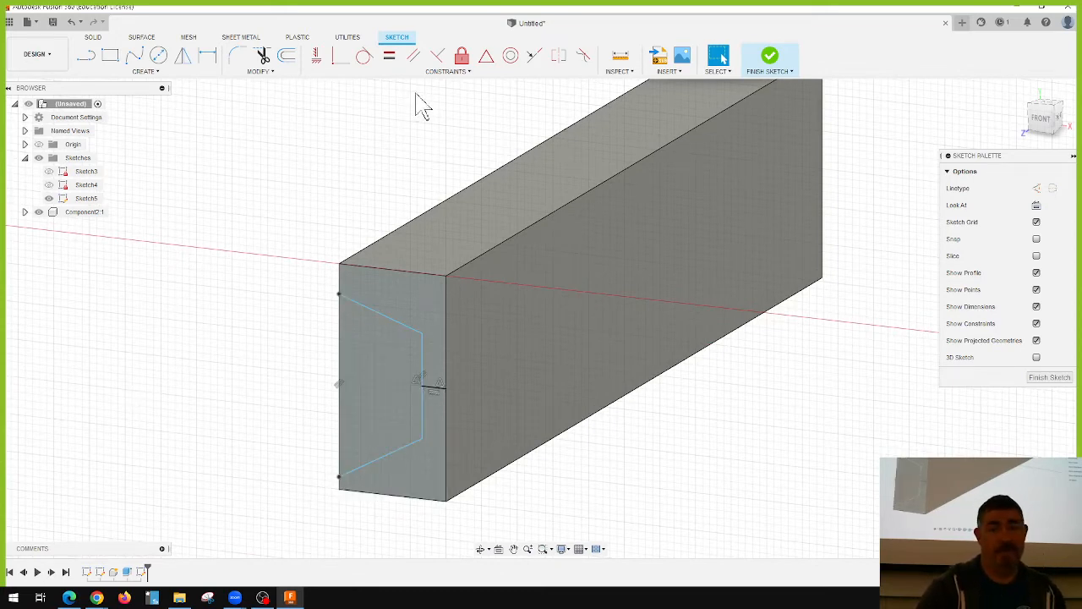
Step: Constrain the two slanted flange lines to equal length and convert the short midpoint line to construction geometry
{"action": "left_click", "coordinate": [389, 55]}
{"action": "left_click", "coordinate": [399, 328]}
{"action": "left_click", "coordinate": [397, 455]}
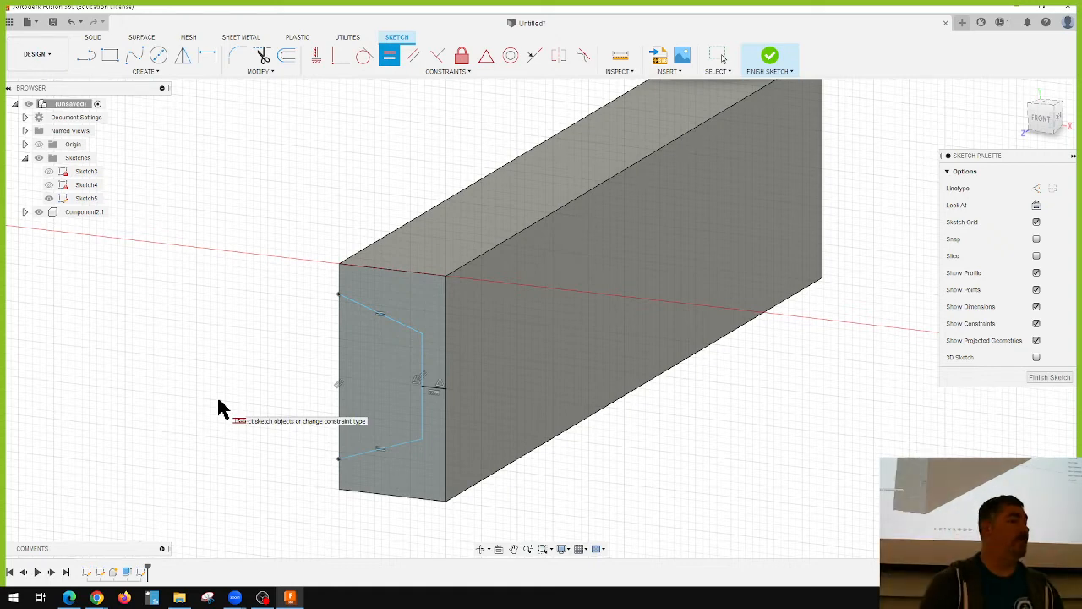
{"action": "key", "text": "Escape"}
{"action": "left_click", "coordinate": [433, 388]}
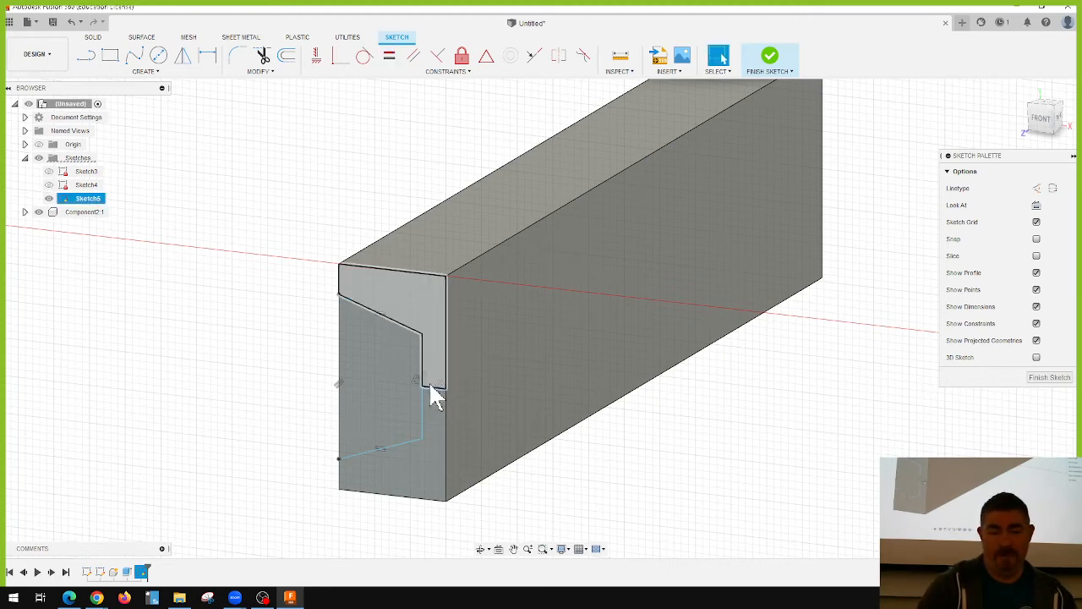
{"action": "left_click", "coordinate": [1037, 187]}
{"action": "left_click", "coordinate": [694, 470]}
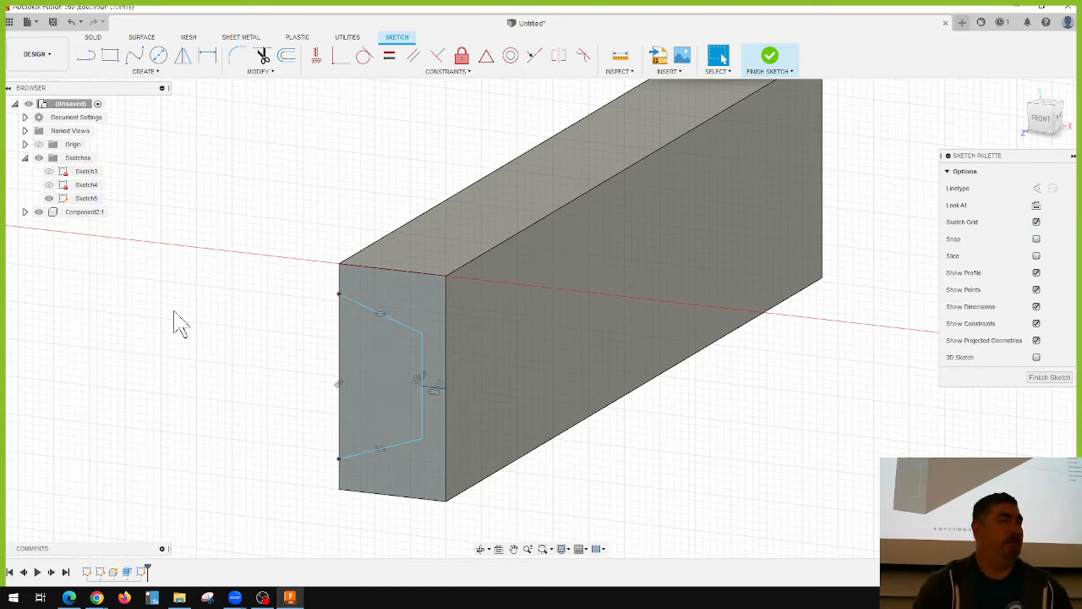
Step: Shift the upper flange line's outer end point and the web line slightly to test how the constrained outline moves
{"action": "left_click", "coordinate": [339, 291]}
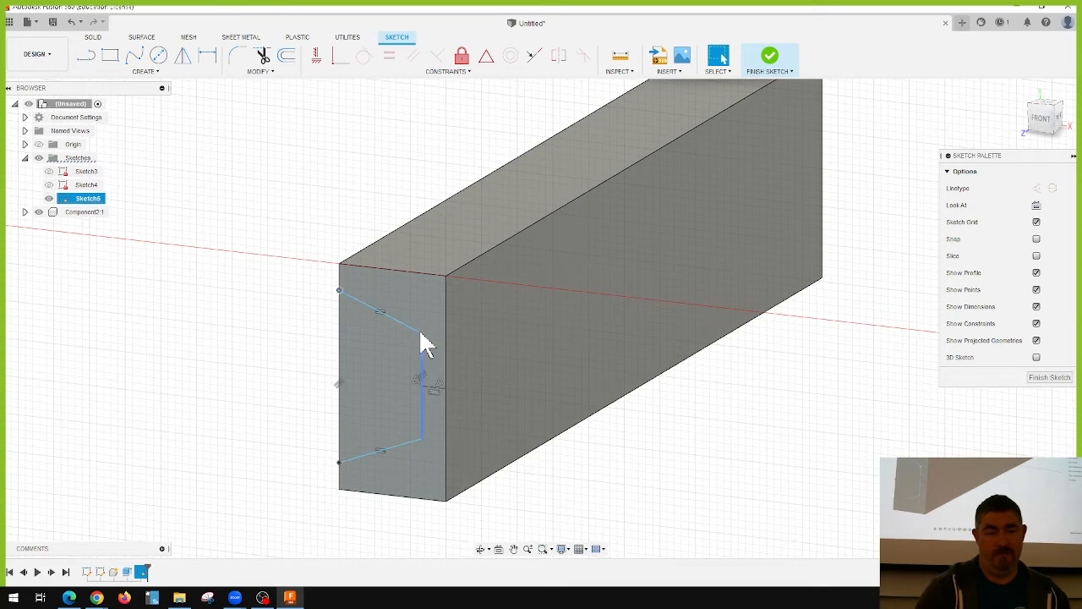
{"action": "mouse_move", "coordinate": [422, 372]}
{"action": "left_mouse_down"}
{"action": "mouse_move", "coordinate": [440, 350]}
{"action": "mouse_move", "coordinate": [398, 343]}
{"action": "mouse_move", "coordinate": [411, 345]}
{"action": "left_mouse_up"}
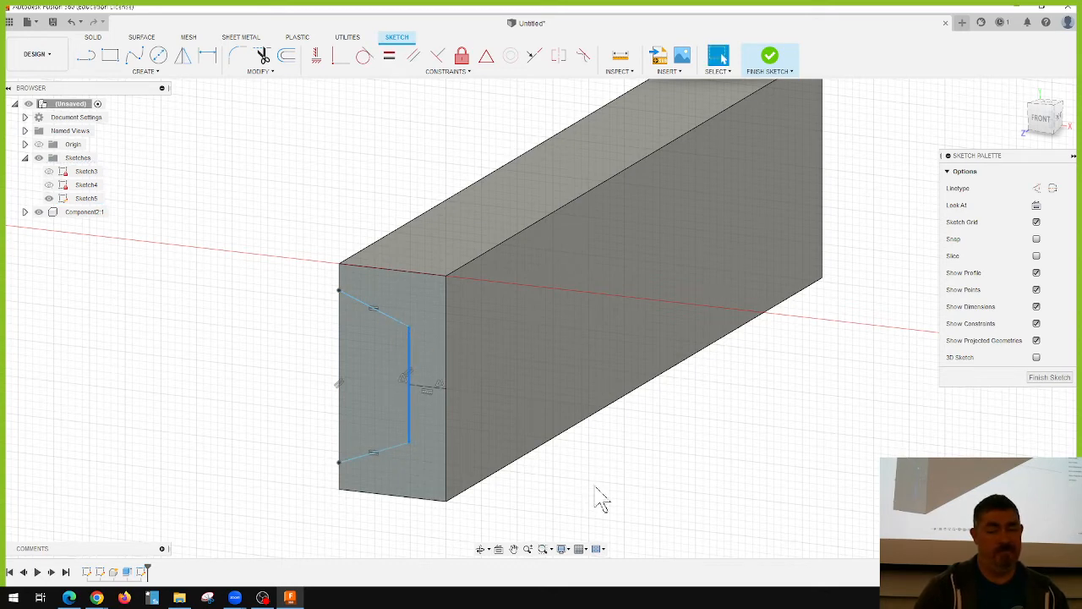
{"action": "left_click", "coordinate": [598, 481]}
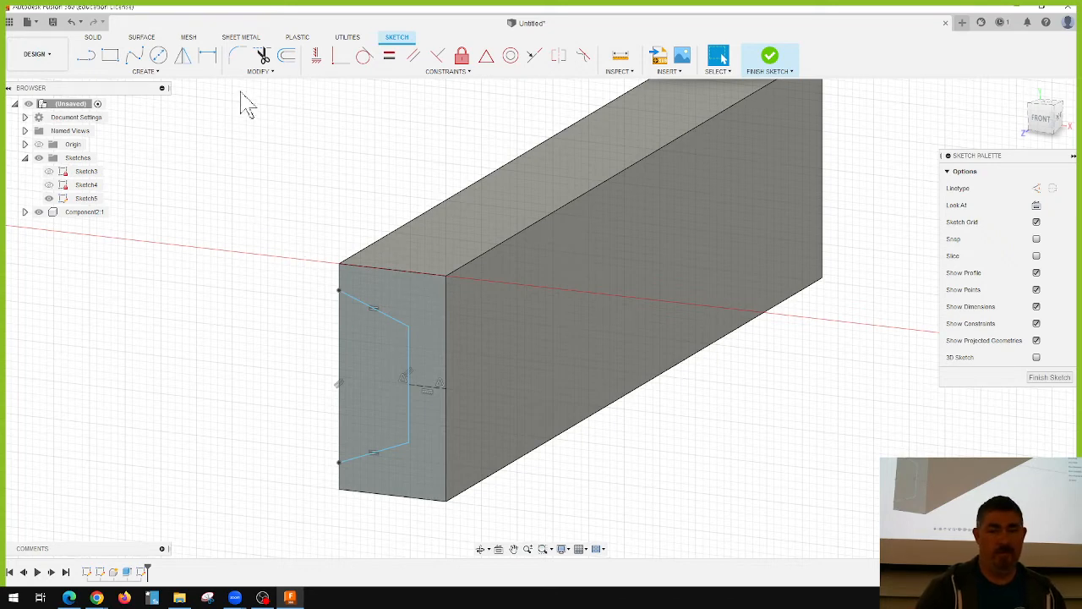
Step: Dimension the web thickness between the vertical inner line and the face's outer edge as 0.258 in
{"action": "left_click", "coordinate": [218, 61]}
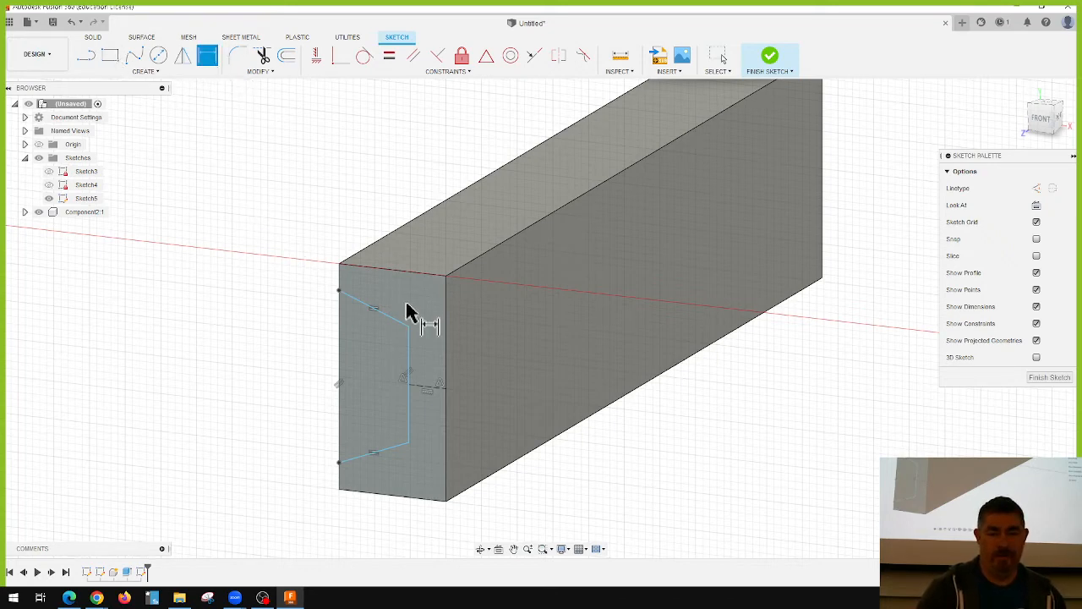
{"action": "left_click", "coordinate": [410, 358]}
{"action": "left_click", "coordinate": [447, 359]}
{"action": "left_click", "coordinate": [526, 351]}
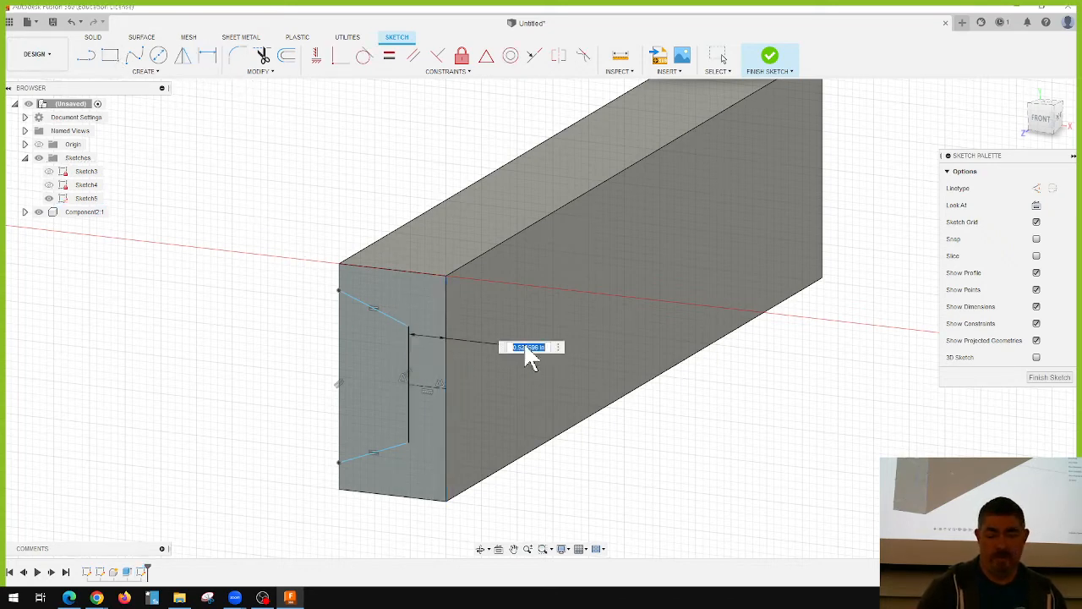
{"action": "type", "text": ".25"}
{"action": "key", "text": "Return"}
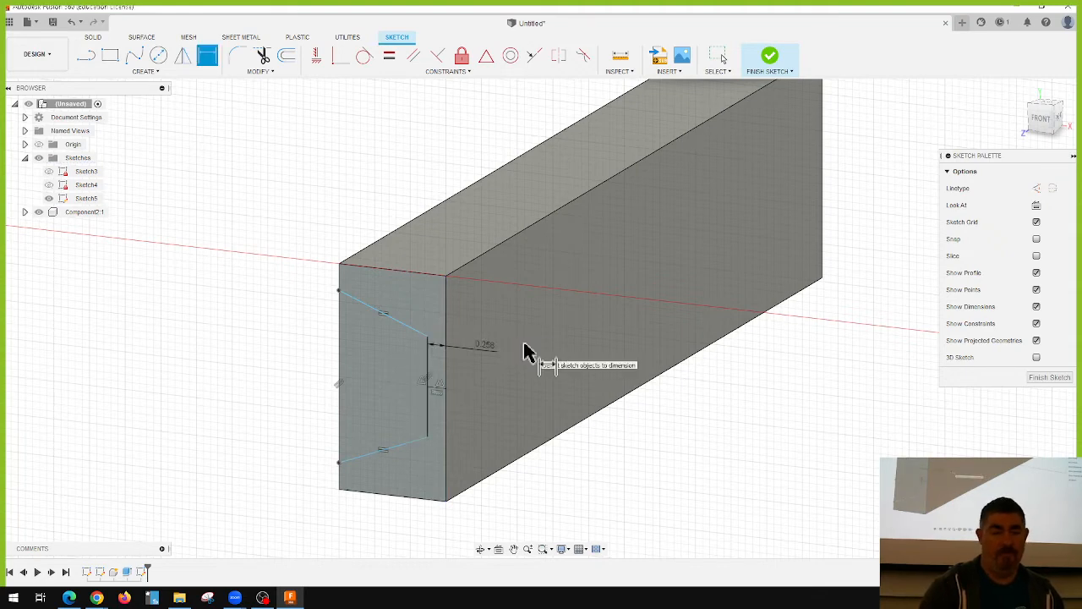
Step: Dimension the upper flange's tip thickness, from the inner line's outer end point to the face's top edge, as 0.125 in
{"action": "left_click", "coordinate": [338, 290]}
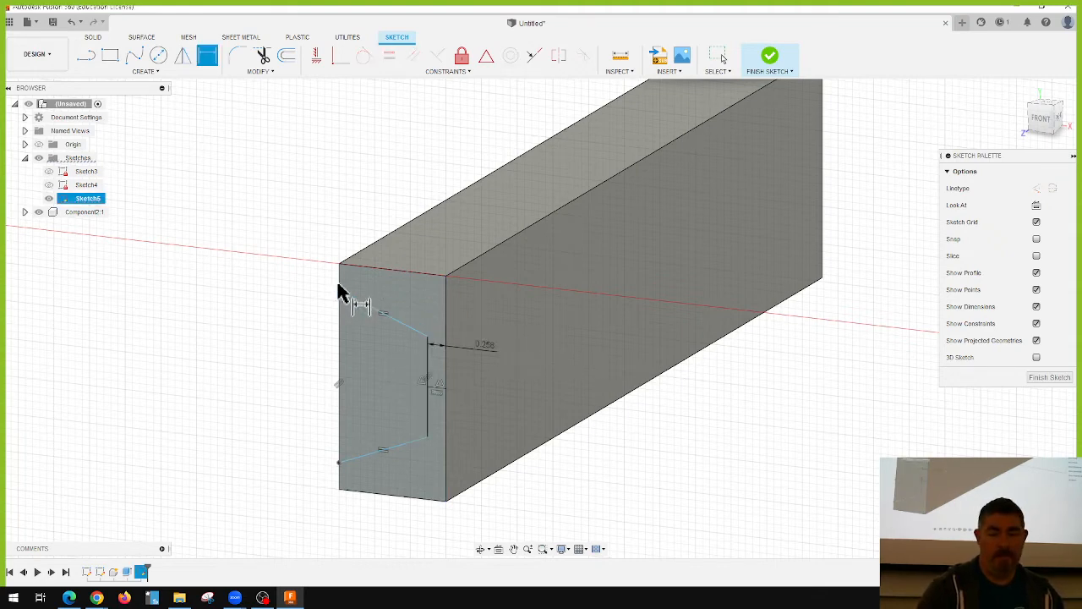
{"action": "left_click", "coordinate": [353, 268]}
{"action": "left_click", "coordinate": [294, 274]}
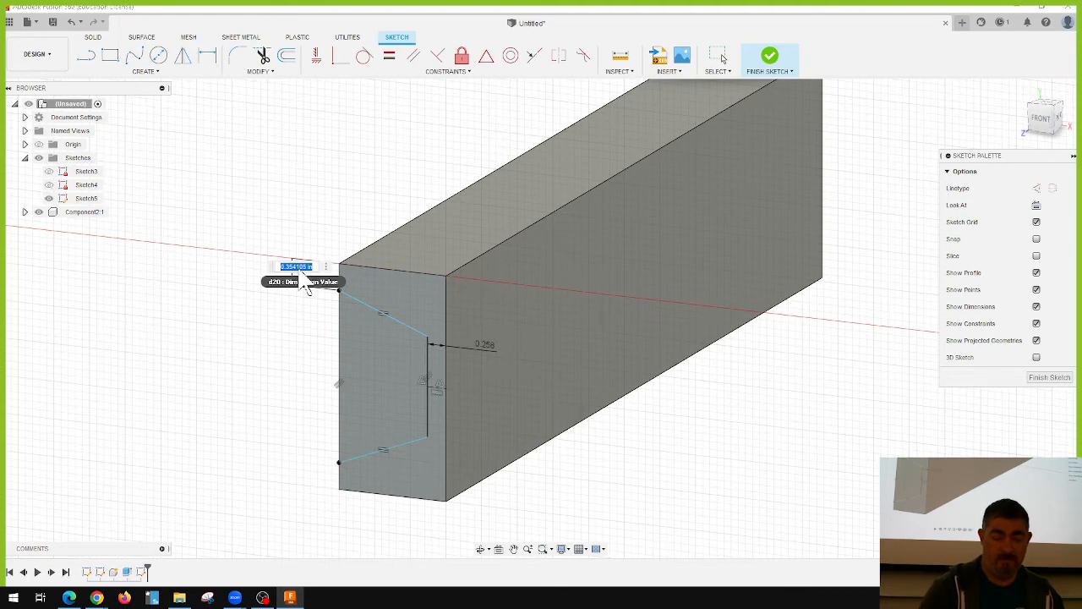
{"action": "key", "text": "Return"}
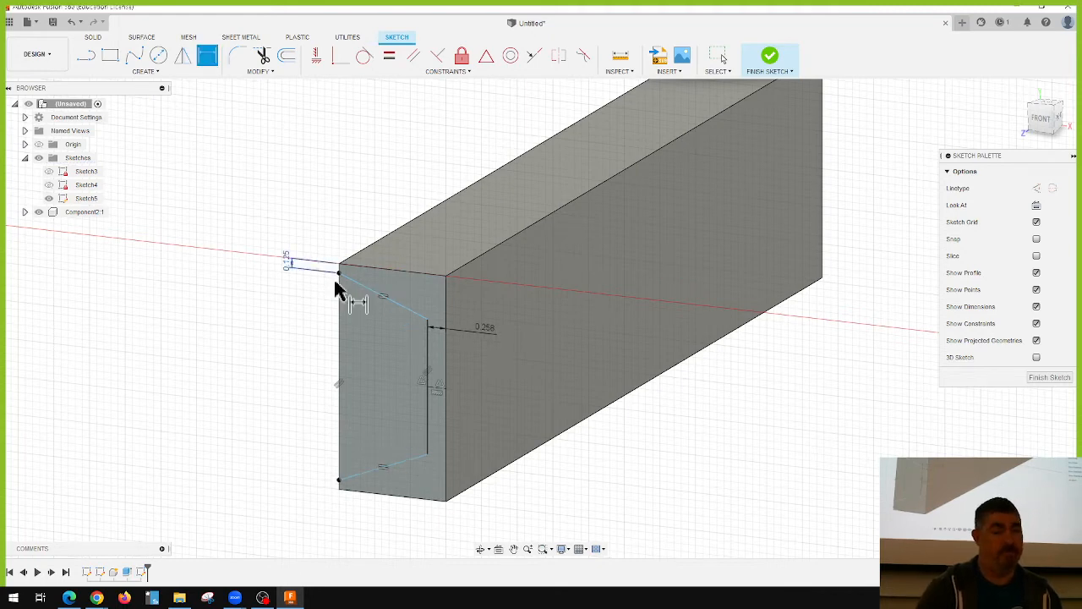
Step: Dimension the angle between the upper slanted flange line and the face's top edge as 20 degrees
{"action": "left_click", "coordinate": [399, 303]}
{"action": "left_click", "coordinate": [412, 274]}
{"action": "left_click", "coordinate": [555, 319]}
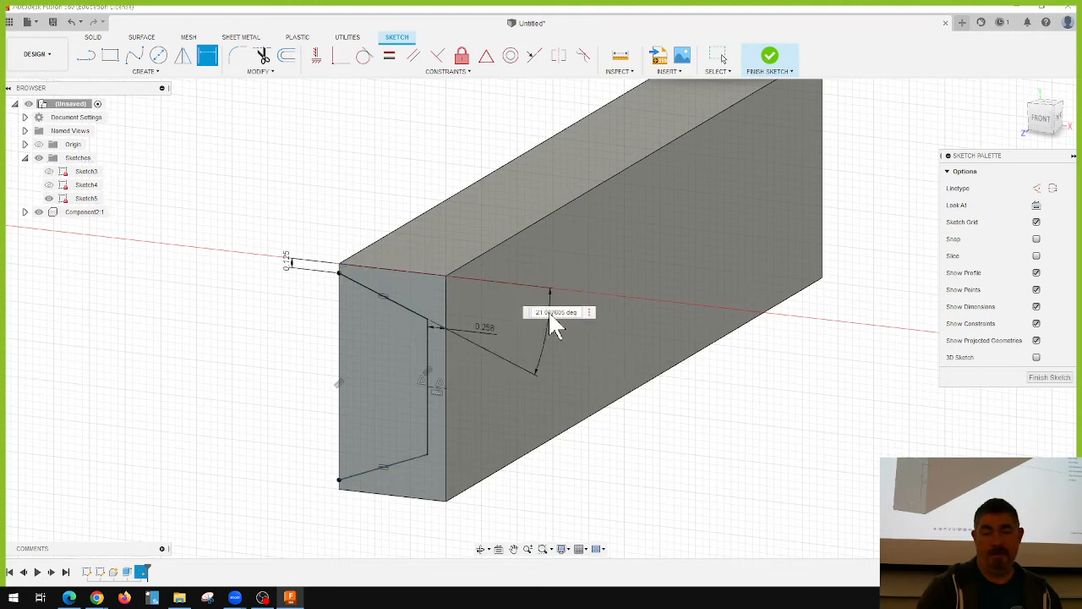
{"action": "type", "text": "20"}
{"action": "key", "text": "Return"}
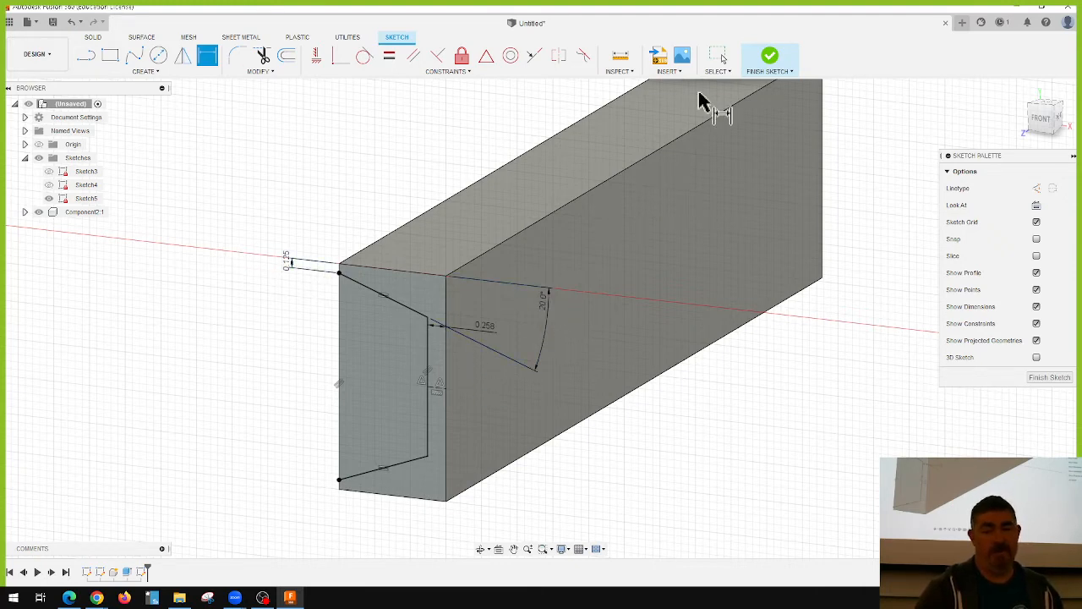
Step: Finish the sketch and extrude-cut the inner channel profile through the full length of the member with extent All and direction flipped
{"action": "left_click", "coordinate": [770, 57]}
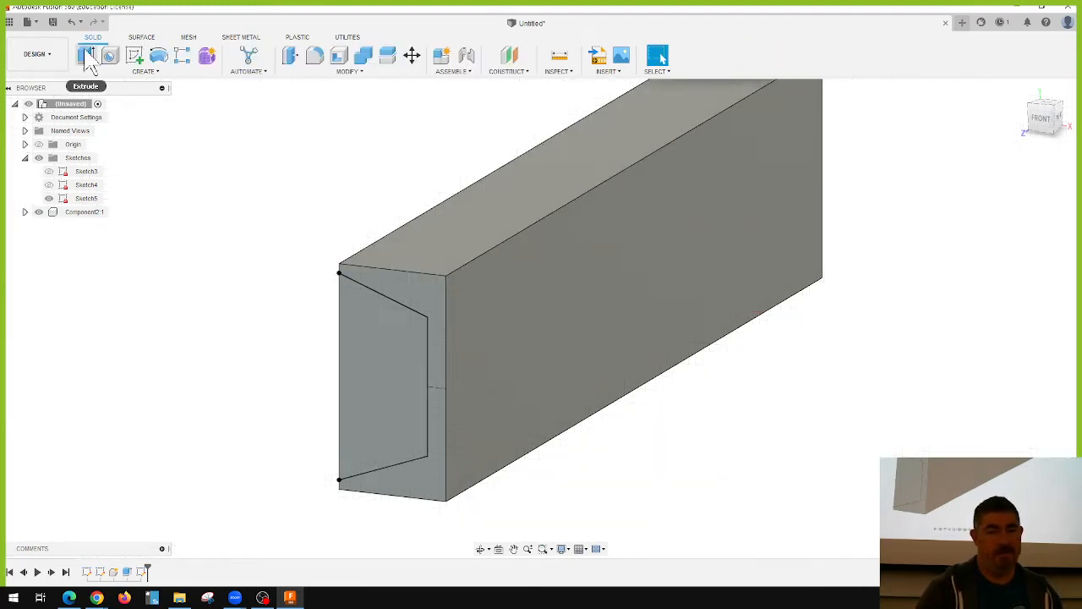
{"action": "left_click", "coordinate": [85, 55]}
{"action": "left_click", "coordinate": [374, 345]}
{"action": "left_click", "coordinate": [1024, 238]}
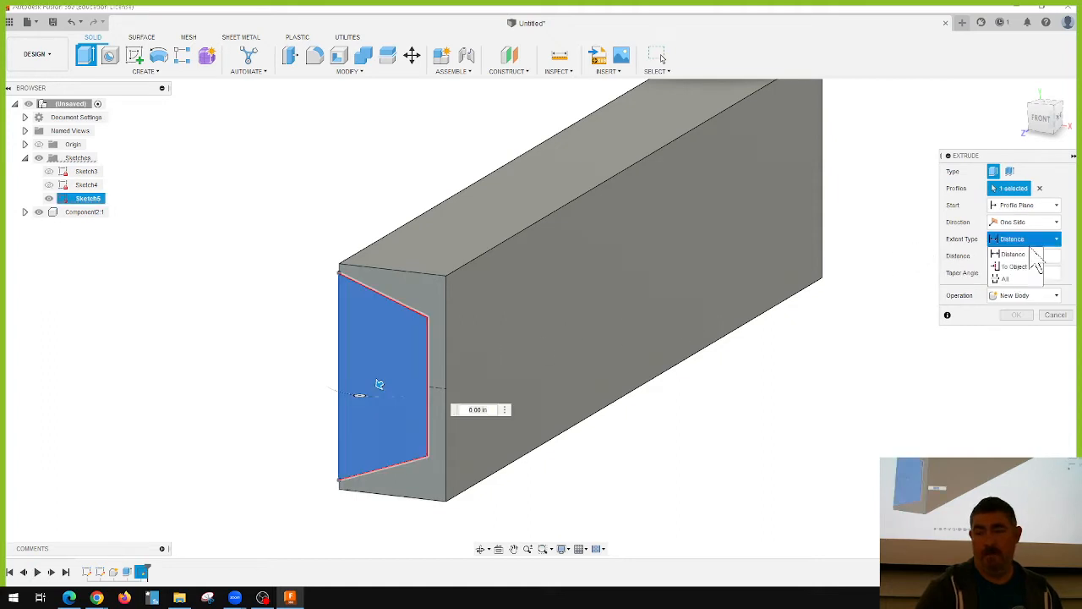
{"action": "left_click", "coordinate": [1029, 280]}
{"action": "left_click", "coordinate": [995, 257]}
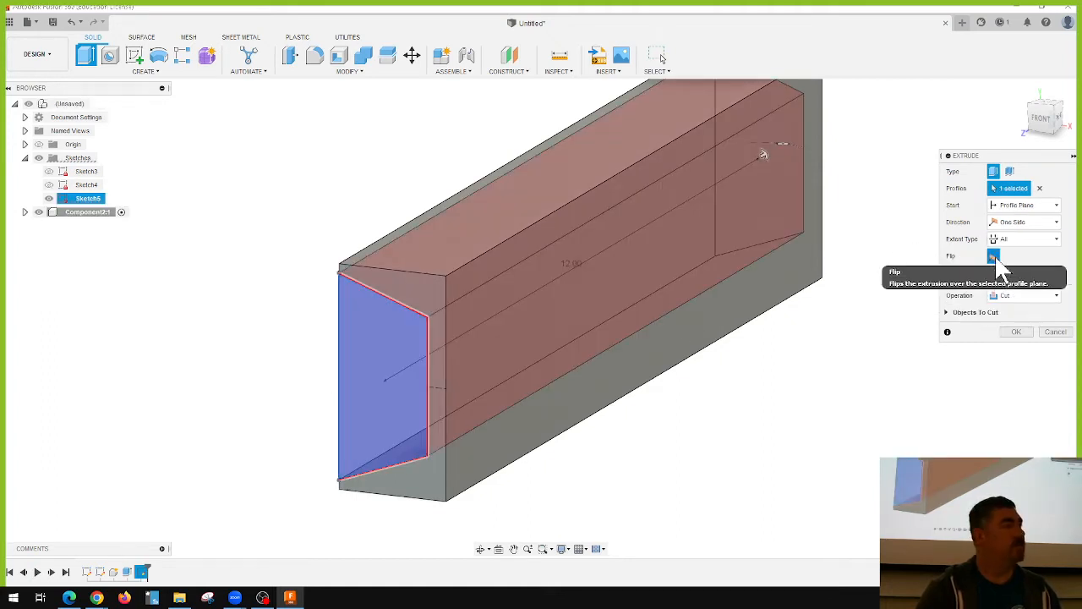
{"action": "left_click", "coordinate": [1017, 332]}
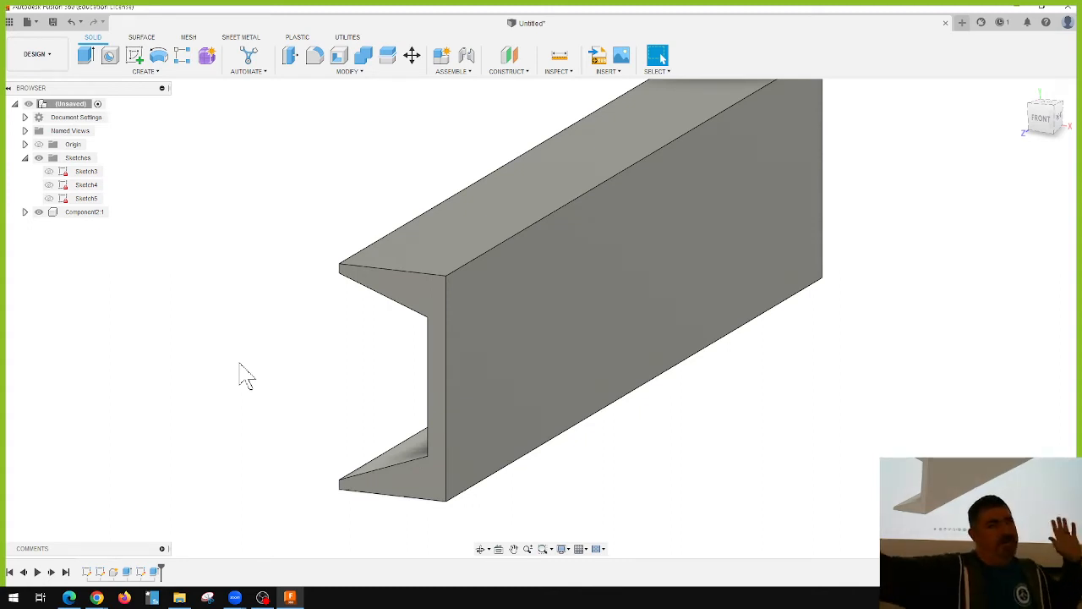
Step: Assign the Steel ASTM A36 physical material to the channel component
{"action": "scroll", "coordinate": [271, 330], "scroll_direction": "down", "scroll_amount": 2}
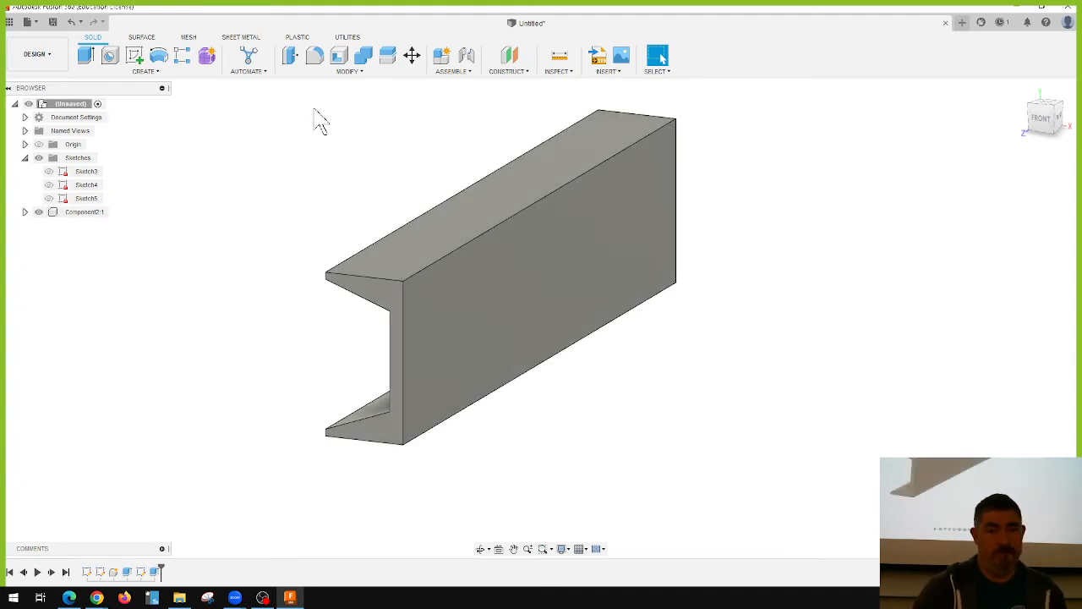
{"action": "left_click", "coordinate": [348, 72]}
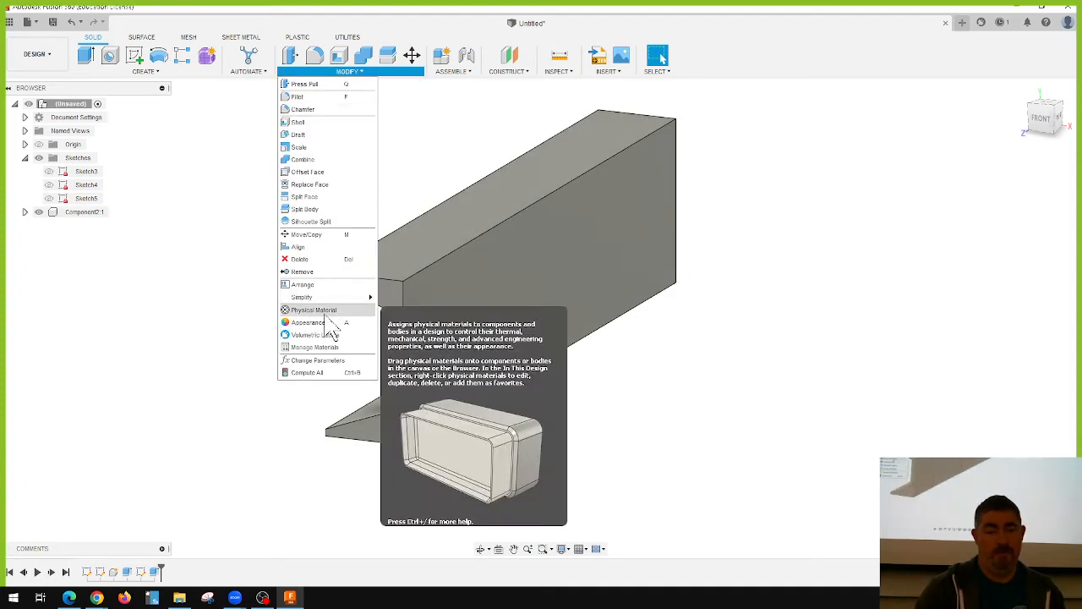
{"action": "key", "text": "Escape"}
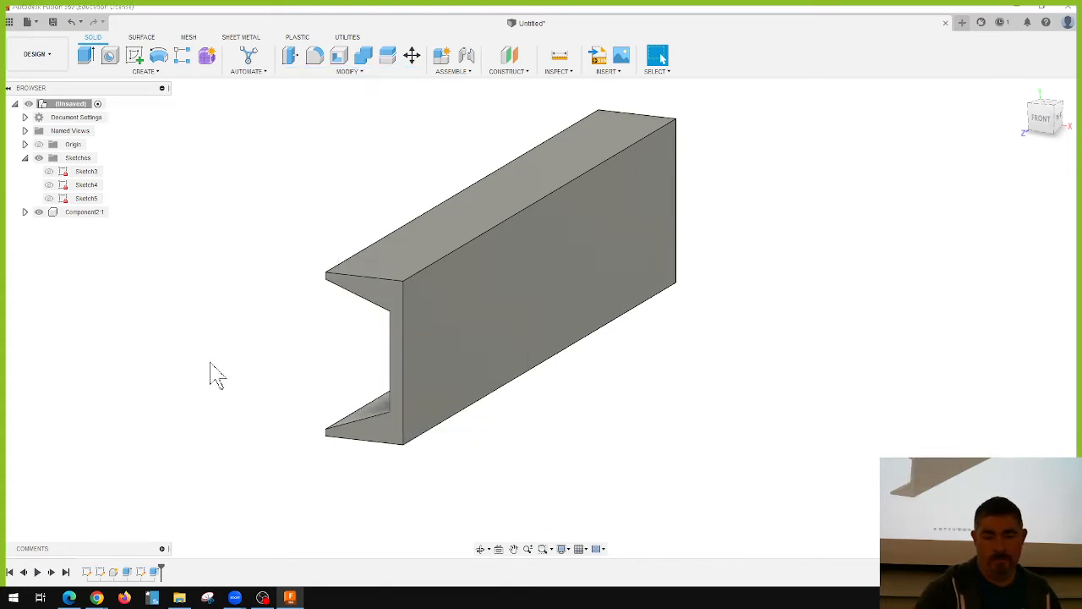
{"action": "key", "text": "a"}
{"action": "scroll", "coordinate": [972, 435], "scroll_direction": "down", "scroll_amount": 5}
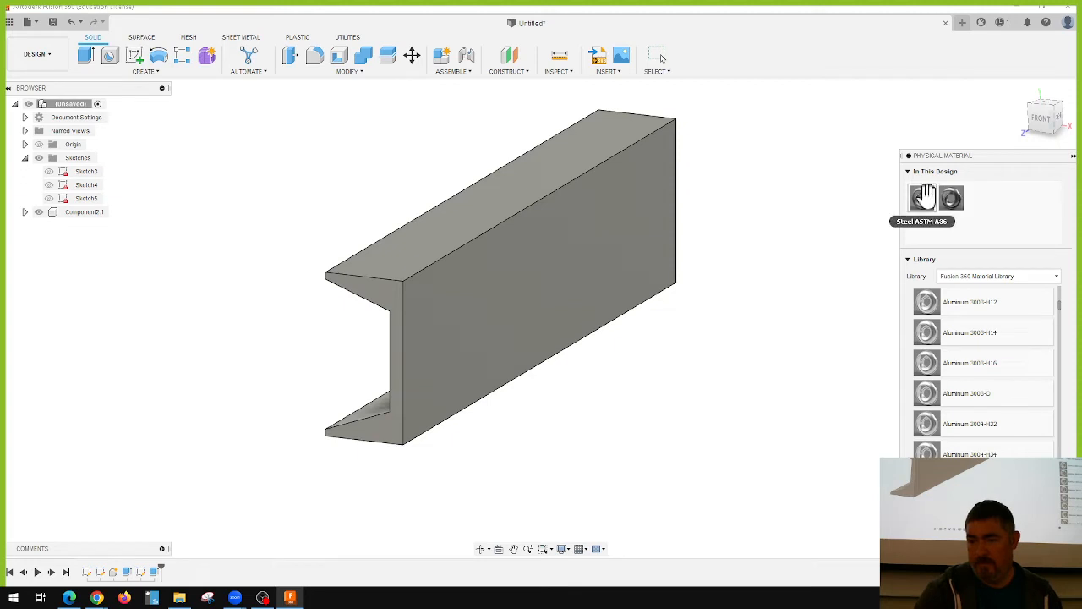
{"action": "left_click_drag", "start_coordinate": [924, 196], "coordinate": [73, 215]}
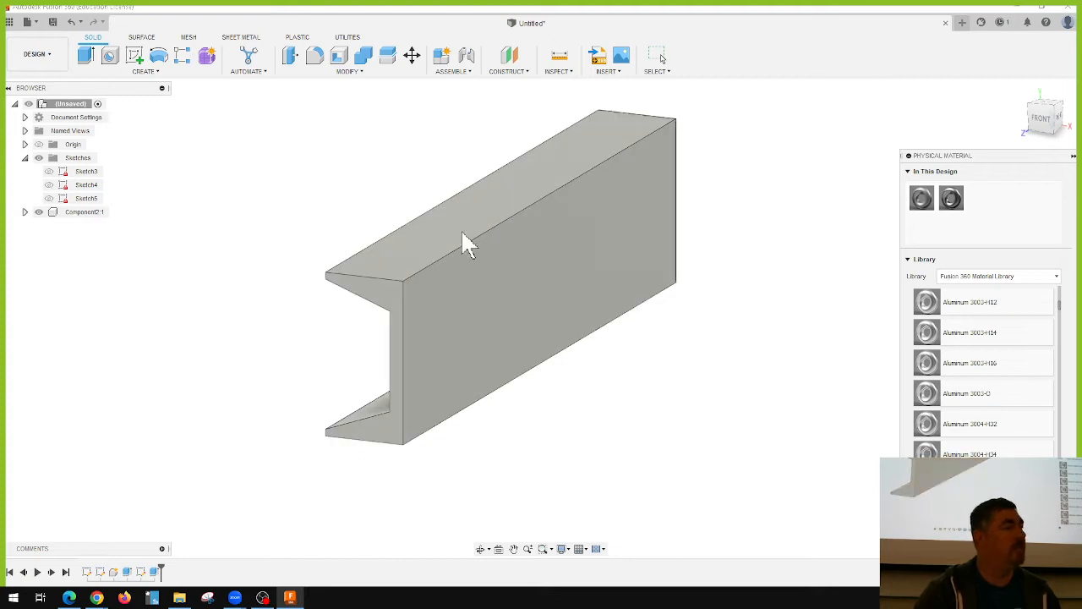
{"action": "left_click", "coordinate": [658, 56]}
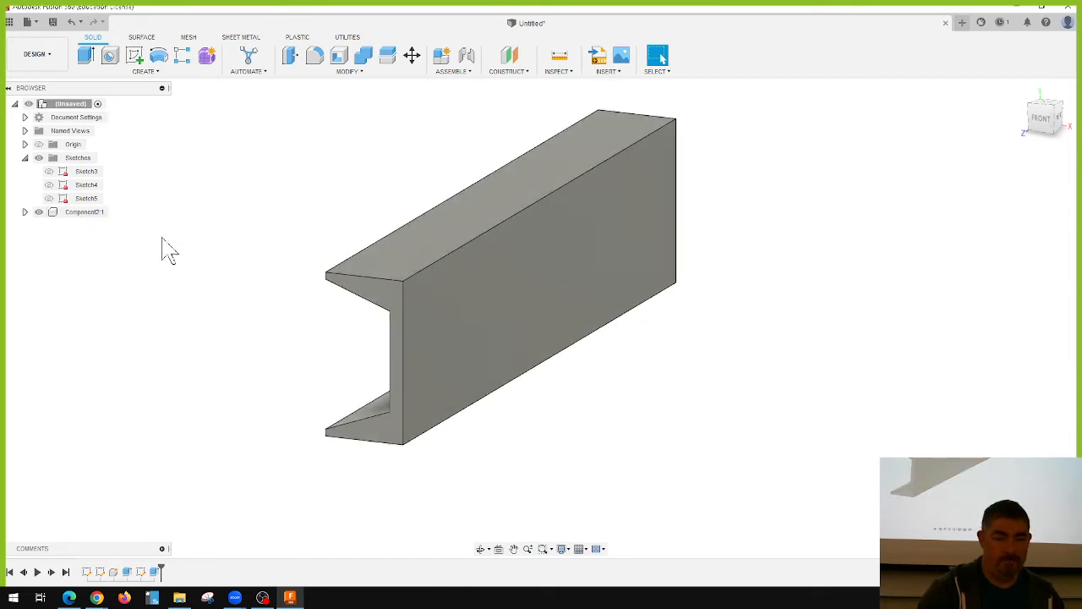
{"action": "right_click", "coordinate": [84, 213]}
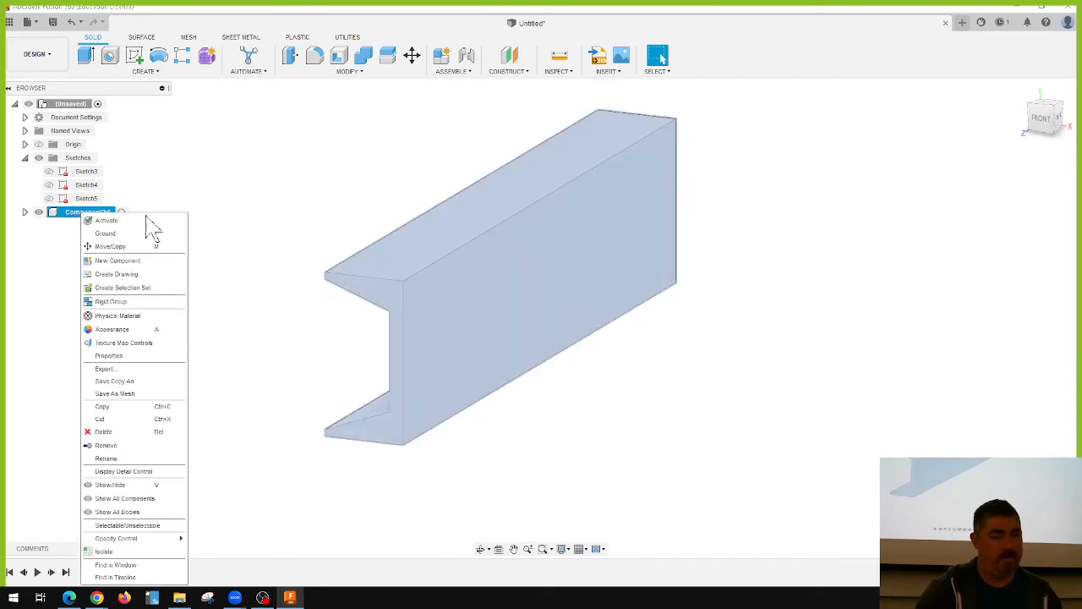
{"action": "left_click", "coordinate": [311, 178]}
{"action": "left_click", "coordinate": [288, 191]}
Step: Fillet the inner tip edges of the upper and lower flanges with a 0.125 in radius
{"action": "left_click", "coordinate": [314, 55]}
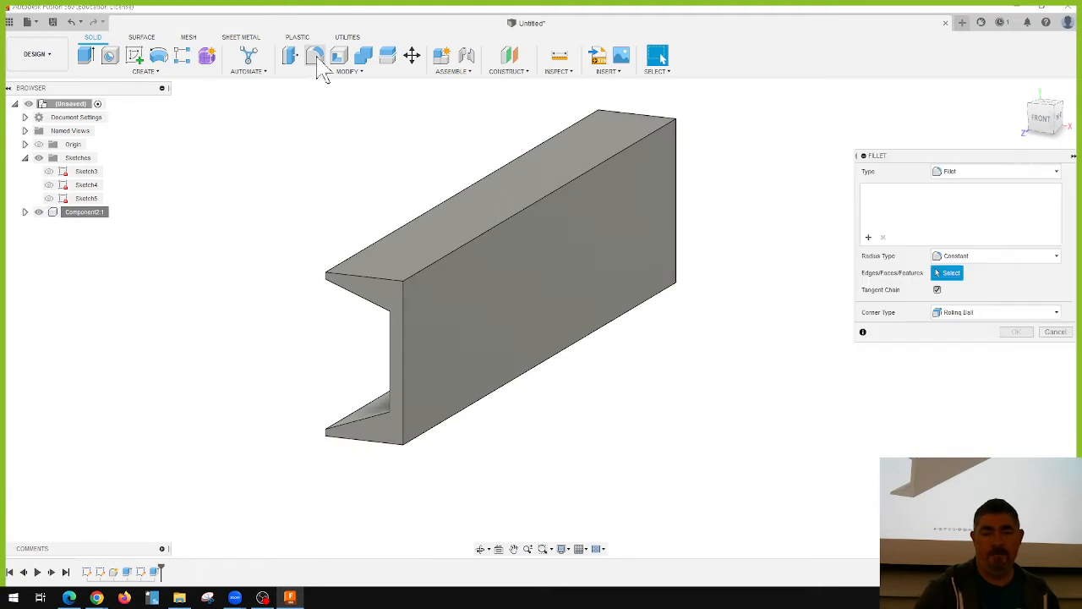
{"action": "left_click", "coordinate": [367, 259]}
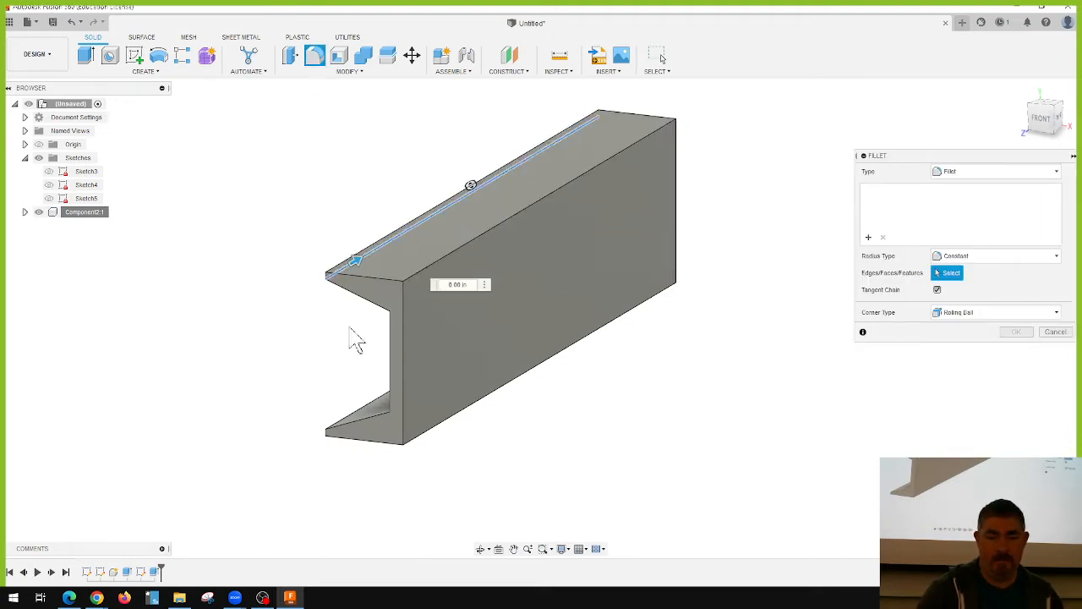
{"action": "left_click", "coordinate": [352, 413]}
{"action": "type", "text": ".12"}
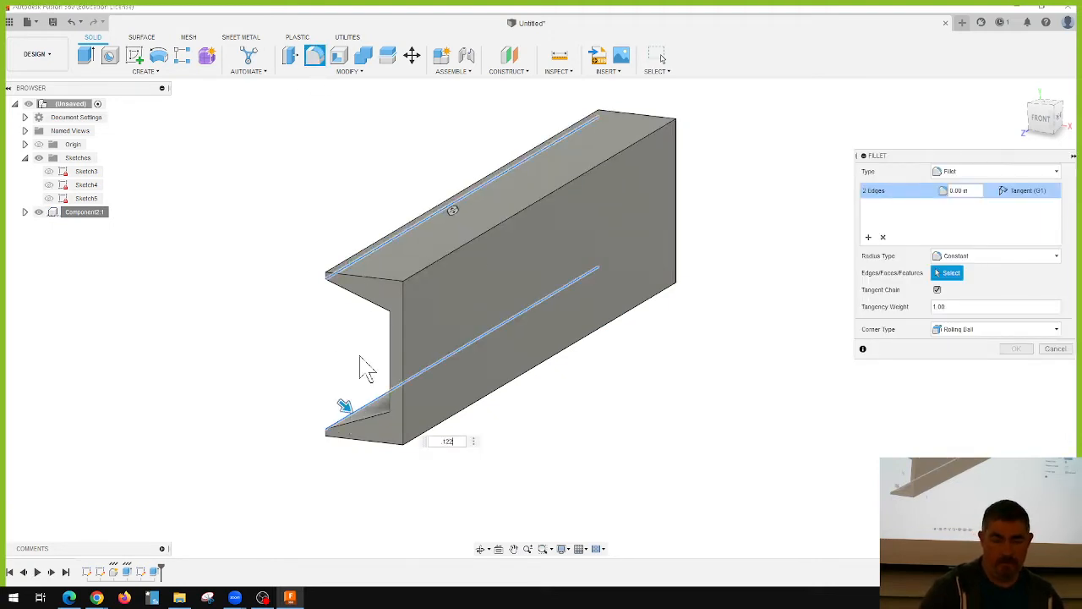
{"action": "type", "text": "25"}
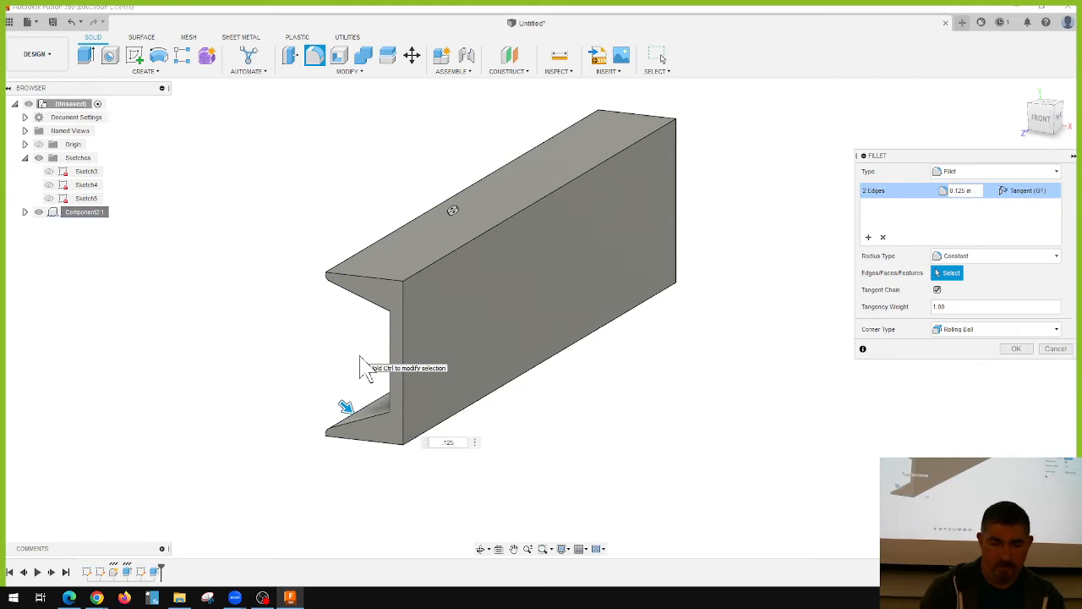
{"action": "key", "text": "Return"}
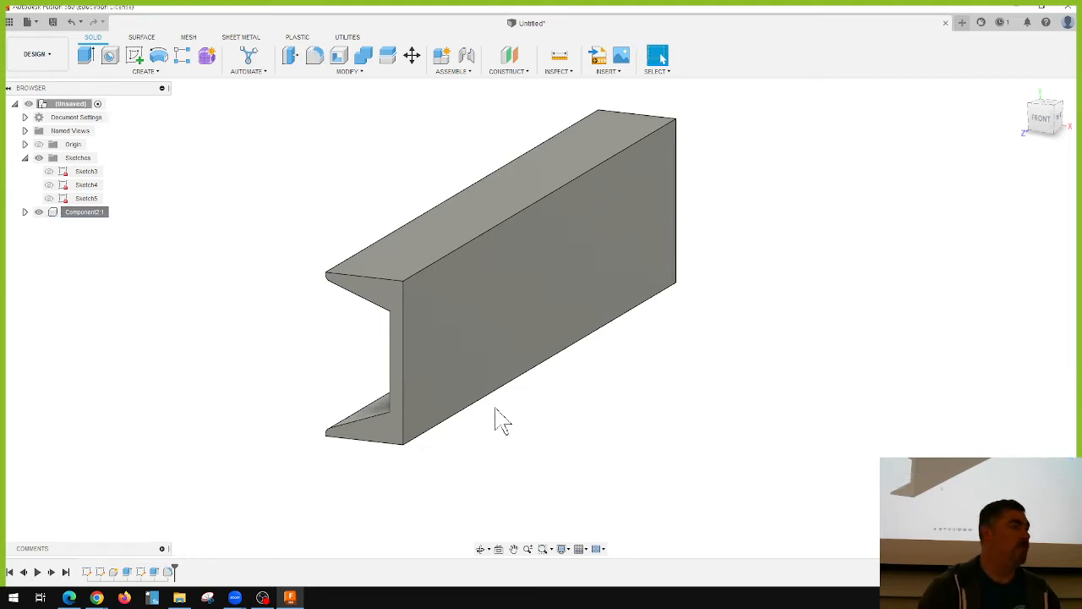
Step: Open the channel component's properties and examine its physical data for the mass
{"action": "right_click", "coordinate": [84, 213]}
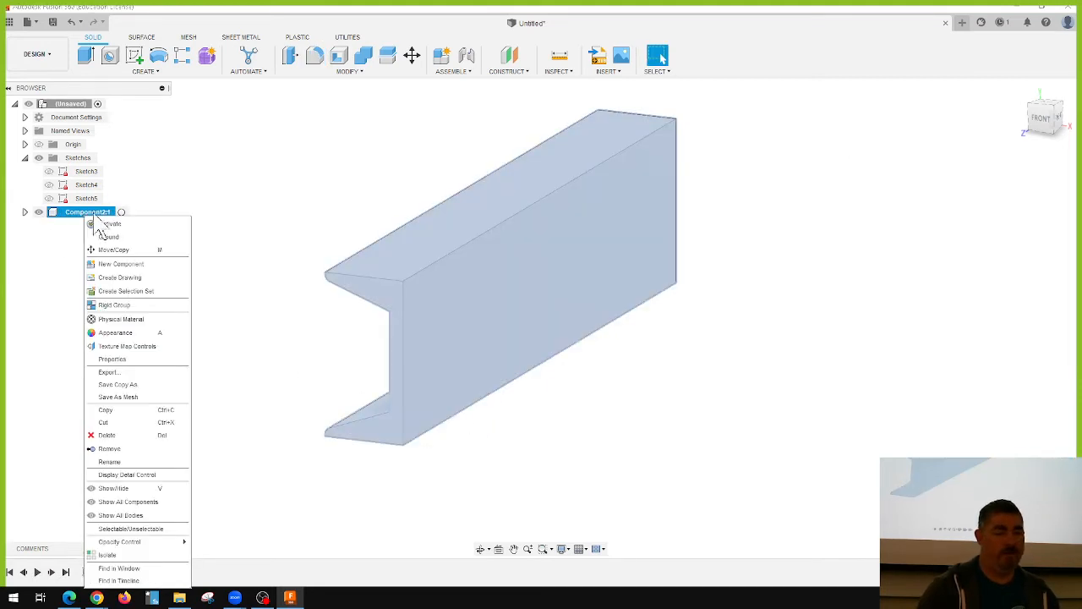
{"action": "left_click", "coordinate": [127, 361]}
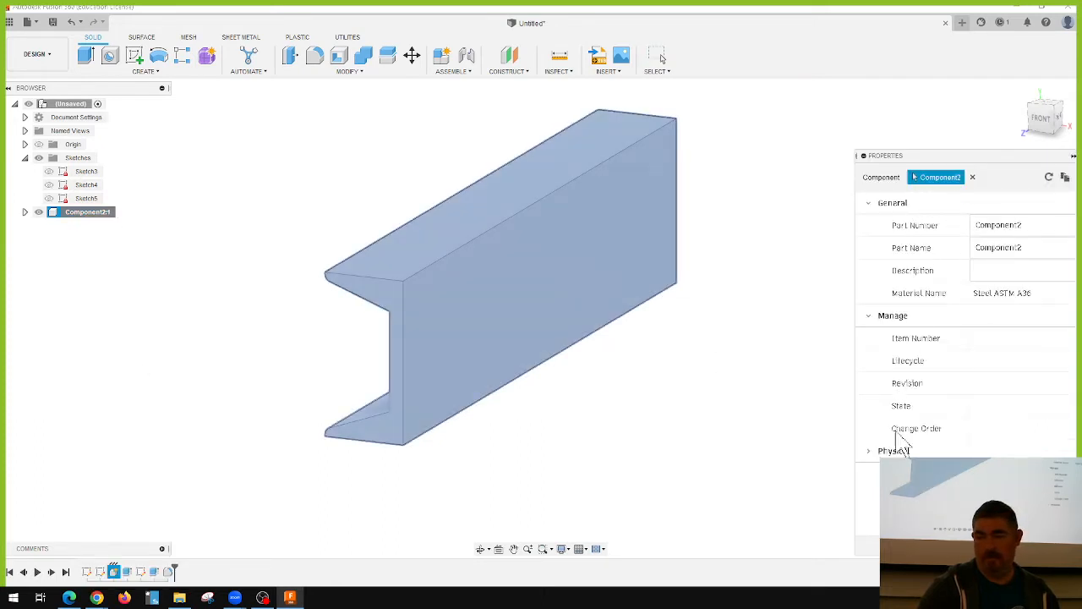
{"action": "left_click", "coordinate": [869, 452]}
{"action": "scroll", "coordinate": [954, 442], "scroll_direction": "down", "scroll_amount": 3}
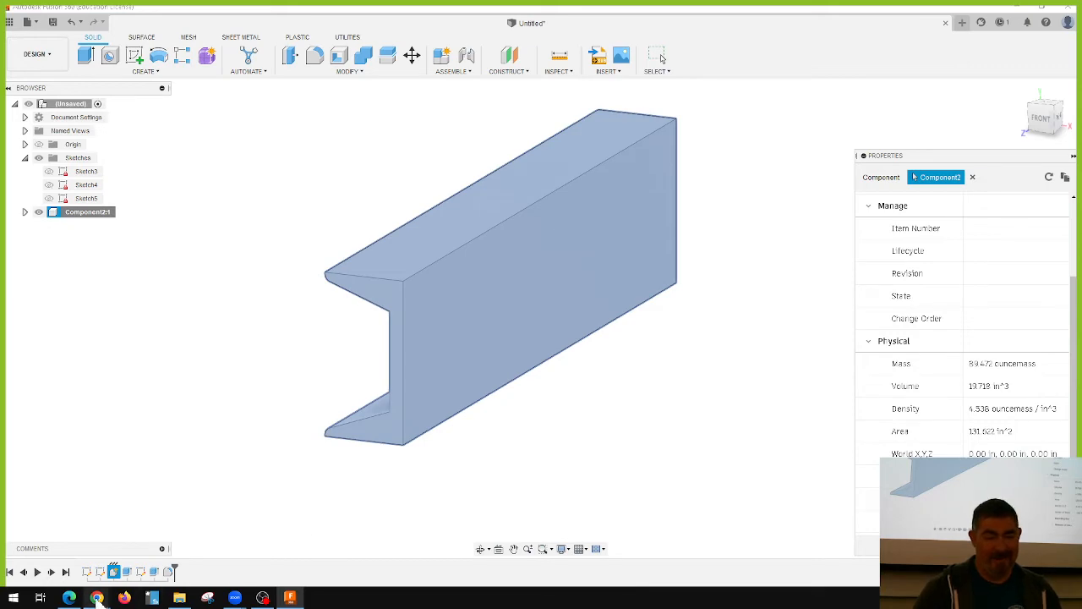
Step: Switch to Chrome, open a new tab, and reduce the browser window so the component's mass stays in view
{"action": "mouse_move", "coordinate": [96, 597]}
{"action": "left_click", "coordinate": [169, 554]}
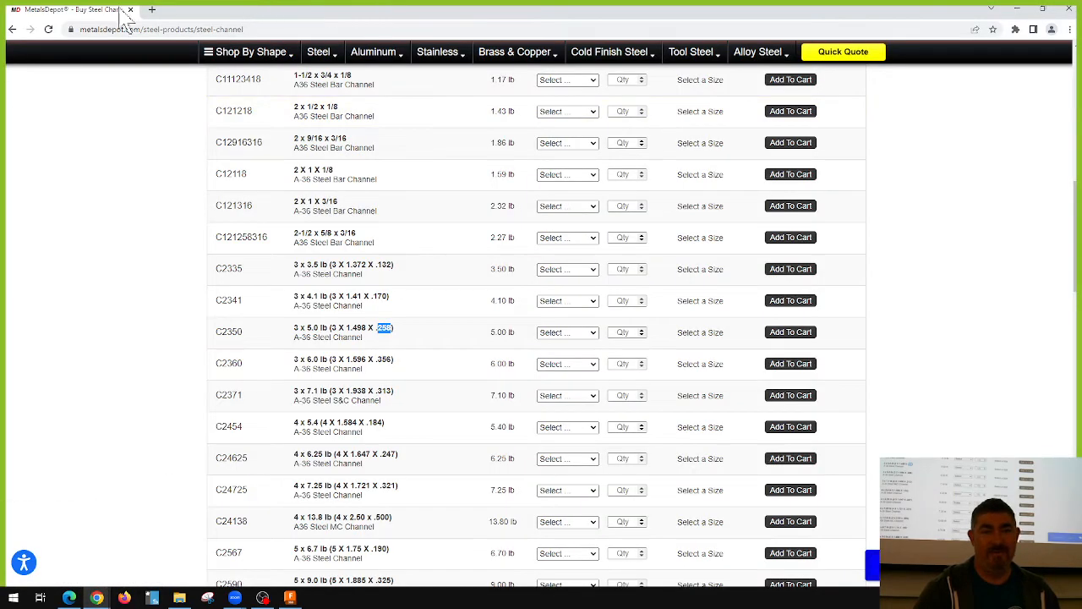
{"action": "left_click", "coordinate": [150, 10]}
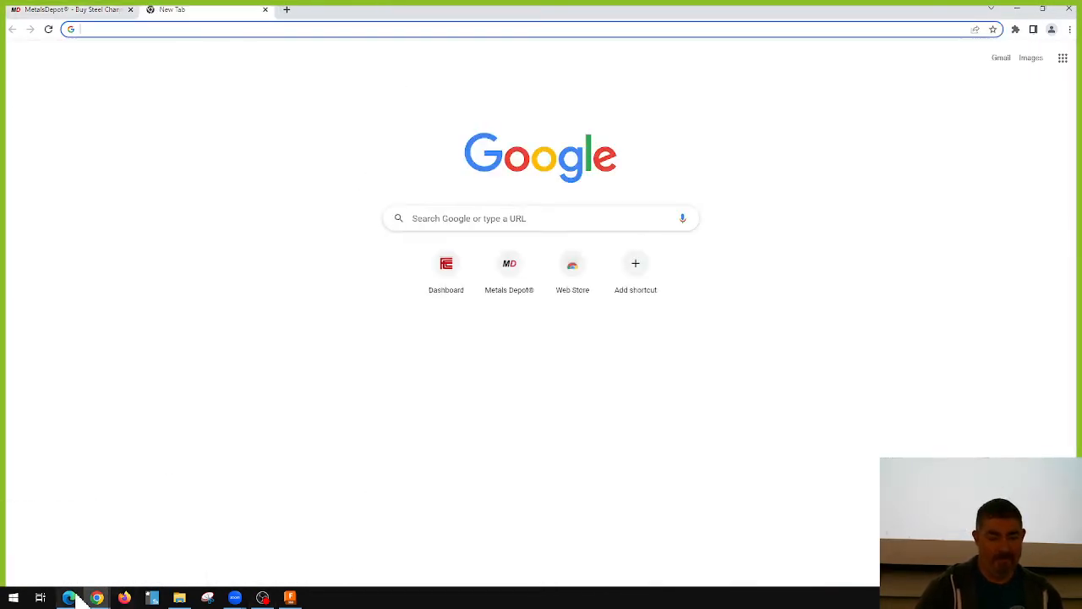
{"action": "left_click", "coordinate": [290, 598]}
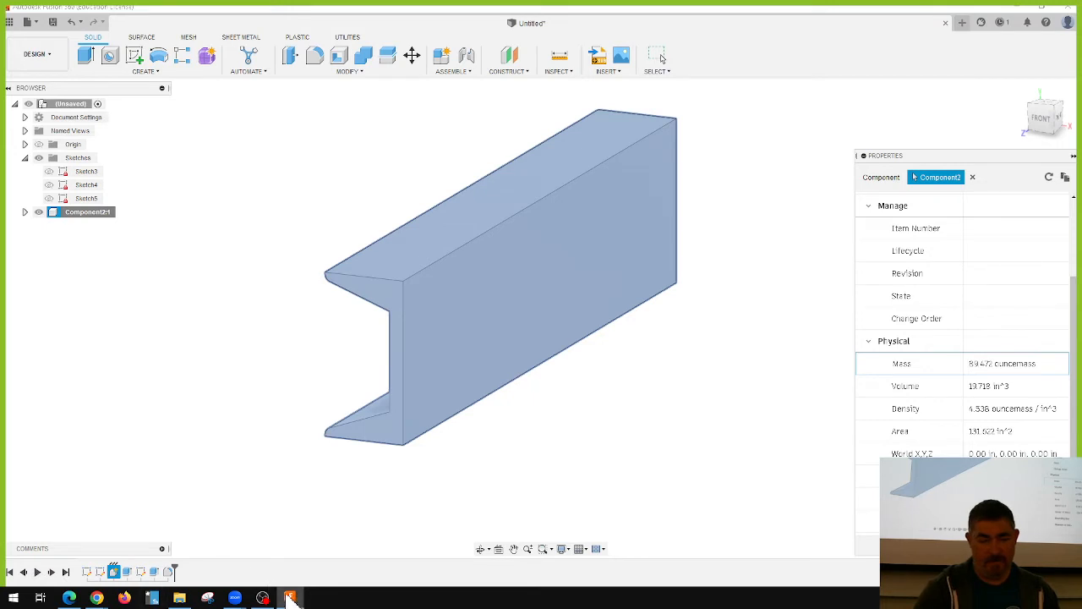
{"action": "mouse_move", "coordinate": [97, 598]}
{"action": "left_click", "coordinate": [150, 551]}
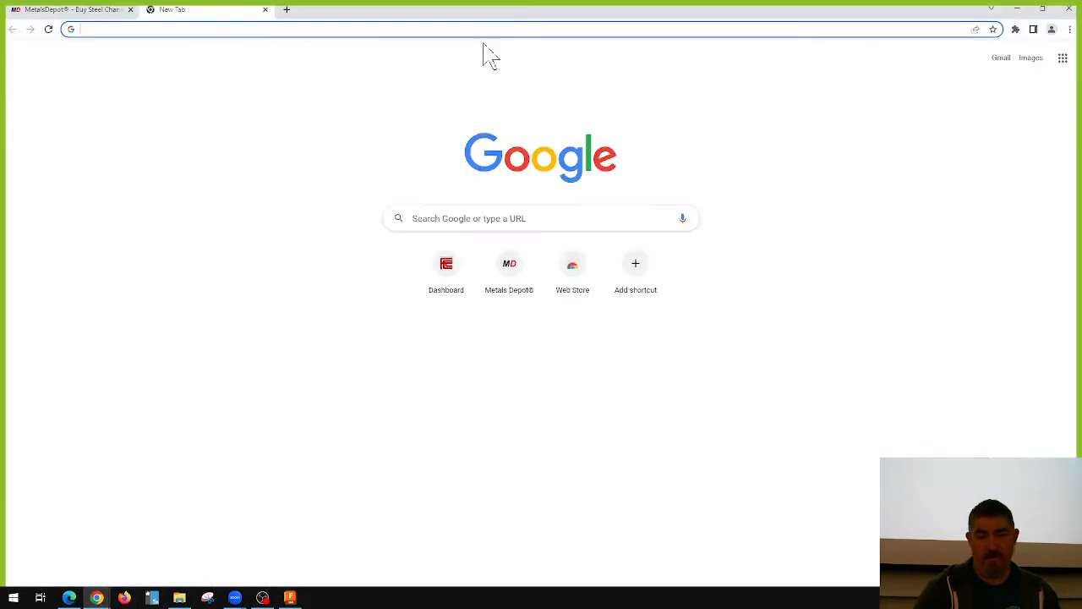
{"action": "left_click_drag", "start_coordinate": [435, 97], "coordinate": [370, 145]}
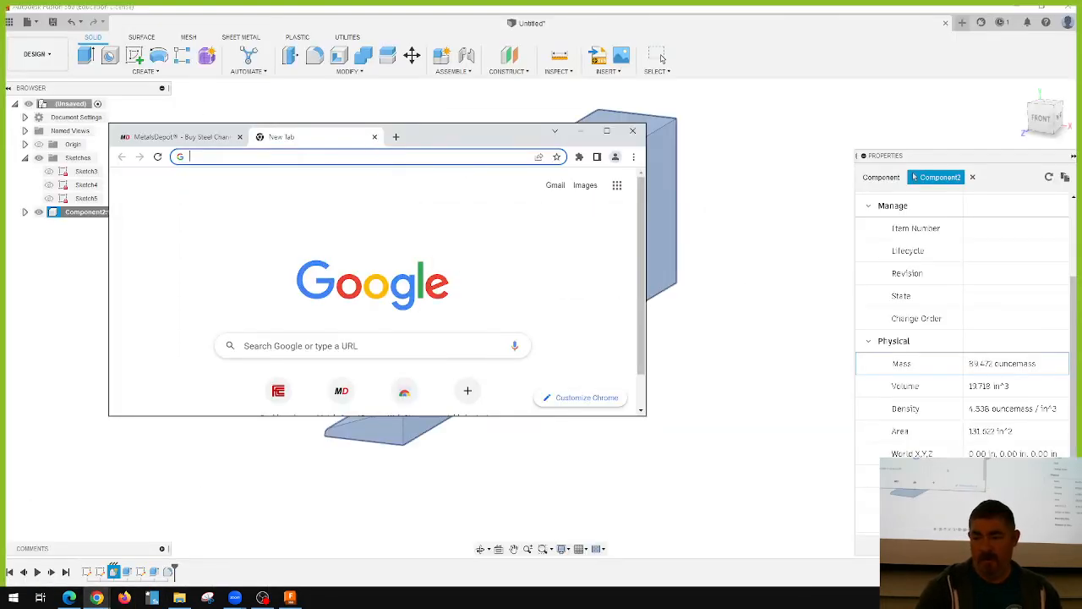
Step: Search Google for the conversion "89.472oz to lbs"
{"action": "type", "text": "8"}
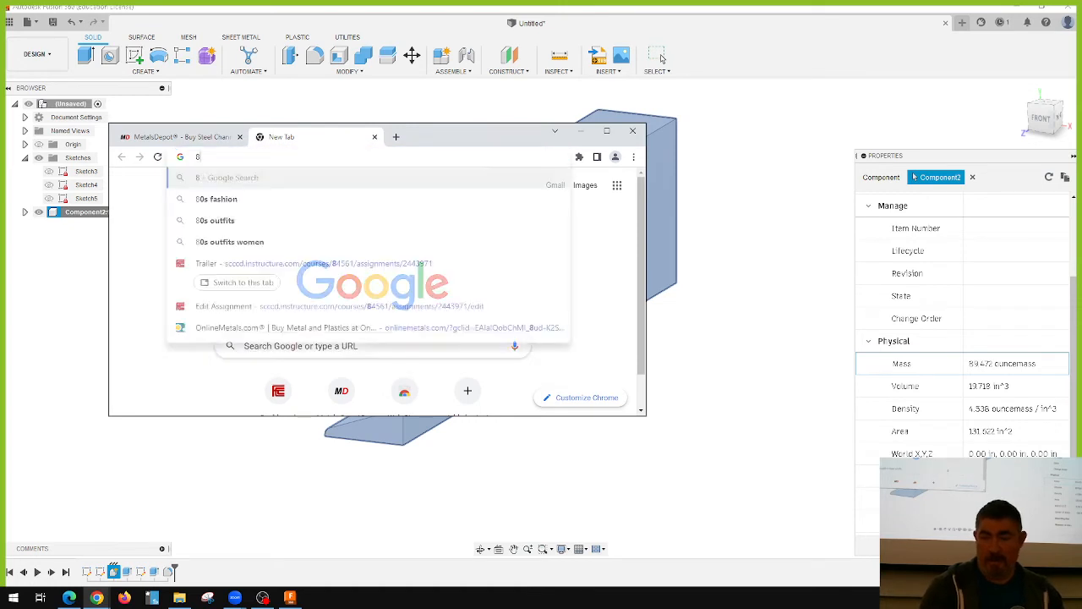
{"action": "type", "text": "9.472"}
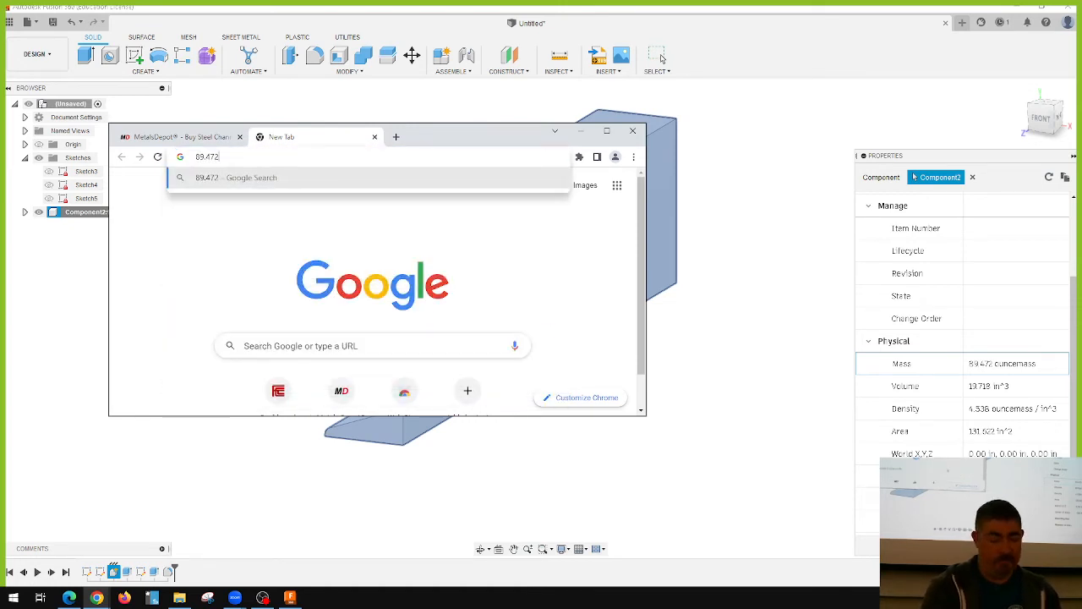
{"action": "type", "text": "oz "}
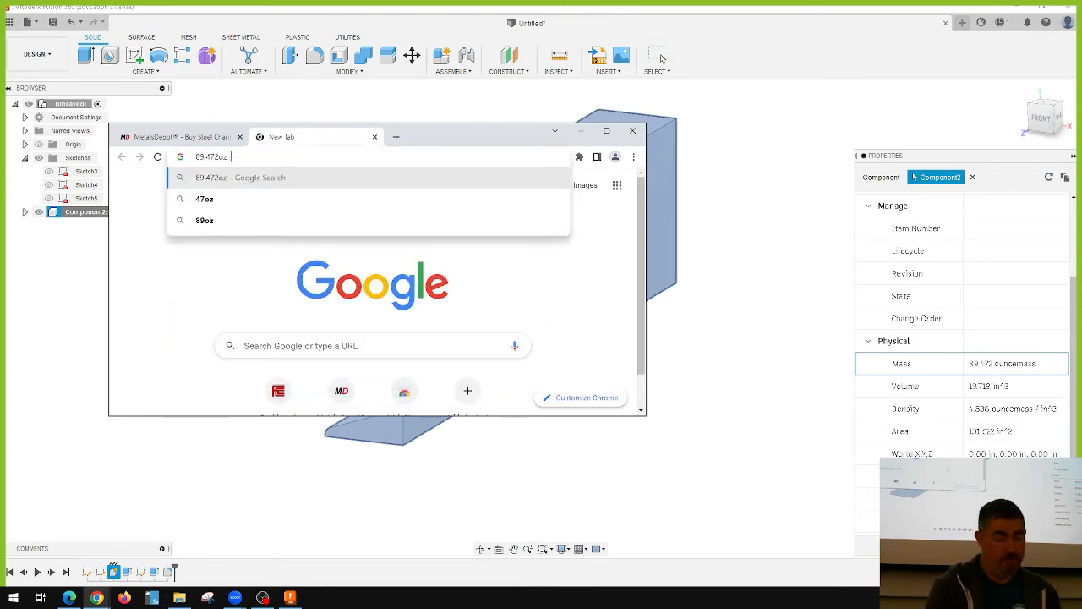
{"action": "type", "text": "to lbs"}
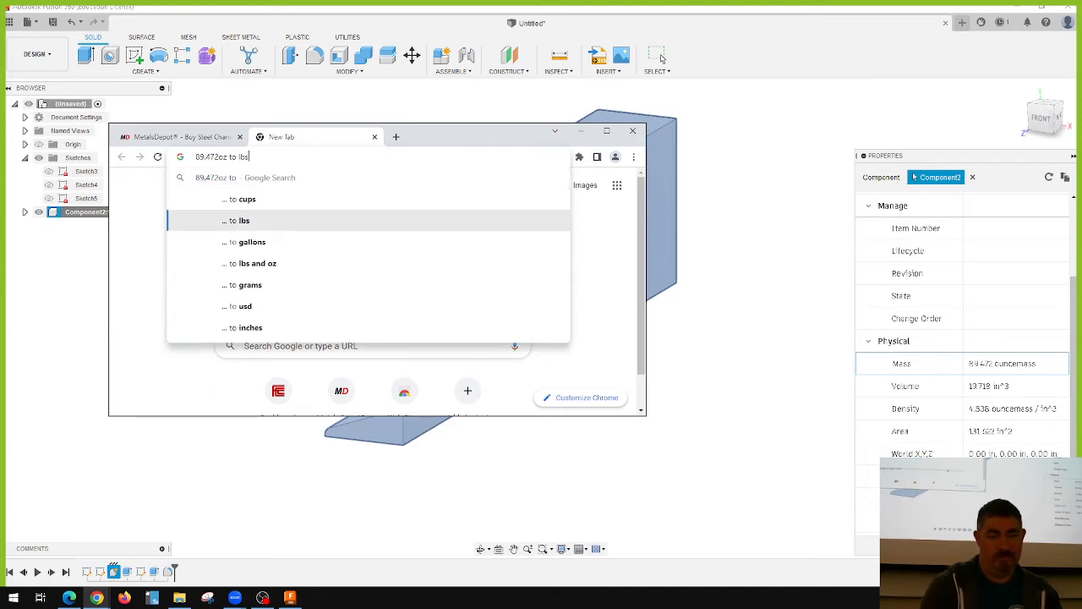
{"action": "left_click", "coordinate": [244, 220]}
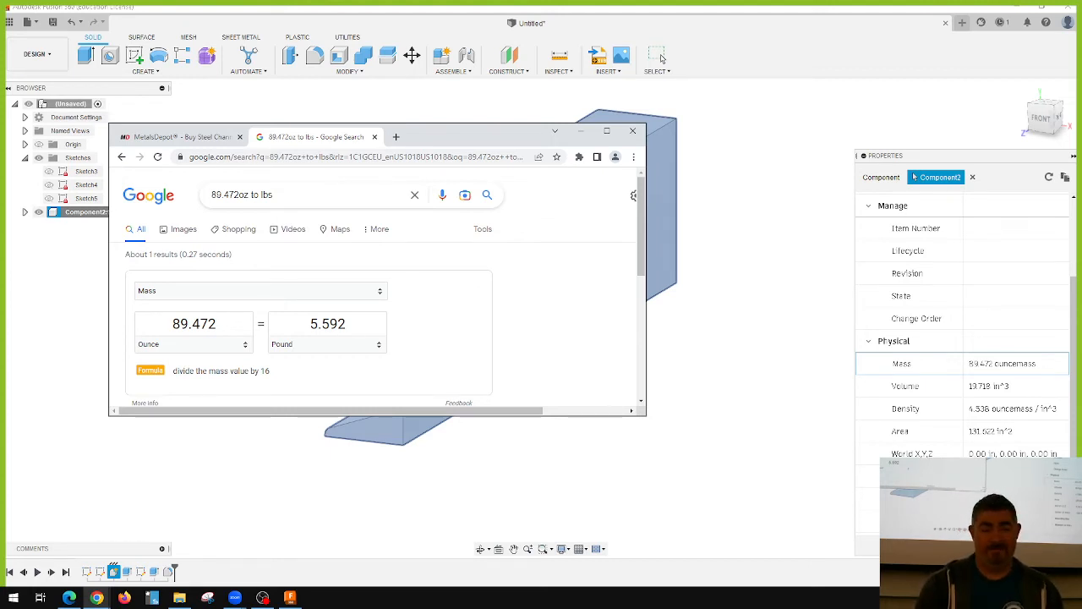
Step: Set the pound value in the Google mass converter to 5 to get the equivalent in ounces
{"action": "left_click", "coordinate": [100, 360]}
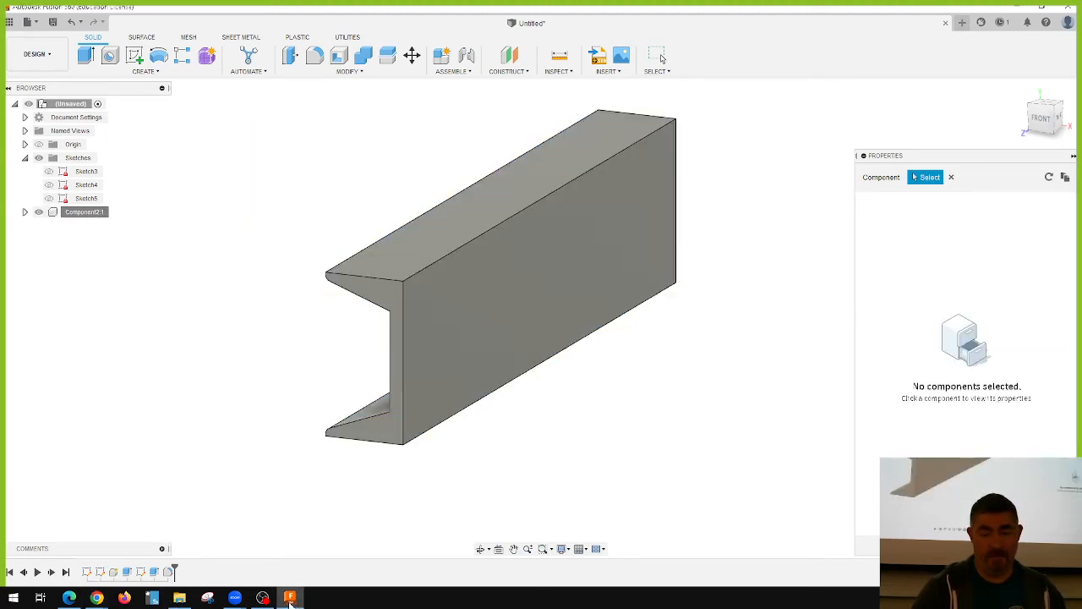
{"action": "left_click", "coordinate": [290, 598]}
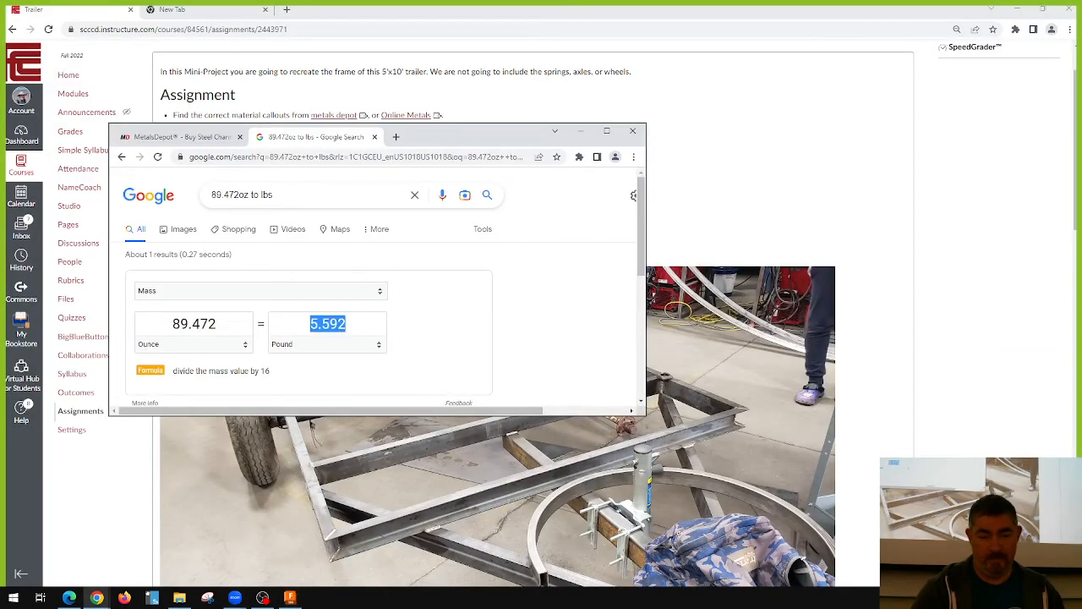
{"action": "type", "text": "6"}
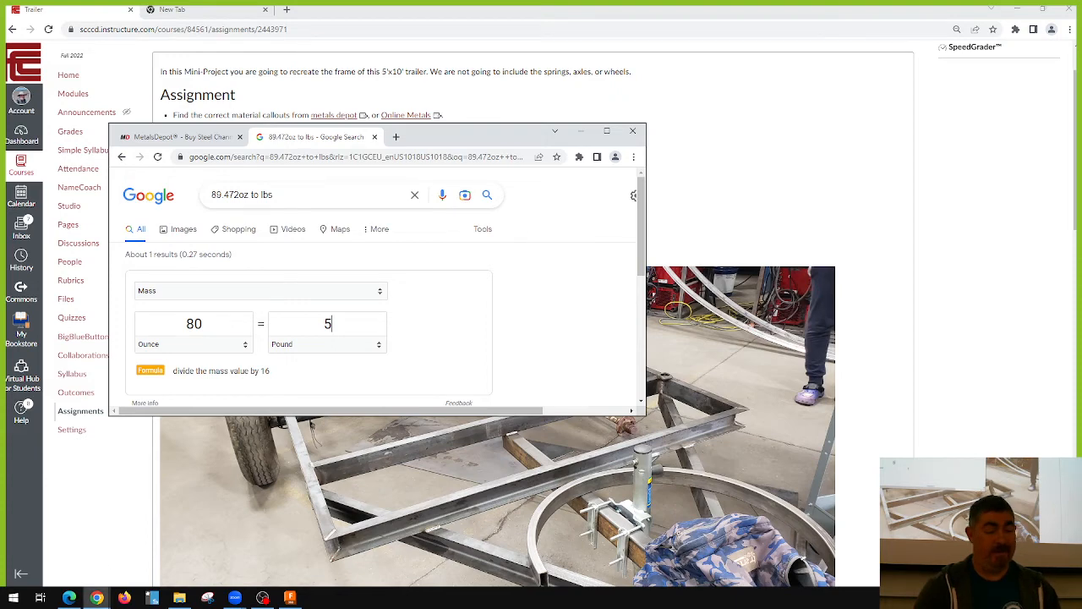
Step: Switch to Fusion 360 and set the inner flange slope angle in Sketch5 to 10 degrees
{"action": "left_click", "coordinate": [292, 598]}
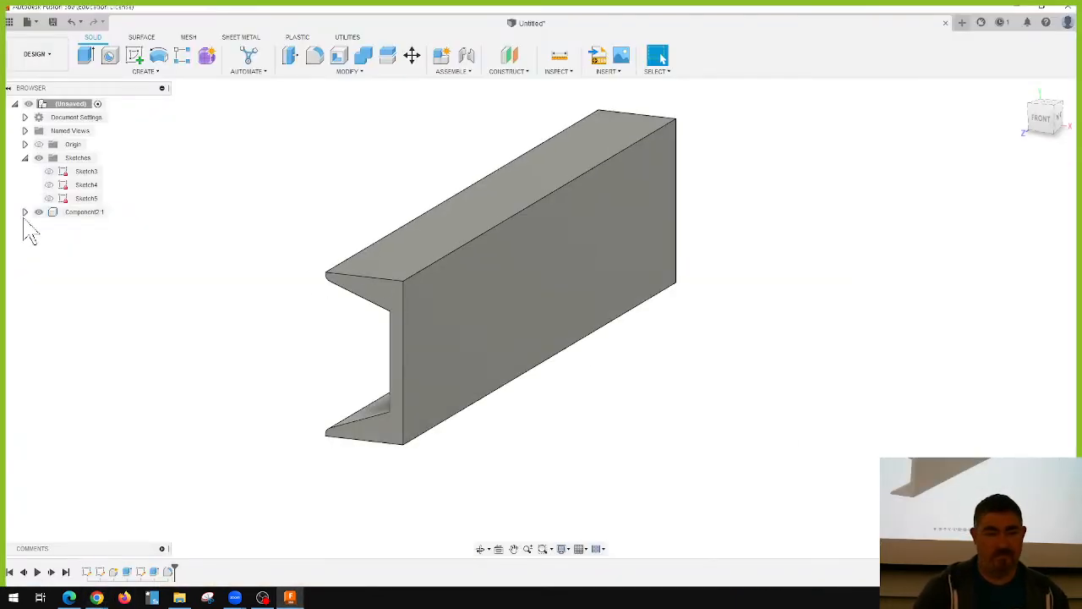
{"action": "left_click", "coordinate": [142, 572]}
{"action": "double_click", "coordinate": [141, 572]}
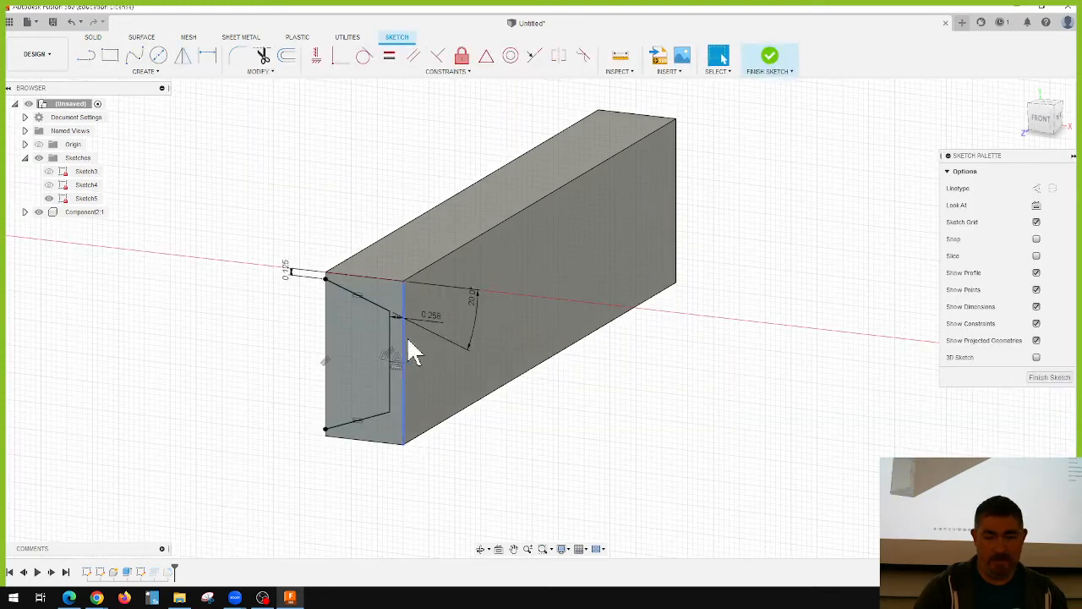
{"action": "left_click", "coordinate": [479, 317]}
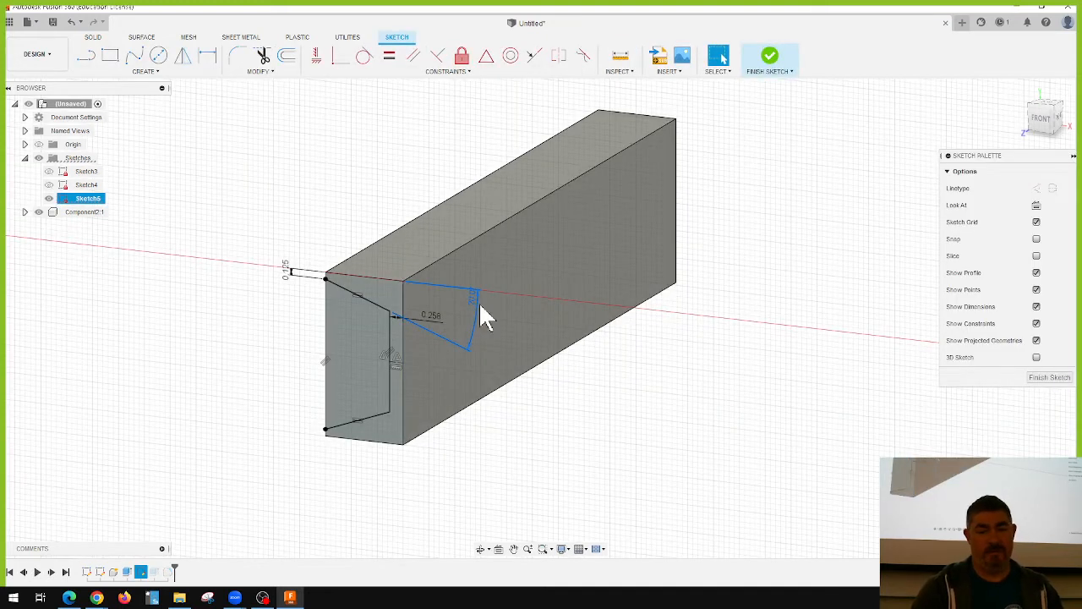
{"action": "double_click", "coordinate": [479, 310]}
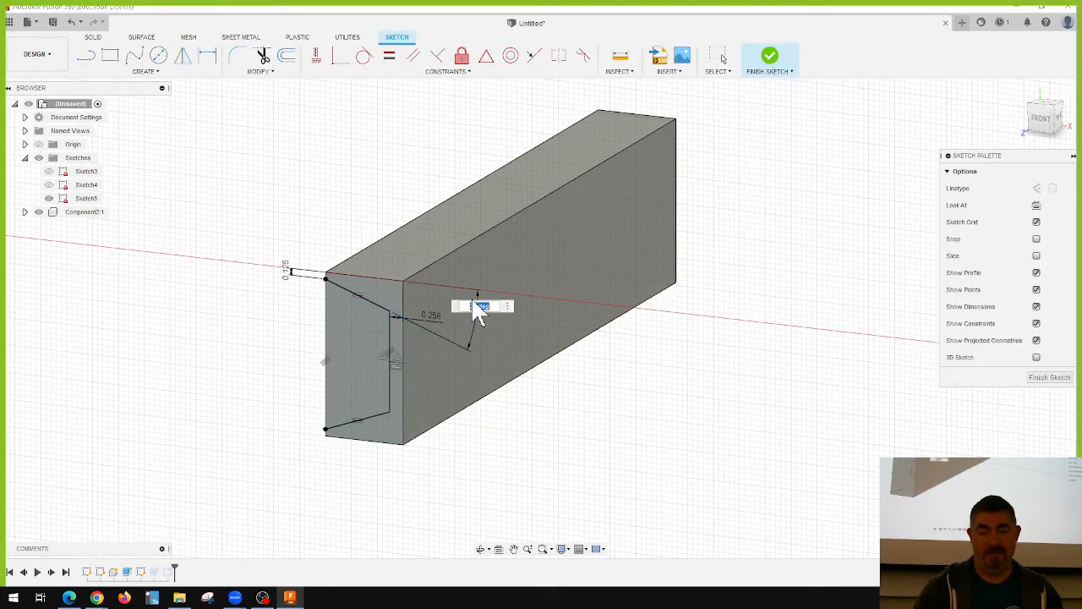
{"action": "key", "text": "Return"}
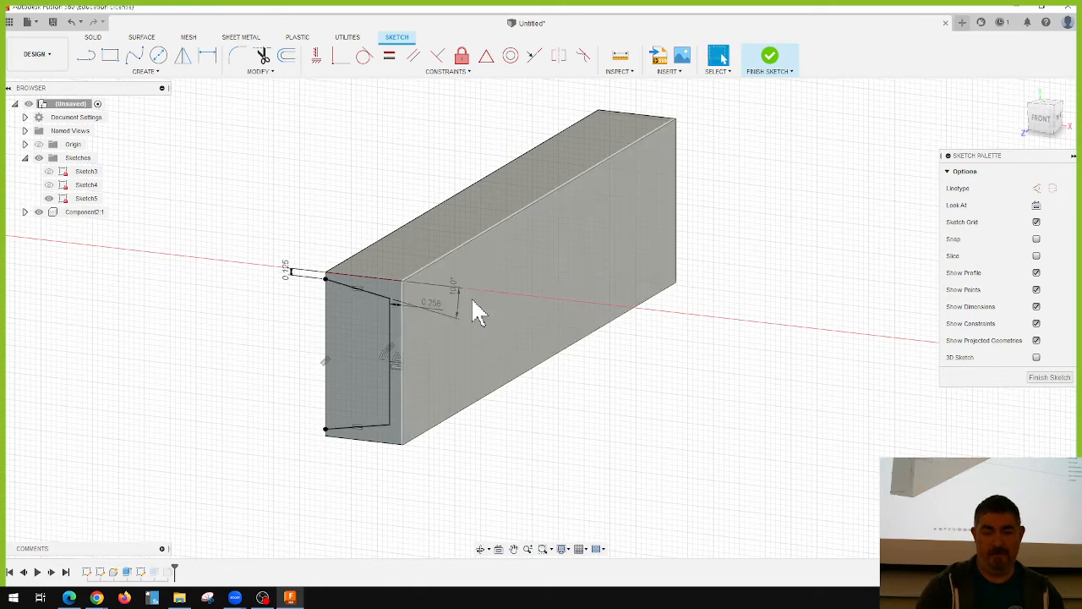
{"action": "left_click", "coordinate": [771, 64]}
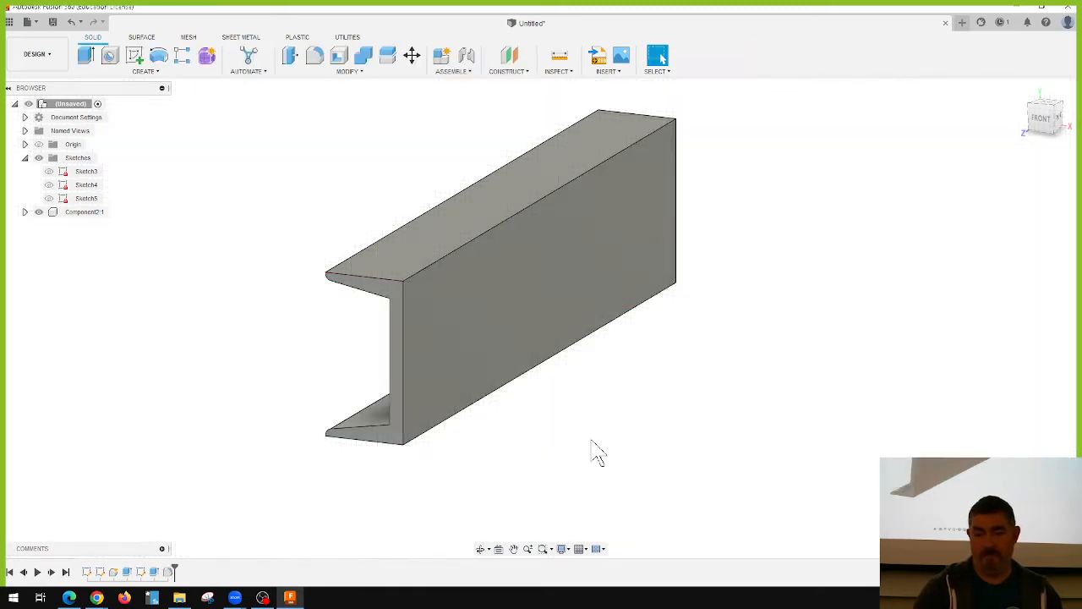
Step: Open the channel component's properties to check its mass, and close them
{"action": "right_click", "coordinate": [74, 215]}
{"action": "left_click", "coordinate": [123, 381]}
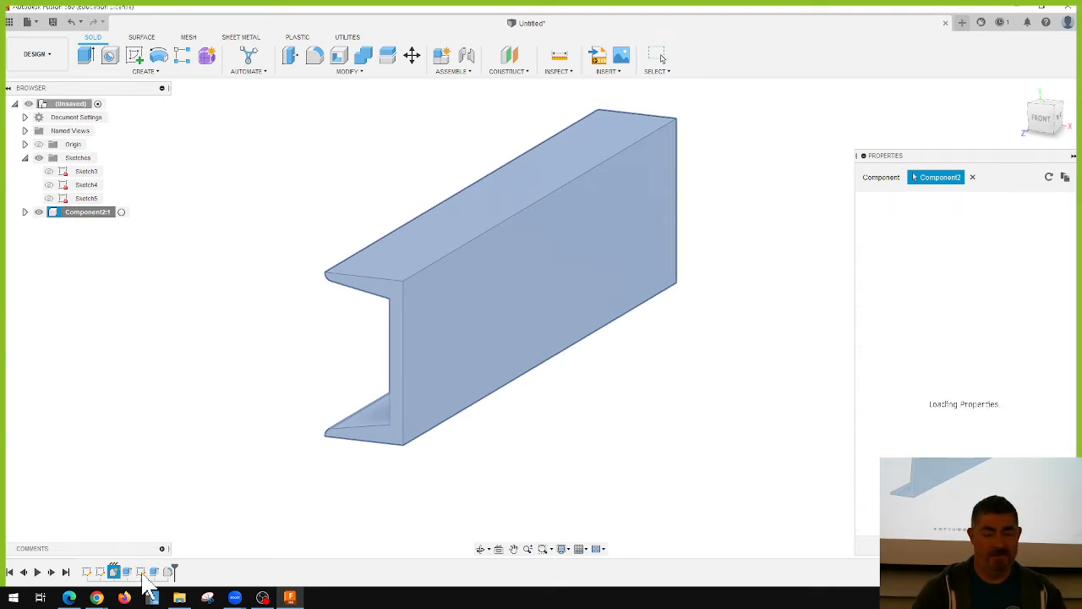
{"action": "key", "text": "Escape"}
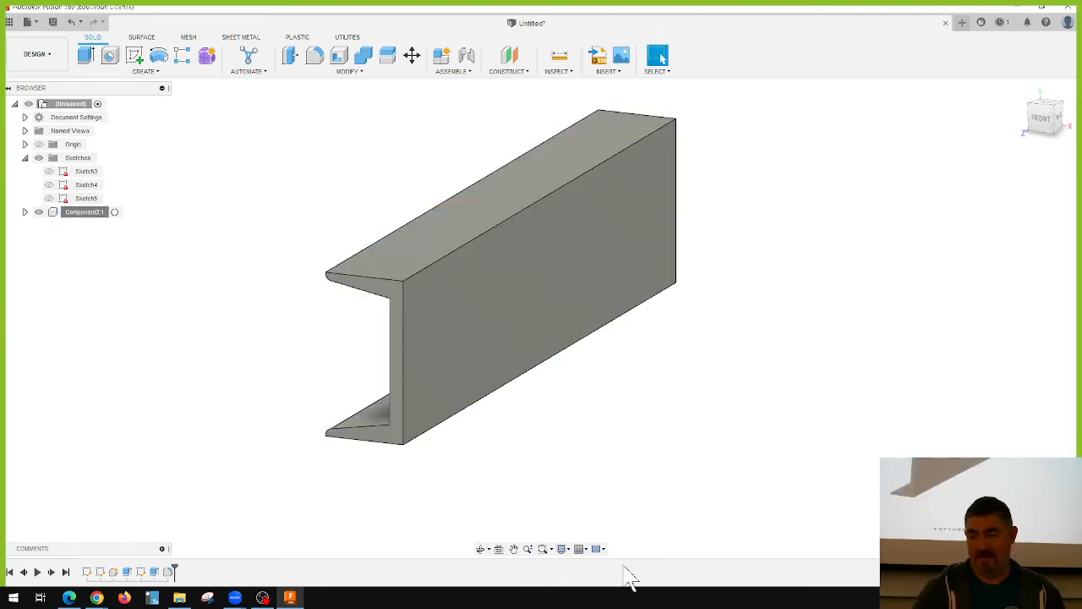
Step: Set the inner flange slope angle in Sketch5 to 15 degrees
{"action": "double_click", "coordinate": [140, 572]}
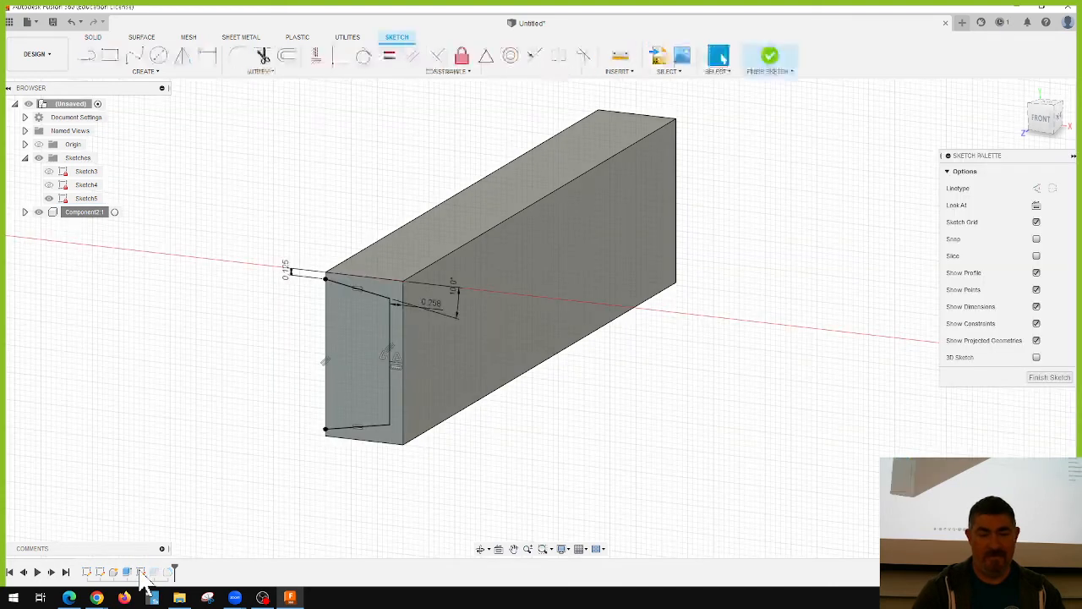
{"action": "double_click", "coordinate": [455, 297]}
{"action": "key", "text": "Return"}
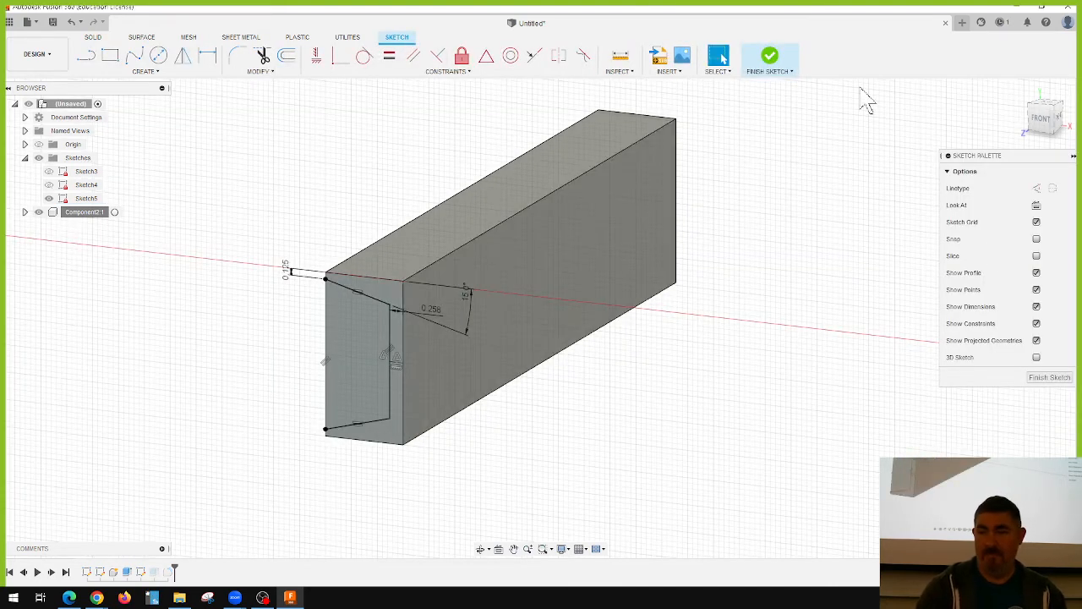
{"action": "left_click", "coordinate": [777, 67]}
Step: Examine the physical data in Component2's properties for the mass, and close the properties
{"action": "right_click", "coordinate": [83, 213]}
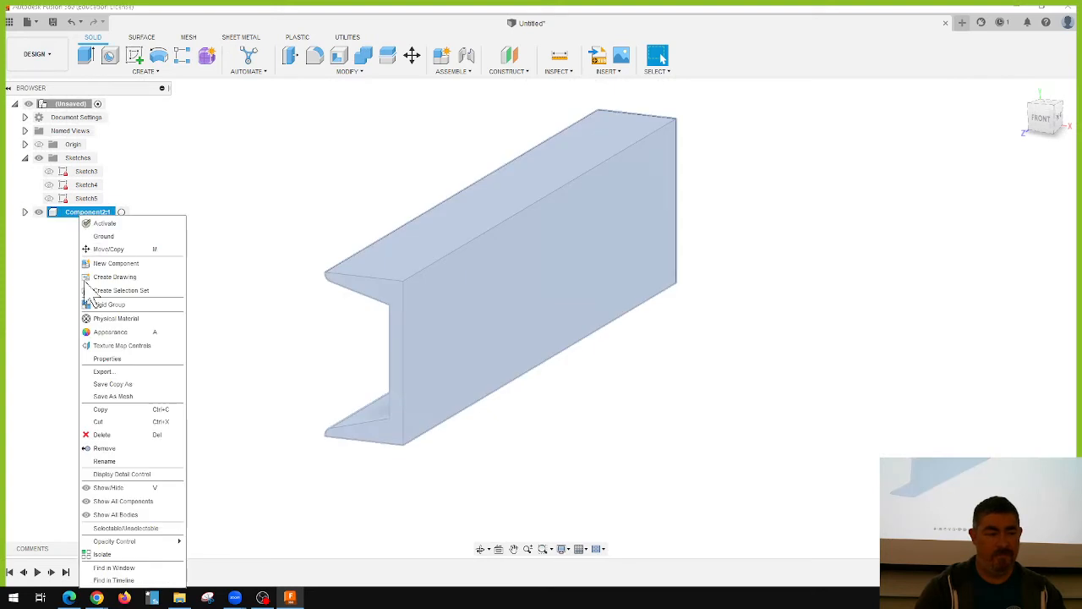
{"action": "left_click", "coordinate": [106, 372]}
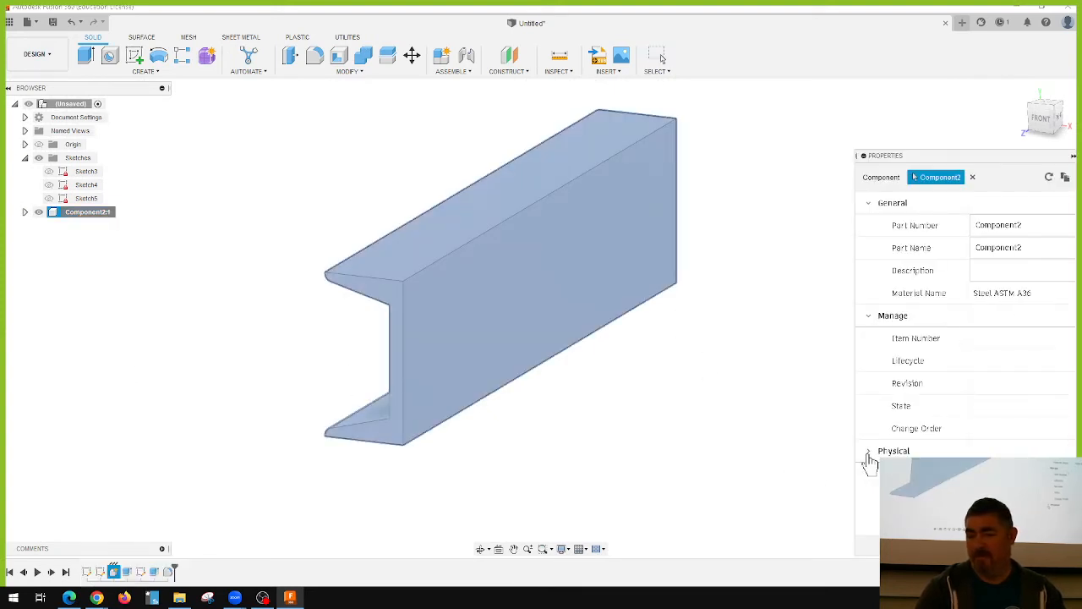
{"action": "left_click", "coordinate": [869, 454]}
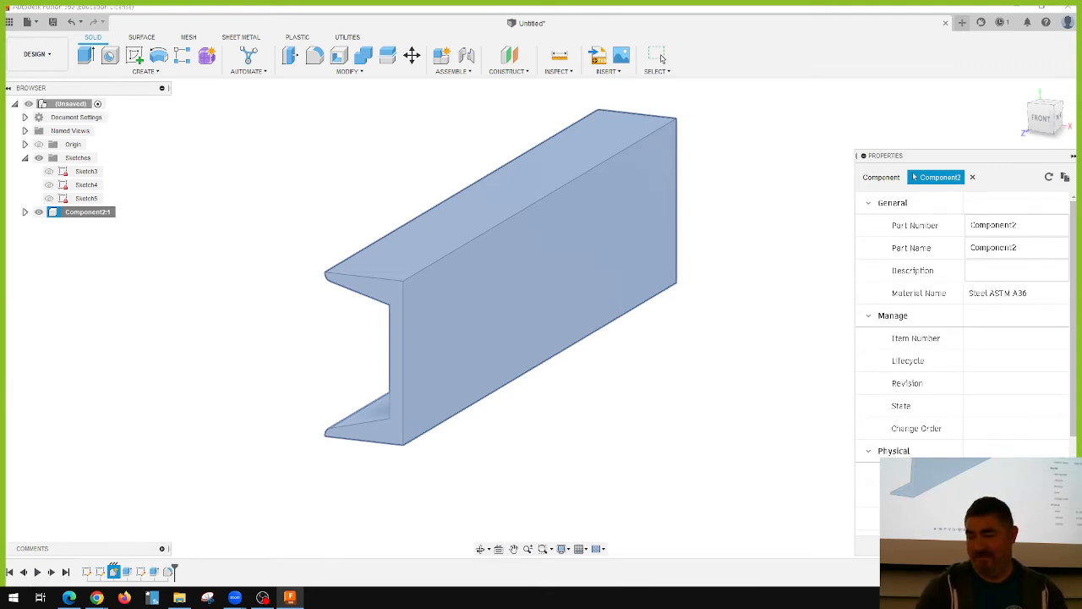
{"action": "left_click", "coordinate": [266, 358]}
Step: Set the inner flange slope angle in Sketch5 to 14 degrees
{"action": "left_click", "coordinate": [142, 573]}
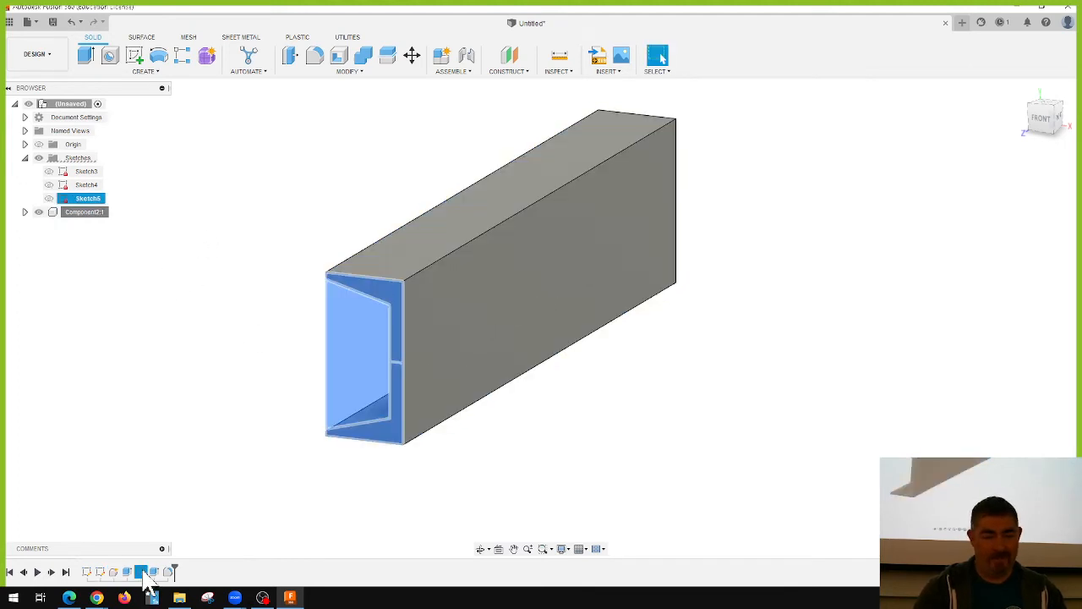
{"action": "double_click", "coordinate": [142, 574]}
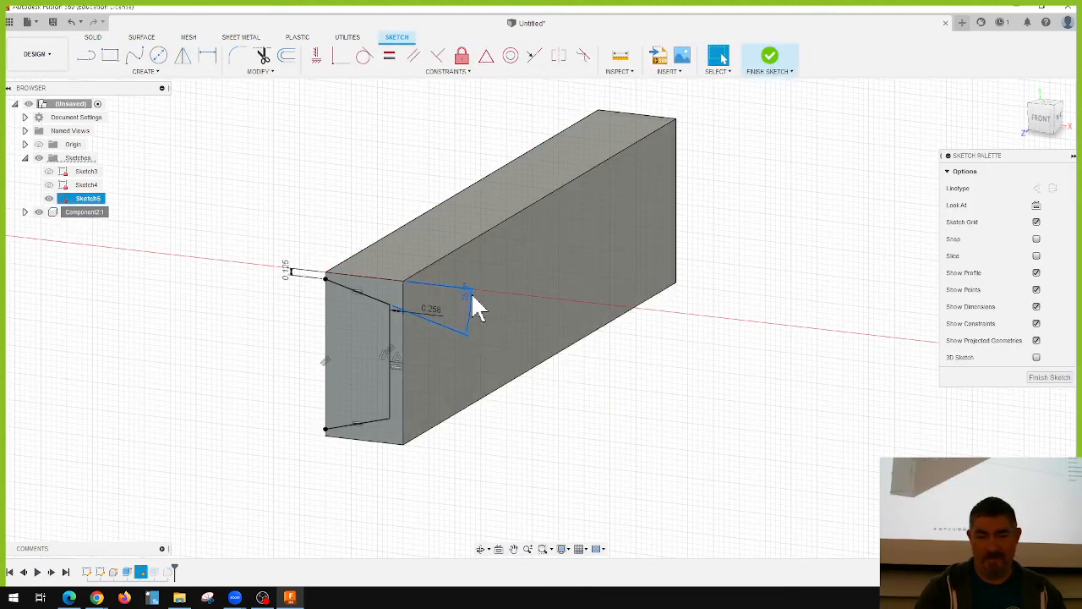
{"action": "left_click", "coordinate": [774, 66]}
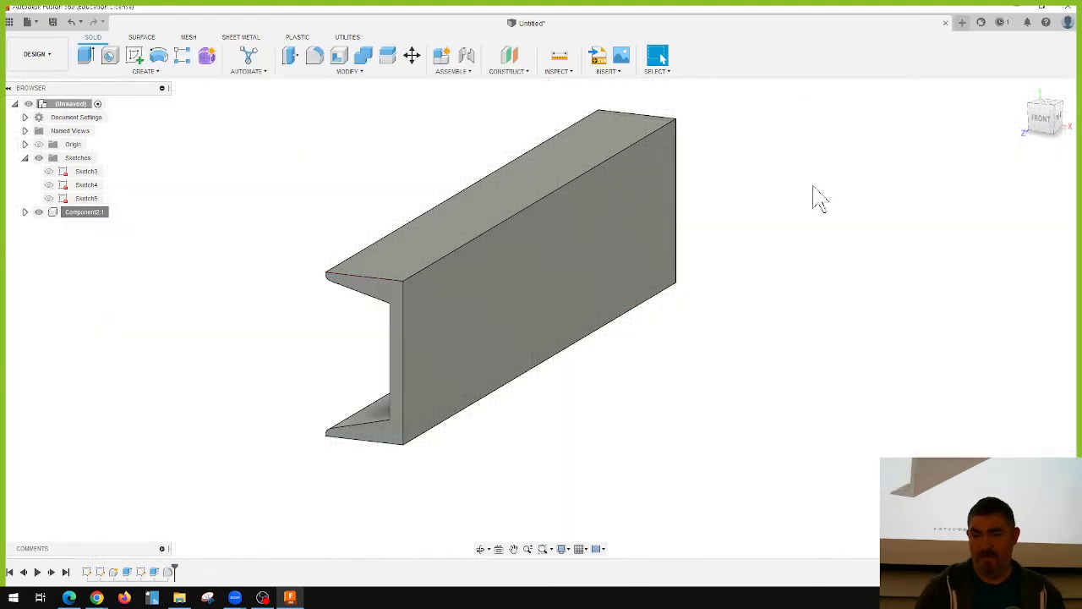
Step: Examine the channel component's mass in the physical section of its properties, and close the properties
{"action": "right_click", "coordinate": [74, 213]}
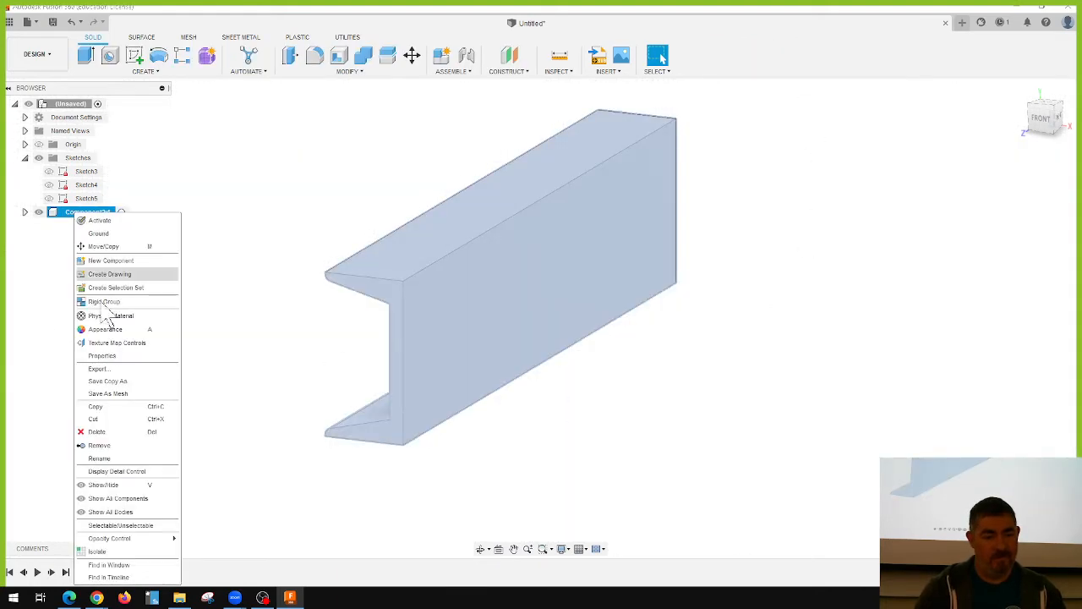
{"action": "left_click", "coordinate": [122, 356]}
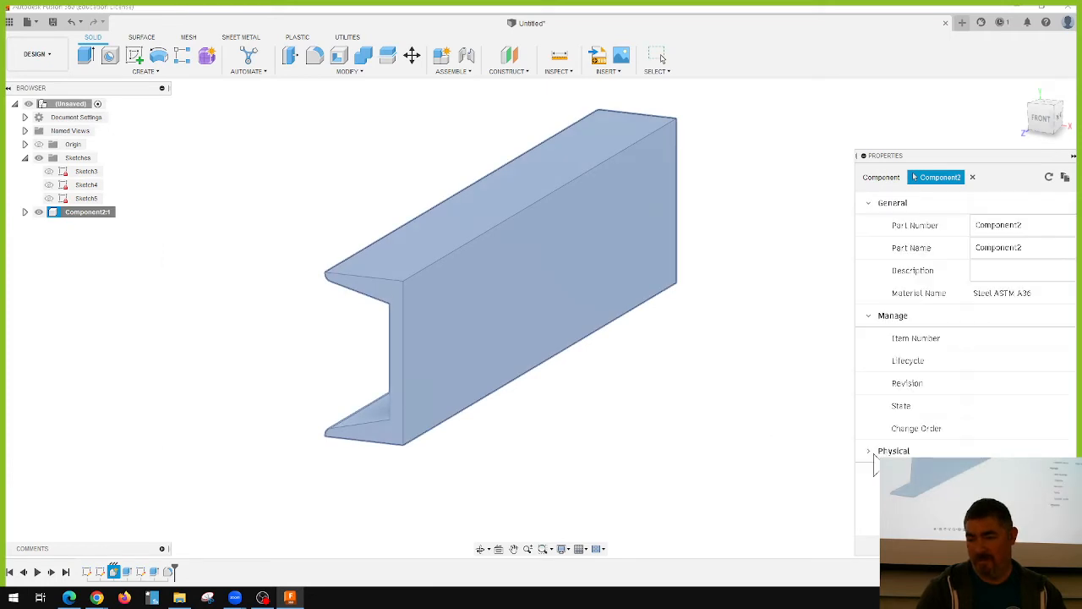
{"action": "left_click", "coordinate": [869, 452]}
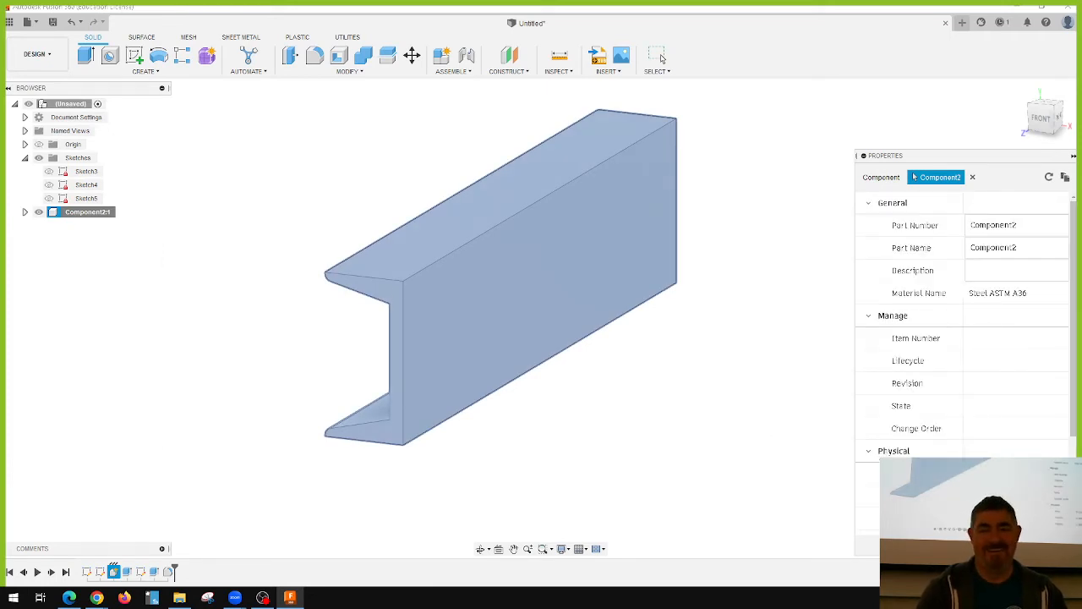
{"action": "left_click", "coordinate": [658, 56]}
Step: Increase the inner flange slope angle in Sketch5 to slightly more than 14 degrees
{"action": "left_click", "coordinate": [141, 574]}
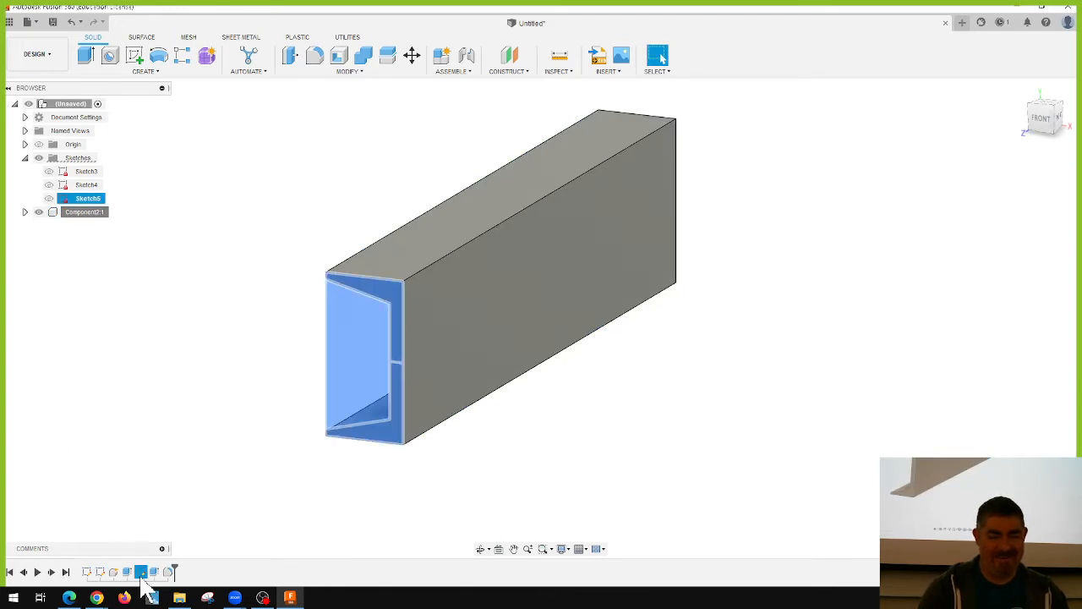
{"action": "double_click", "coordinate": [142, 574]}
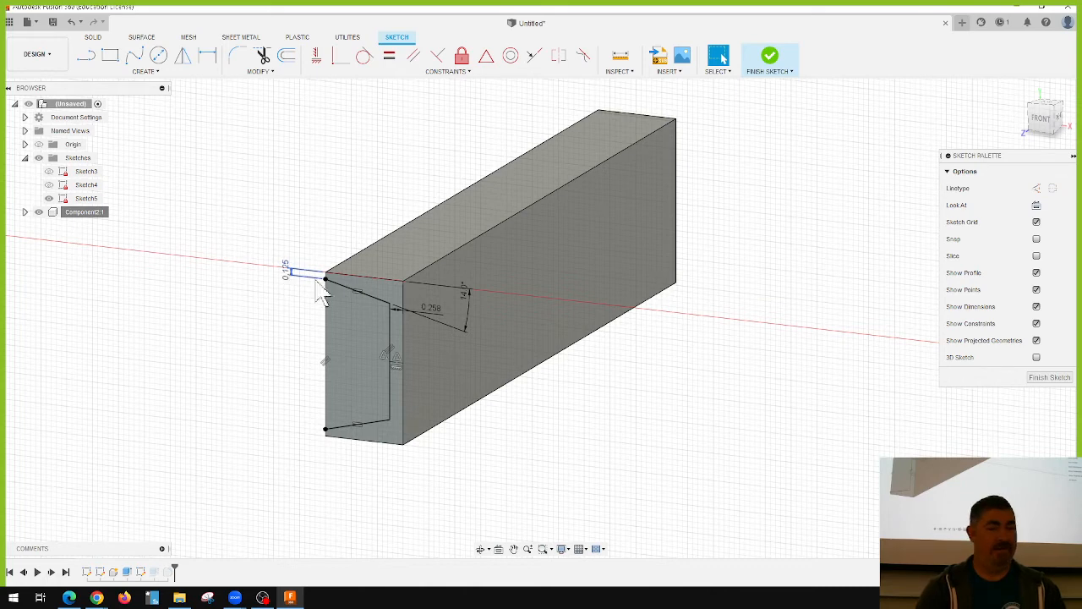
{"action": "double_click", "coordinate": [463, 302]}
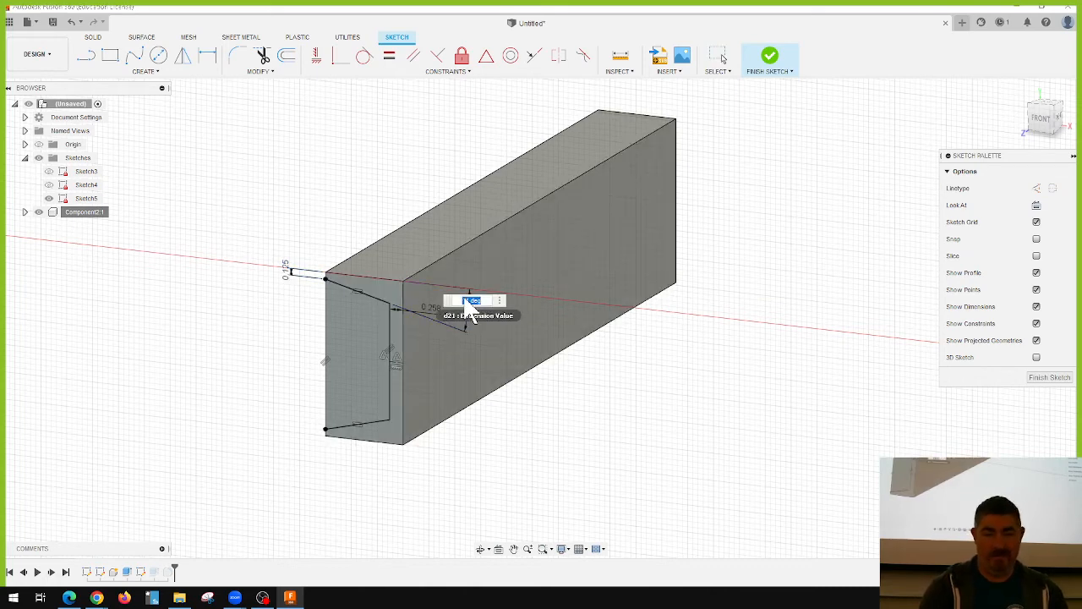
{"action": "key", "text": "Return"}
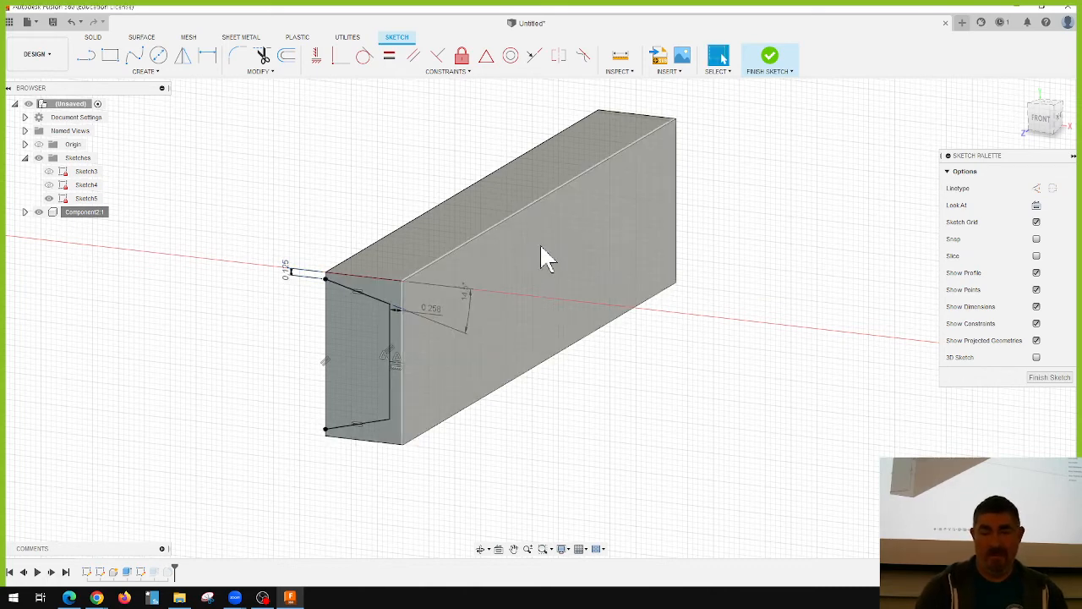
{"action": "left_click", "coordinate": [778, 67]}
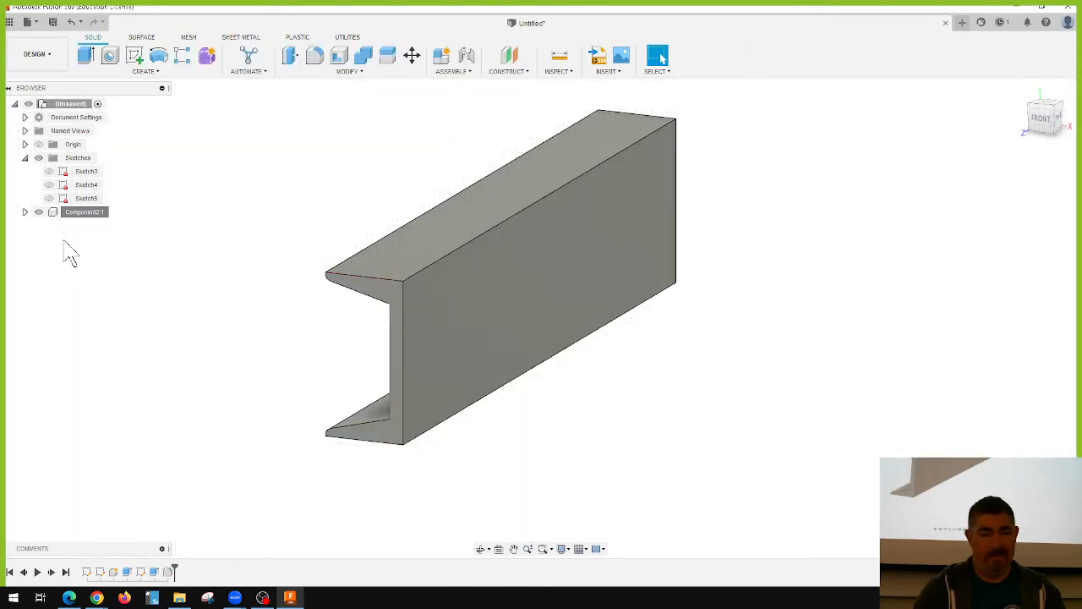
Step: Open Component2's properties and examine the physical data for its mass
{"action": "right_click", "coordinate": [83, 212]}
{"action": "left_click", "coordinate": [140, 357]}
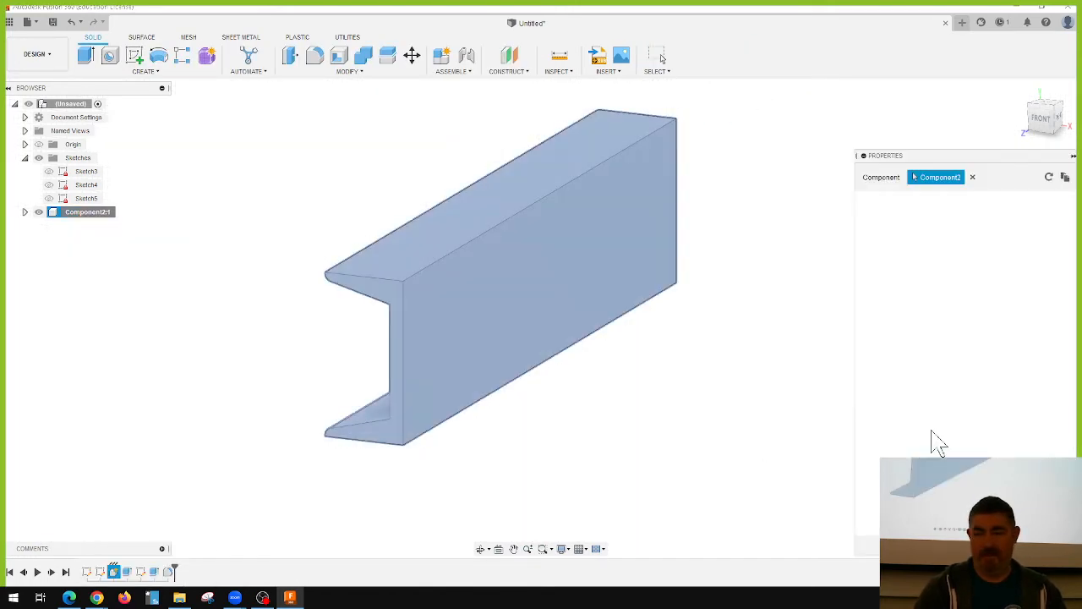
{"action": "left_click", "coordinate": [868, 453]}
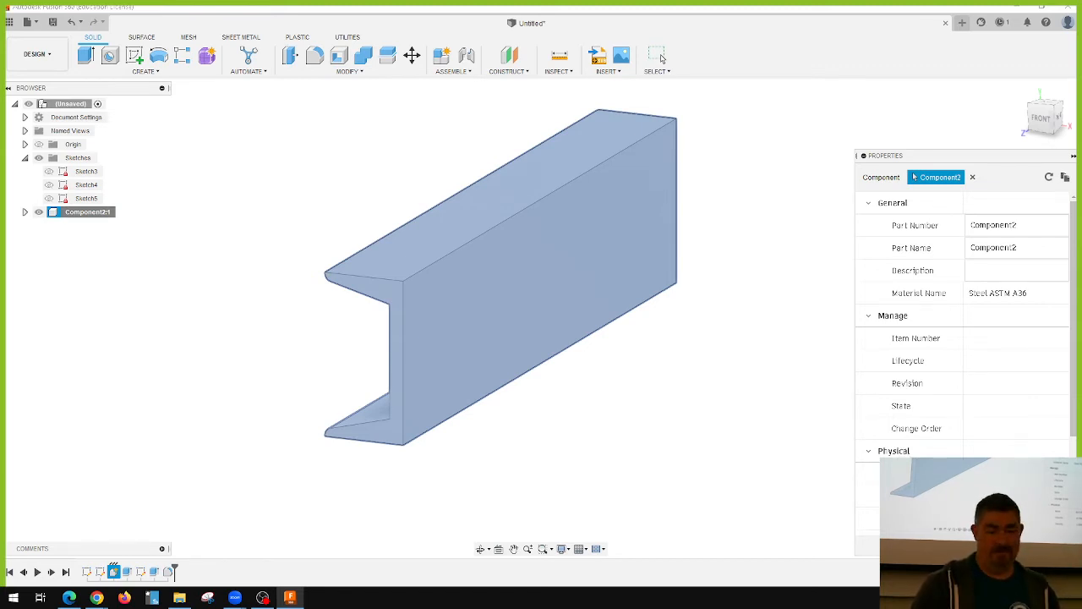
Step: Switch to the Windows Calculator, divide 0.578 by 80 to gauge the mass deviation, and close the calculator
{"action": "left_click", "coordinate": [13, 598]}
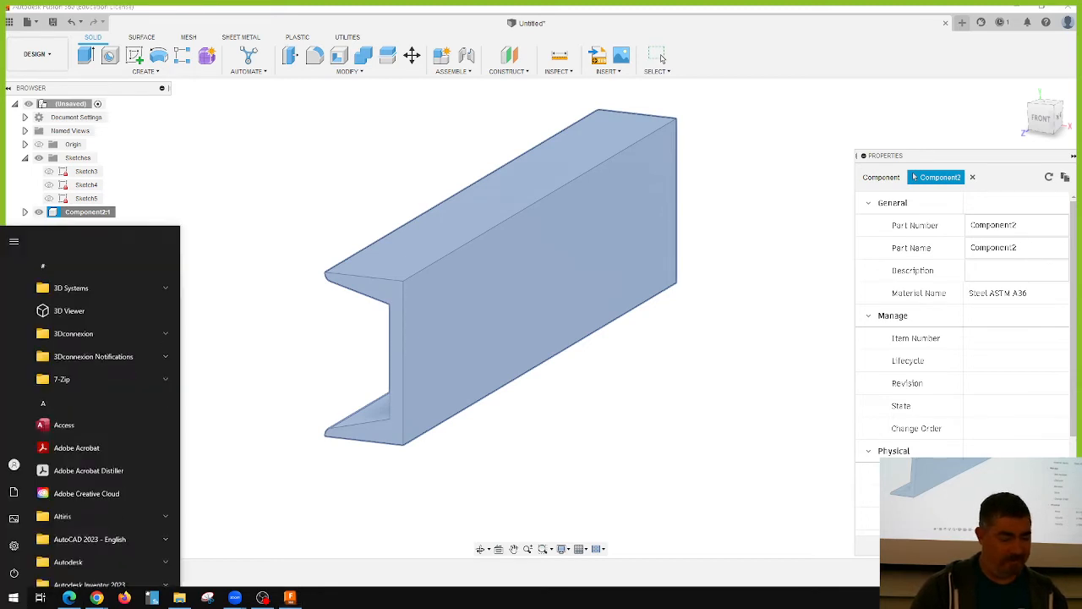
{"action": "type", "text": "cal"}
{"action": "key", "text": "Return"}
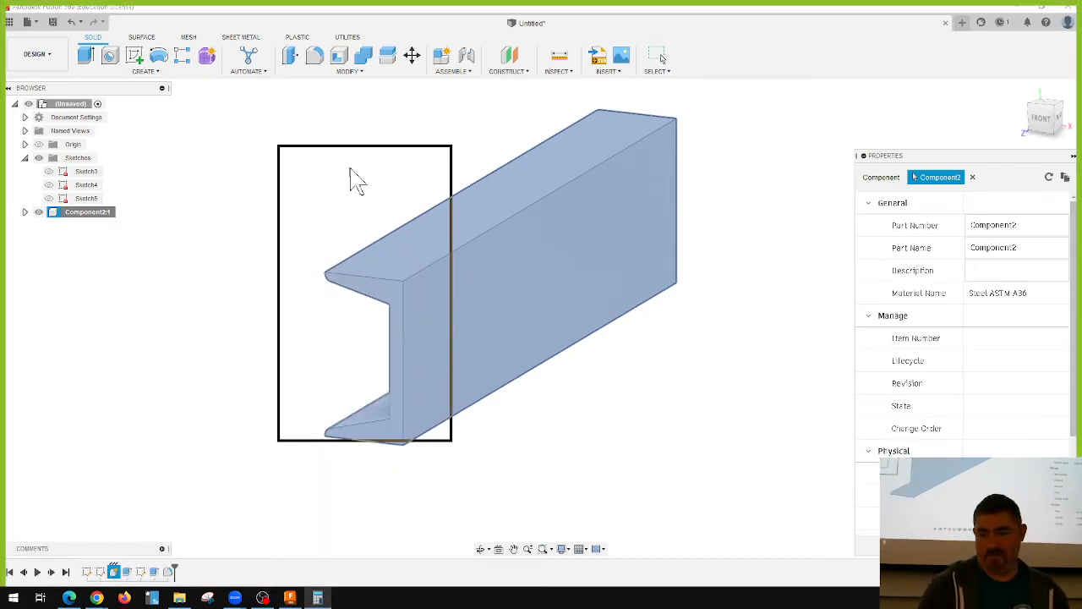
{"action": "type", "text": "587"}
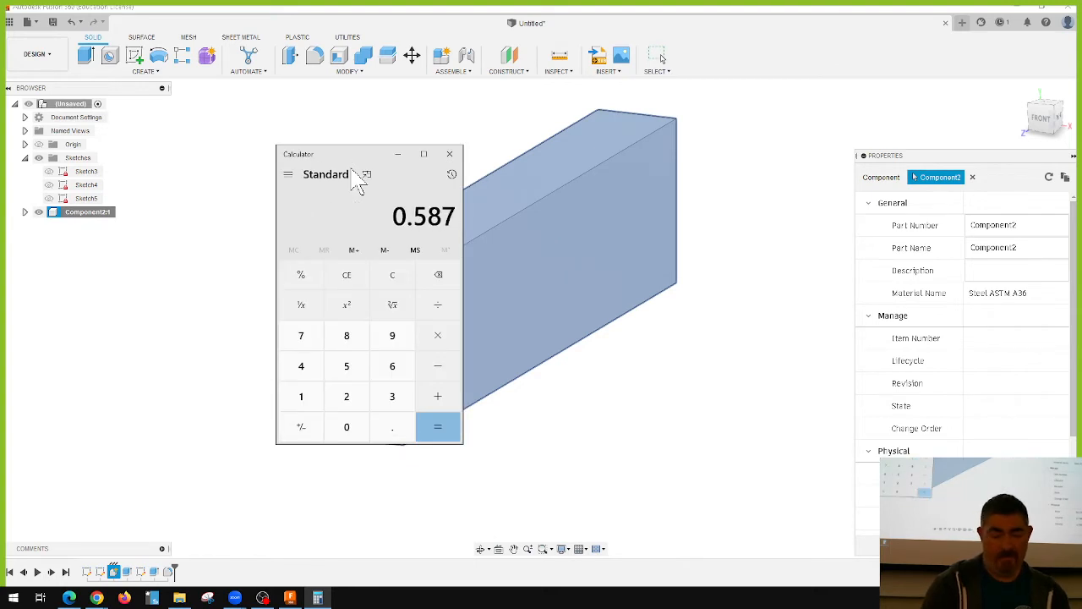
{"action": "key", "text": "BackSpace"}
{"action": "key", "text": "BackSpace"}
{"action": "type", "text": "78"}
{"action": "key", "text": "slash"}
{"action": "type", "text": "80"}
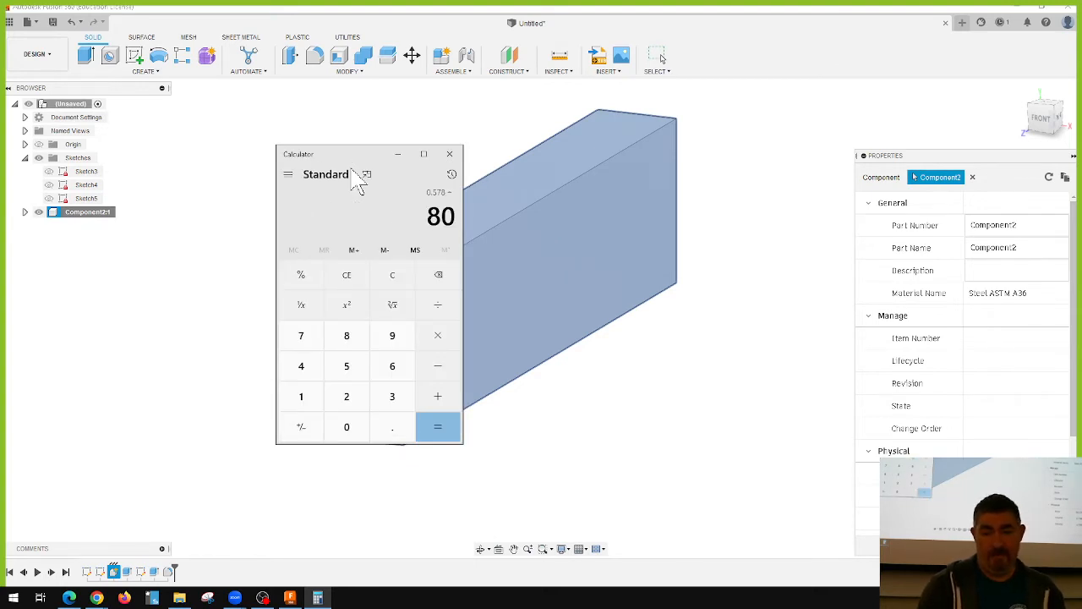
{"action": "key", "text": "Return"}
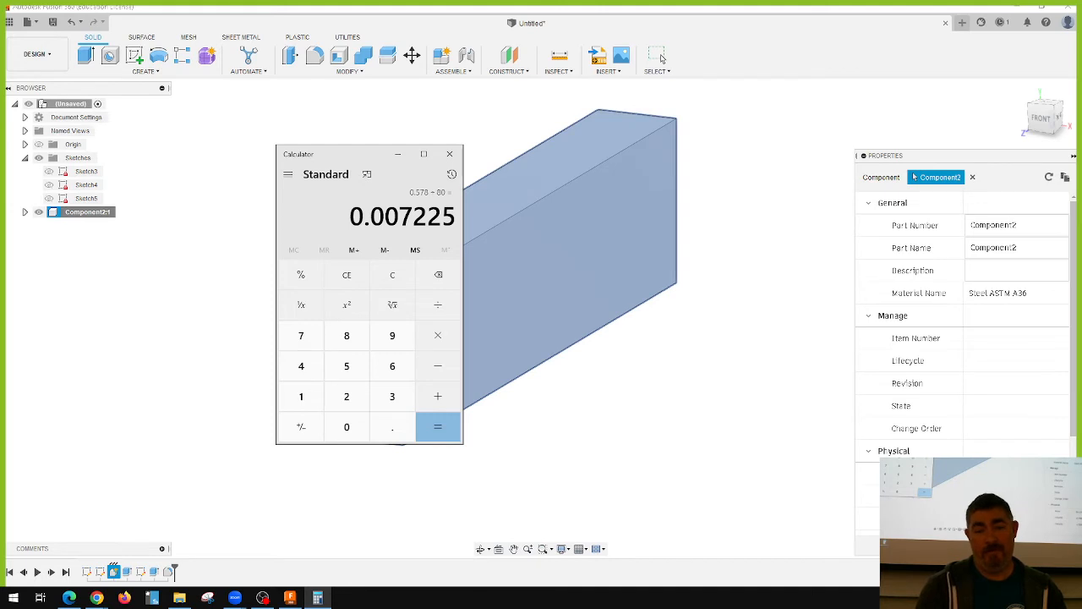
{"action": "left_click_drag", "start_coordinate": [399, 217], "coordinate": [412, 217]}
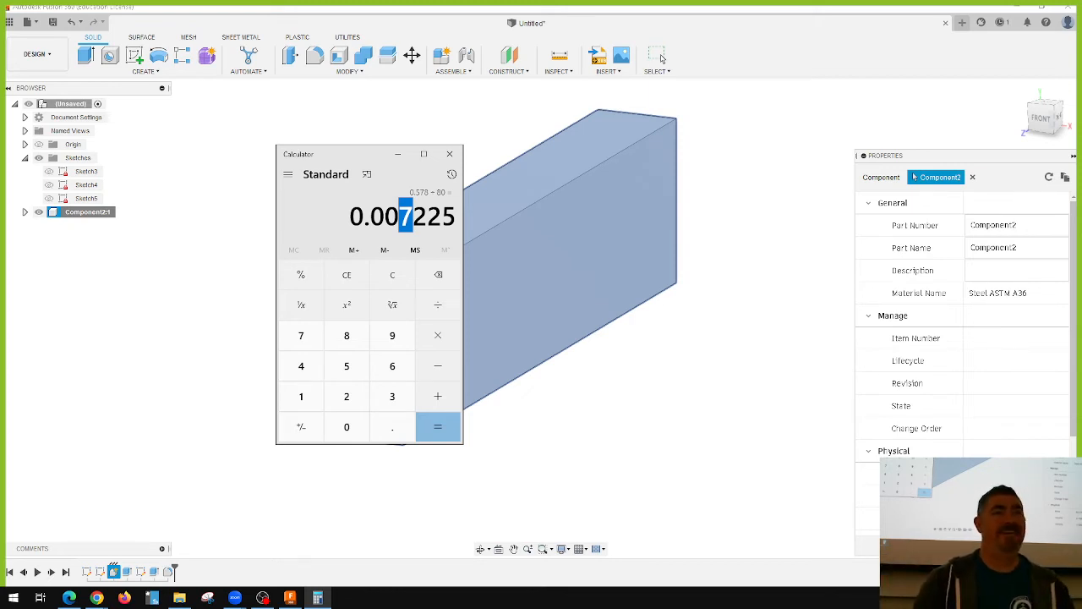
{"action": "key", "text": "Escape"}
{"action": "left_click", "coordinate": [449, 154]}
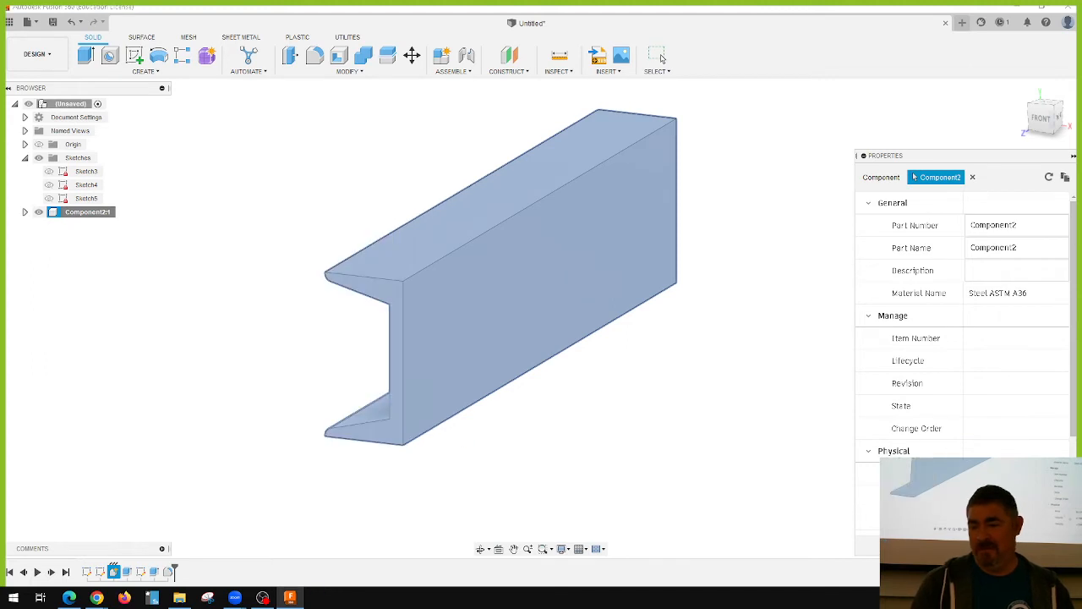
Step: Edit the channel's first symmetric extrusion and set its distance to the dimension parameter d1
{"action": "left_click", "coordinate": [663, 58]}
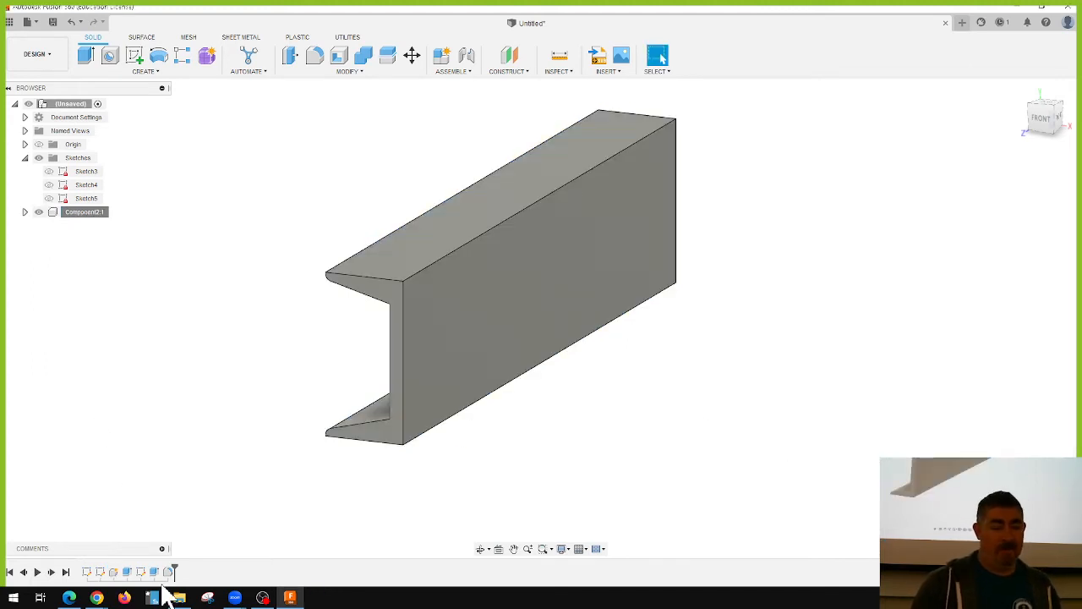
{"action": "double_click", "coordinate": [127, 572]}
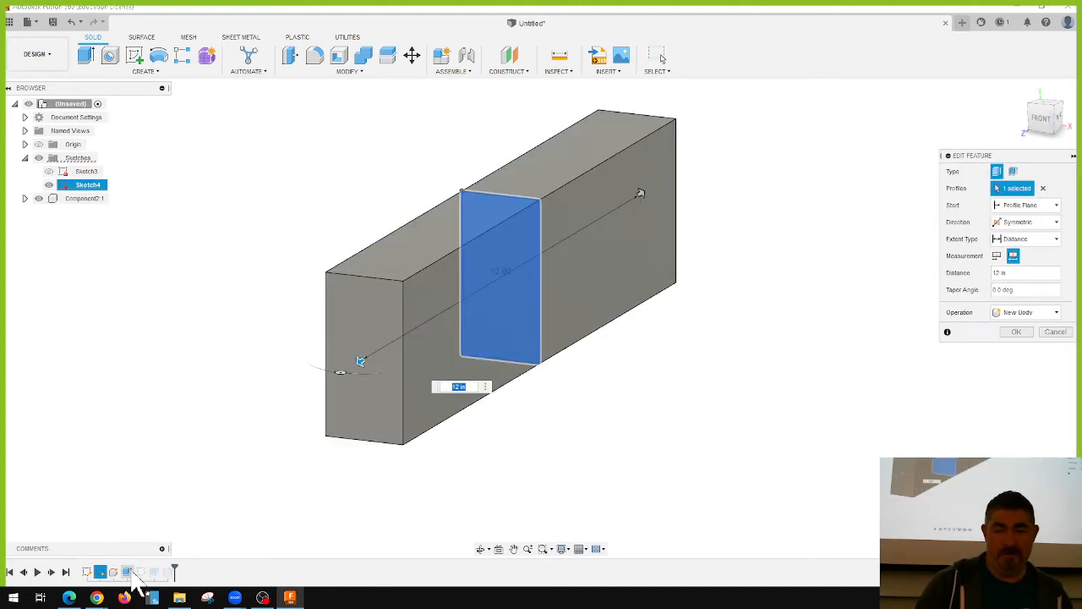
{"action": "type", "text": "d1"}
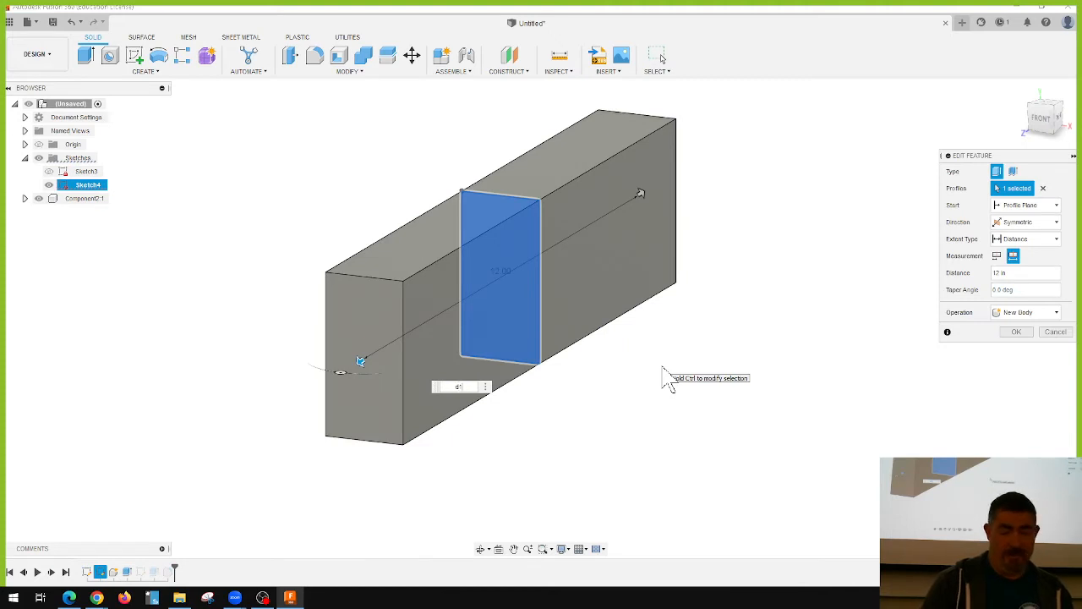
{"action": "type", "text": "1"}
{"action": "key", "text": "Return"}
{"action": "scroll", "coordinate": [664, 377], "scroll_direction": "down", "scroll_amount": 5}
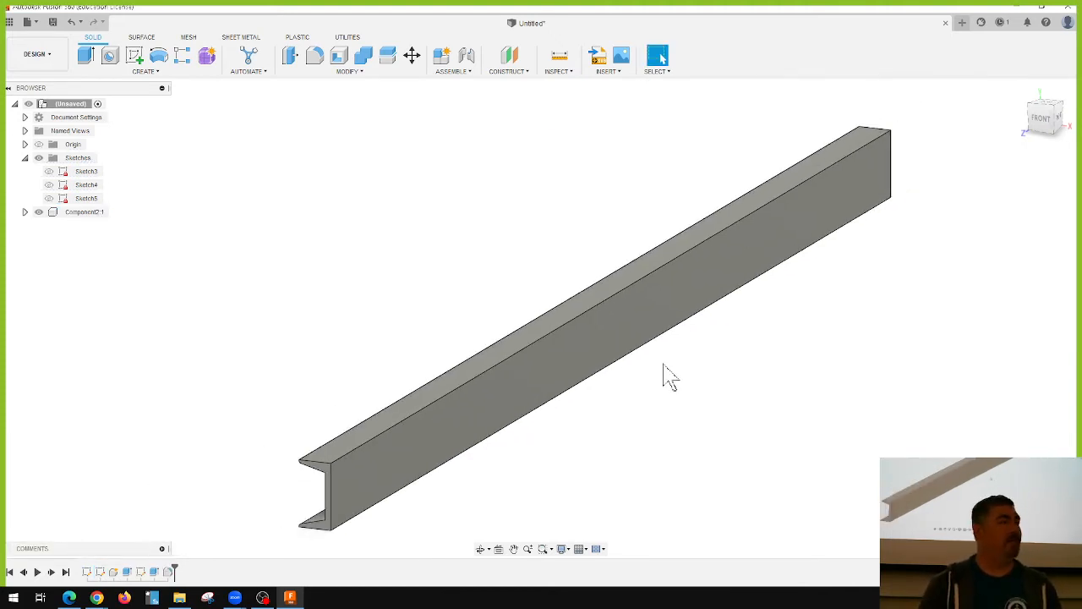
{"action": "left_click", "coordinate": [84, 216]}
{"action": "left_click", "coordinate": [157, 226]}
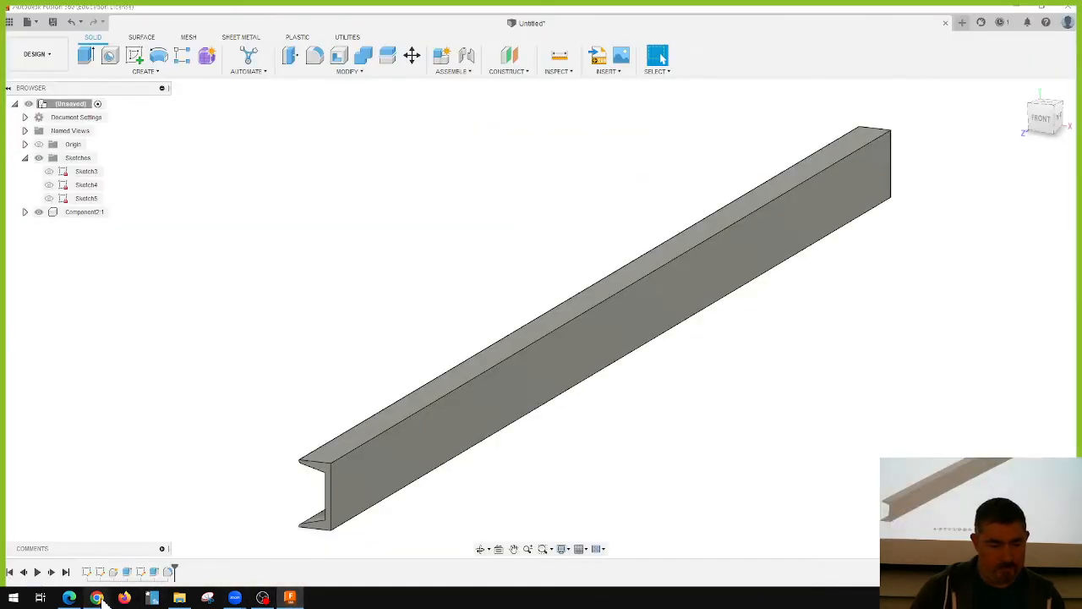
Step: Switch to the trailer assignment in Chrome, examine the frame's corner joints in the photos, and return to Fusion 360
{"action": "mouse_move", "coordinate": [99, 598]}
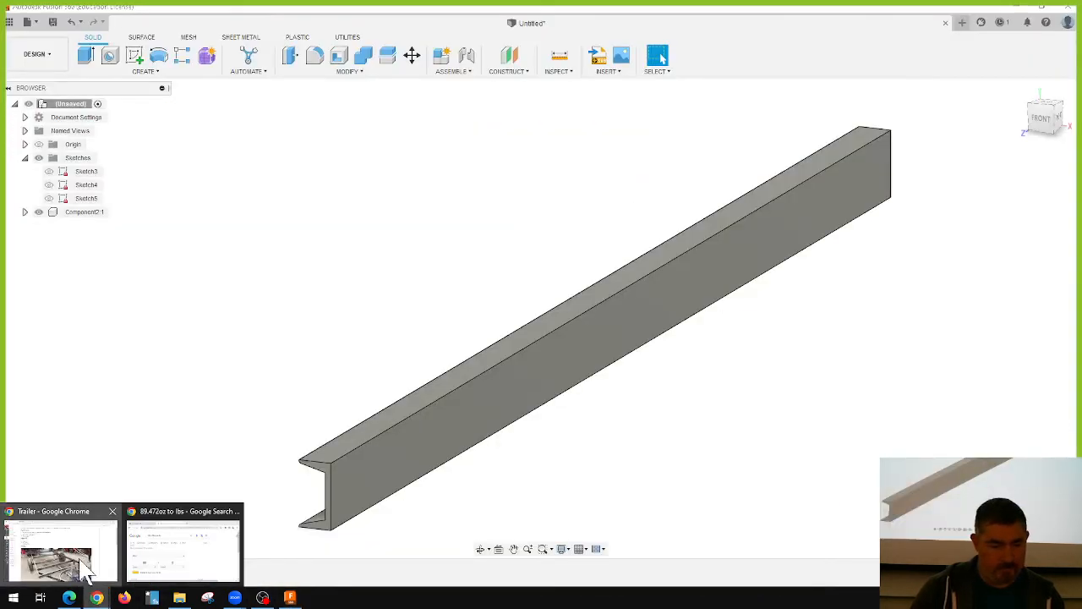
{"action": "left_click", "coordinate": [59, 549]}
{"action": "scroll", "coordinate": [553, 313], "scroll_direction": "down", "scroll_amount": 3}
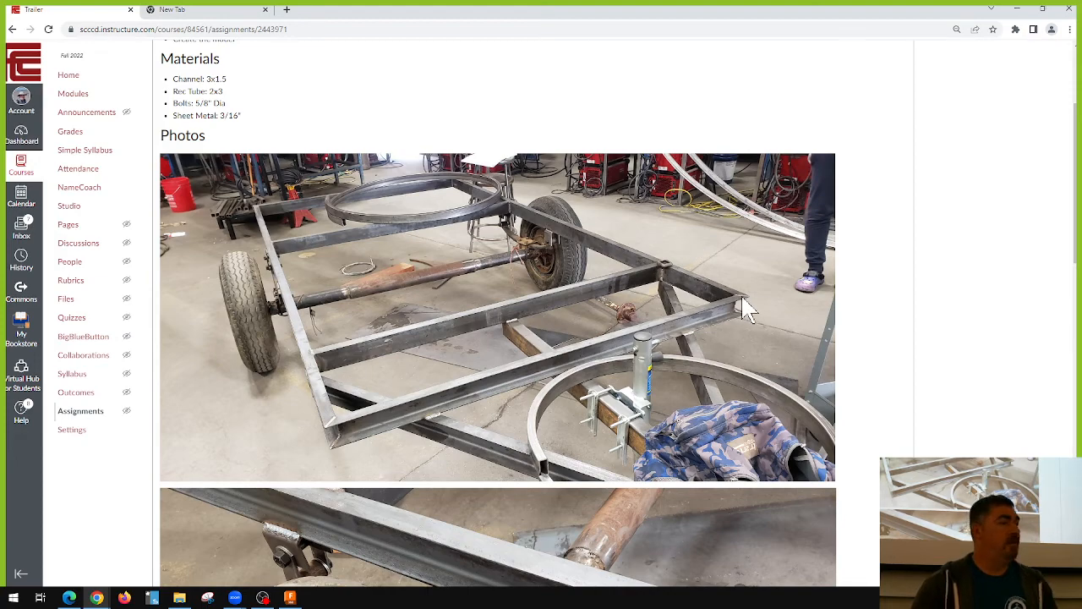
{"action": "scroll", "coordinate": [744, 306], "scroll_direction": "up", "scroll_amount": 1}
{"action": "scroll", "coordinate": [760, 301], "scroll_direction": "down", "scroll_amount": 2}
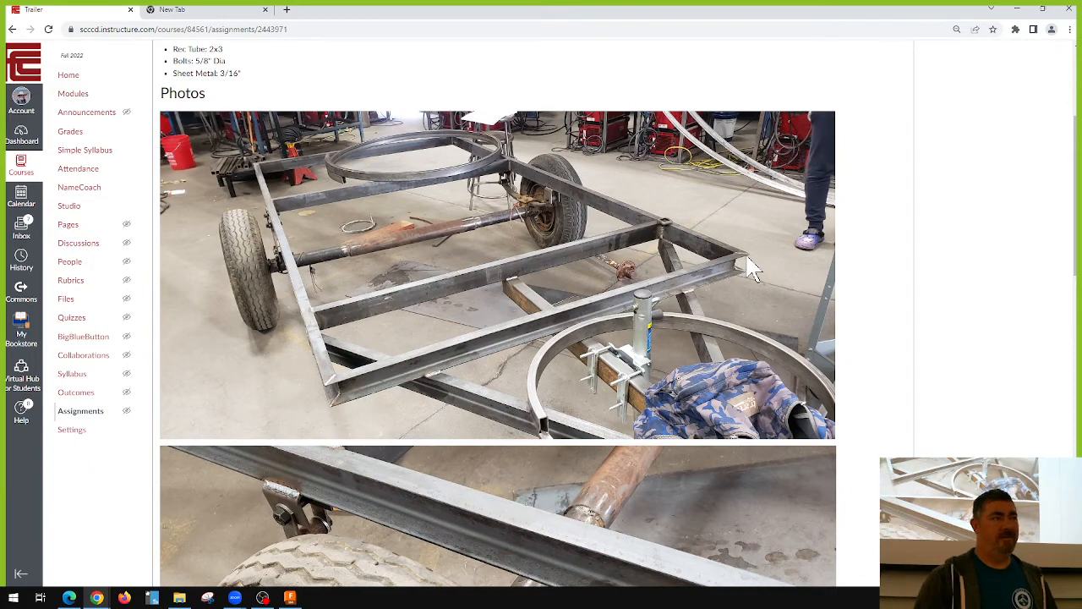
{"action": "left_click", "coordinate": [290, 598]}
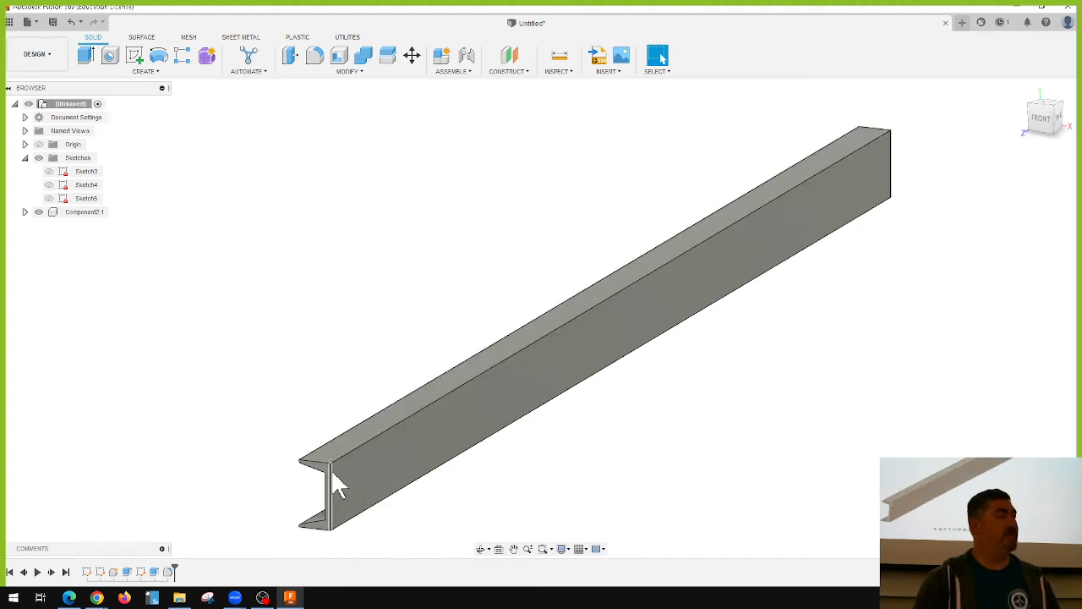
Step: Chamfer the flange tip's short edge at the channel's front end by an equal distance of 1.5 in, with Tangent Chain off
{"action": "scroll", "coordinate": [296, 469], "scroll_direction": "up", "scroll_amount": 5}
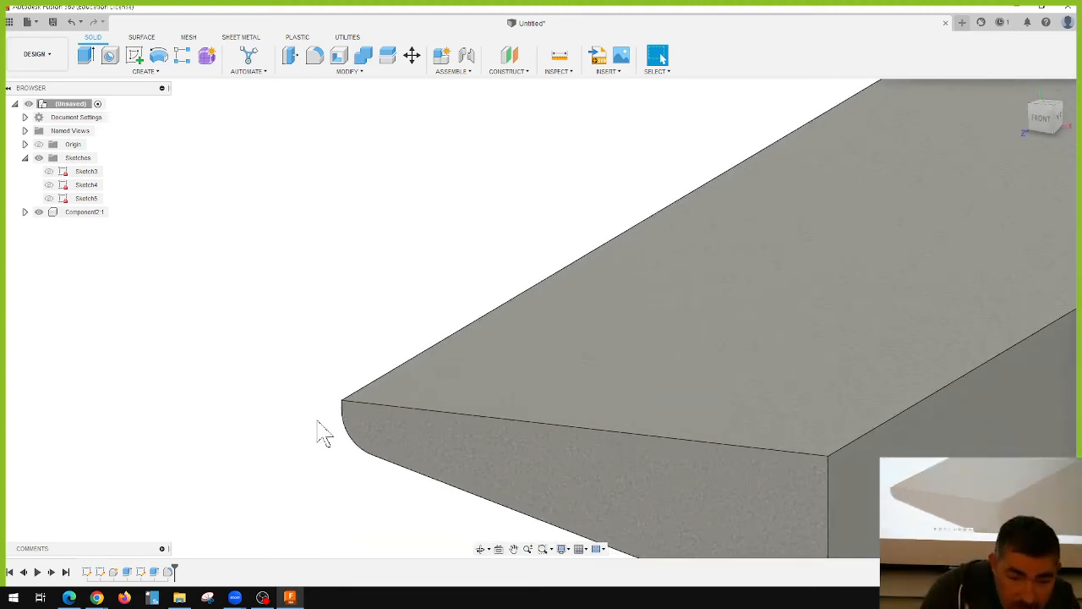
{"action": "scroll", "coordinate": [317, 420], "scroll_direction": "up", "scroll_amount": 3}
{"action": "scroll", "coordinate": [340, 349], "scroll_direction": "down", "scroll_amount": 3}
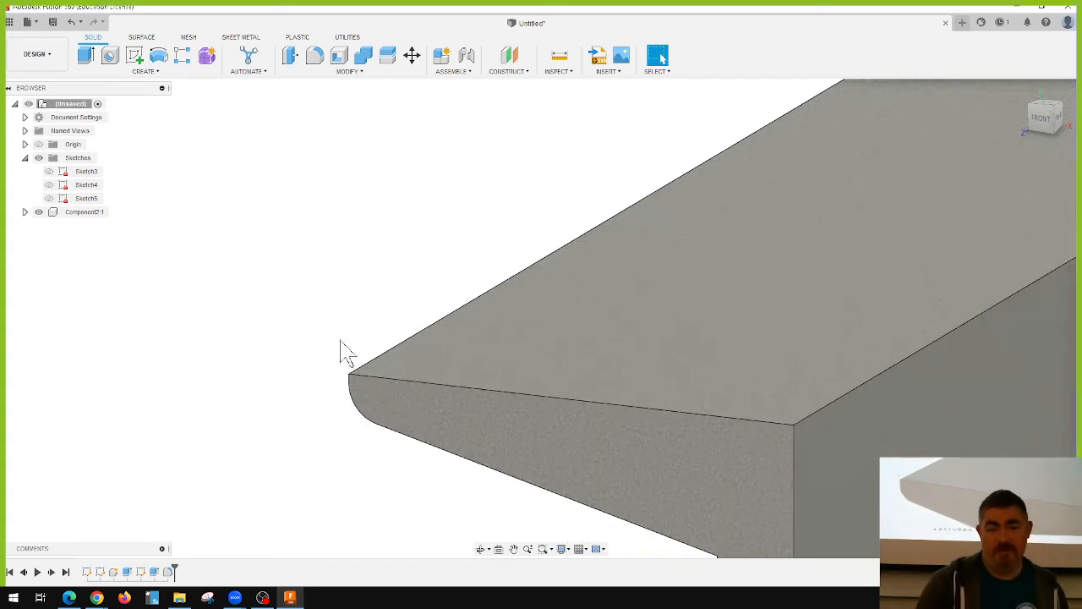
{"action": "scroll", "coordinate": [340, 348], "scroll_direction": "down", "scroll_amount": 3}
{"action": "left_click", "coordinate": [314, 55]}
{"action": "left_click", "coordinate": [326, 71]}
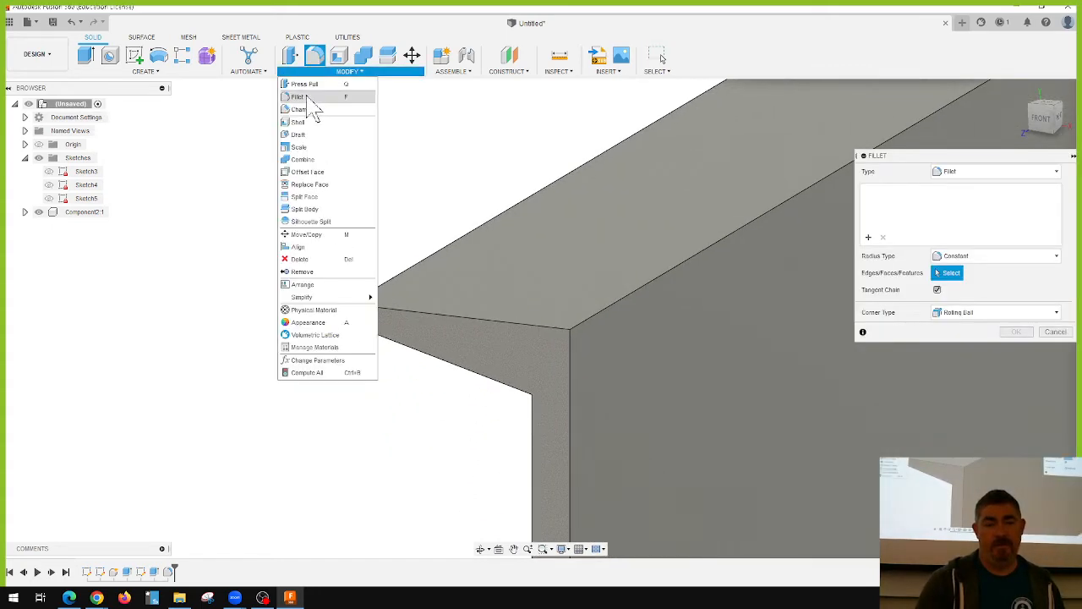
{"action": "left_click", "coordinate": [306, 109]}
{"action": "scroll", "coordinate": [353, 310], "scroll_direction": "up", "scroll_amount": 5}
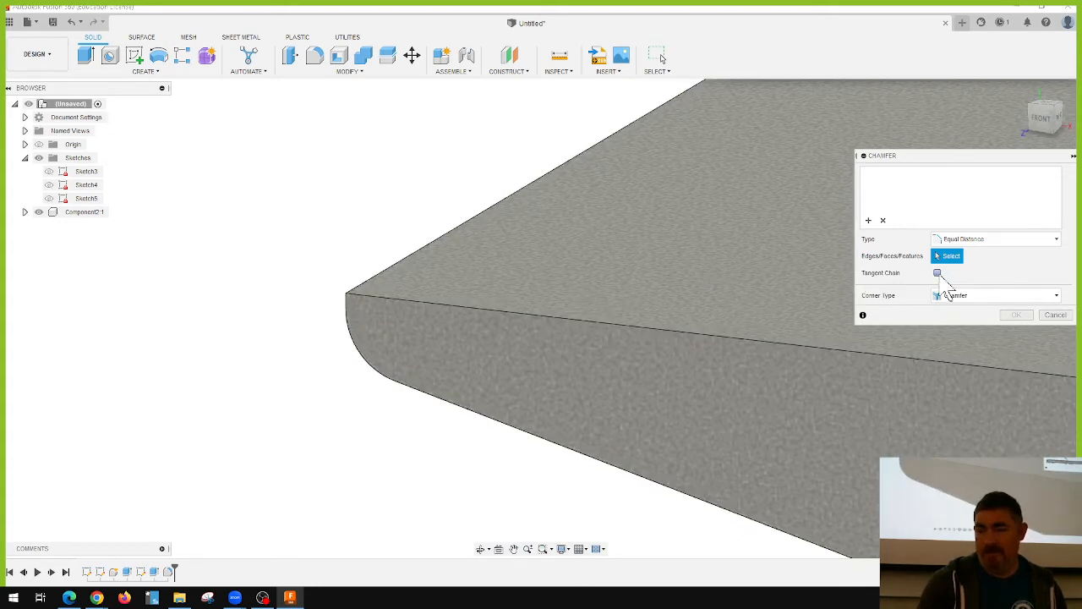
{"action": "left_click", "coordinate": [350, 308]}
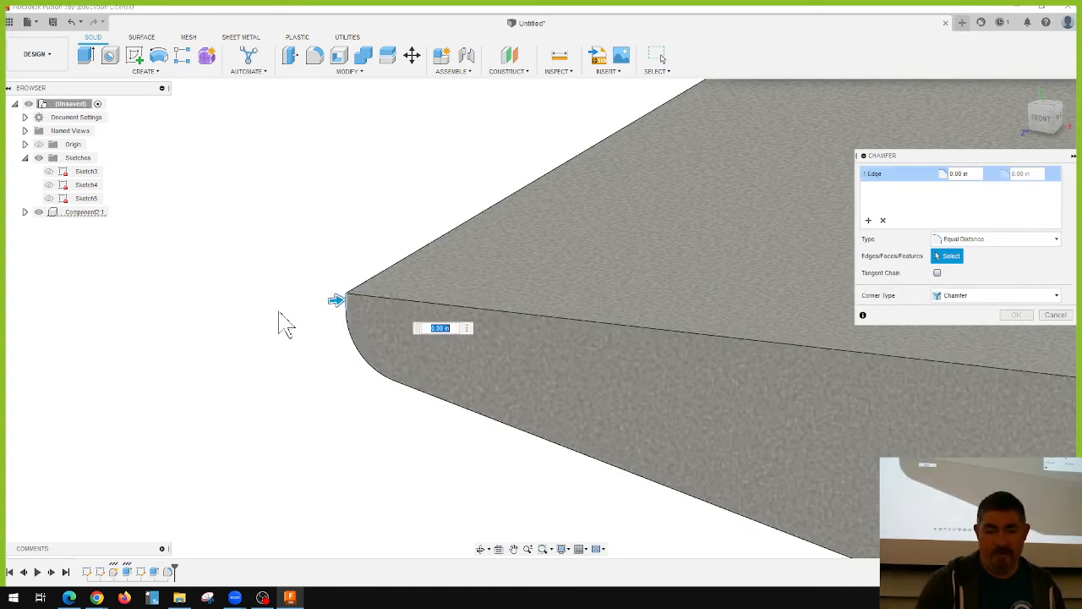
{"action": "key", "text": "Return"}
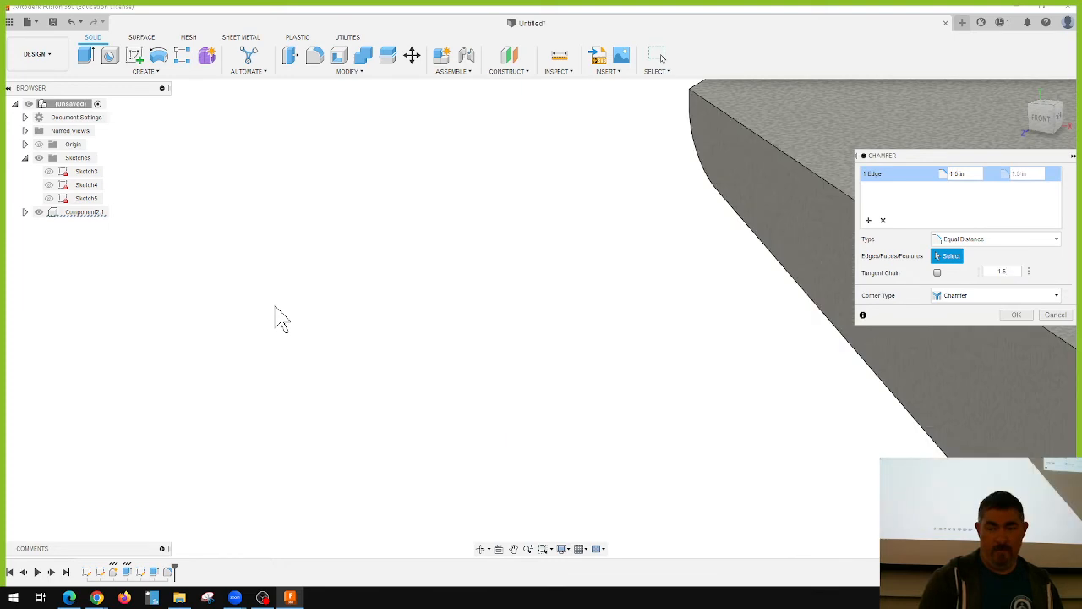
Step: Examine the channel's chamfered end from above and in the home view
{"action": "scroll", "coordinate": [600, 321], "scroll_direction": "down", "scroll_amount": 5}
{"action": "scroll", "coordinate": [541, 301], "scroll_direction": "down", "scroll_amount": 3}
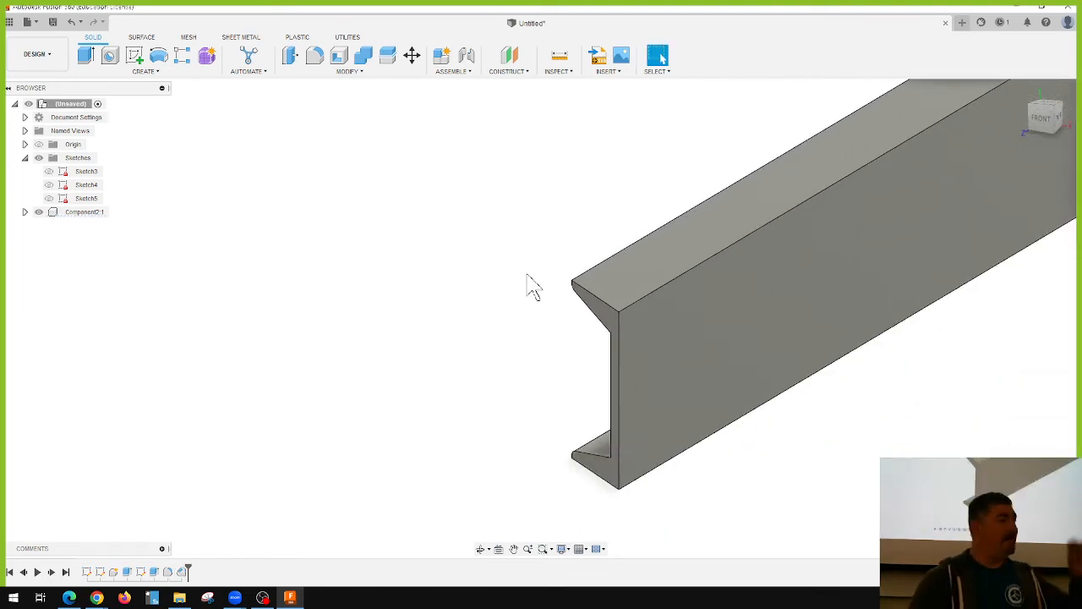
{"action": "scroll", "coordinate": [517, 300], "scroll_direction": "down", "scroll_amount": 1}
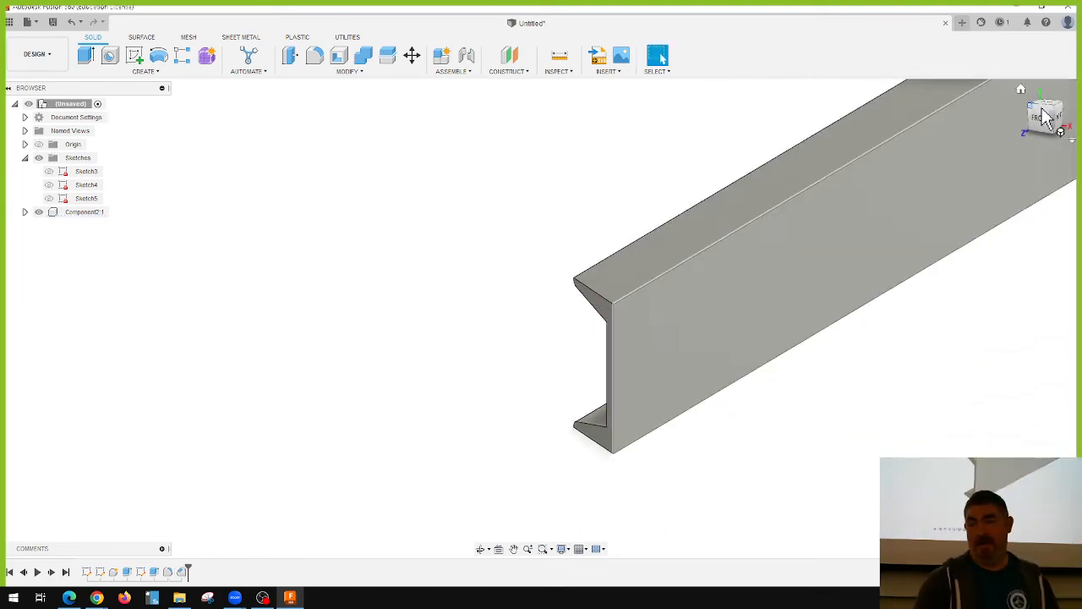
{"action": "left_click", "coordinate": [1047, 110]}
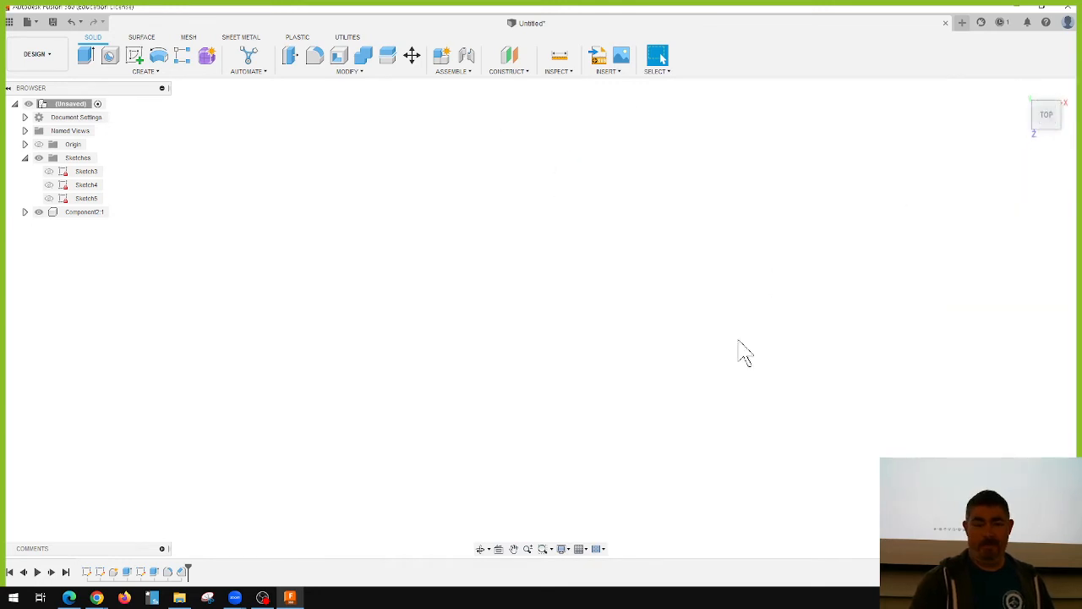
{"action": "scroll", "coordinate": [664, 365], "scroll_direction": "down", "scroll_amount": 5}
{"action": "scroll", "coordinate": [668, 227], "scroll_direction": "up", "scroll_amount": 4}
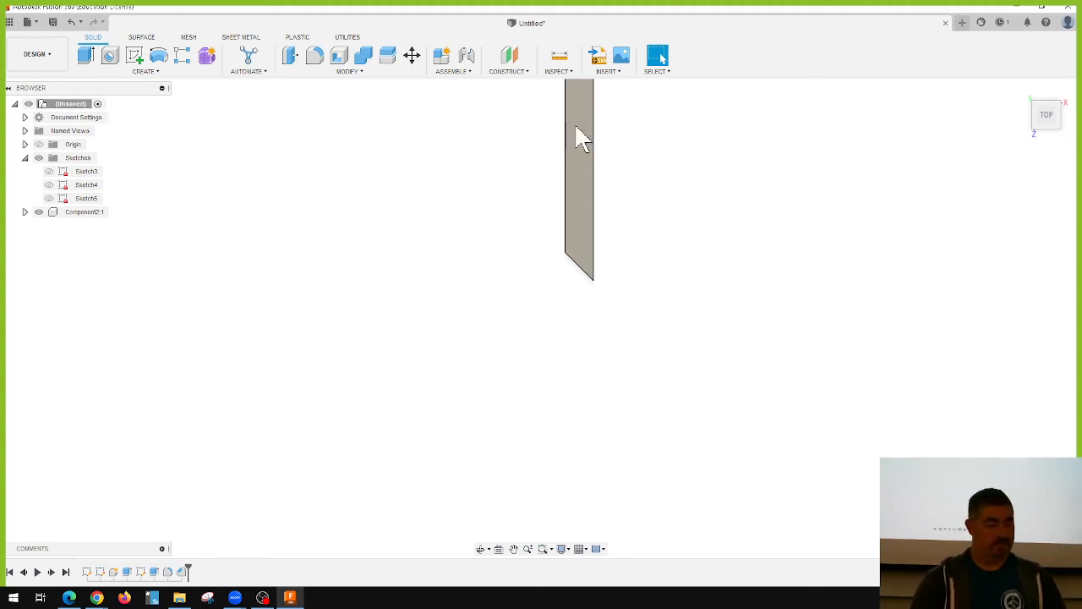
{"action": "scroll", "coordinate": [601, 222], "scroll_direction": "down", "scroll_amount": 3}
{"action": "left_click", "coordinate": [1035, 103]}
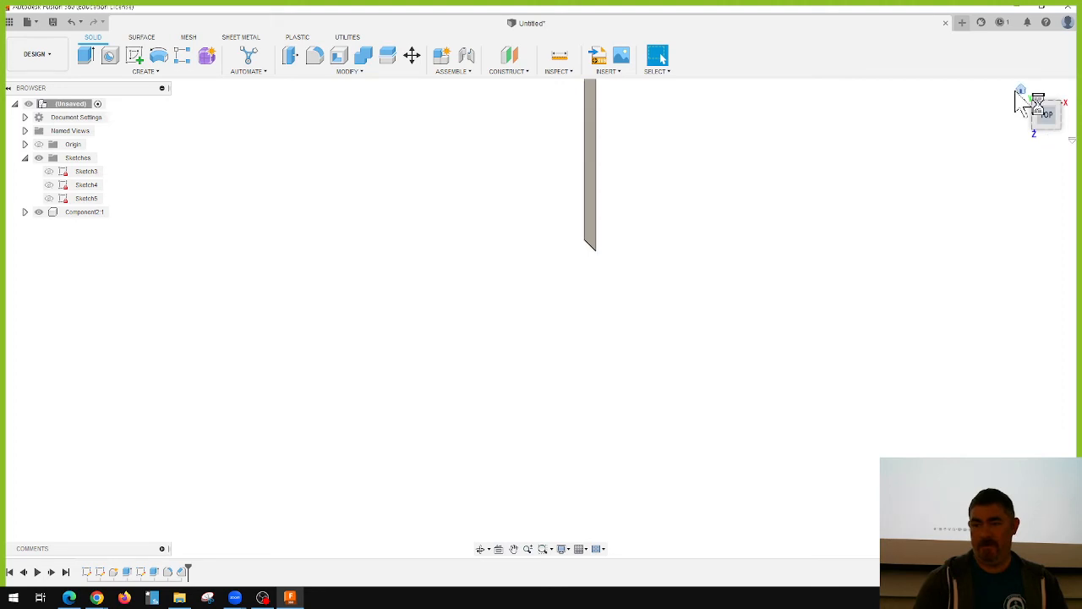
{"action": "scroll", "coordinate": [624, 358], "scroll_direction": "down", "scroll_amount": 2}
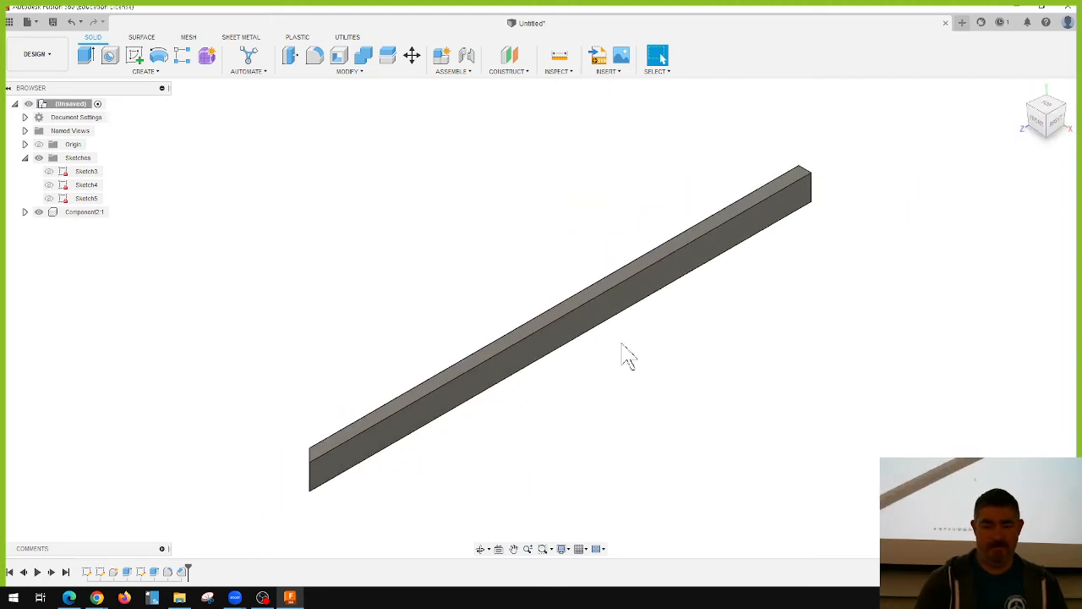
Step: Extrude the channel's chamfered end face 11 in to one side as a new component
{"action": "left_click", "coordinate": [1032, 116]}
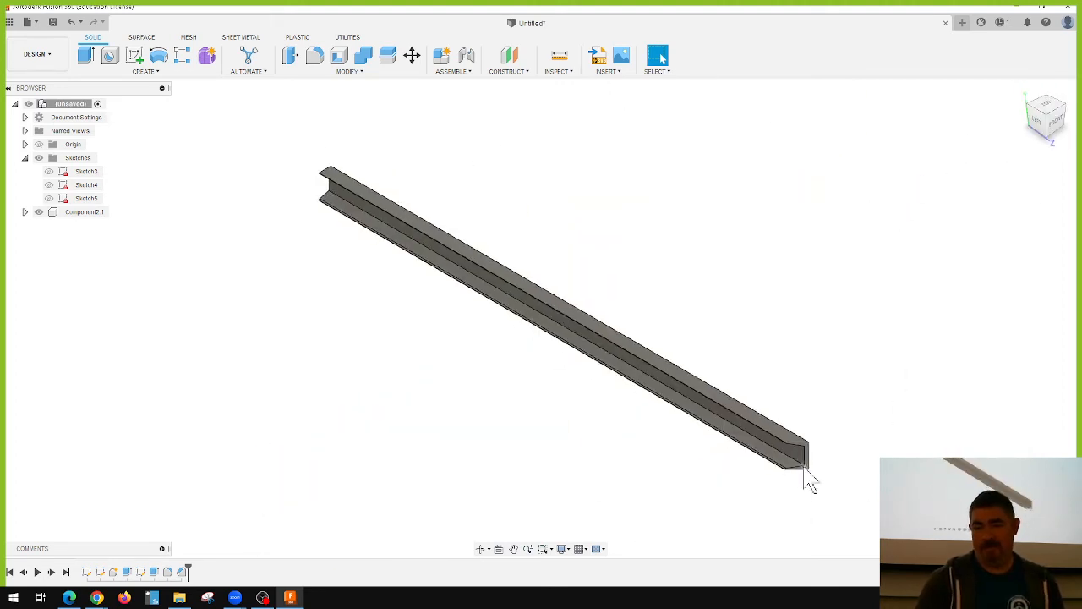
{"action": "scroll", "coordinate": [811, 482], "scroll_direction": "up", "scroll_amount": 4}
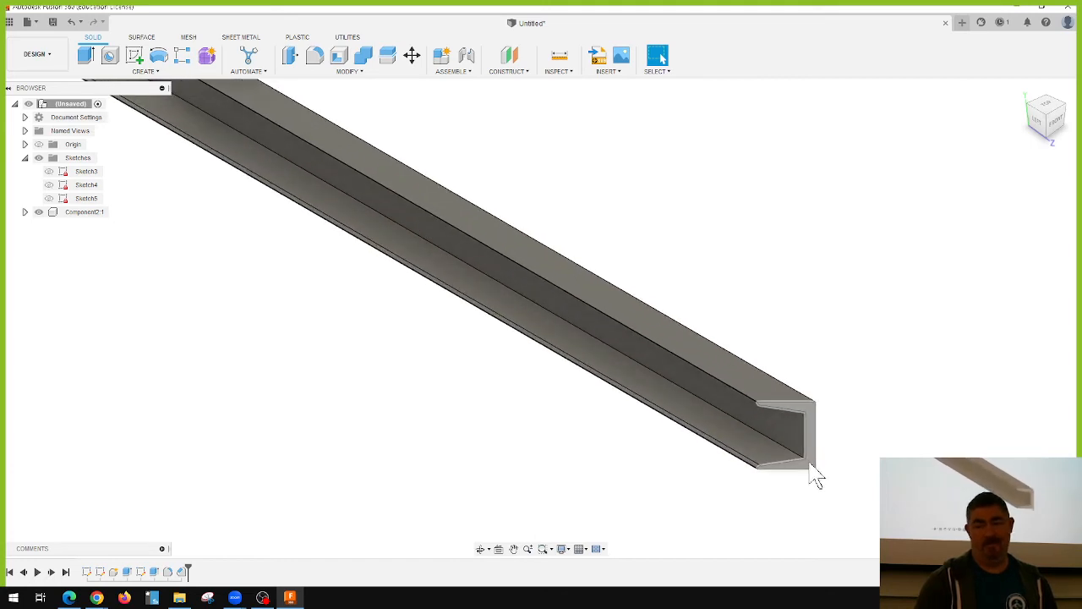
{"action": "left_click", "coordinate": [811, 471]}
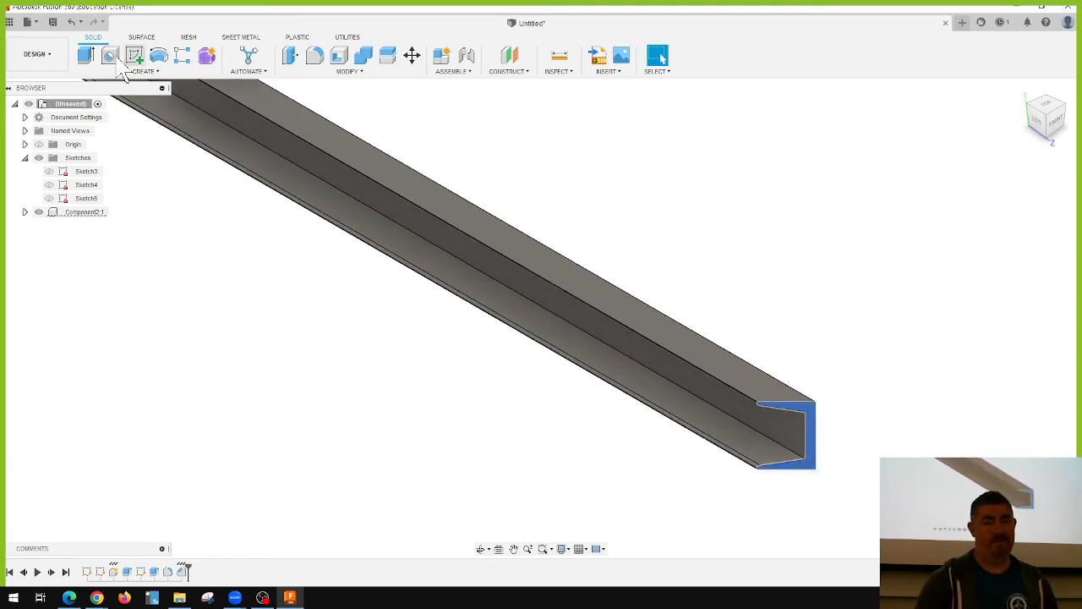
{"action": "left_click", "coordinate": [85, 56]}
{"action": "scroll", "coordinate": [778, 414], "scroll_direction": "down", "scroll_amount": 3}
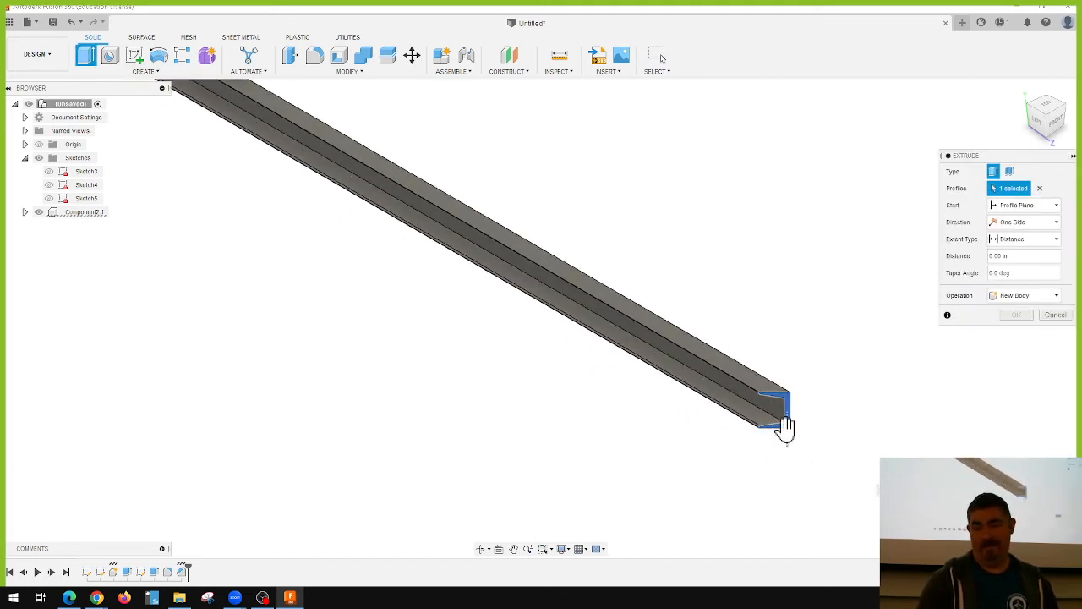
{"action": "left_click_drag", "start_coordinate": [781, 430], "coordinate": [806, 534]}
{"action": "left_click", "coordinate": [1019, 295]}
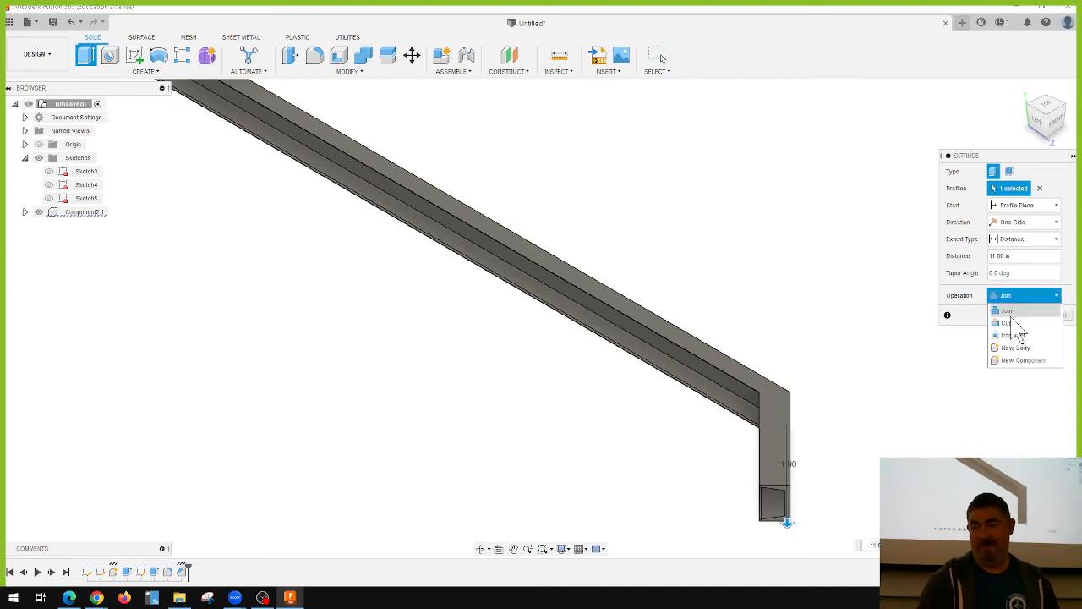
{"action": "left_click", "coordinate": [1024, 360]}
{"action": "scroll", "coordinate": [795, 505], "scroll_direction": "up", "scroll_amount": 5}
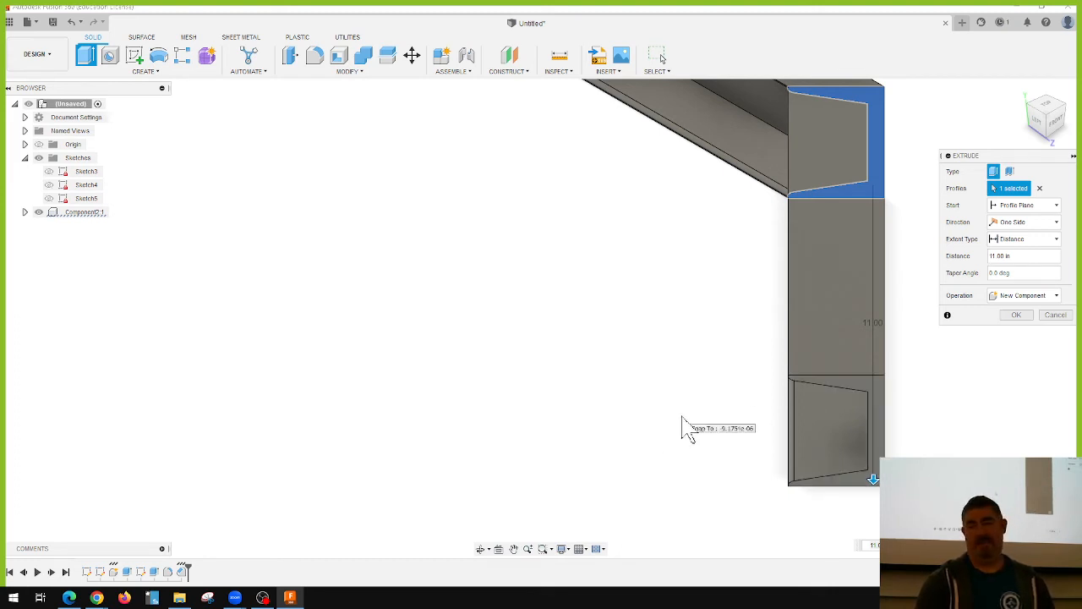
{"action": "scroll", "coordinate": [683, 428], "scroll_direction": "down", "scroll_amount": 3}
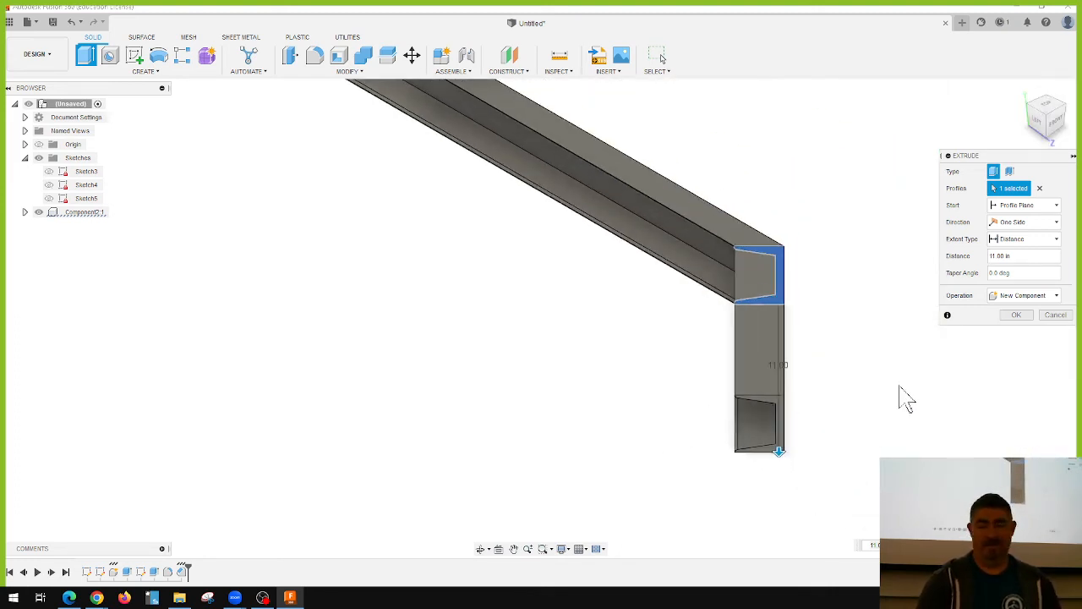
{"action": "left_click", "coordinate": [1017, 315]}
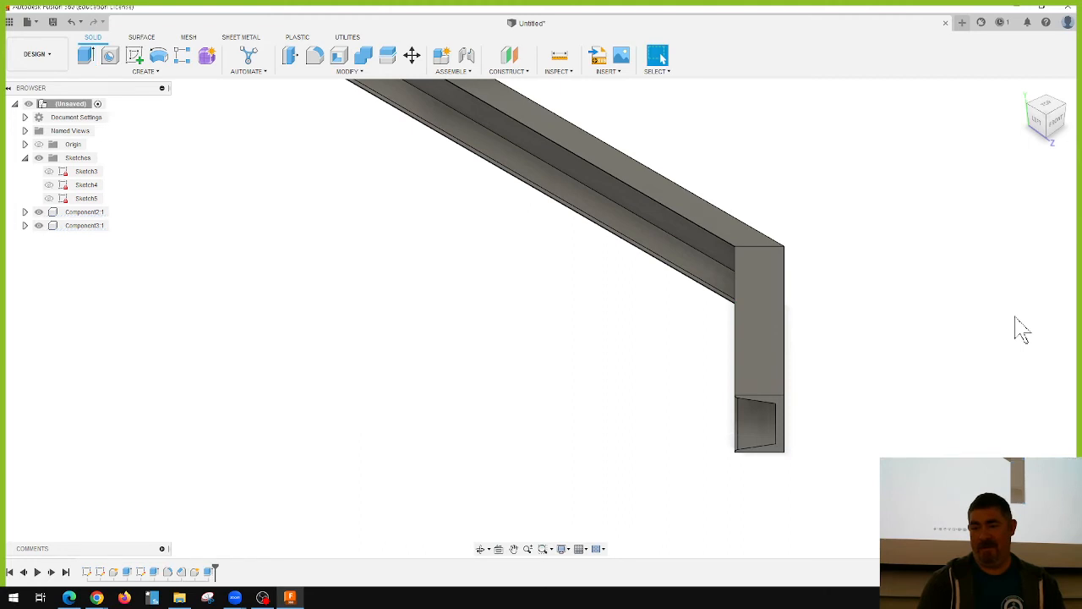
Step: Remove the component extruded from the end face and undo the channel's end chamfer
{"action": "left_click", "coordinate": [749, 396]}
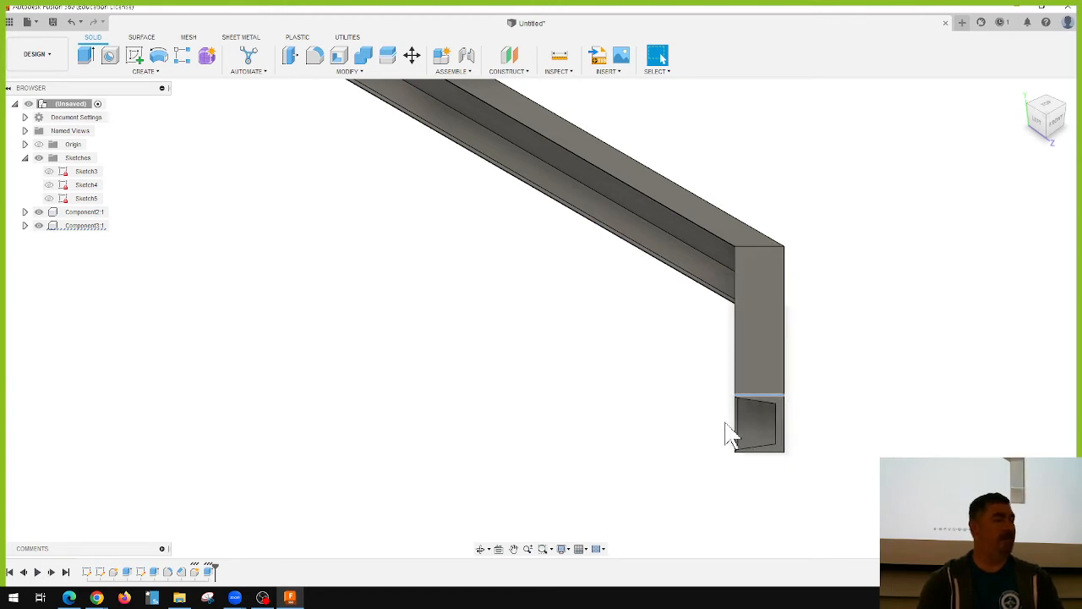
{"action": "left_click", "coordinate": [664, 413]}
{"action": "key", "text": "Delete"}
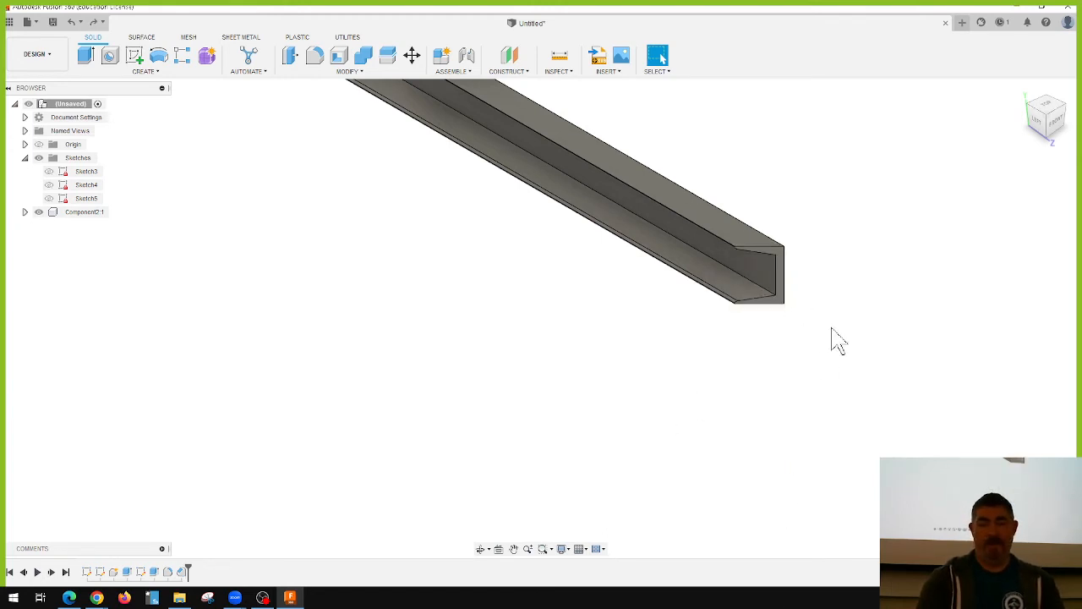
{"action": "scroll", "coordinate": [829, 340], "scroll_direction": "down", "scroll_amount": 3}
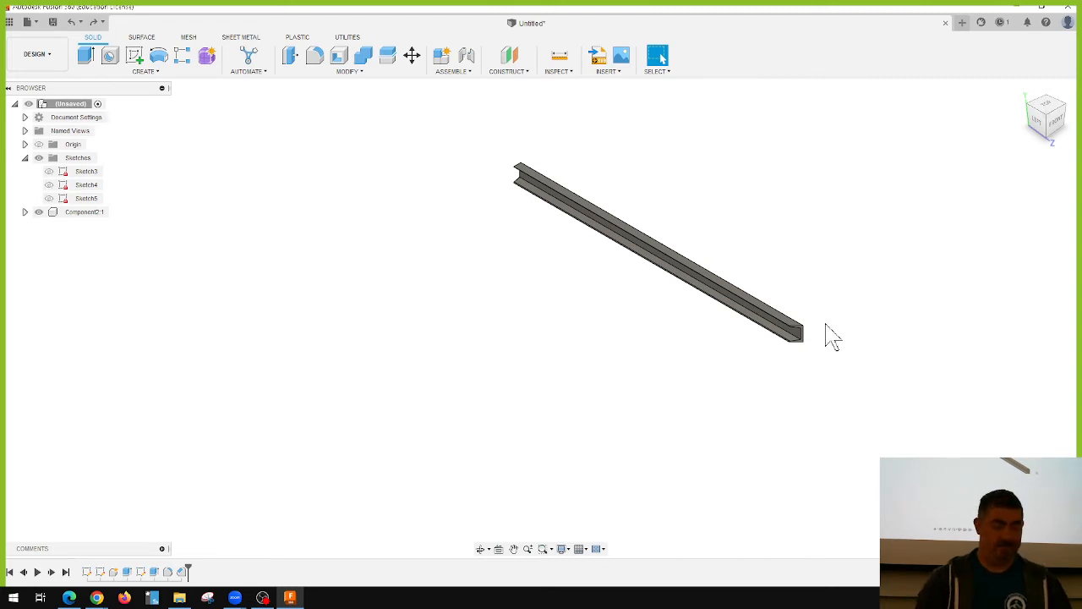
{"action": "key", "text": "ctrl+z"}
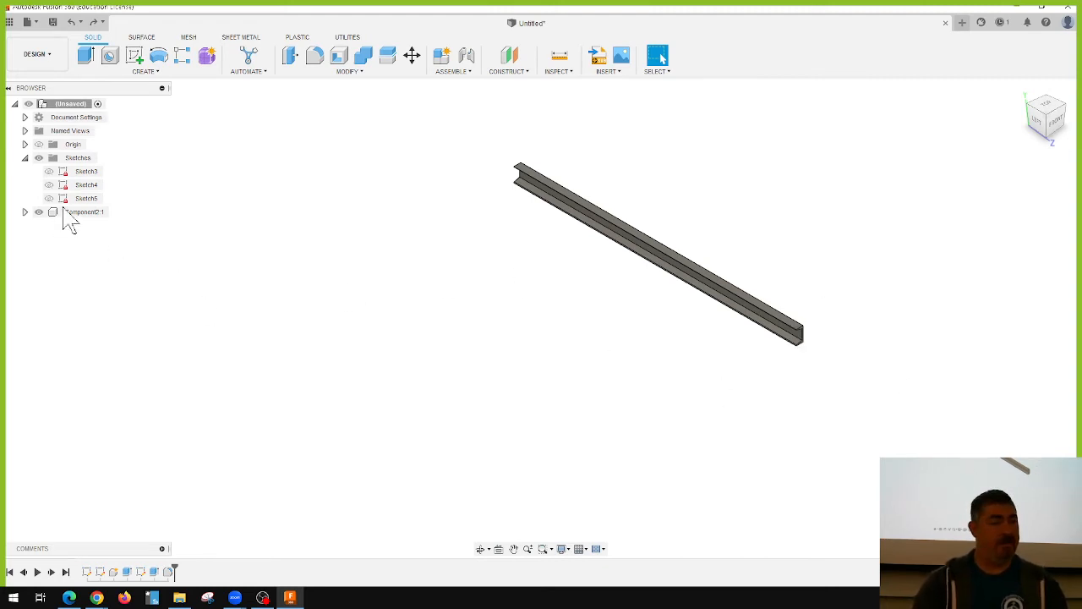
Step: Switch to the trailer assignment in Chrome and examine how the channels meet at the frame's front corner
{"action": "left_click", "coordinate": [290, 597]}
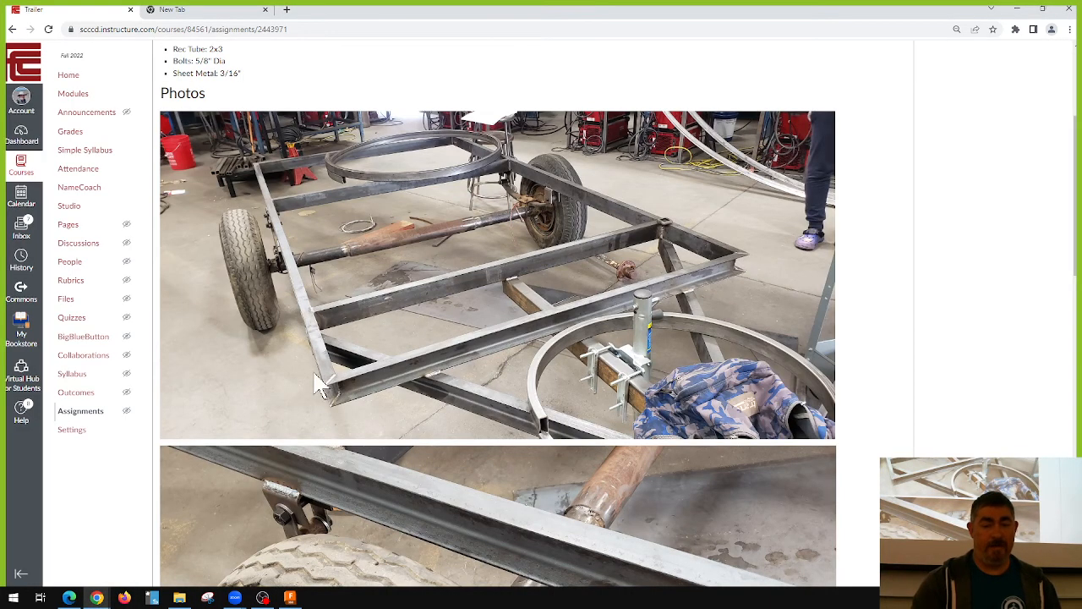
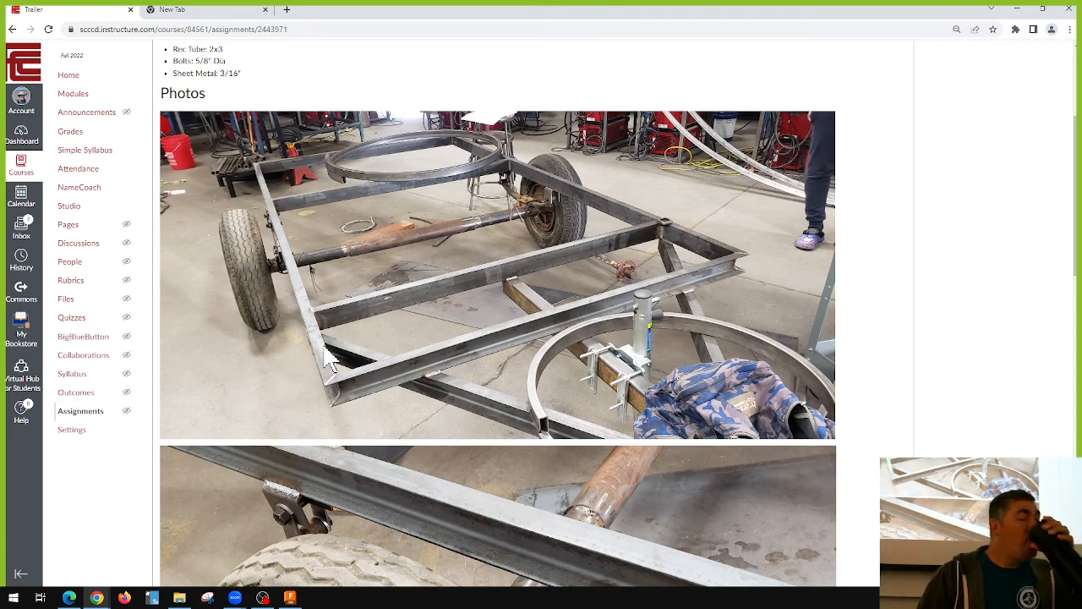
Step: Check the crossmembers in the assignment photo, return to Fusion 360 and show Sketch3 with the frame layout
{"action": "scroll", "coordinate": [474, 307], "scroll_direction": "down", "scroll_amount": 1}
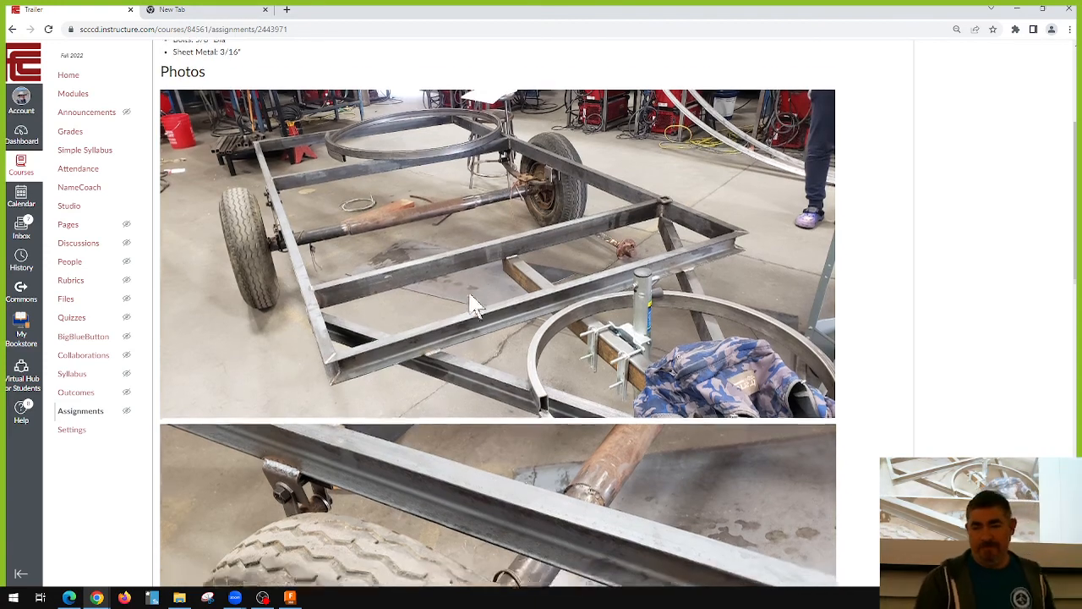
{"action": "scroll", "coordinate": [471, 307], "scroll_direction": "up", "scroll_amount": 3}
{"action": "scroll", "coordinate": [448, 398], "scroll_direction": "down", "scroll_amount": 2}
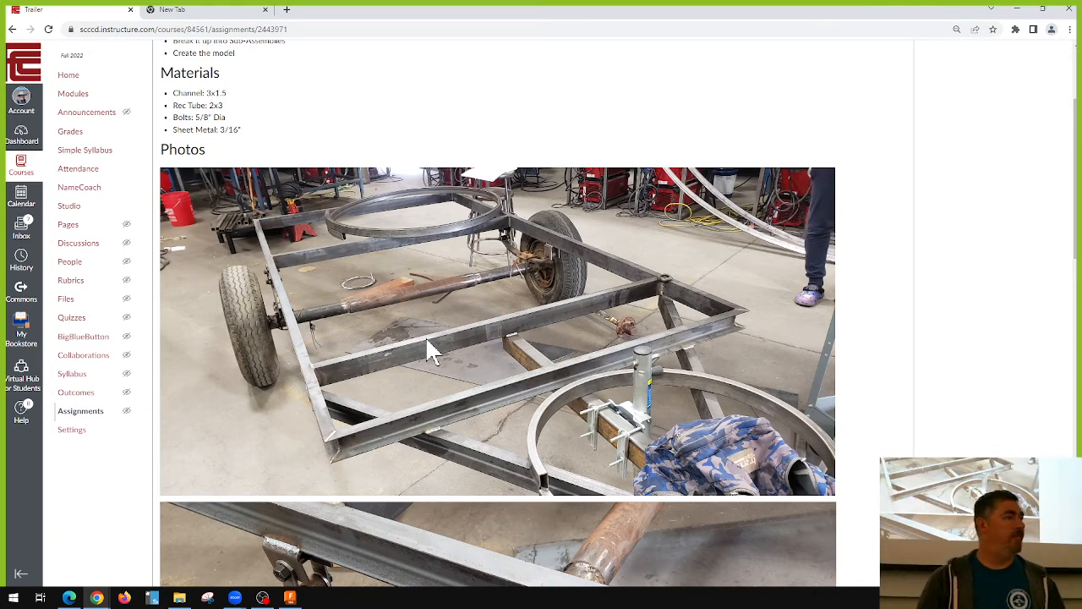
{"action": "scroll", "coordinate": [420, 406], "scroll_direction": "up", "scroll_amount": 1}
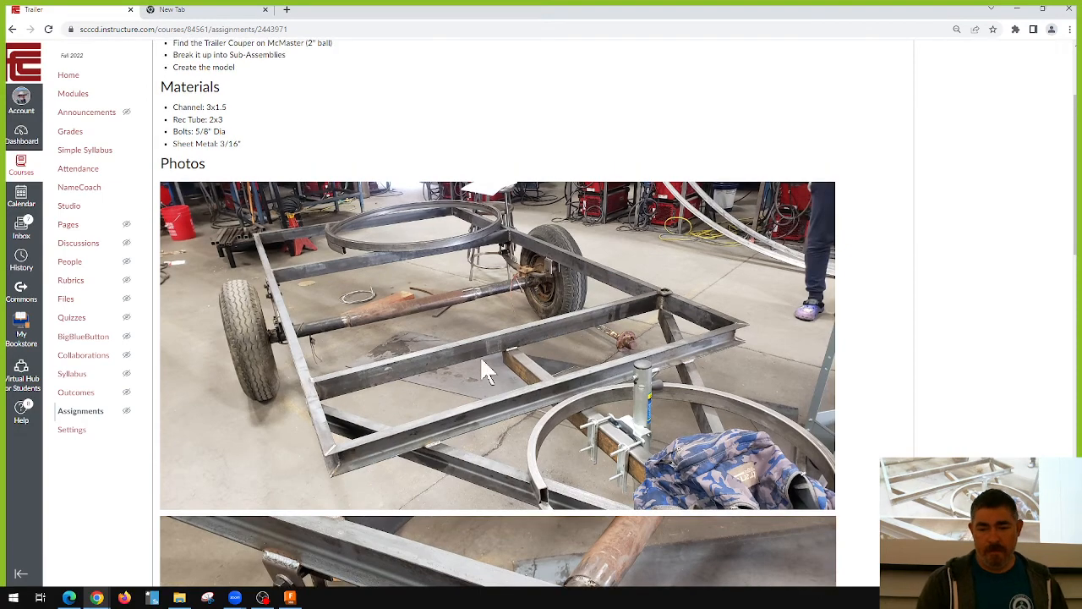
{"action": "left_click", "coordinate": [1018, 9]}
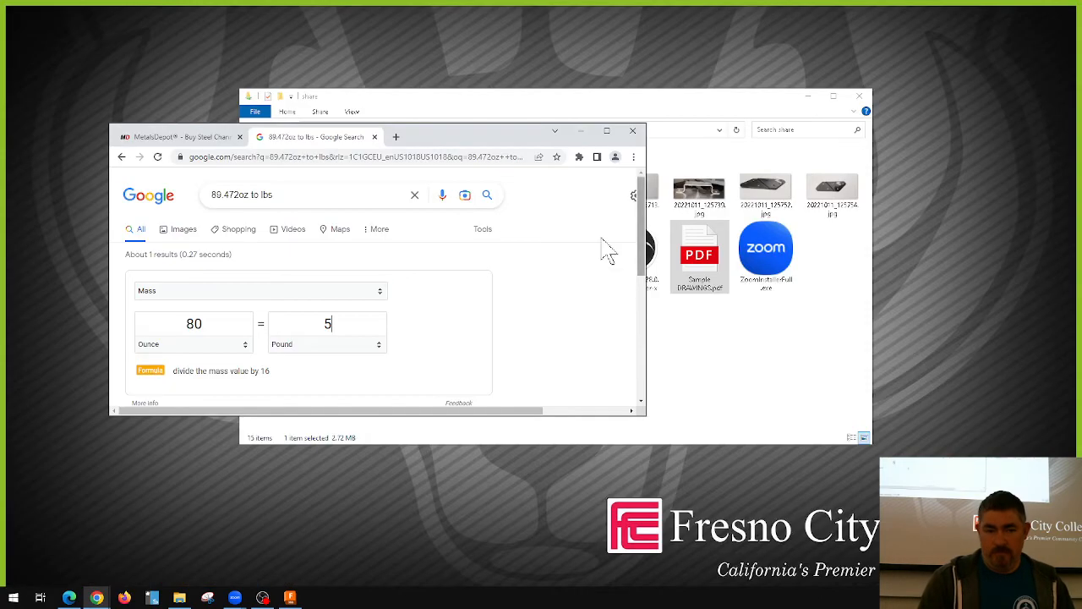
{"action": "left_click", "coordinate": [290, 598]}
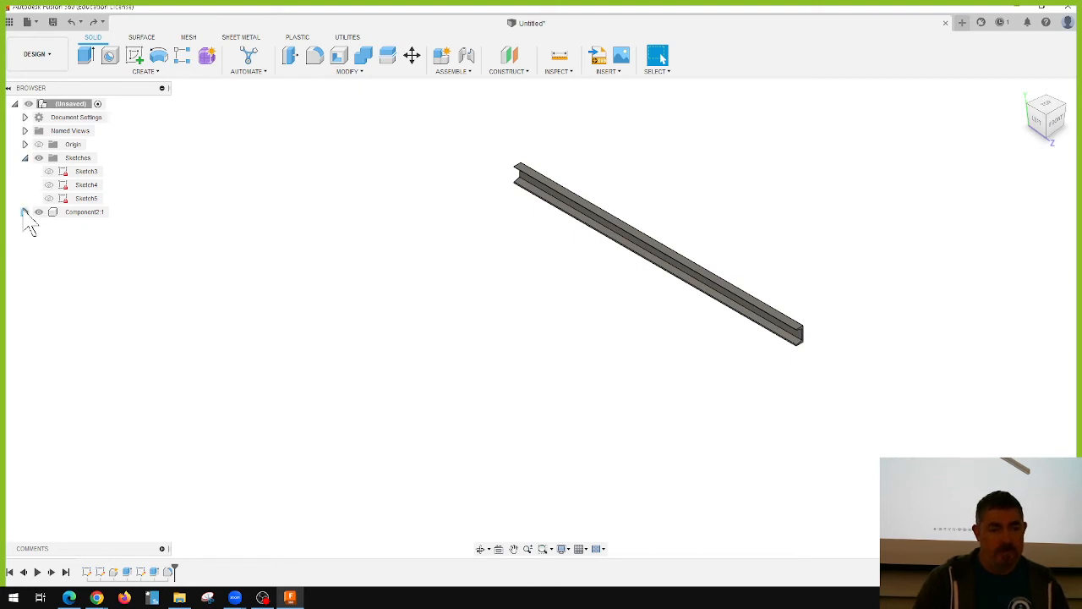
{"action": "left_click", "coordinate": [49, 171]}
{"action": "scroll", "coordinate": [228, 367], "scroll_direction": "down", "scroll_amount": 3}
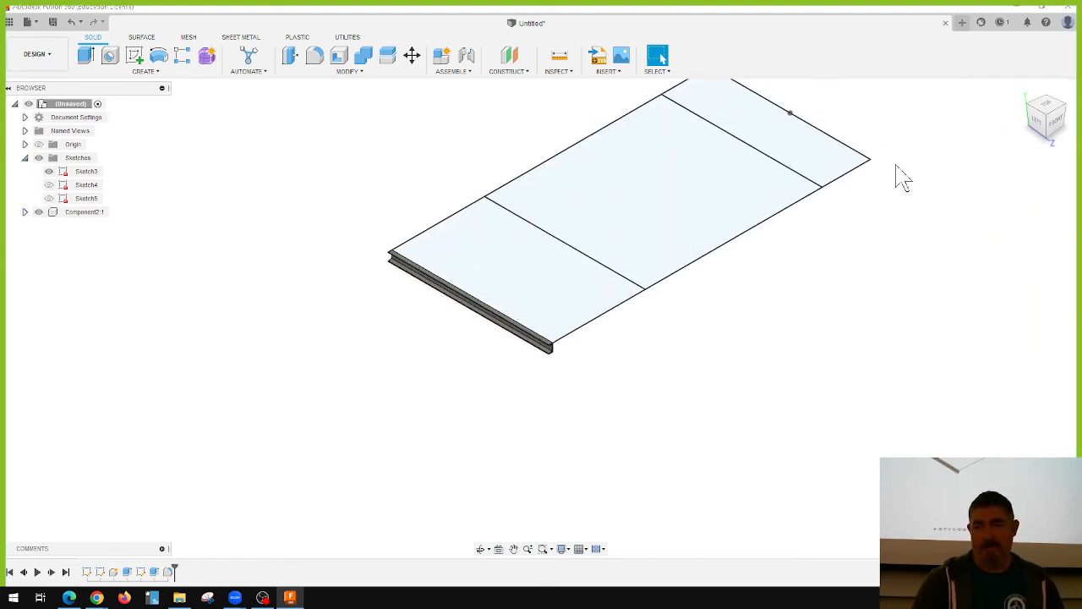
{"action": "left_click", "coordinate": [1032, 107]}
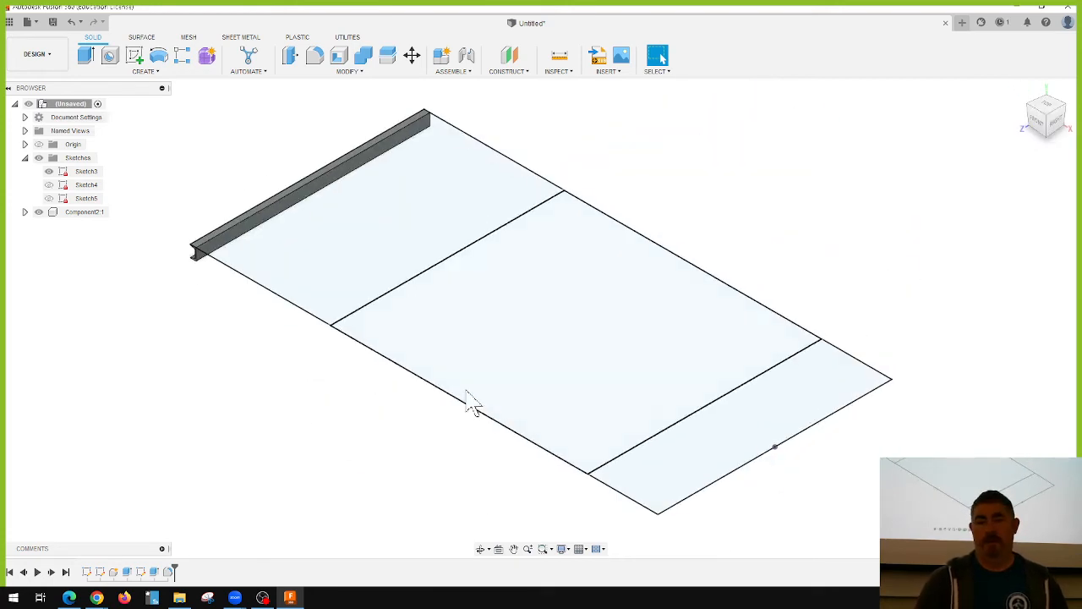
Step: Paste a copy of the channel component and move it 36 in along X to the first crossmember line
{"action": "left_click", "coordinate": [84, 215]}
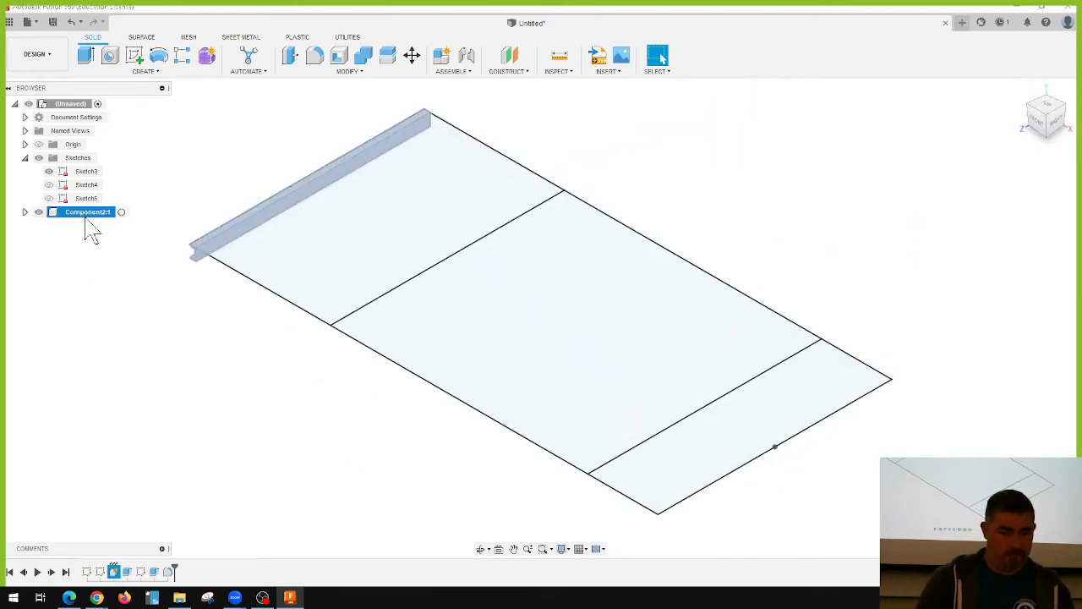
{"action": "key", "text": "ctrl+v"}
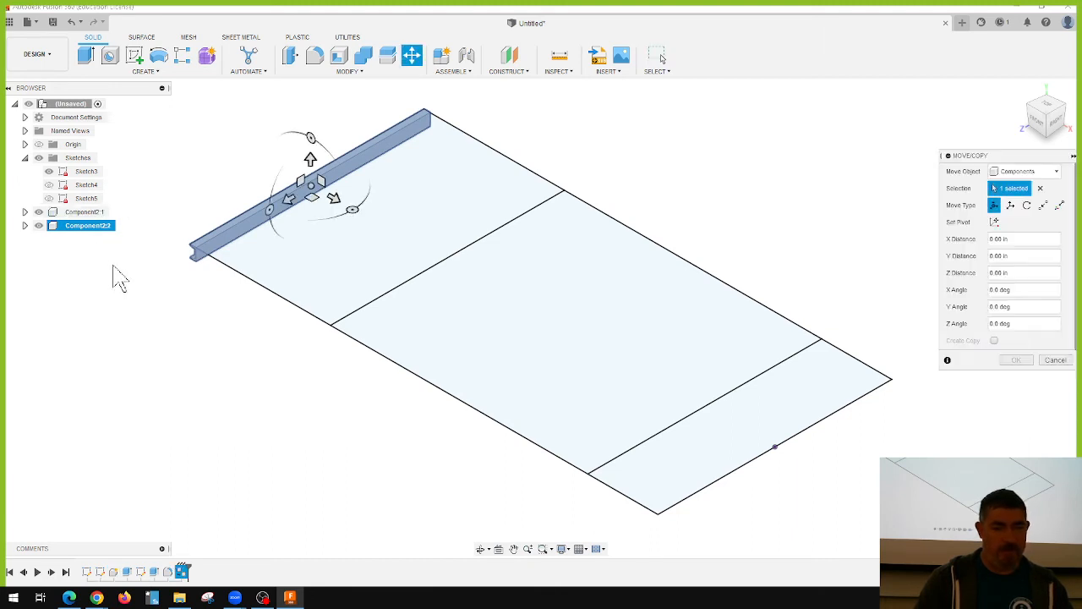
{"action": "left_click_drag", "start_coordinate": [334, 191], "coordinate": [480, 259]}
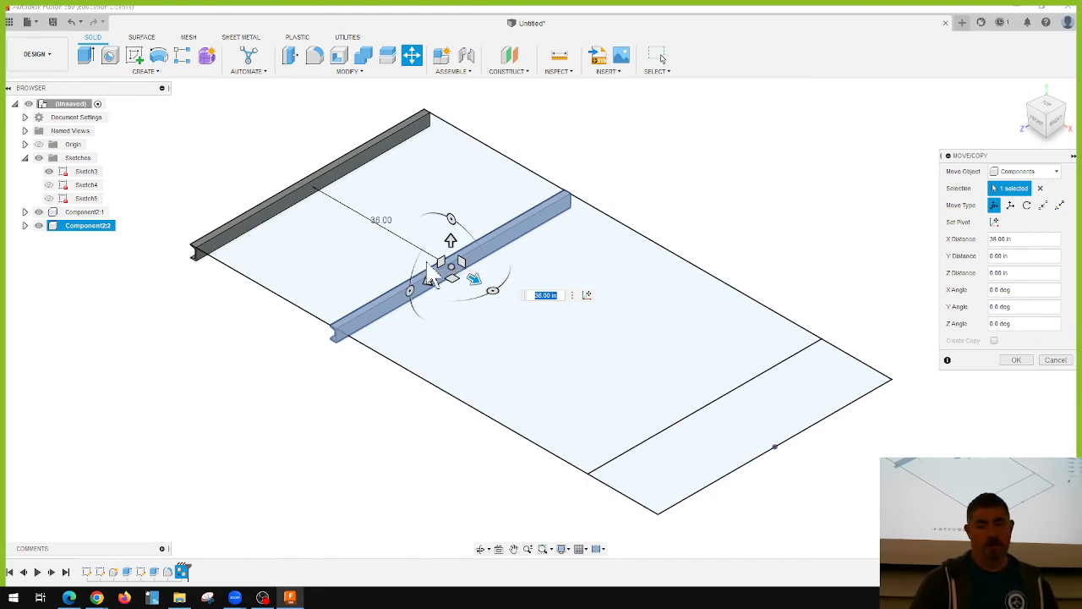
{"action": "left_click", "coordinate": [1016, 361]}
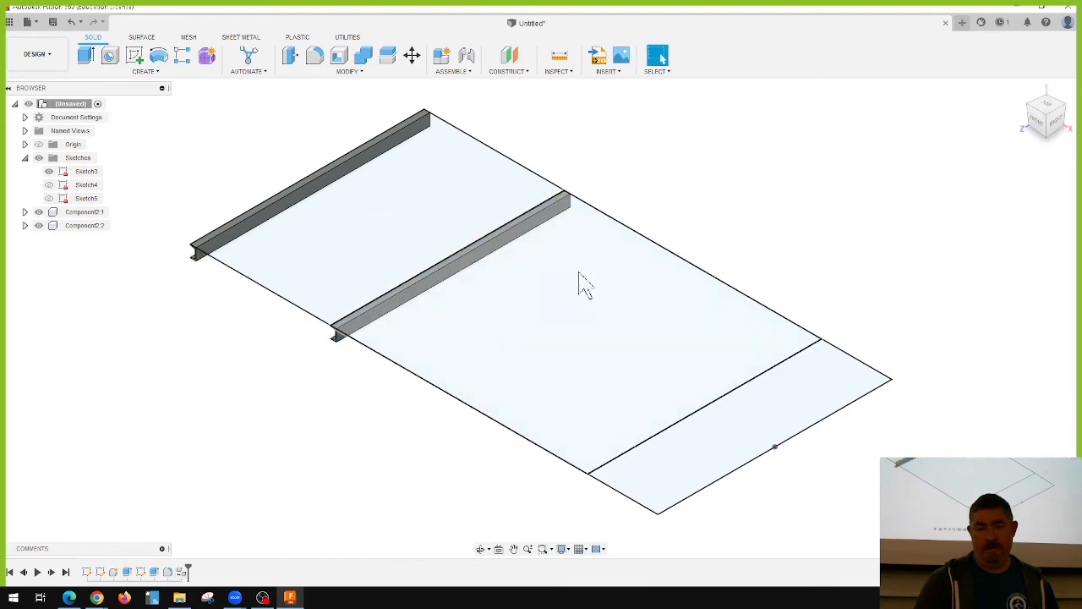
Step: Start a joint on the copied channel with its origin at the upper flange-tip corner of the end face
{"action": "scroll", "coordinate": [286, 329], "scroll_direction": "down", "scroll_amount": 2}
{"action": "middle_click_drag", "start_coordinate": [288, 361], "coordinate": [462, 305], "text": "shift"}
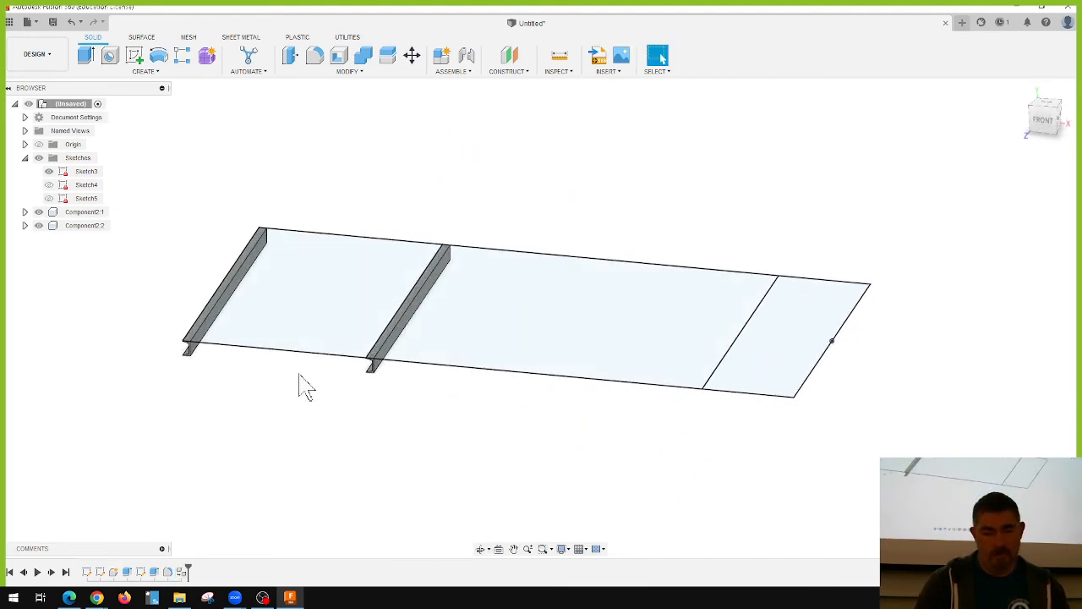
{"action": "scroll", "coordinate": [317, 385], "scroll_direction": "up", "scroll_amount": 4}
{"action": "middle_click_drag", "start_coordinate": [340, 358], "coordinate": [413, 317], "text": "shift"}
{"action": "scroll", "coordinate": [408, 378], "scroll_direction": "up", "scroll_amount": 6}
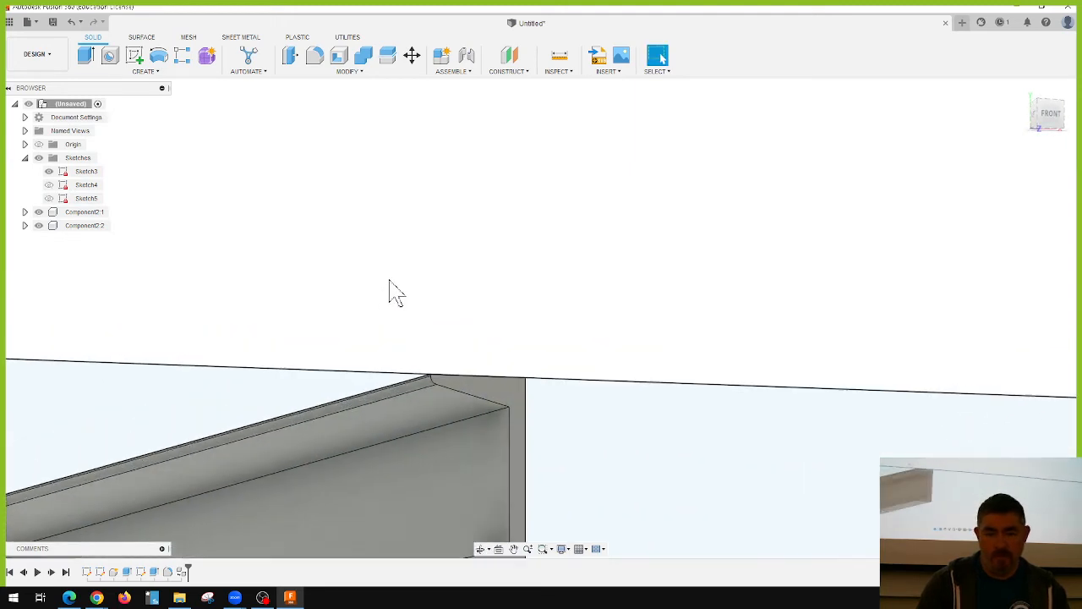
{"action": "left_click", "coordinate": [466, 58]}
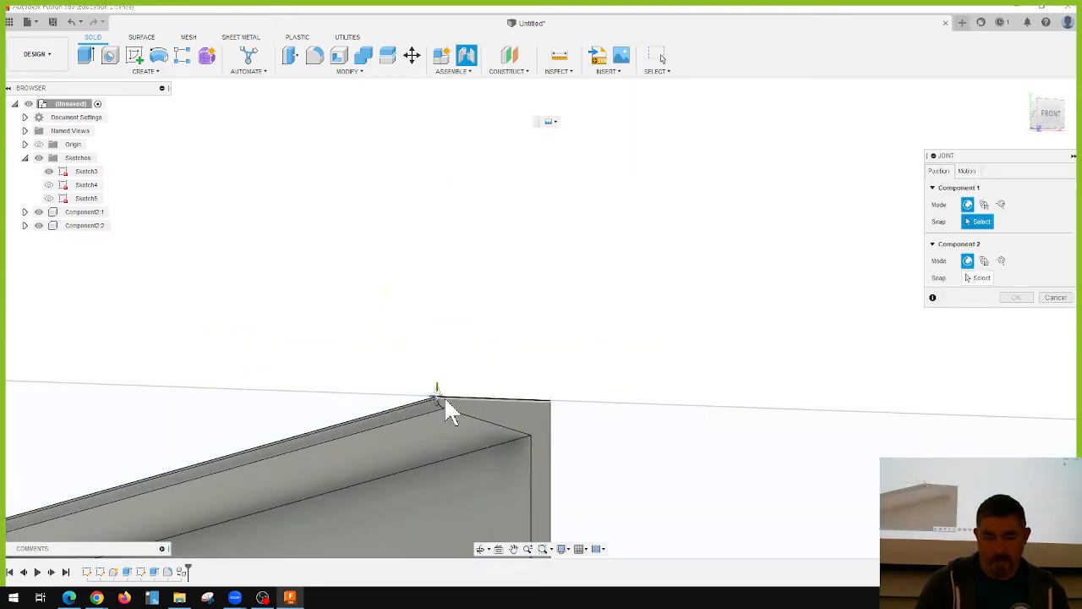
{"action": "scroll", "coordinate": [447, 400], "scroll_direction": "up", "scroll_amount": 5}
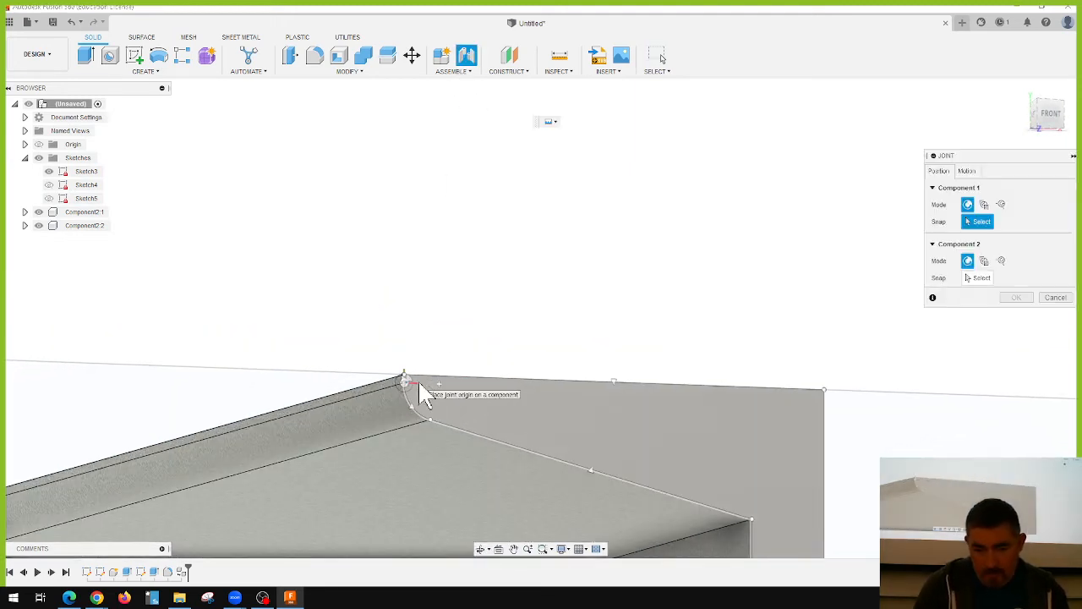
{"action": "scroll", "coordinate": [410, 380], "scroll_direction": "up", "scroll_amount": 4}
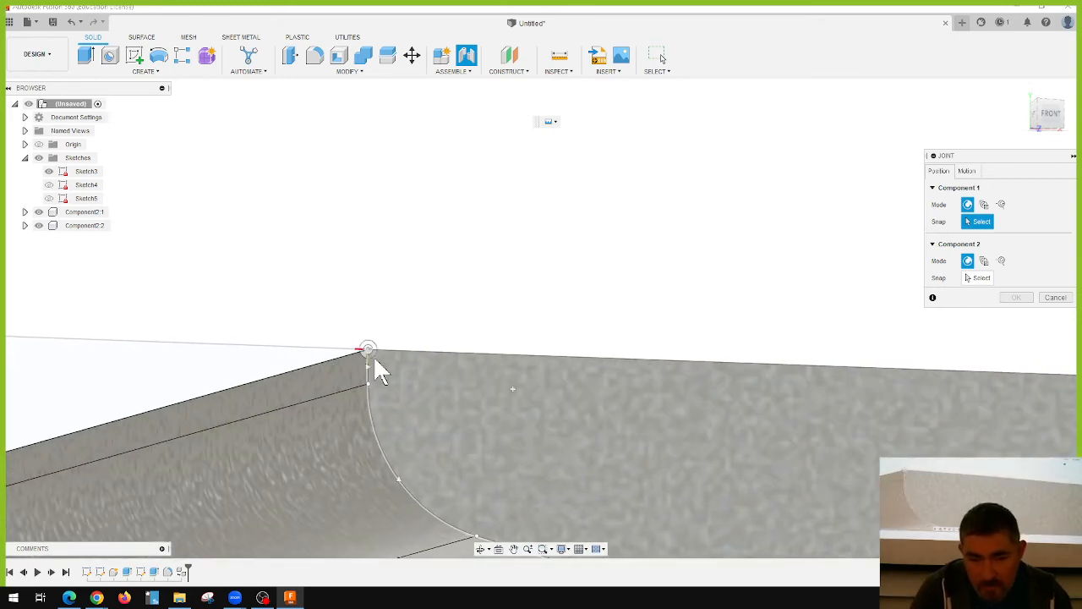
{"action": "left_click", "coordinate": [375, 359]}
Step: Snap the copied channel's joint to the corner of the layout sketch at the end opposite the first rail
{"action": "scroll", "coordinate": [322, 363], "scroll_direction": "down", "scroll_amount": 4}
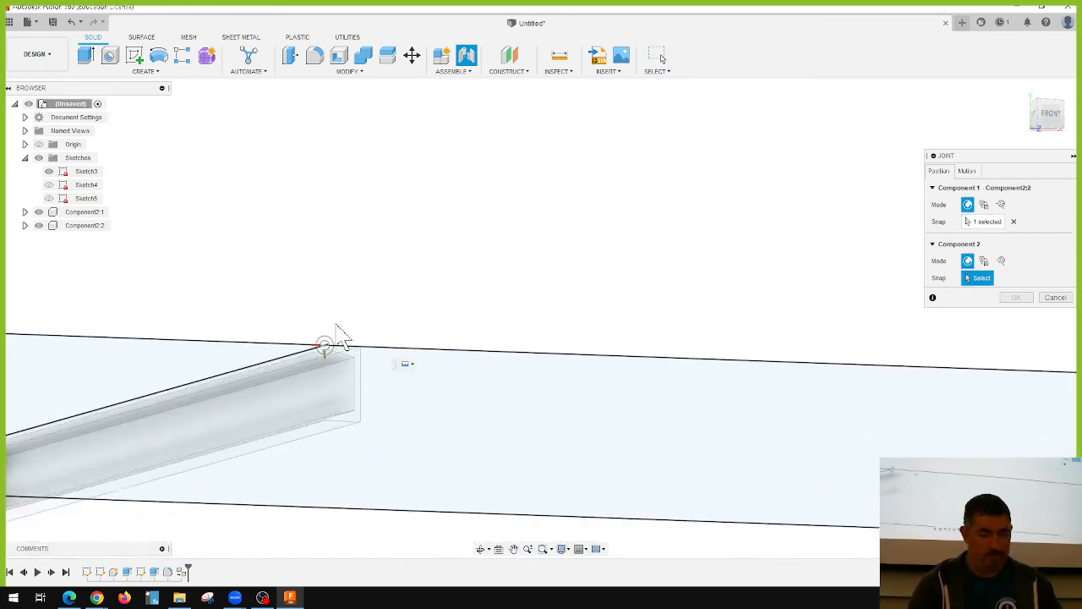
{"action": "scroll", "coordinate": [338, 328], "scroll_direction": "down", "scroll_amount": 3}
{"action": "scroll", "coordinate": [617, 388], "scroll_direction": "down", "scroll_amount": 5}
{"action": "mouse_move", "coordinate": [650, 513]}
{"action": "middle_mouse_down", "text": "shift"}
{"action": "mouse_move", "coordinate": [506, 539]}
{"action": "mouse_move", "coordinate": [604, 515]}
{"action": "middle_mouse_up", "text": "shift"}
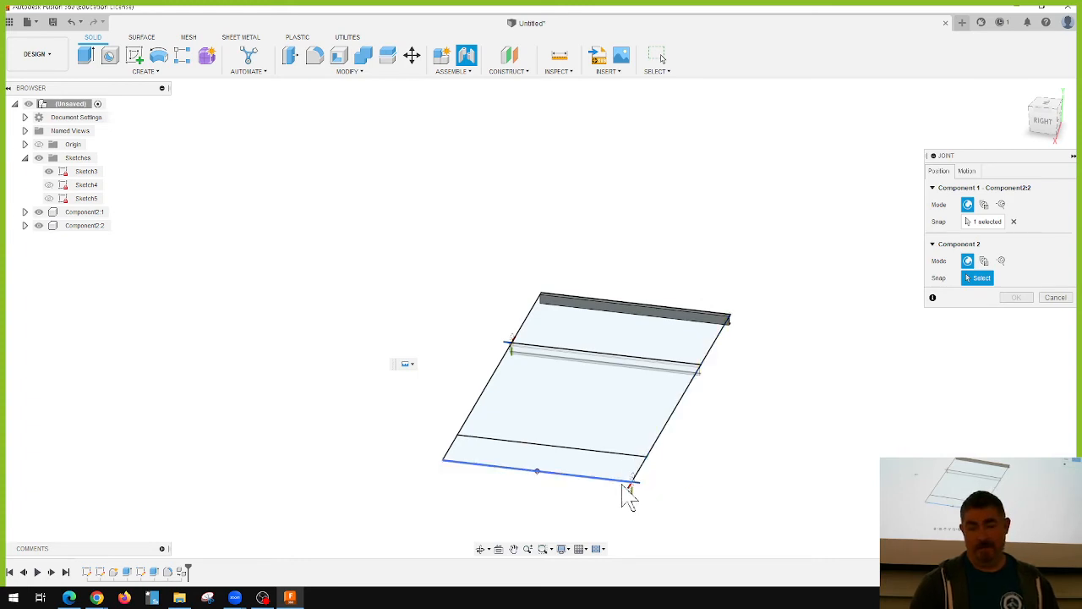
{"action": "left_click", "coordinate": [627, 489]}
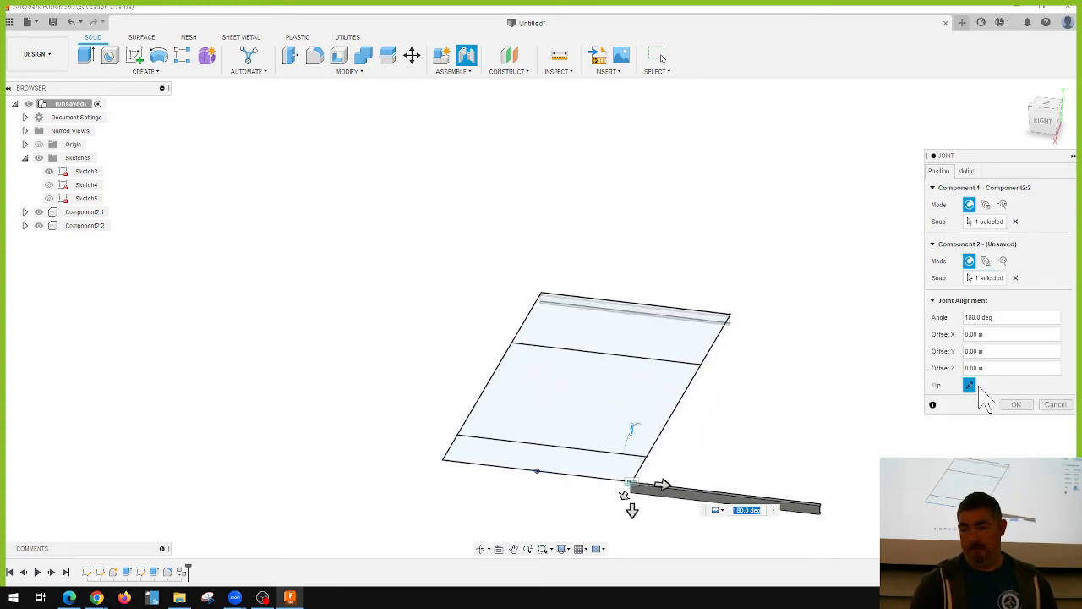
Step: Flip the copied channel's joint, set its angle to 0 deg and accept the joint
{"action": "left_click", "coordinate": [971, 386]}
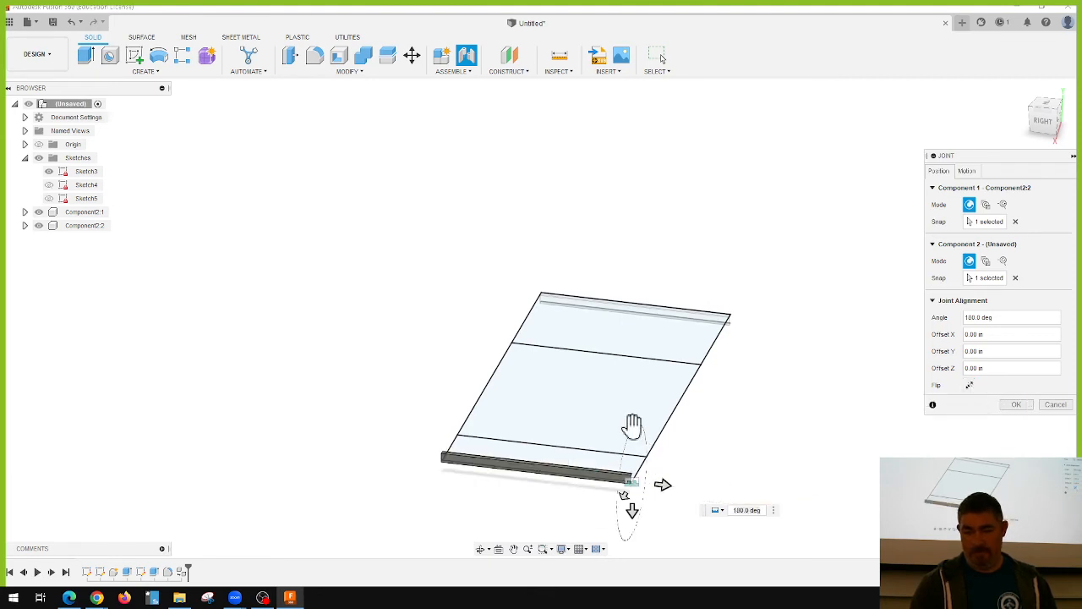
{"action": "left_click_drag", "start_coordinate": [631, 428], "coordinate": [632, 532]}
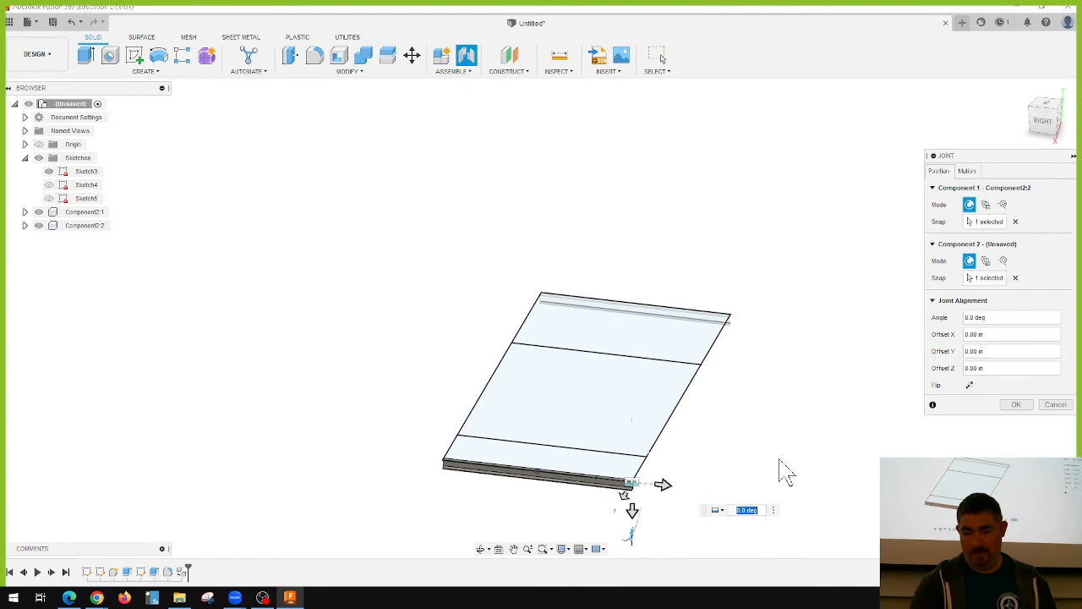
{"action": "left_click", "coordinate": [1042, 108]}
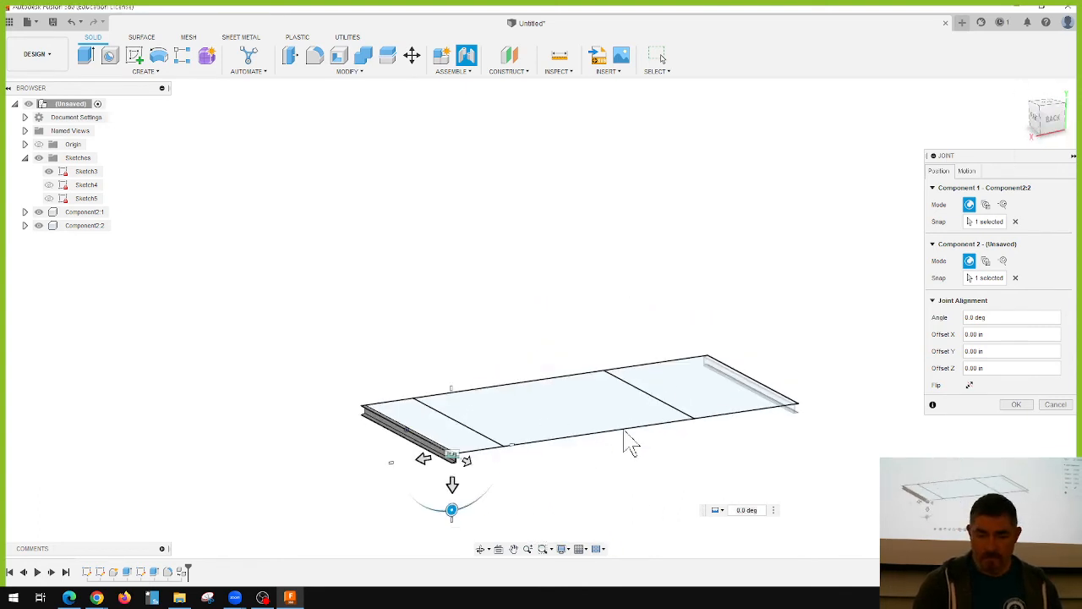
{"action": "scroll", "coordinate": [474, 449], "scroll_direction": "up", "scroll_amount": 5}
{"action": "scroll", "coordinate": [355, 511], "scroll_direction": "down", "scroll_amount": 1}
{"action": "scroll", "coordinate": [349, 506], "scroll_direction": "down", "scroll_amount": 2}
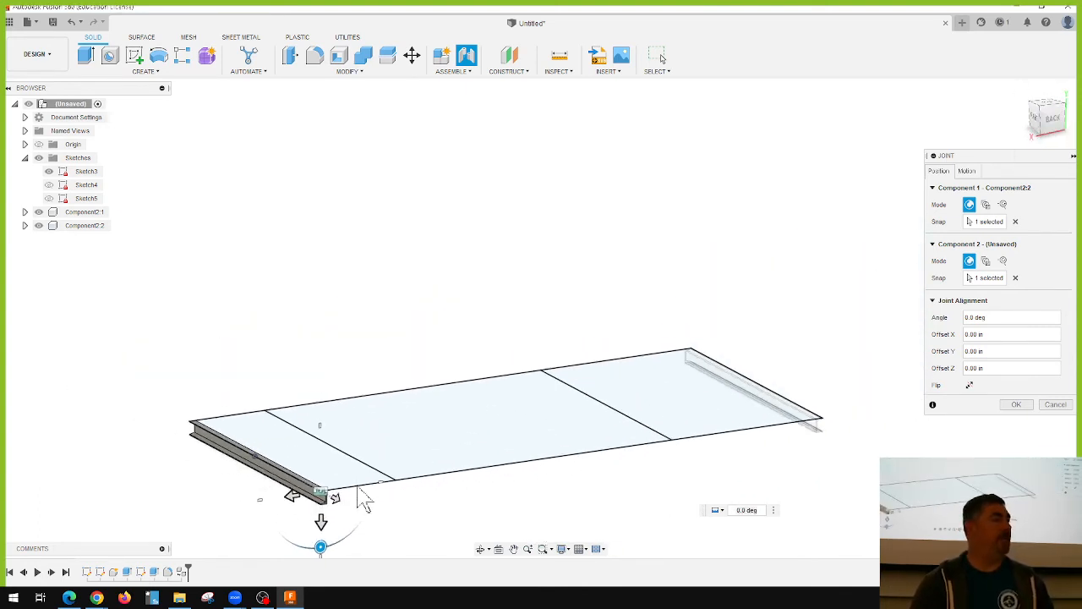
{"action": "scroll", "coordinate": [358, 498], "scroll_direction": "down", "scroll_amount": 1}
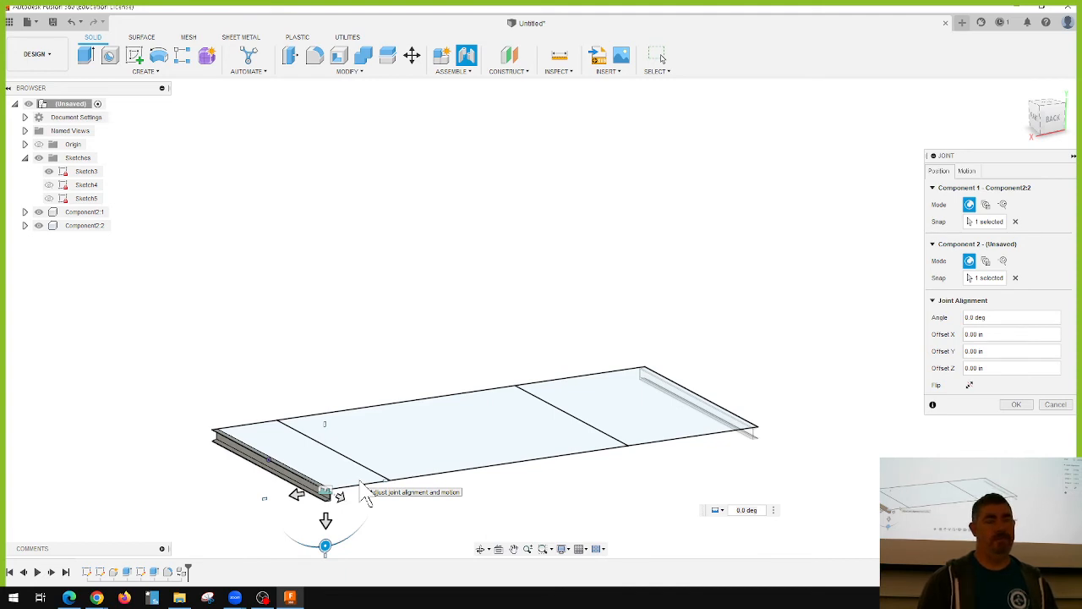
{"action": "left_click", "coordinate": [1017, 404]}
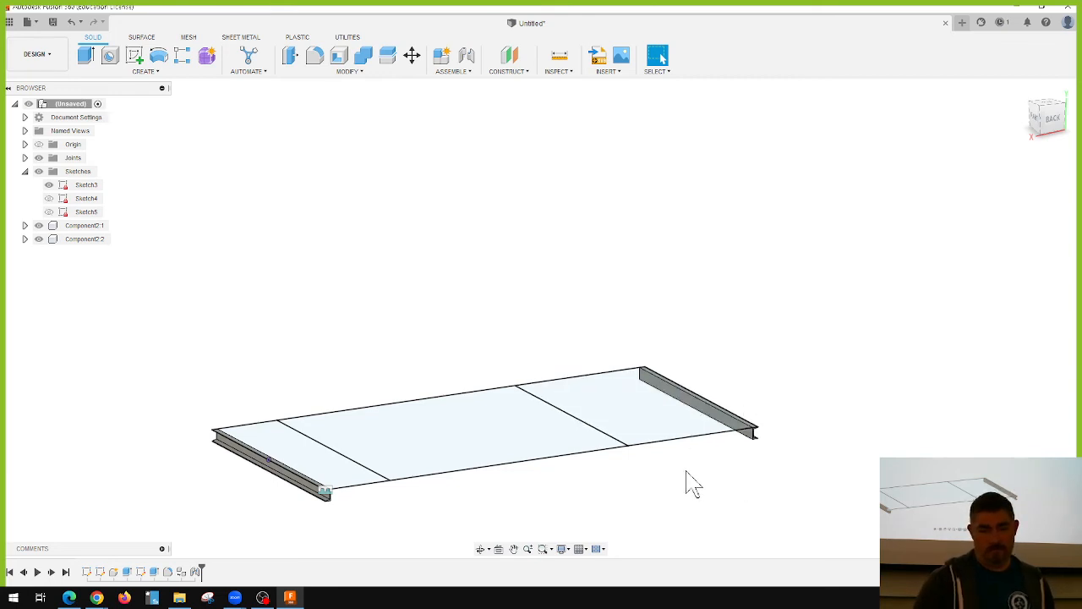
Step: Compare the two end rails with the full-frame photo on the trailer assignment page in Chrome
{"action": "scroll", "coordinate": [689, 484], "scroll_direction": "down", "scroll_amount": 3}
{"action": "mouse_move", "coordinate": [727, 437]}
{"action": "middle_mouse_down", "text": "shift"}
{"action": "mouse_move", "coordinate": [629, 380]}
{"action": "mouse_move", "coordinate": [635, 354]}
{"action": "mouse_move", "coordinate": [746, 438]}
{"action": "middle_mouse_up", "text": "shift"}
{"action": "scroll", "coordinate": [746, 438], "scroll_direction": "down", "scroll_amount": 1}
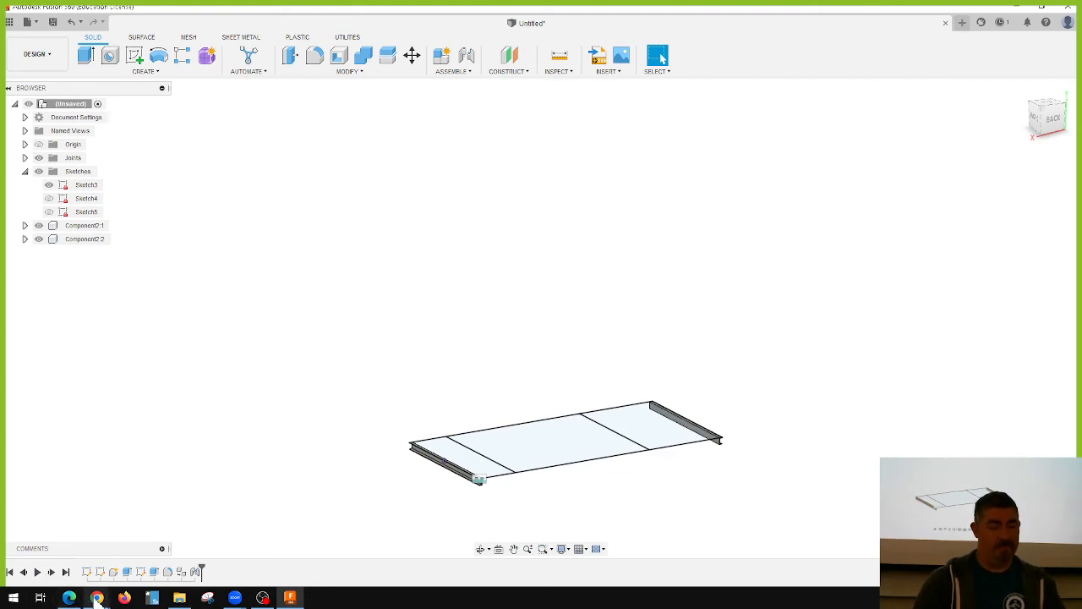
{"action": "mouse_move", "coordinate": [96, 597]}
{"action": "left_click", "coordinate": [76, 565]}
{"action": "scroll", "coordinate": [542, 305], "scroll_direction": "down", "scroll_amount": 3}
{"action": "scroll", "coordinate": [507, 271], "scroll_direction": "up", "scroll_amount": 4}
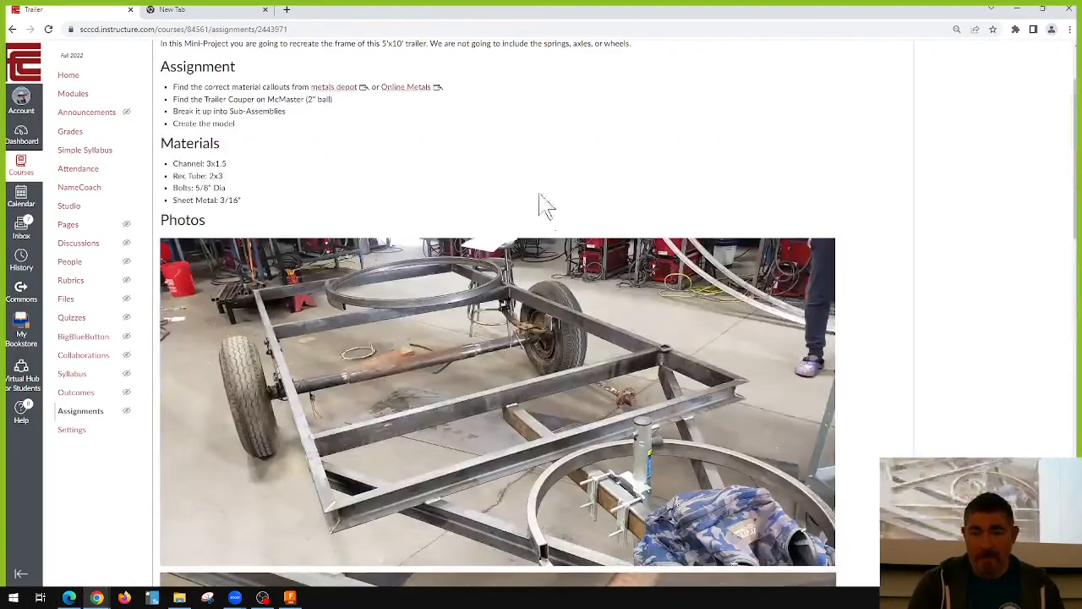
{"action": "scroll", "coordinate": [510, 412], "scroll_direction": "up", "scroll_amount": 4, "text": "ctrl"}
{"action": "scroll", "coordinate": [510, 412], "scroll_direction": "down", "scroll_amount": 3, "text": "ctrl"}
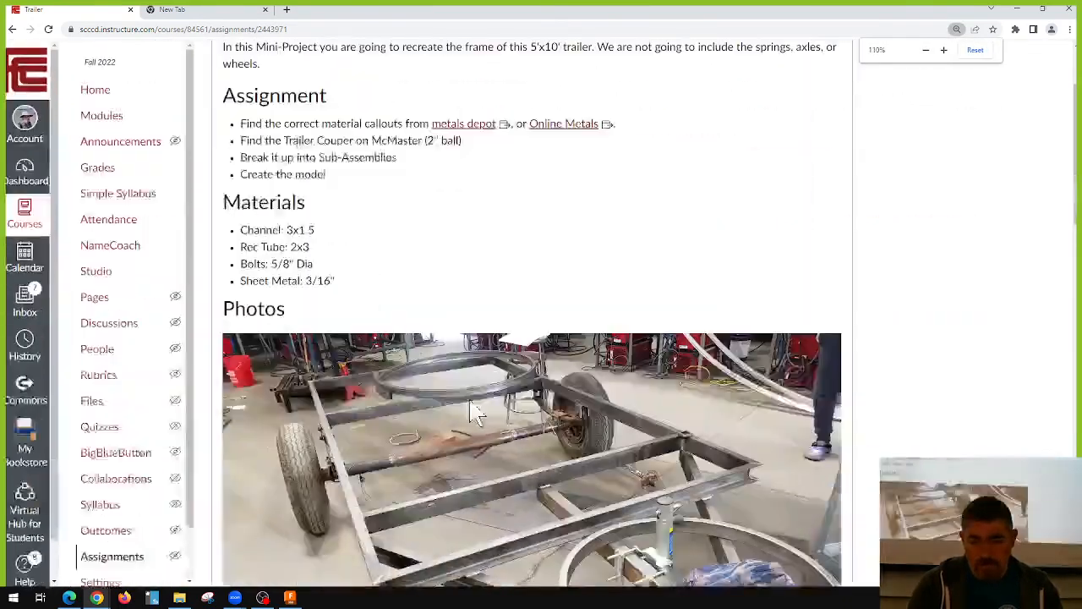
{"action": "scroll", "coordinate": [542, 448], "scroll_direction": "down", "scroll_amount": 2, "text": "ctrl"}
{"action": "scroll", "coordinate": [542, 449], "scroll_direction": "up", "scroll_amount": 3, "text": "ctrl"}
{"action": "scroll", "coordinate": [558, 457], "scroll_direction": "down", "scroll_amount": 5, "text": "ctrl"}
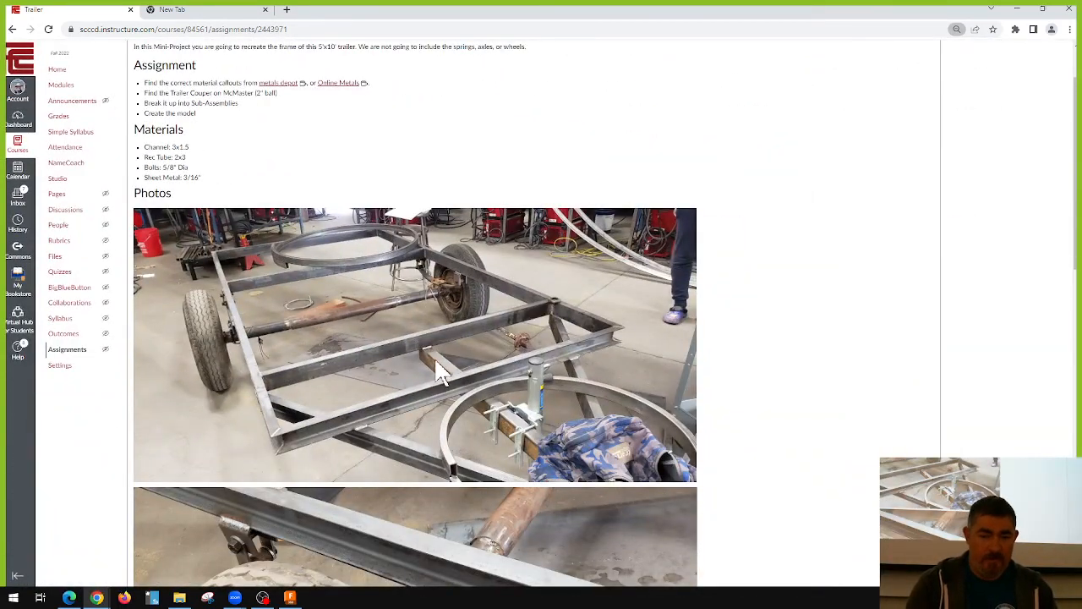
Step: Open 20221101_124147.jpg from the shared trailer folder and examine the frame's crossmembers, corner welds and tongue connections up close
{"action": "left_click", "coordinate": [179, 598]}
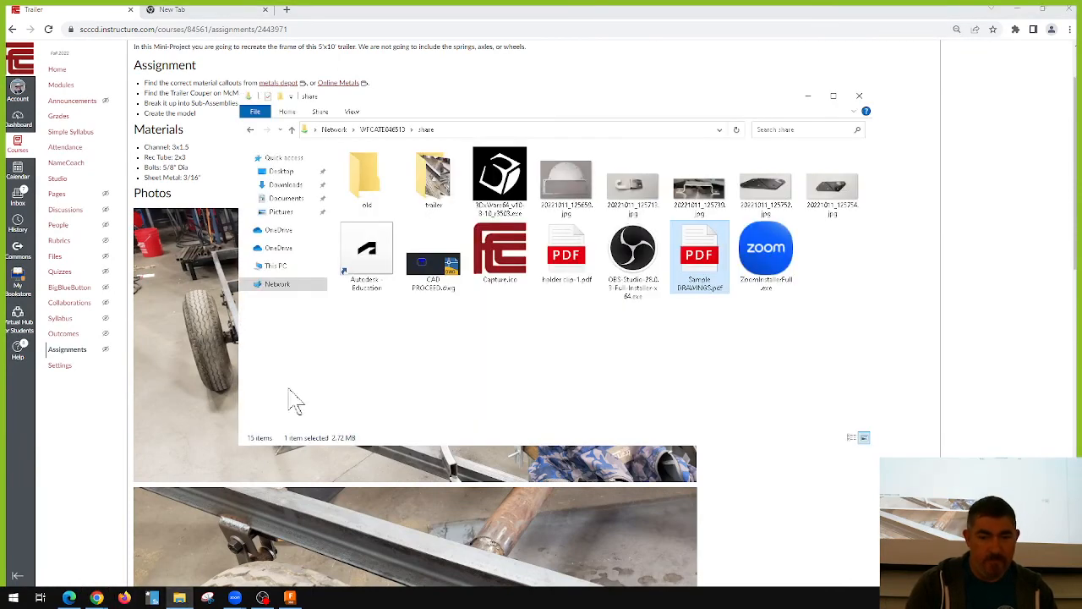
{"action": "double_click", "coordinate": [440, 184]}
{"action": "double_click", "coordinate": [380, 170]}
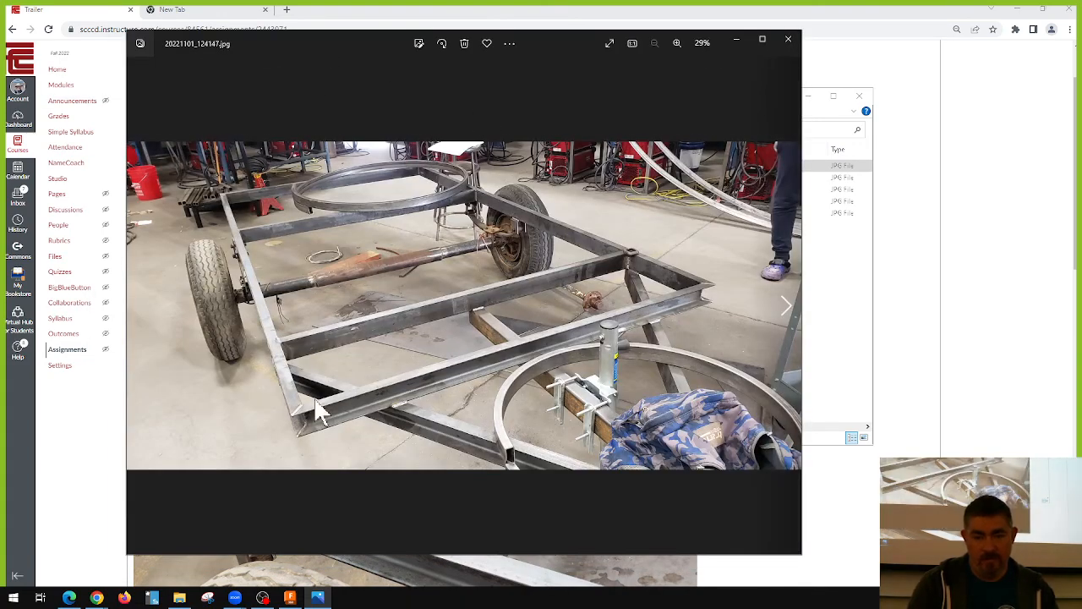
{"action": "scroll", "coordinate": [319, 389], "scroll_direction": "up", "scroll_amount": 6}
{"action": "scroll", "coordinate": [363, 395], "scroll_direction": "down", "scroll_amount": 1}
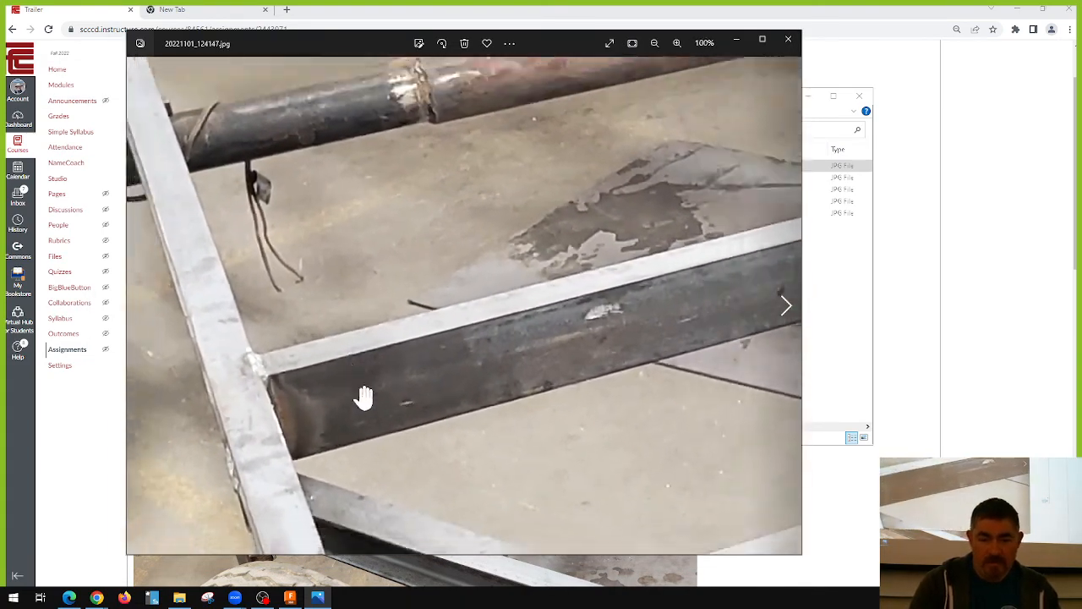
{"action": "left_click_drag", "start_coordinate": [623, 321], "coordinate": [329, 211]}
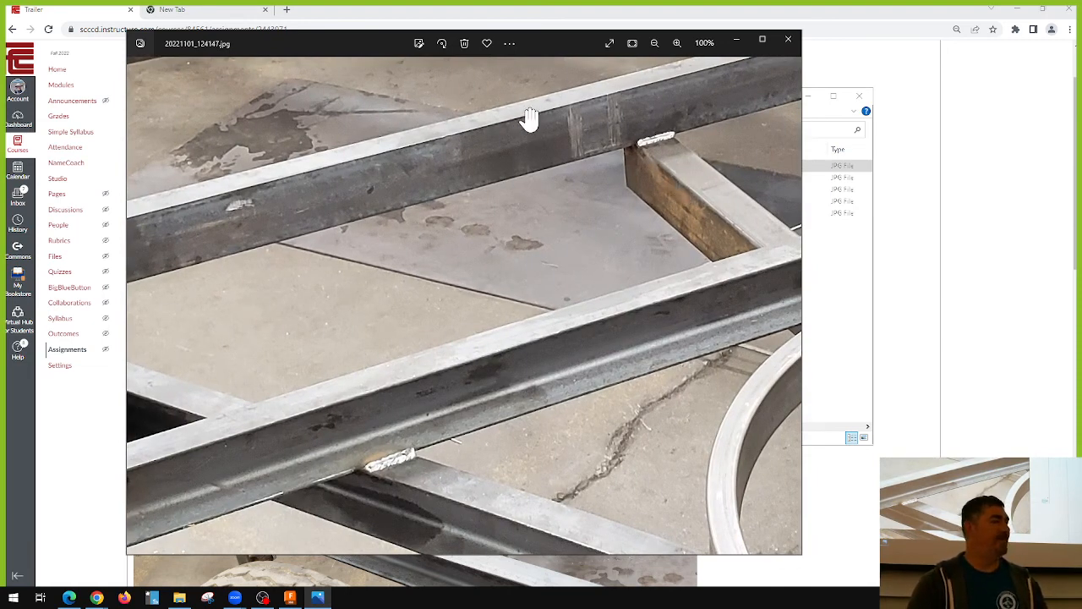
{"action": "scroll", "coordinate": [516, 129], "scroll_direction": "down", "scroll_amount": 3}
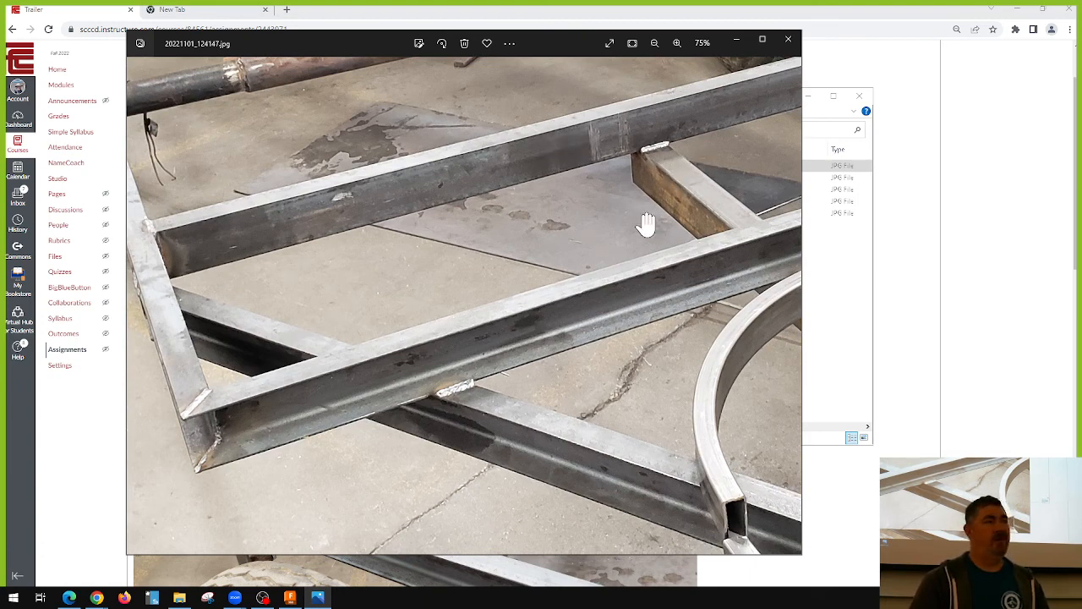
{"action": "scroll", "coordinate": [583, 235], "scroll_direction": "down", "scroll_amount": 5}
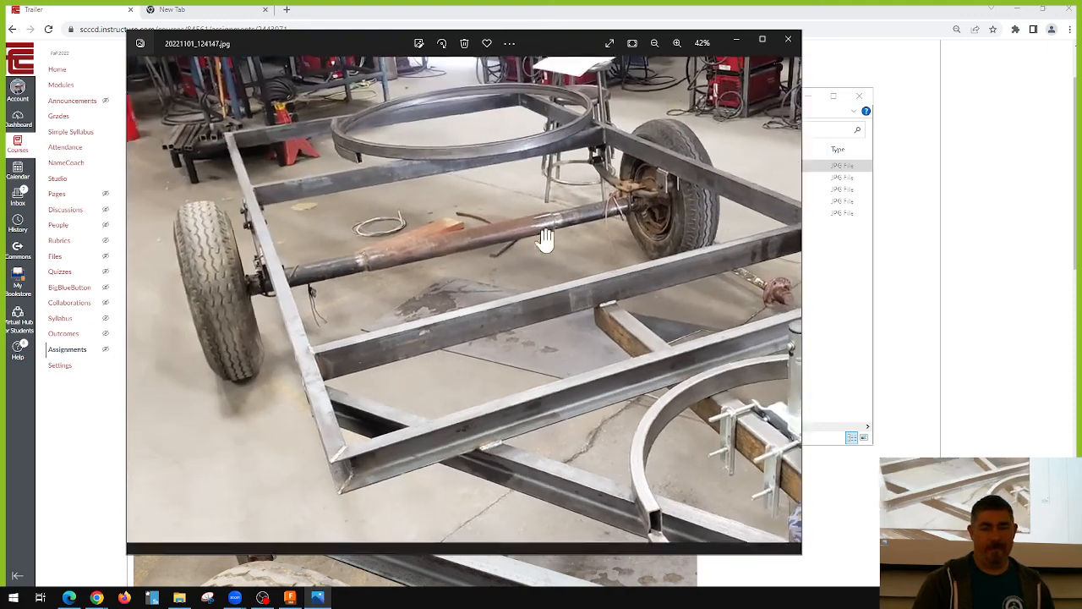
Step: View the whole frame in the enlarged photo, close it and return to the trailer assignment page in Chrome
{"action": "scroll", "coordinate": [514, 271], "scroll_direction": "down", "scroll_amount": 1}
{"action": "scroll", "coordinate": [493, 265], "scroll_direction": "down", "scroll_amount": 2}
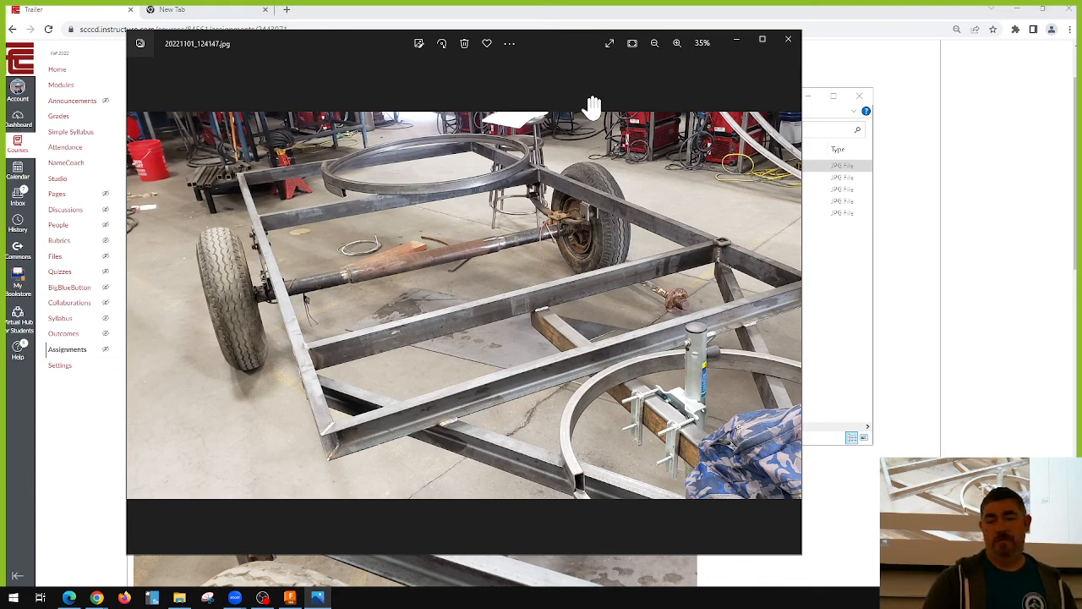
{"action": "left_click", "coordinate": [790, 41]}
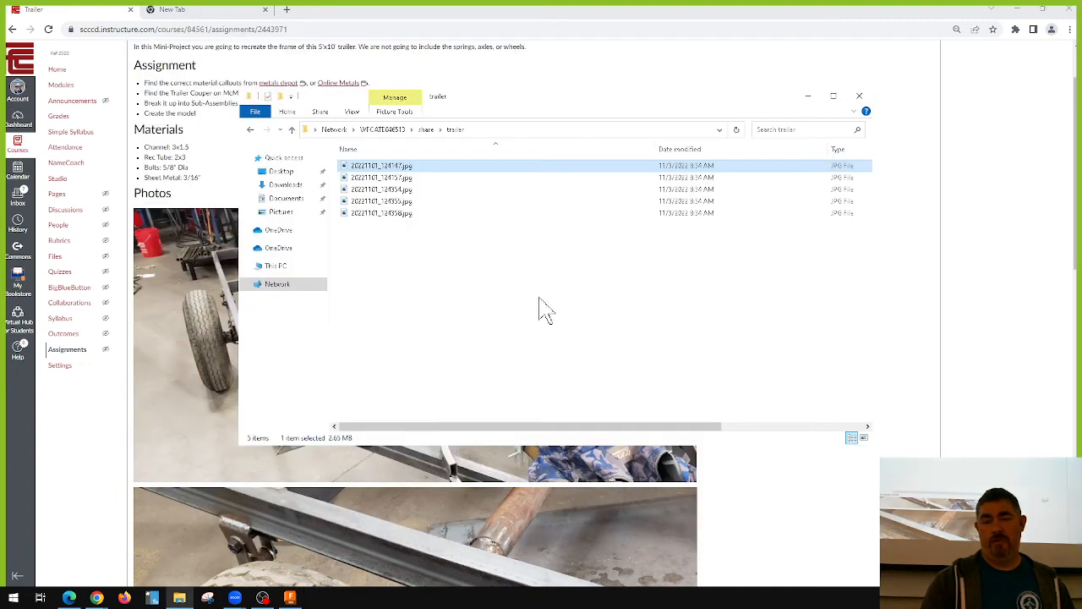
{"action": "left_click", "coordinate": [938, 310]}
Step: Examine the spring hanger and wheel photos, and read the sizes in the materials list on the assignment page
{"action": "scroll", "coordinate": [302, 186], "scroll_direction": "down", "scroll_amount": 1}
{"action": "scroll", "coordinate": [388, 218], "scroll_direction": "down", "scroll_amount": 1}
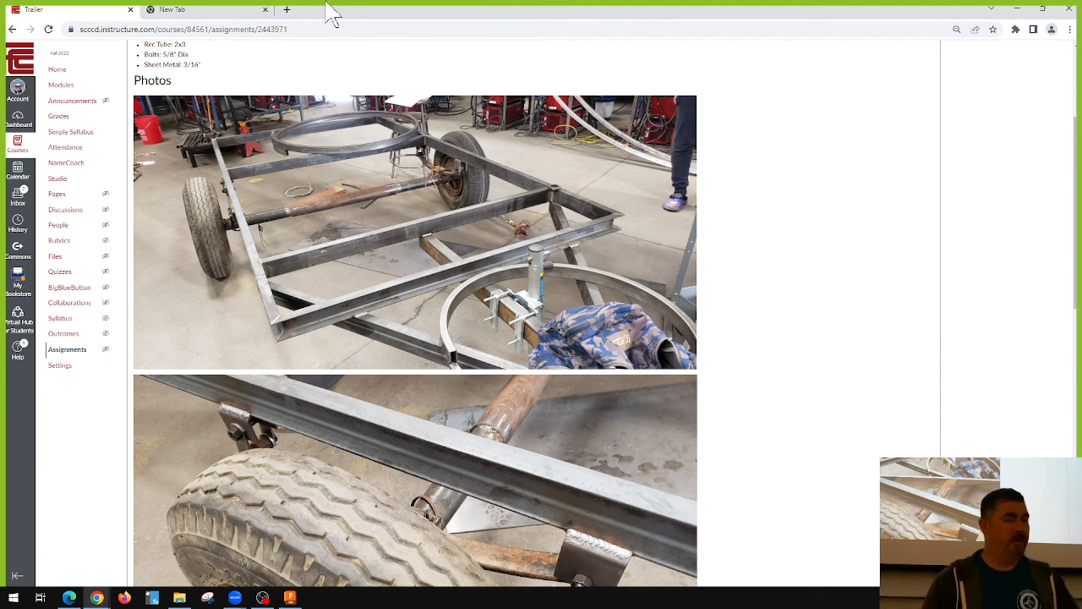
{"action": "scroll", "coordinate": [549, 288], "scroll_direction": "down", "scroll_amount": 3}
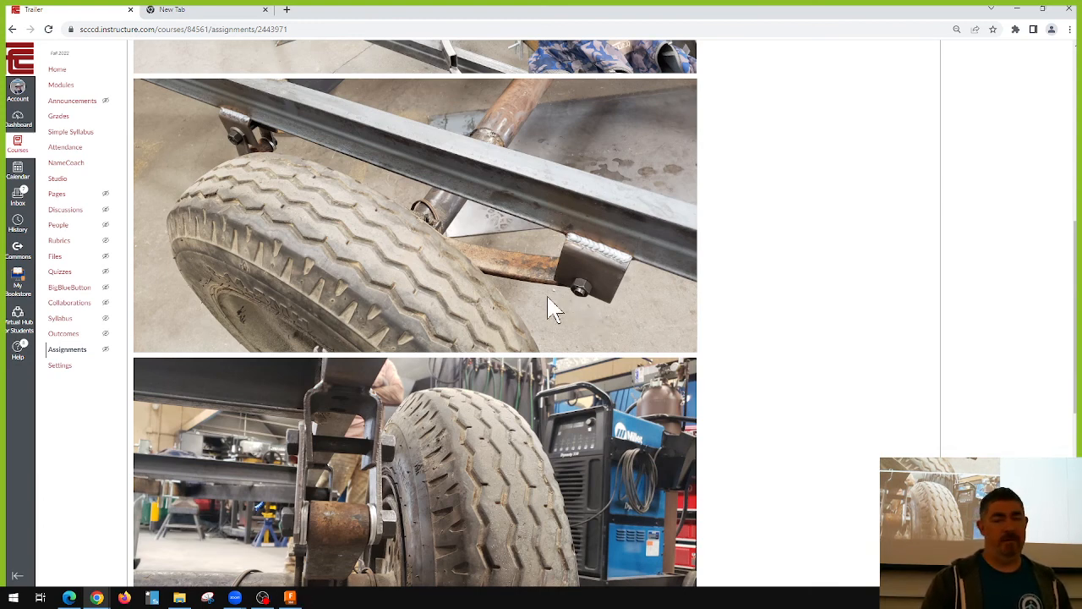
{"action": "scroll", "coordinate": [247, 155], "scroll_direction": "up", "scroll_amount": 1}
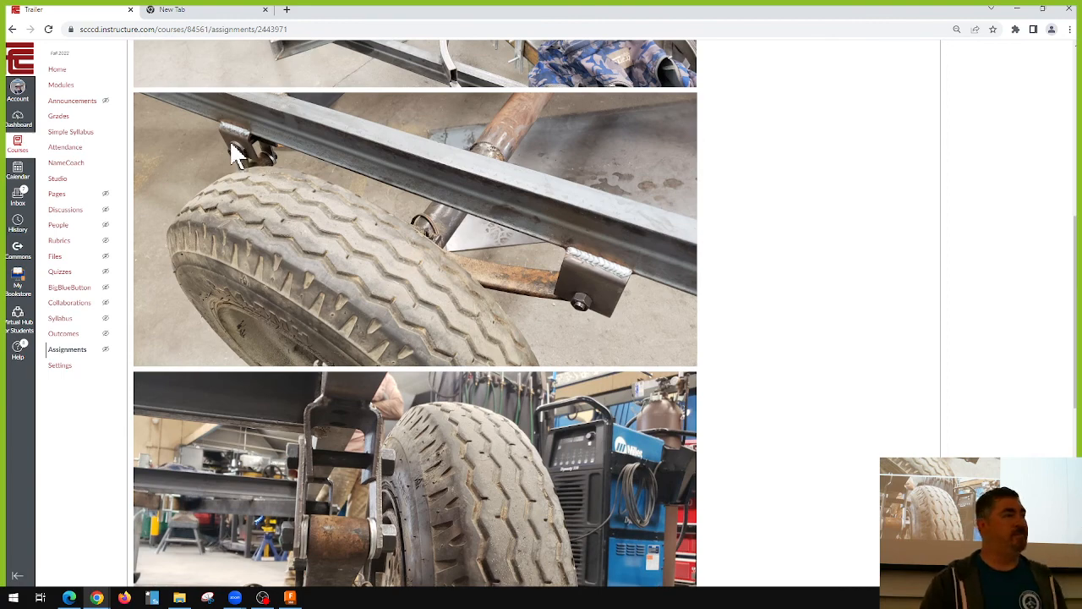
{"action": "scroll", "coordinate": [241, 162], "scroll_direction": "up", "scroll_amount": 5}
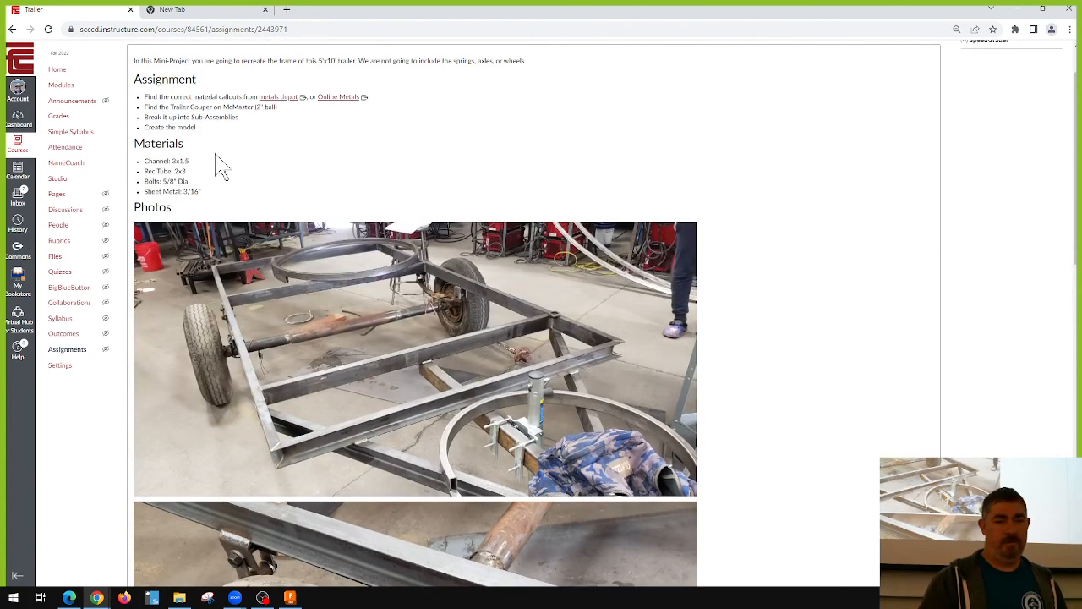
{"action": "left_click_drag", "start_coordinate": [175, 188], "coordinate": [201, 188]}
{"action": "left_click", "coordinate": [205, 189]}
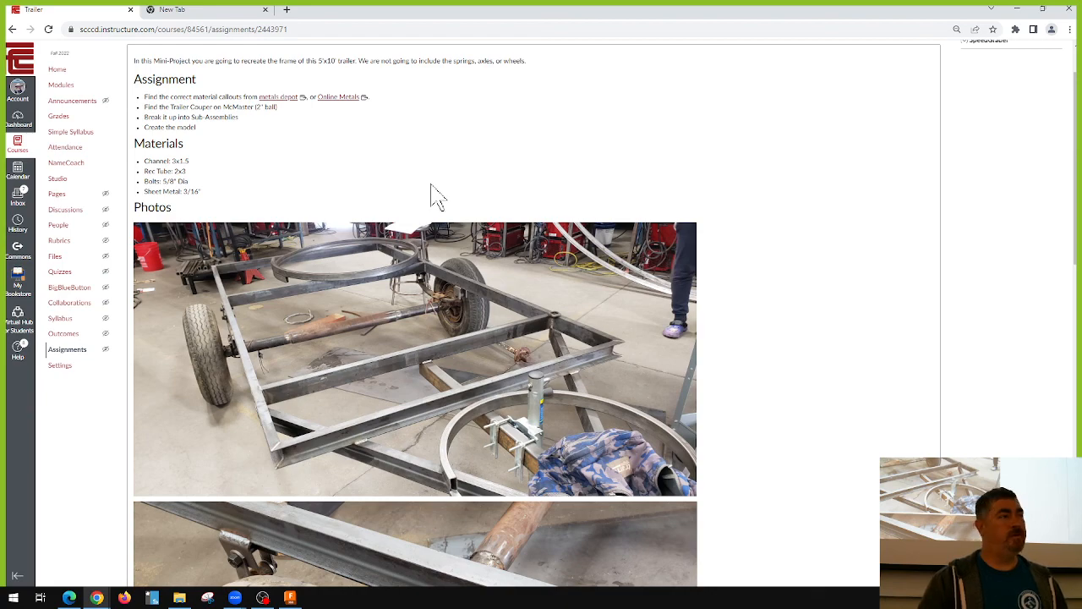
{"action": "scroll", "coordinate": [310, 556], "scroll_direction": "down", "scroll_amount": 2}
Step: Compare the two end rails in Fusion 360 with the frame photo and materials list on the assignment page in Chrome
{"action": "left_click", "coordinate": [291, 598]}
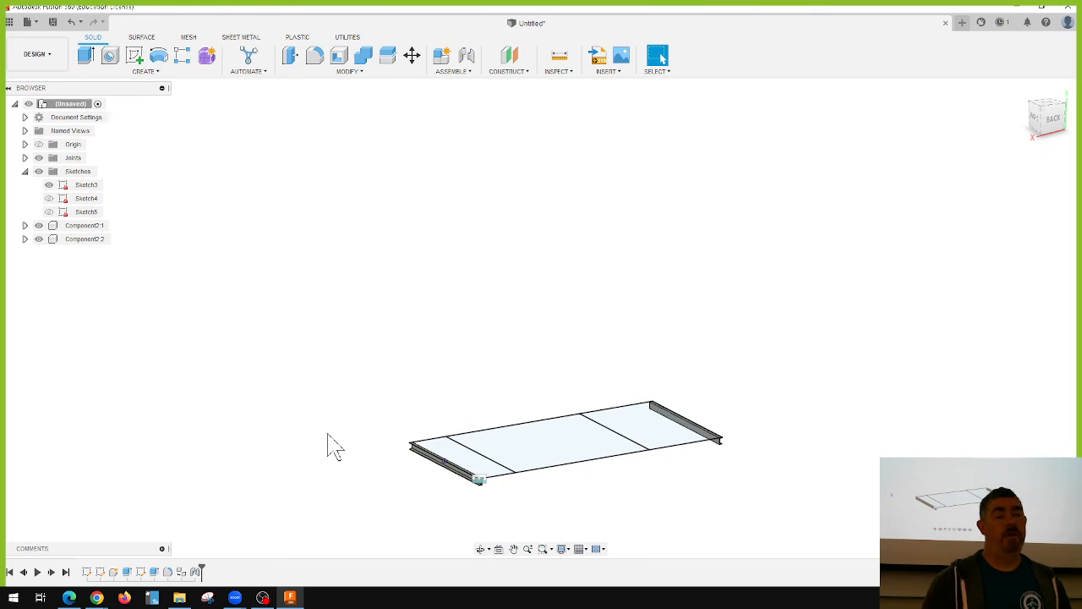
{"action": "left_click", "coordinate": [290, 598]}
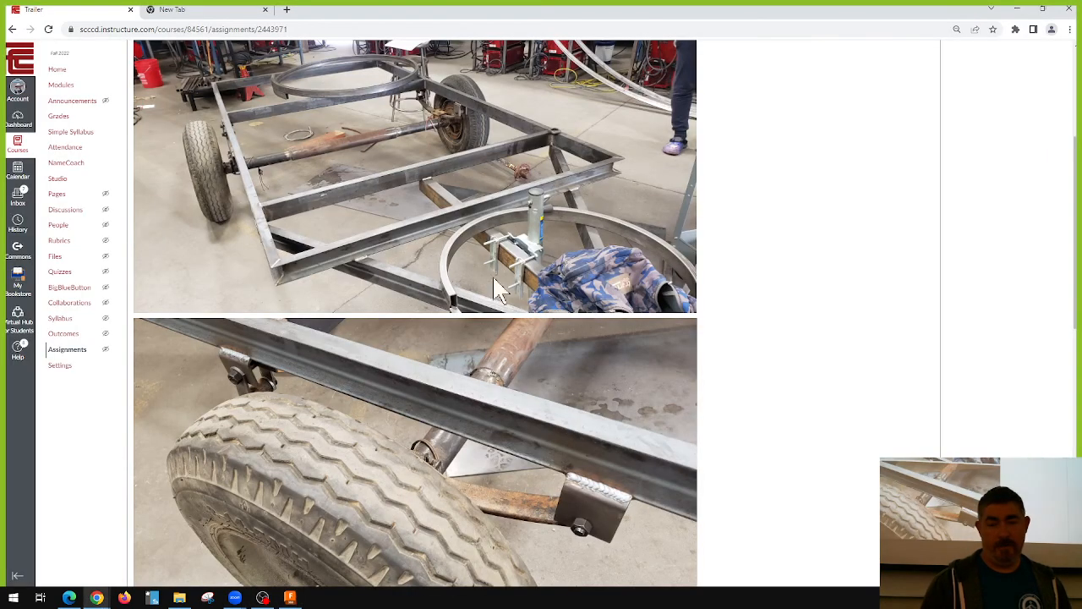
{"action": "scroll", "coordinate": [461, 215], "scroll_direction": "up", "scroll_amount": 3}
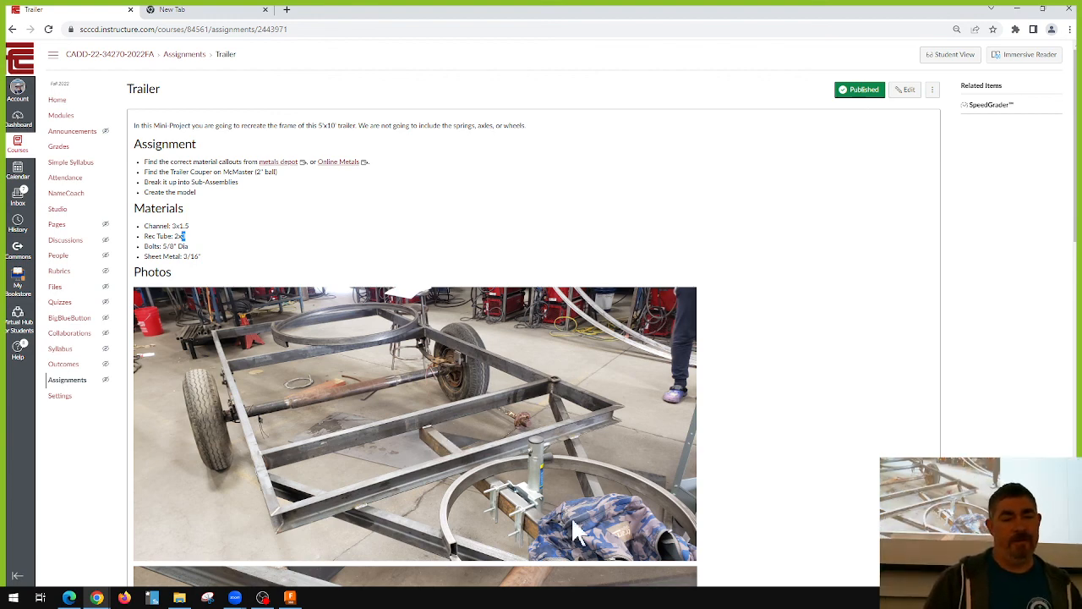
{"action": "scroll", "coordinate": [573, 508], "scroll_direction": "down", "scroll_amount": 1}
{"action": "scroll", "coordinate": [575, 507], "scroll_direction": "down", "scroll_amount": 3}
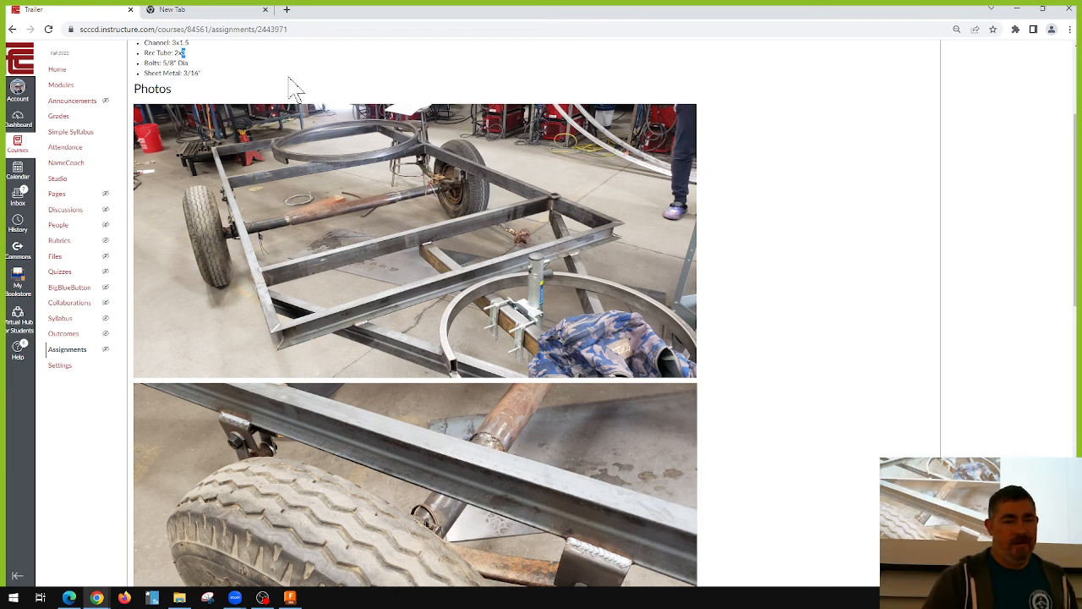
{"action": "left_click", "coordinate": [207, 76]}
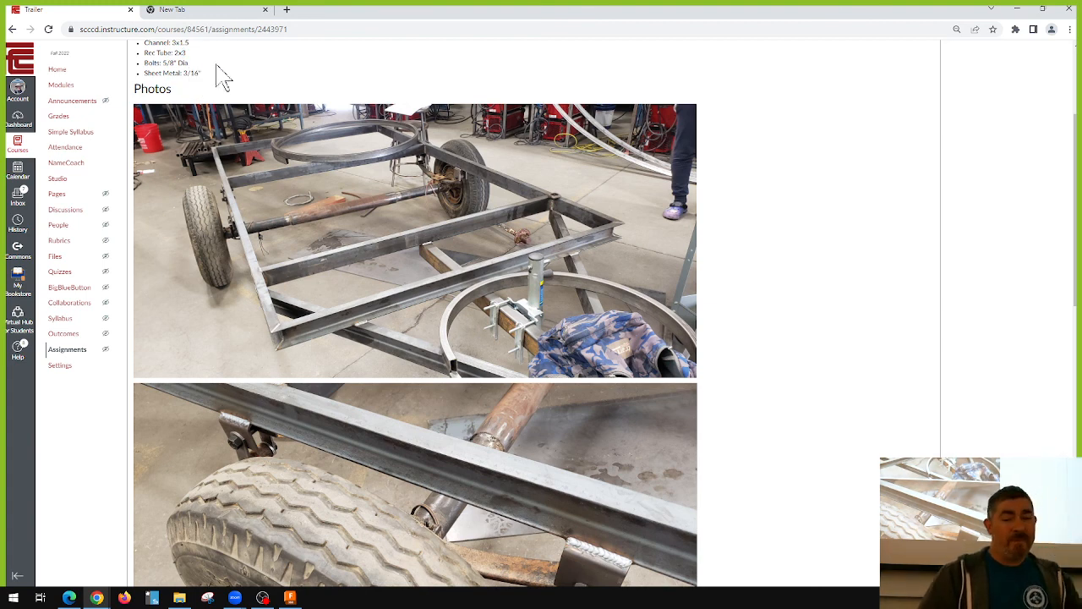
{"action": "scroll", "coordinate": [234, 77], "scroll_direction": "up", "scroll_amount": 1}
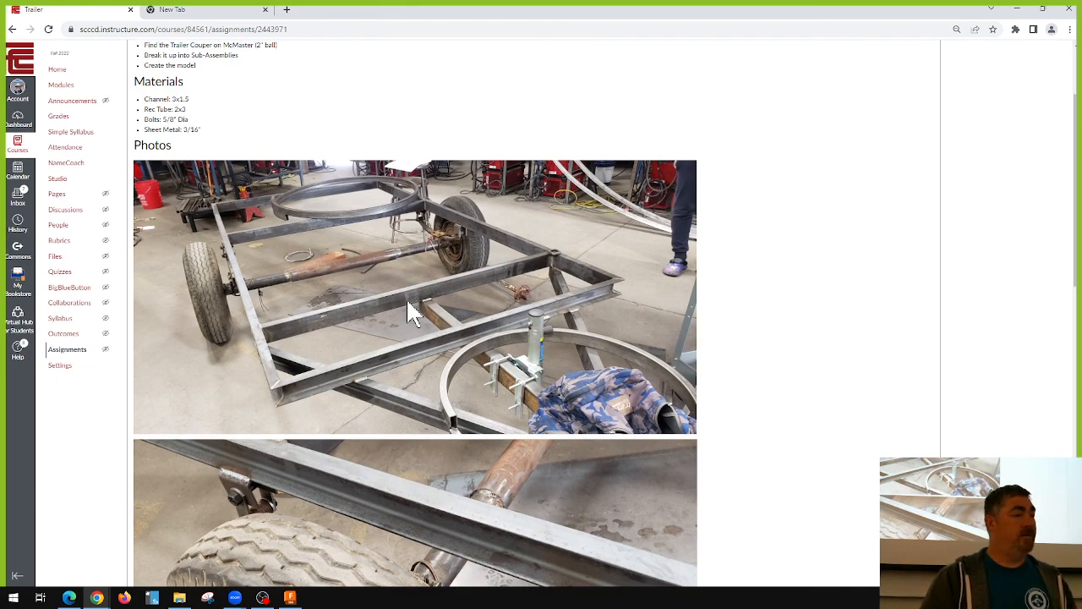